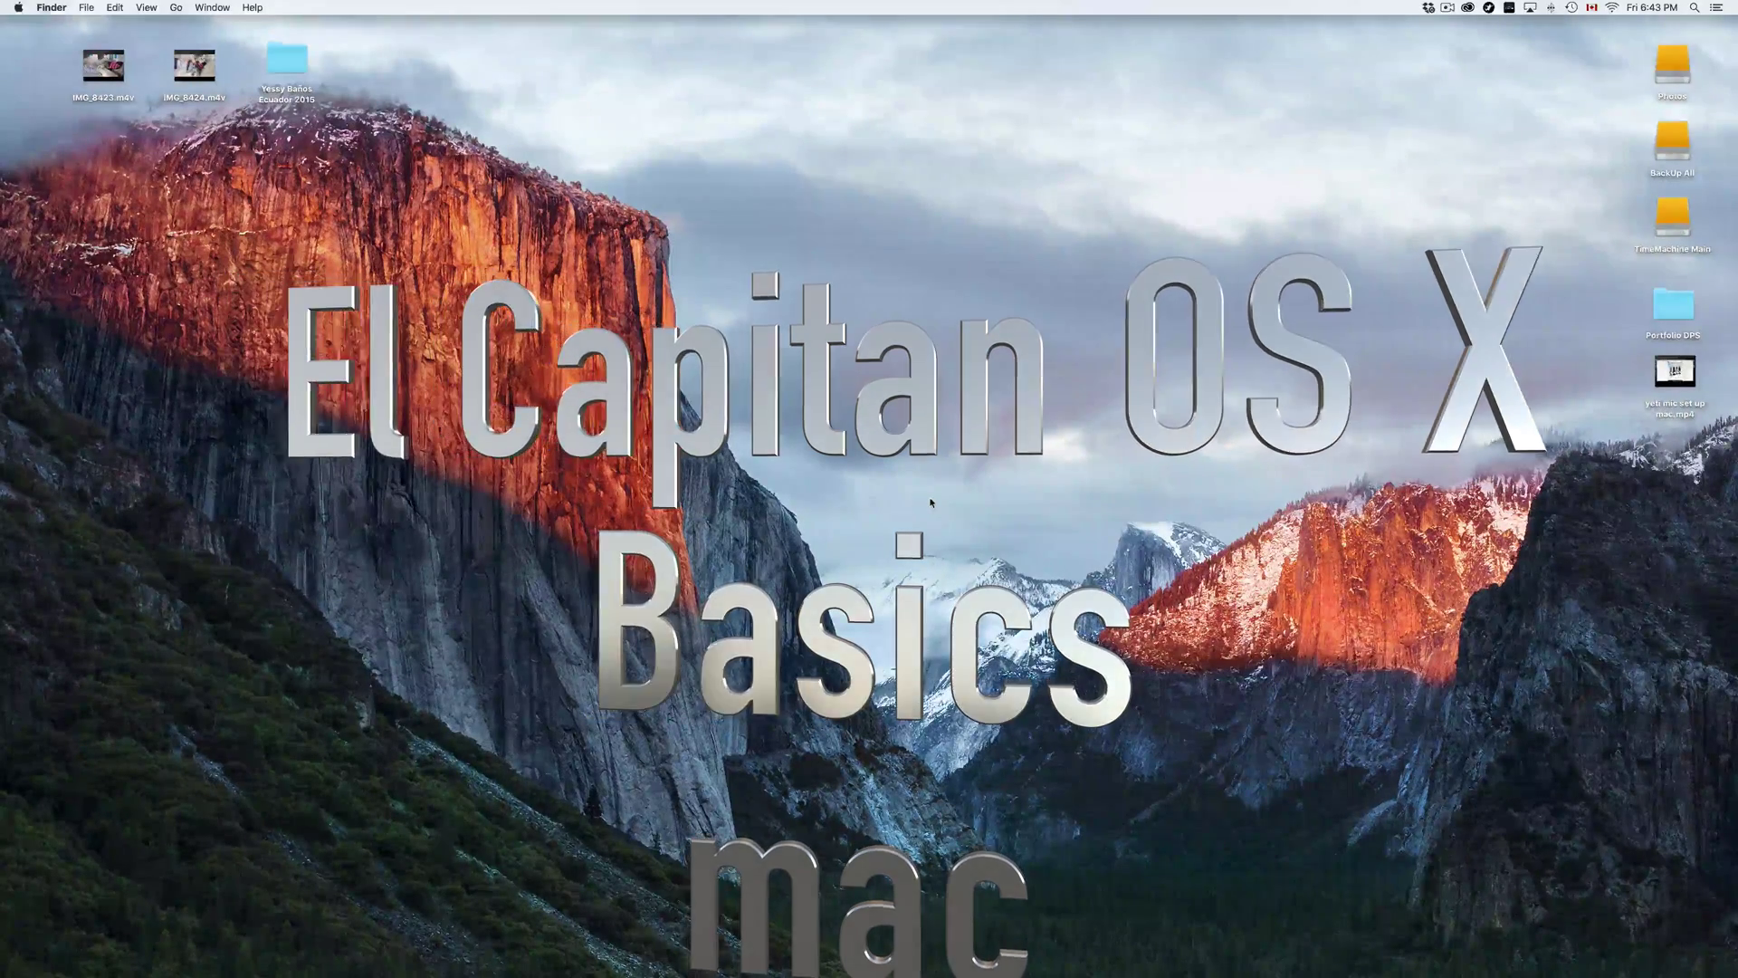
- Search Spotlight for "system" and open System Preferences
{"action": "mouse_move", "coordinate": [883, 961]}
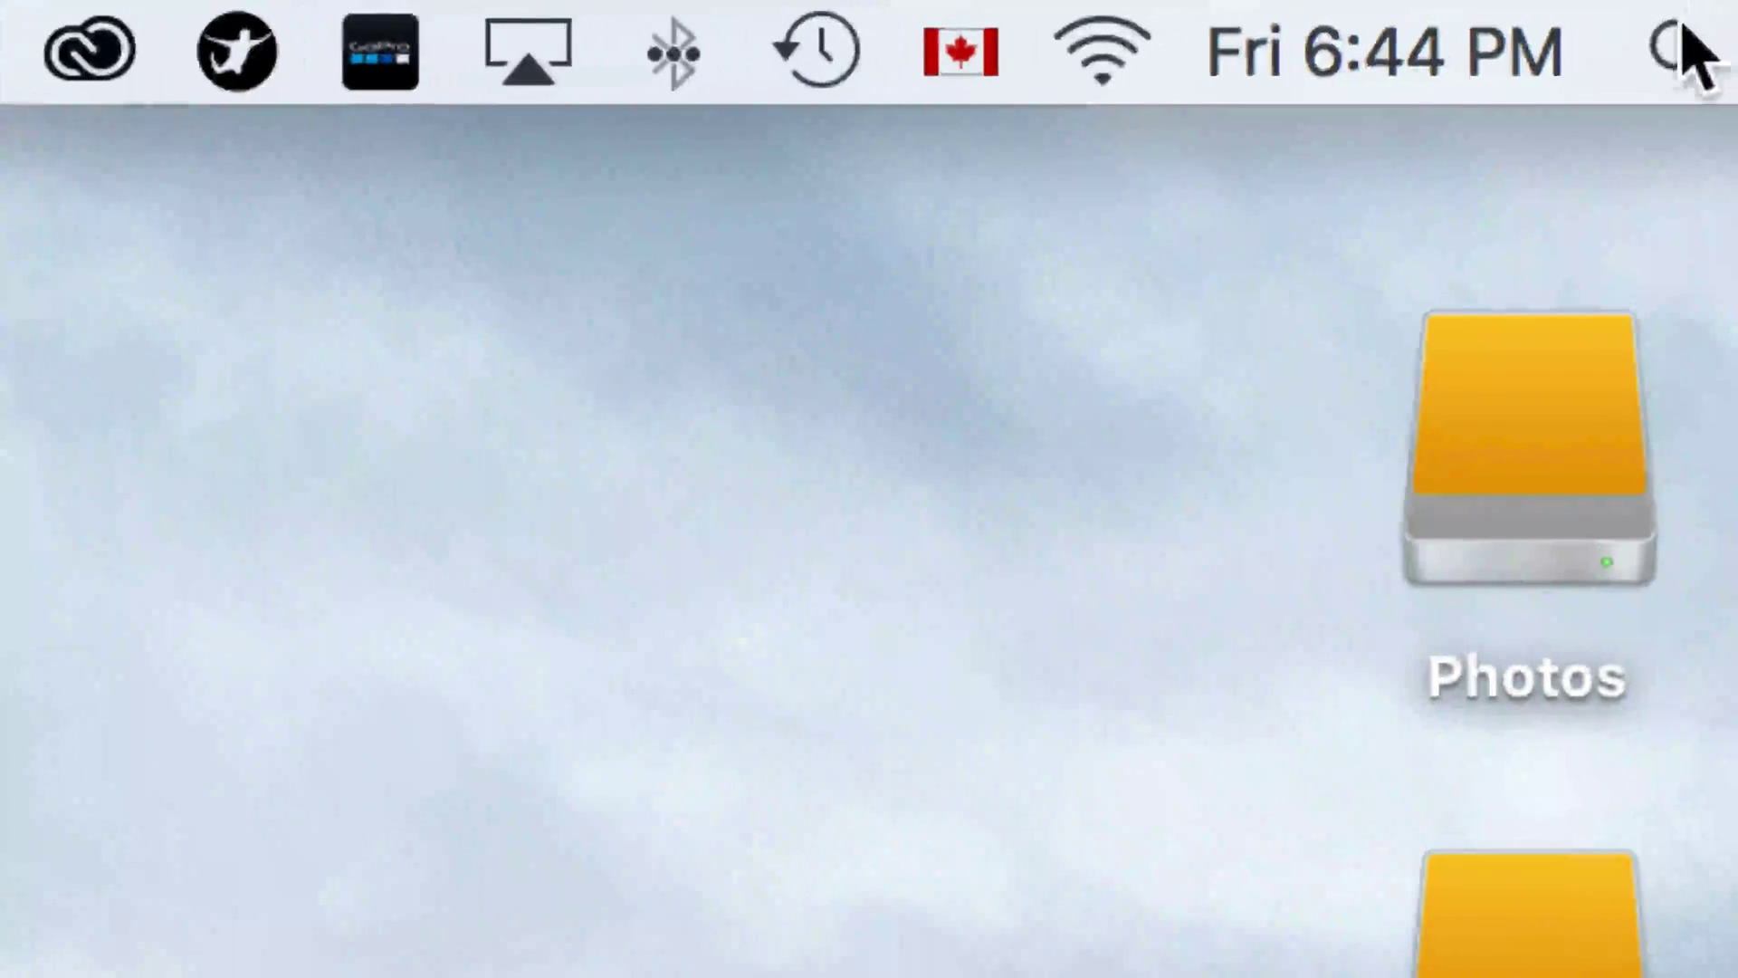
{"action": "left_click", "coordinate": [1677, 41]}
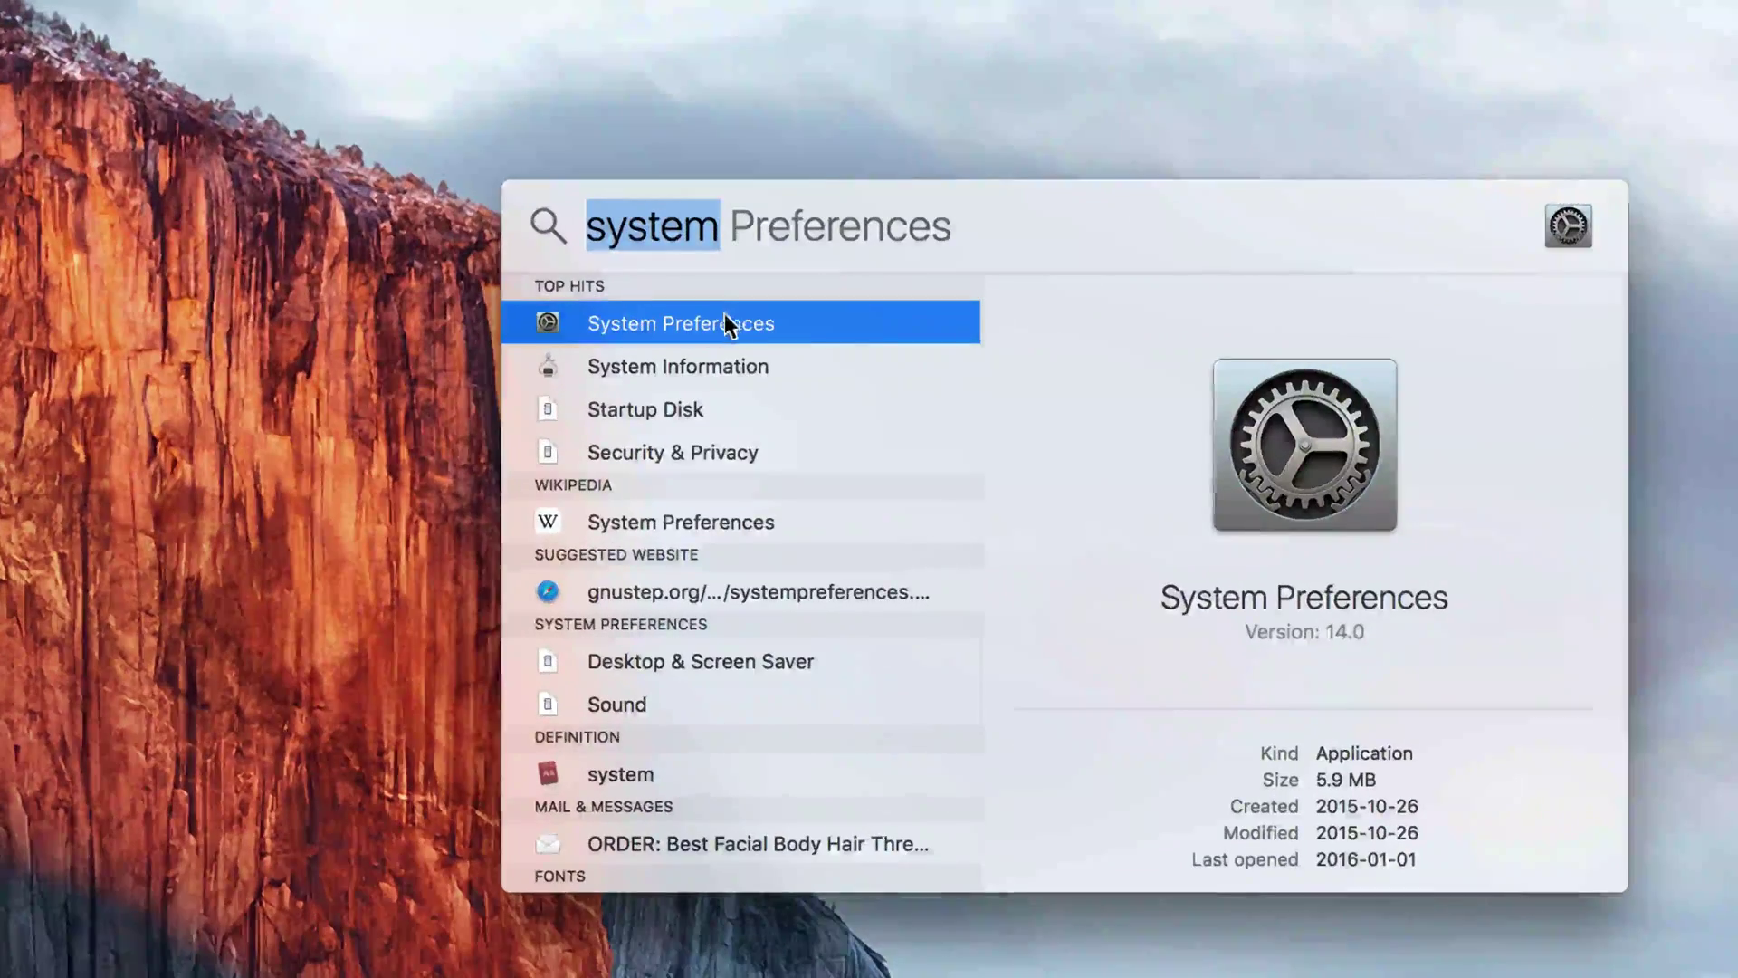
{"action": "left_click", "coordinate": [660, 322]}
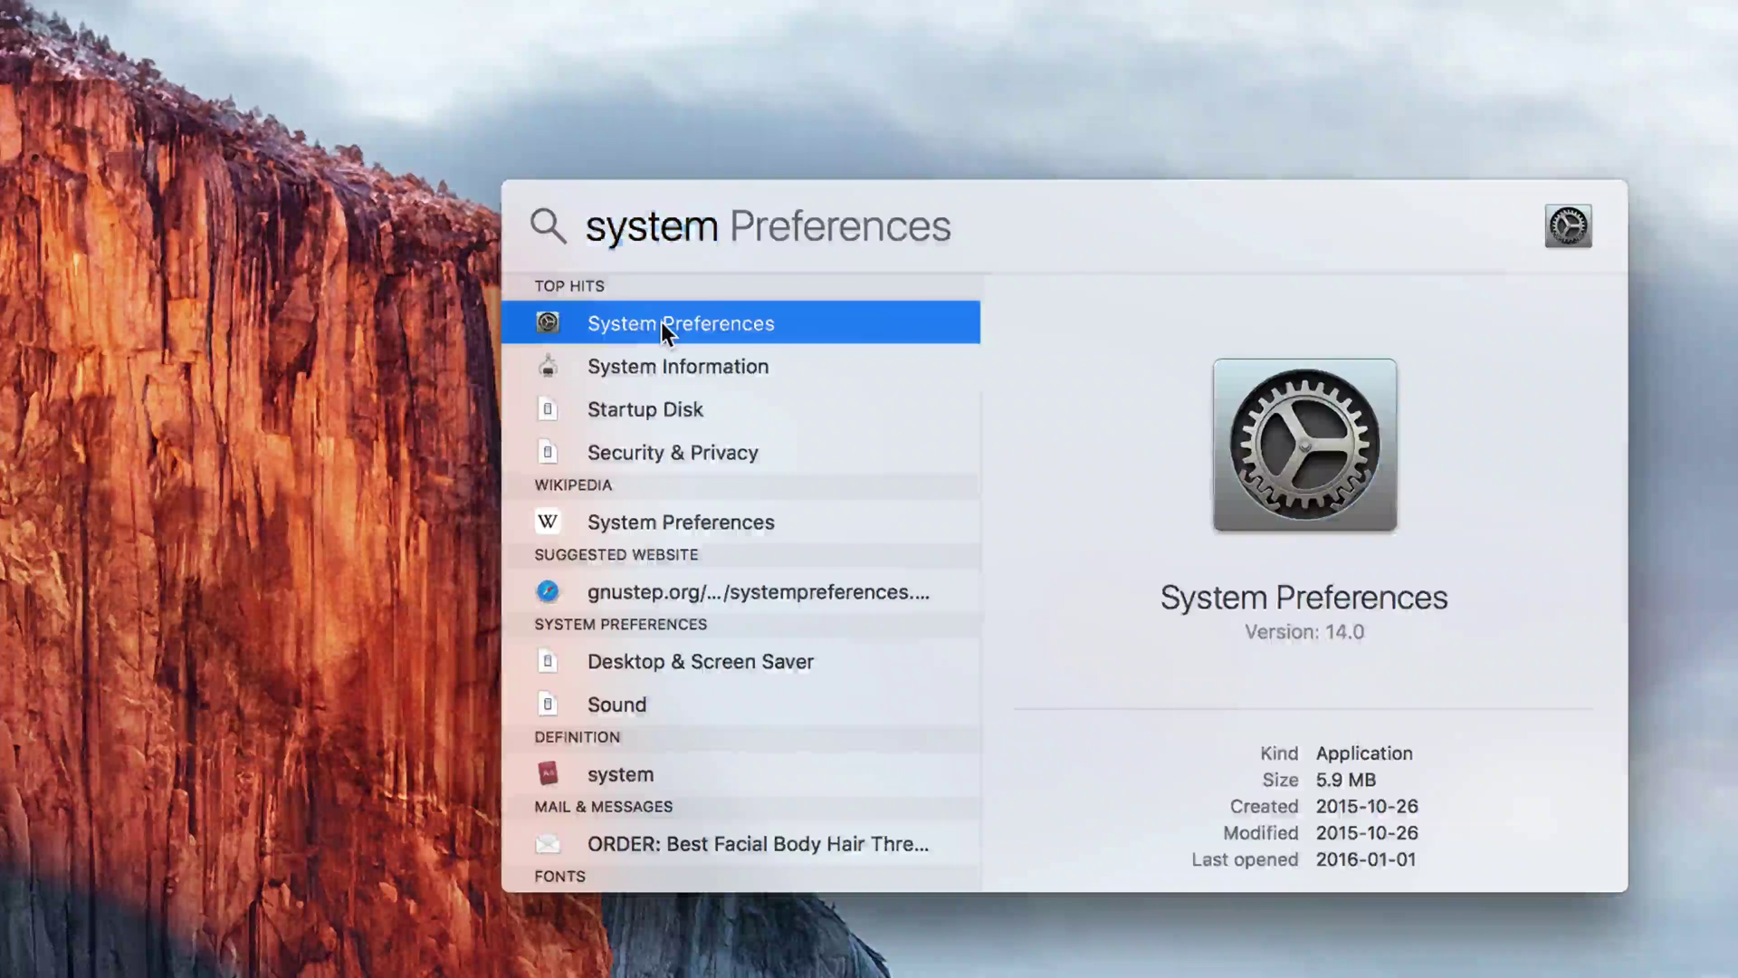
{"action": "double_click", "coordinate": [661, 323]}
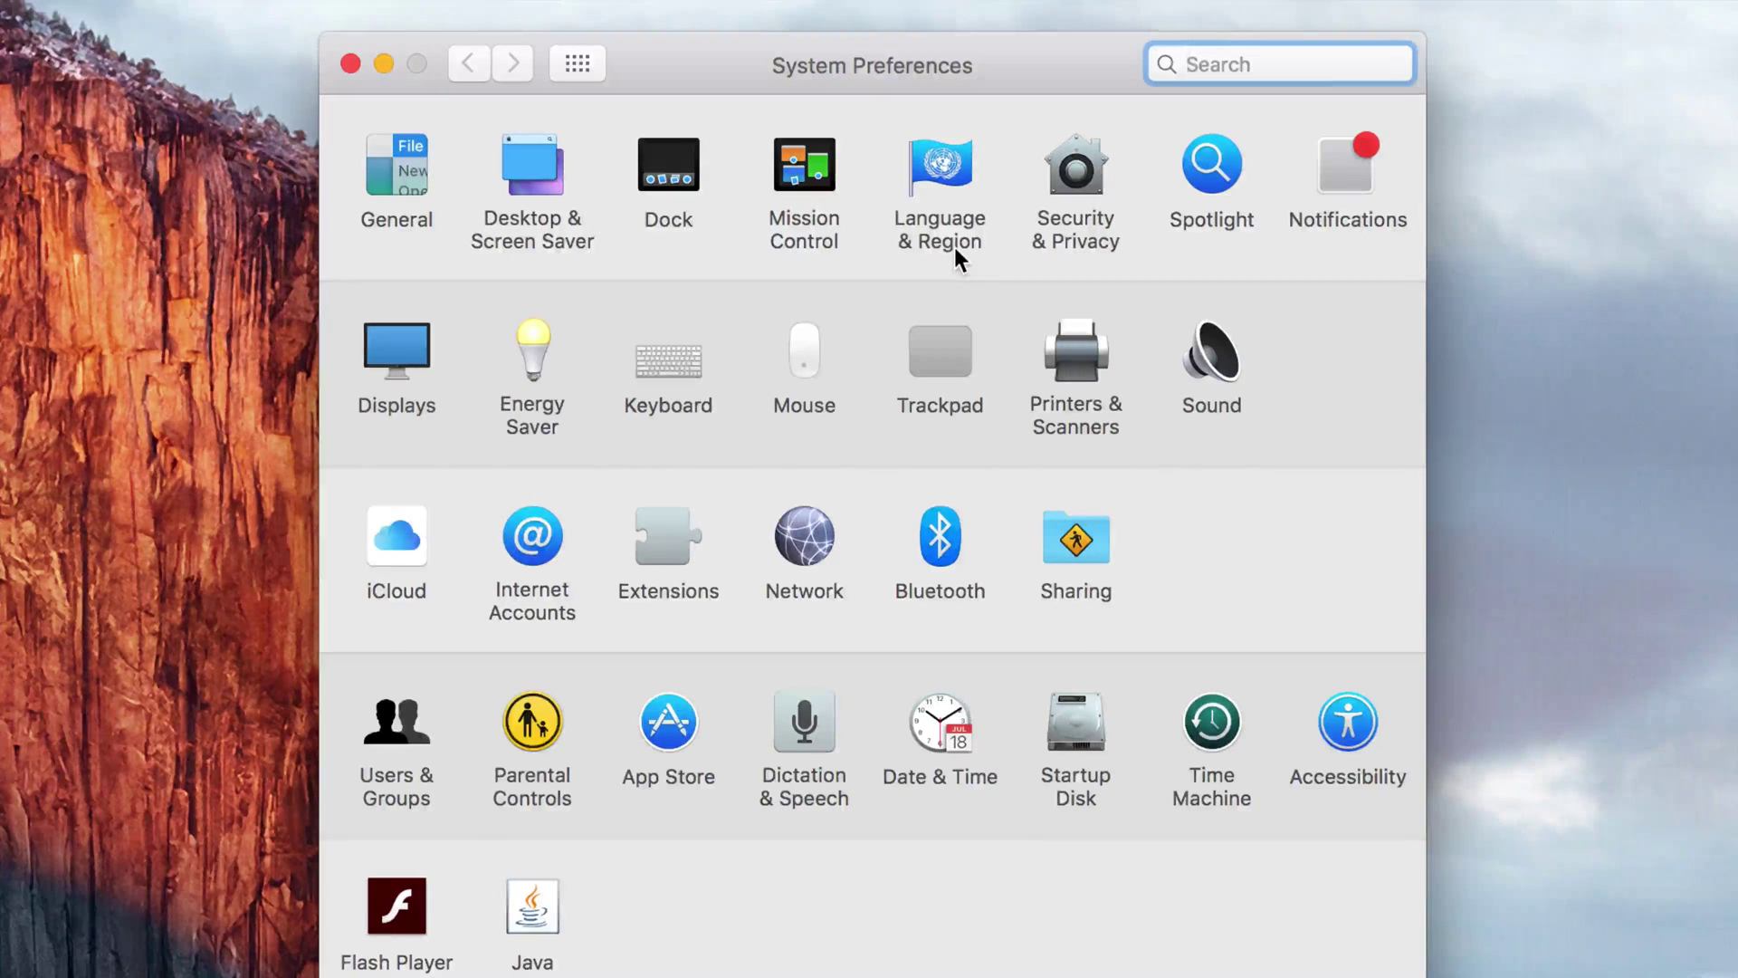
- Open the Mouse settings and switch the Secondary click option off and back on
{"action": "left_click", "coordinate": [796, 350]}
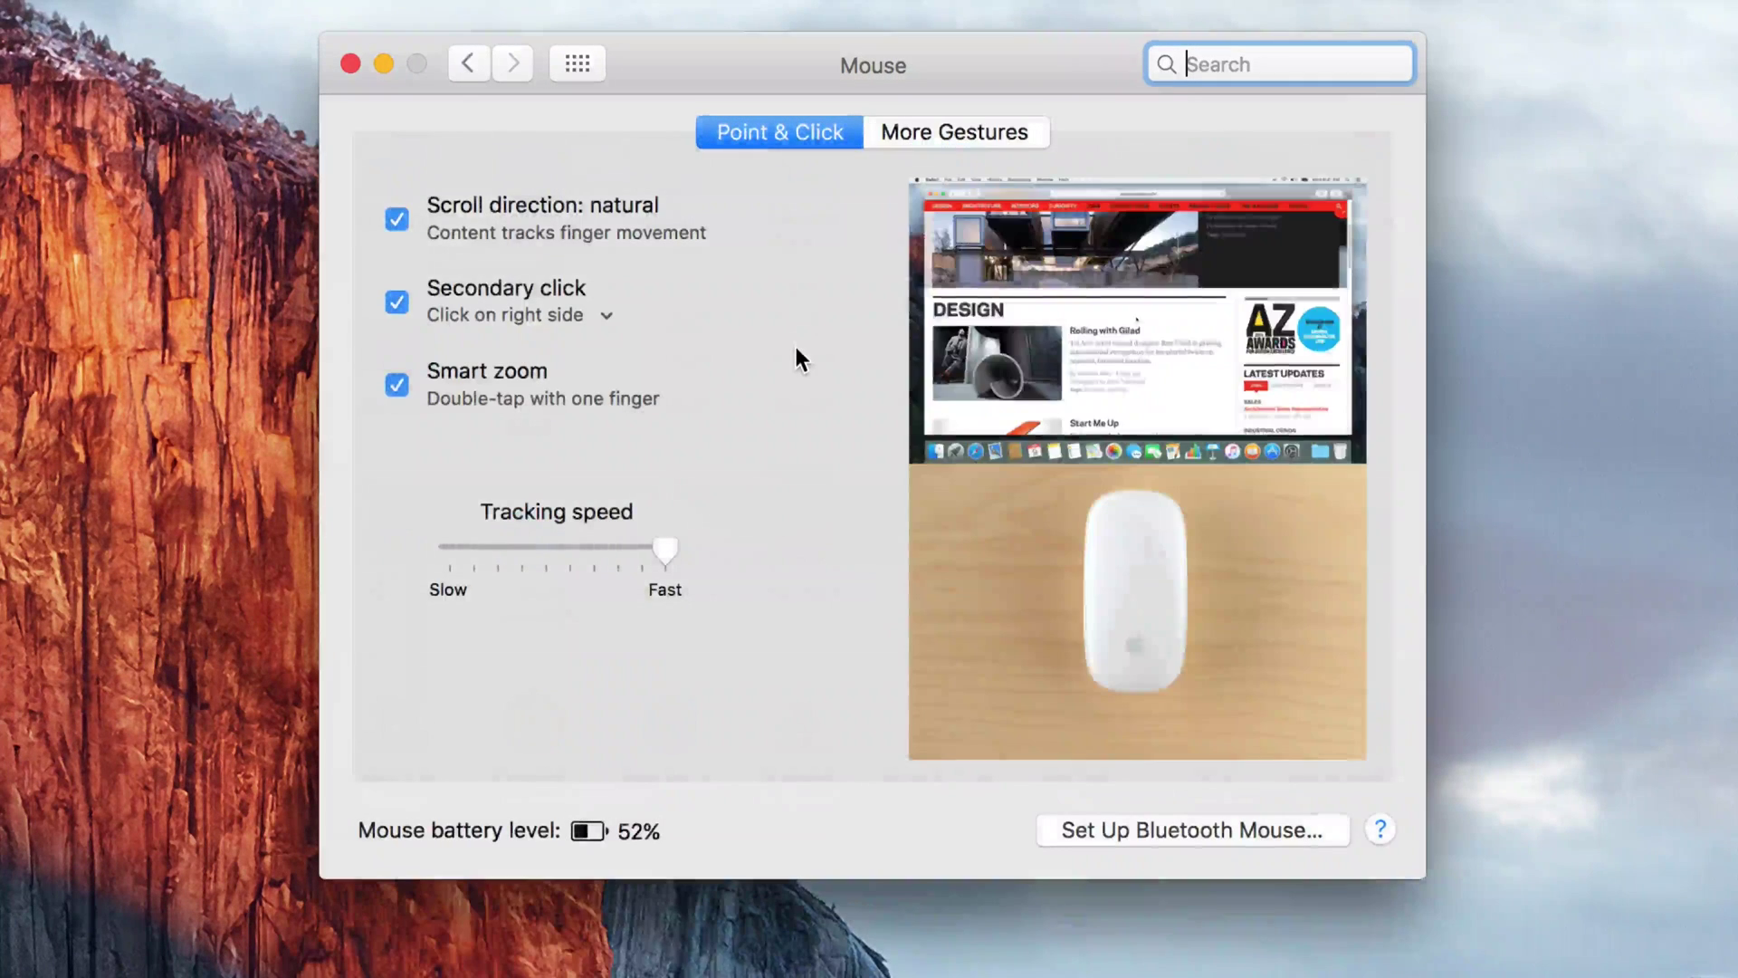
{"action": "left_click", "coordinate": [399, 302]}
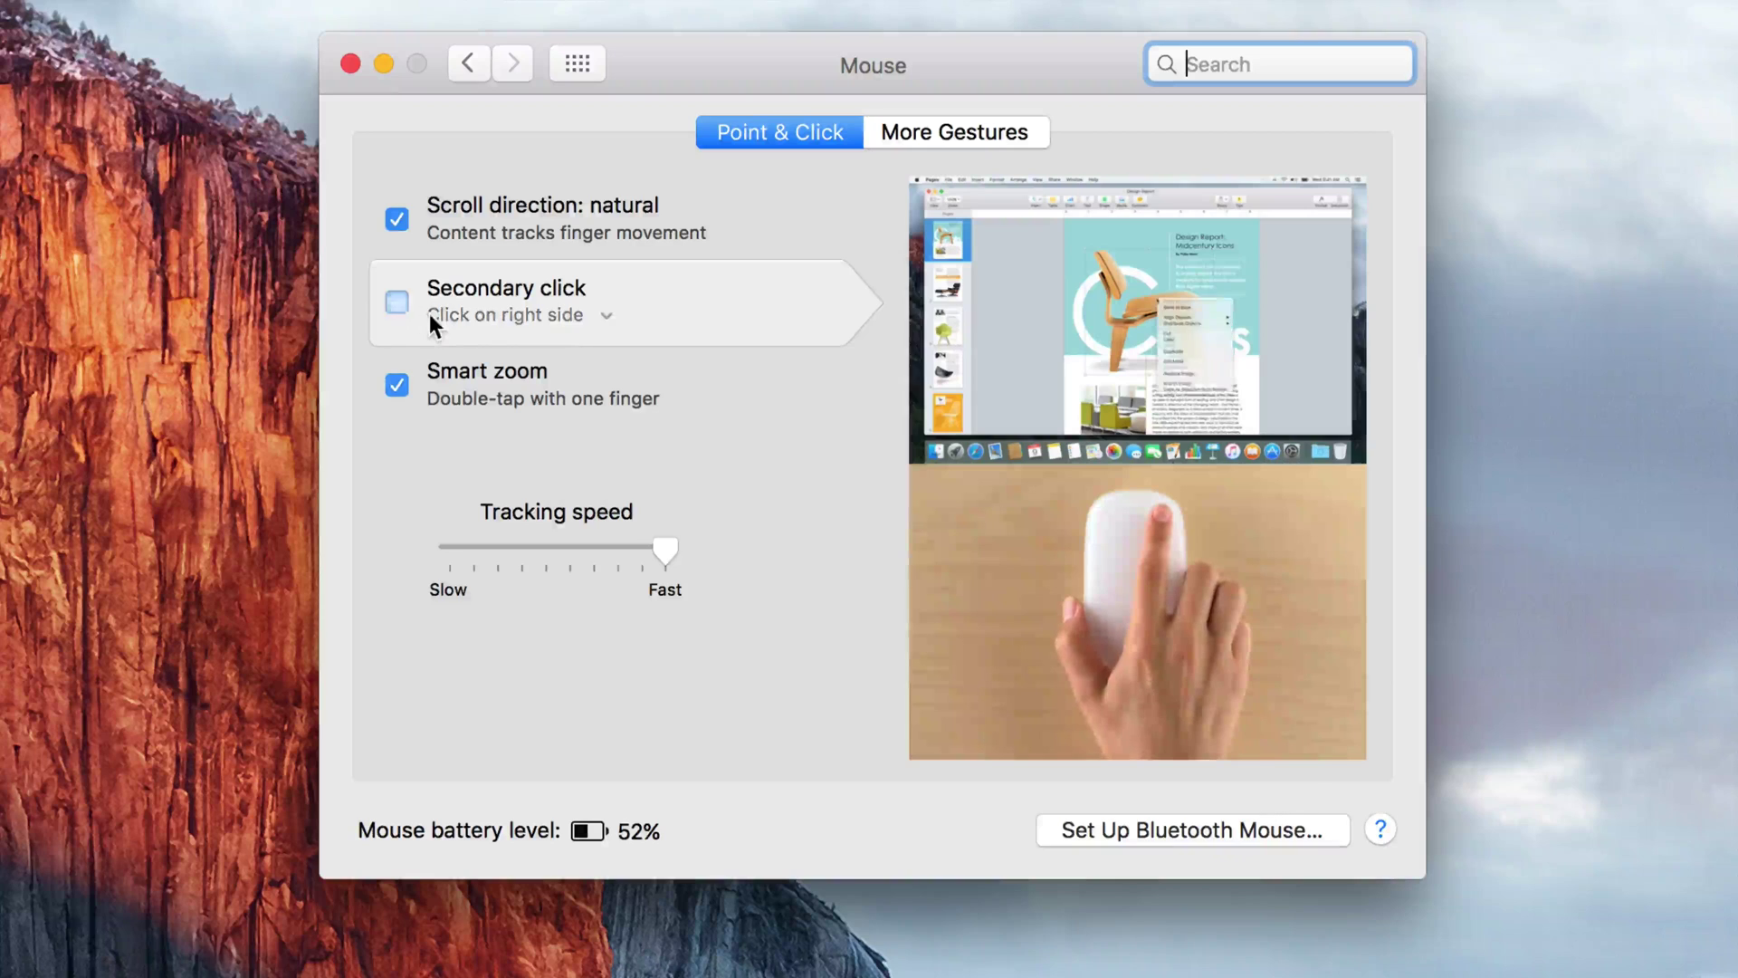
{"action": "left_click", "coordinate": [399, 304]}
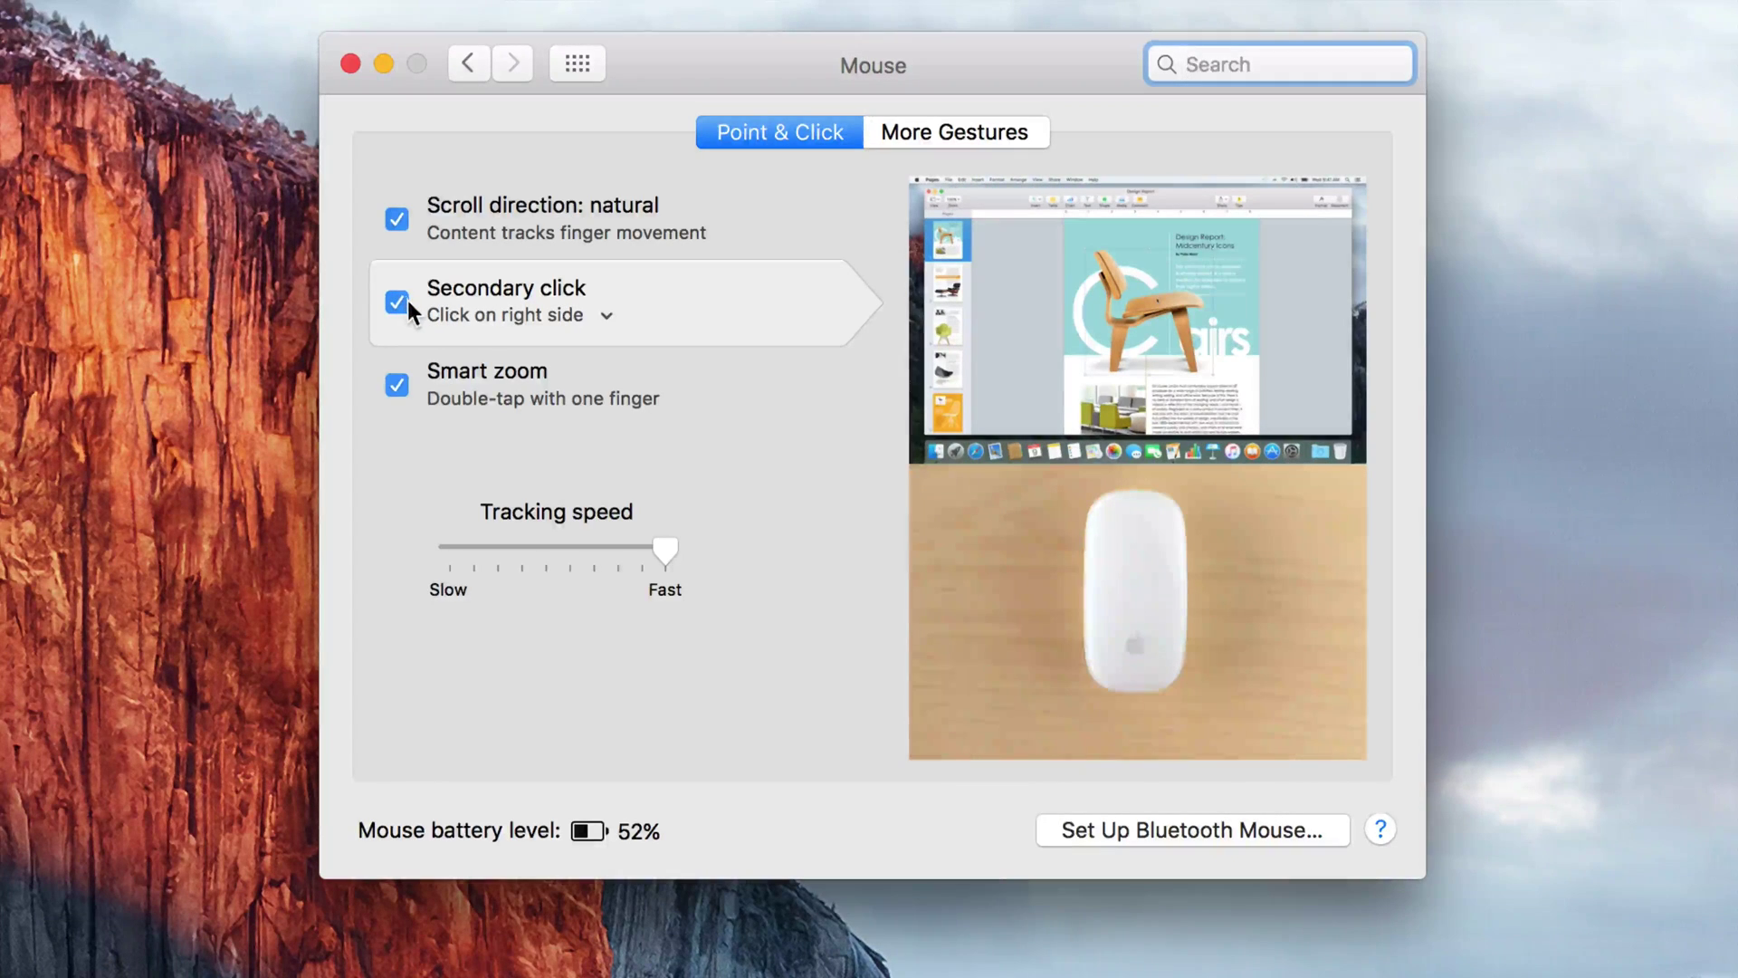
- Test the mouse's secondary click by showing and dismissing the context menu on the empty desktop
{"action": "right_click", "coordinate": [101, 200]}
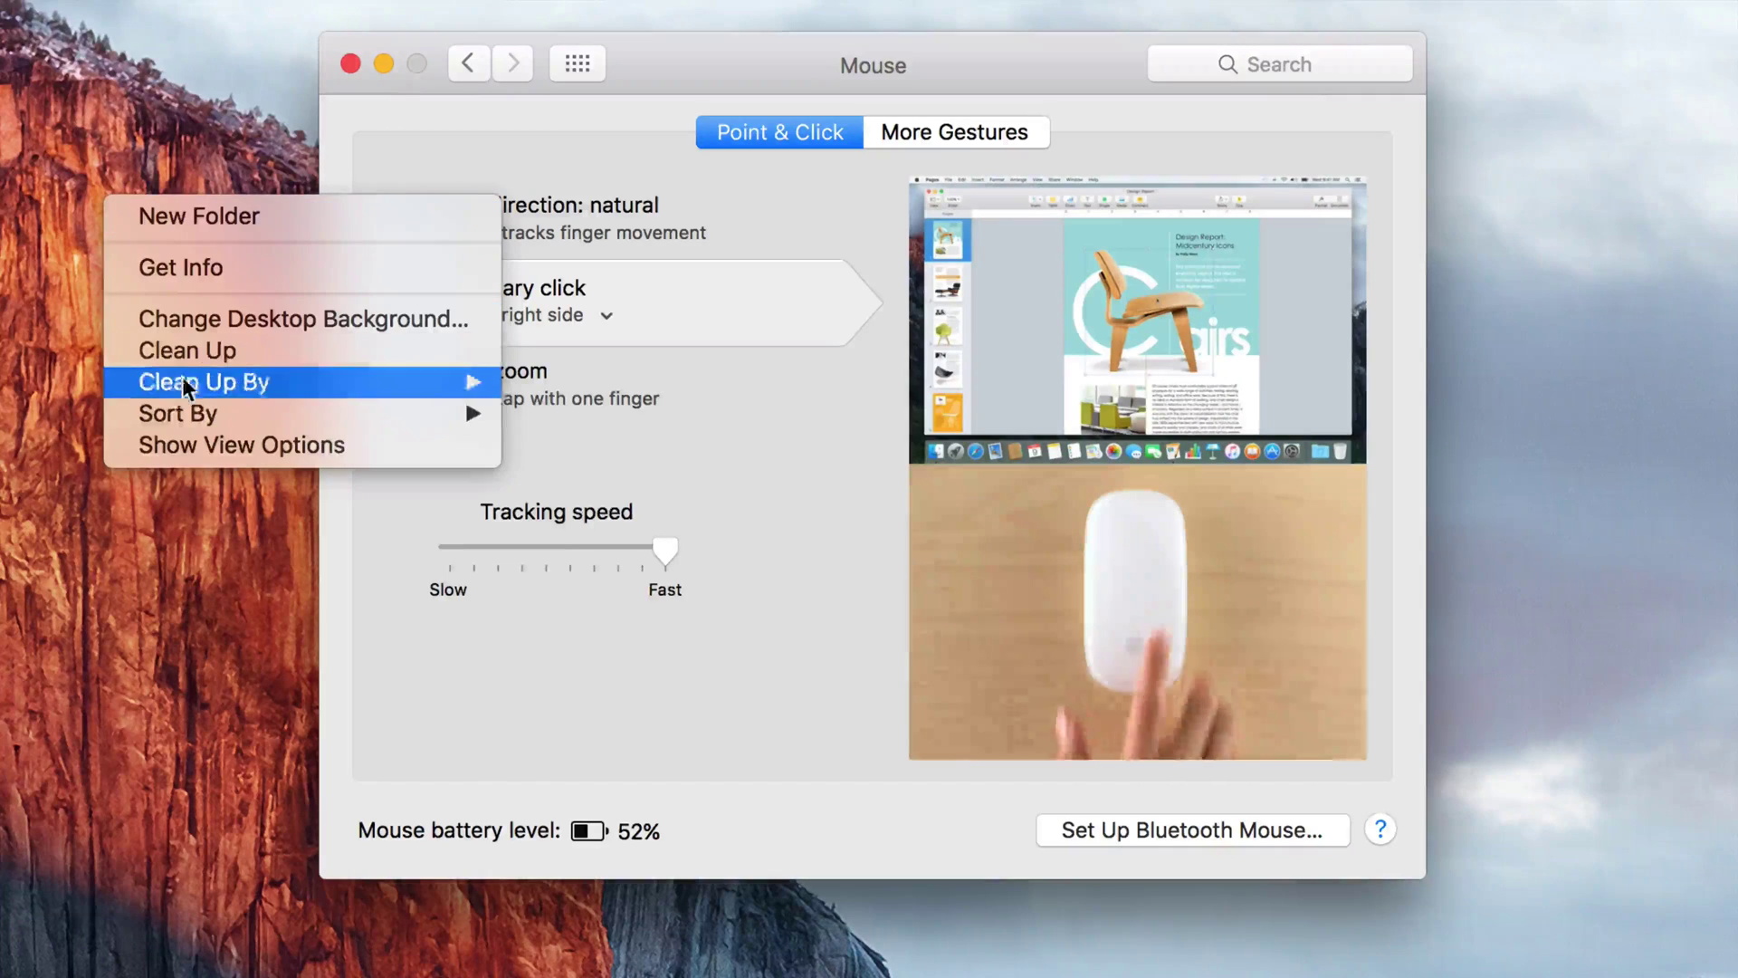
{"action": "right_click", "coordinate": [111, 574]}
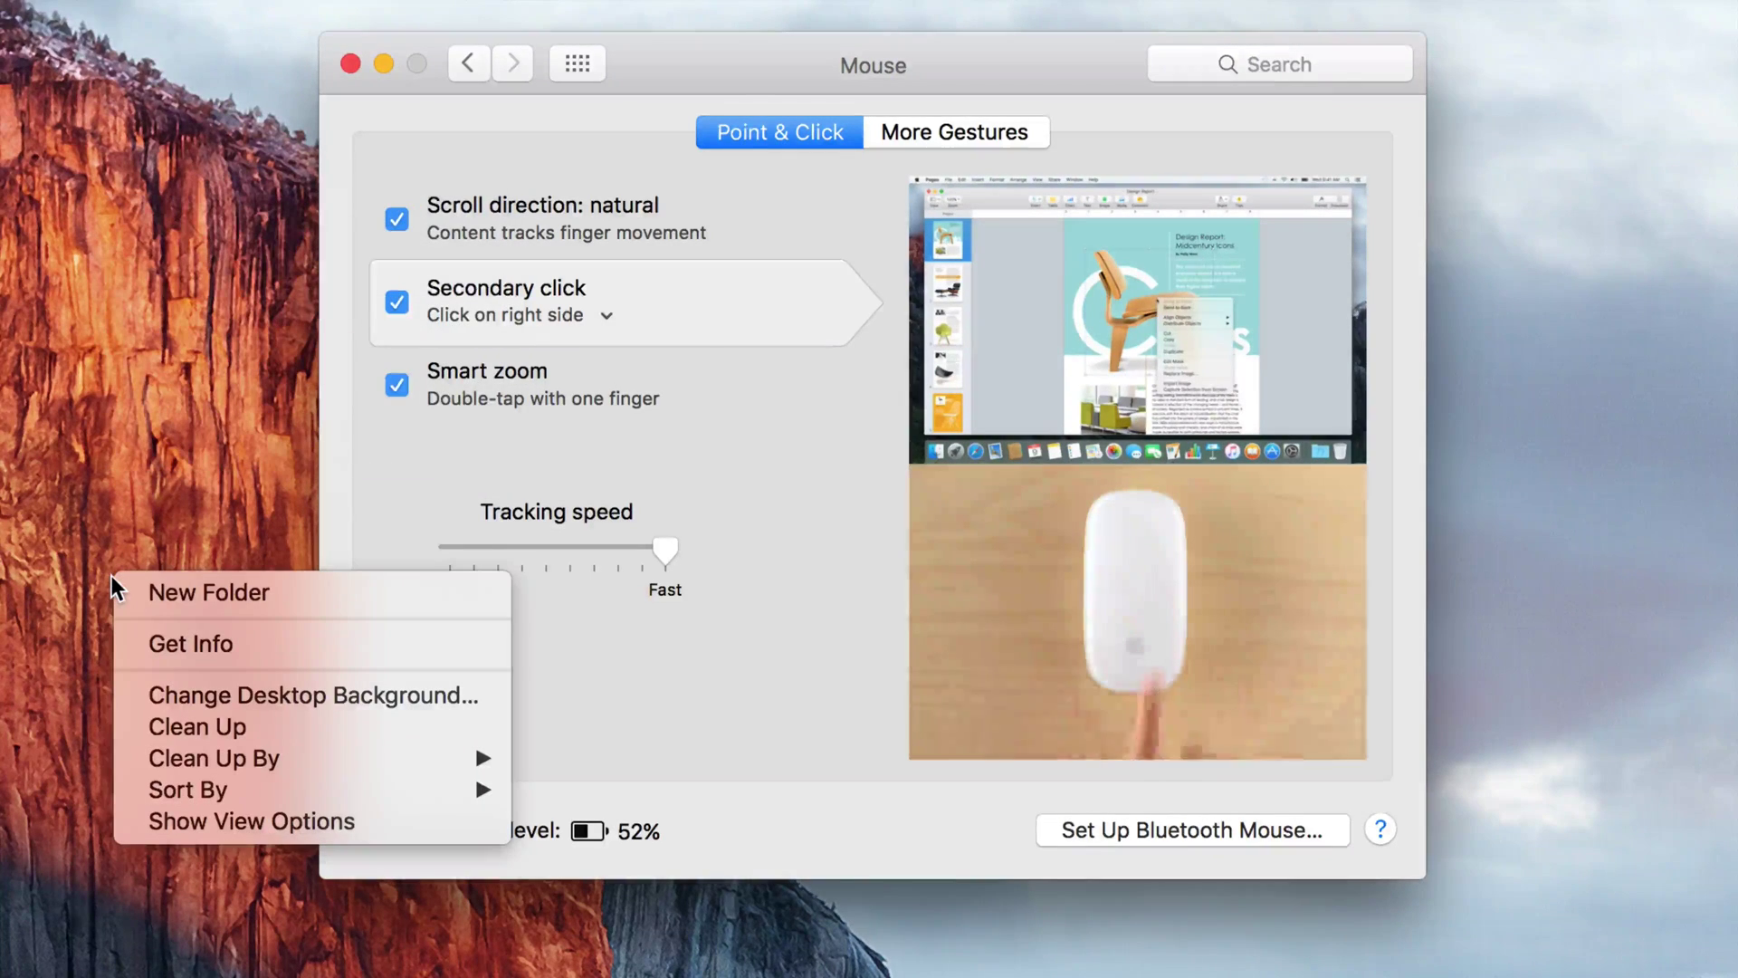
{"action": "left_click", "coordinate": [150, 403]}
{"action": "right_click", "coordinate": [54, 315]}
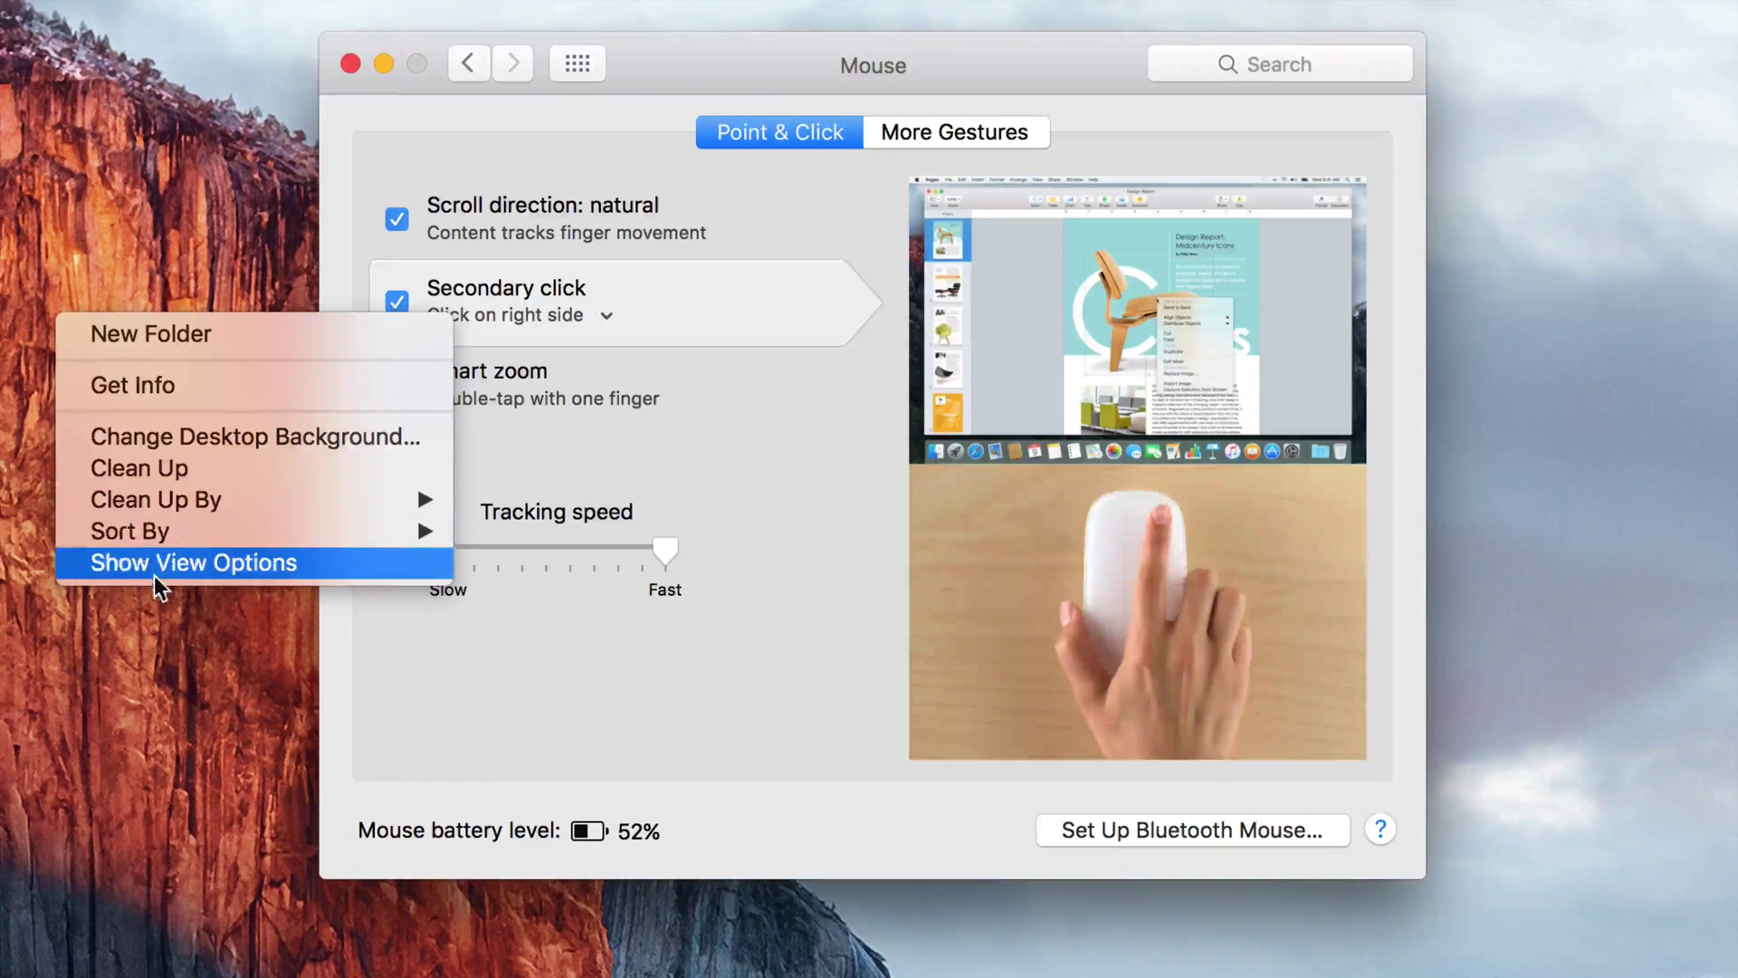
{"action": "left_click", "coordinate": [184, 634]}
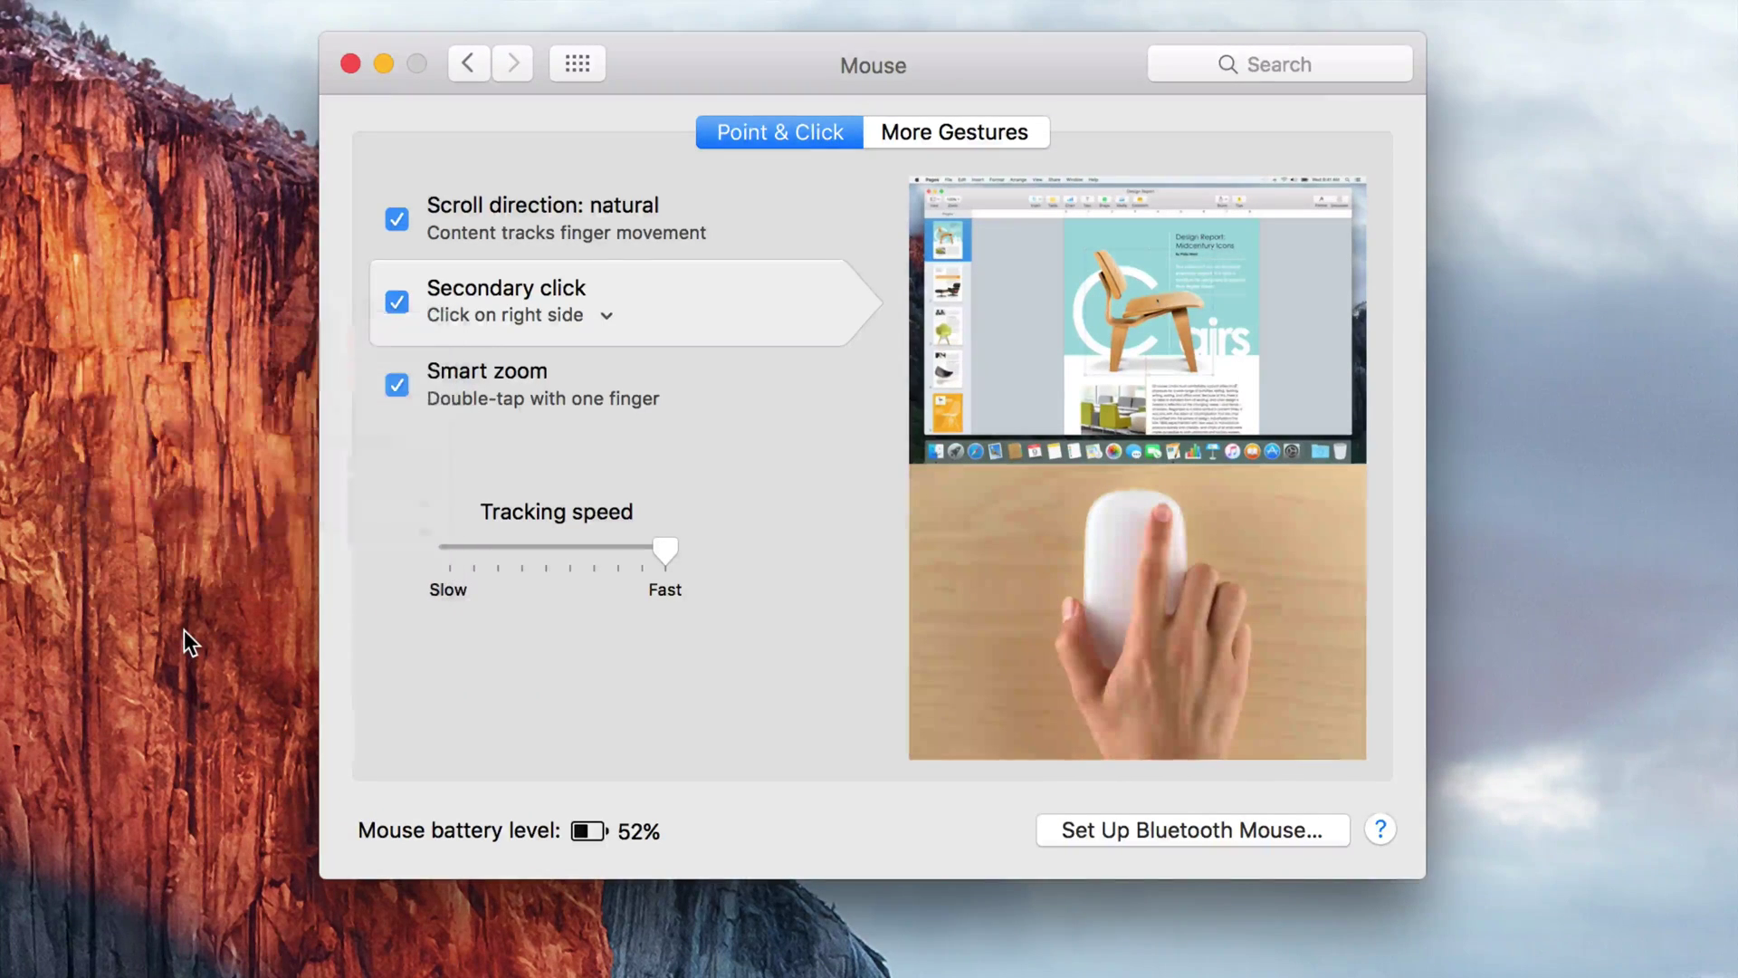
- Review the mouse's page-swipe, full-screen-swipe and Mission Control gestures, and keep the tracking speed at Fast
{"action": "left_click", "coordinate": [991, 127]}
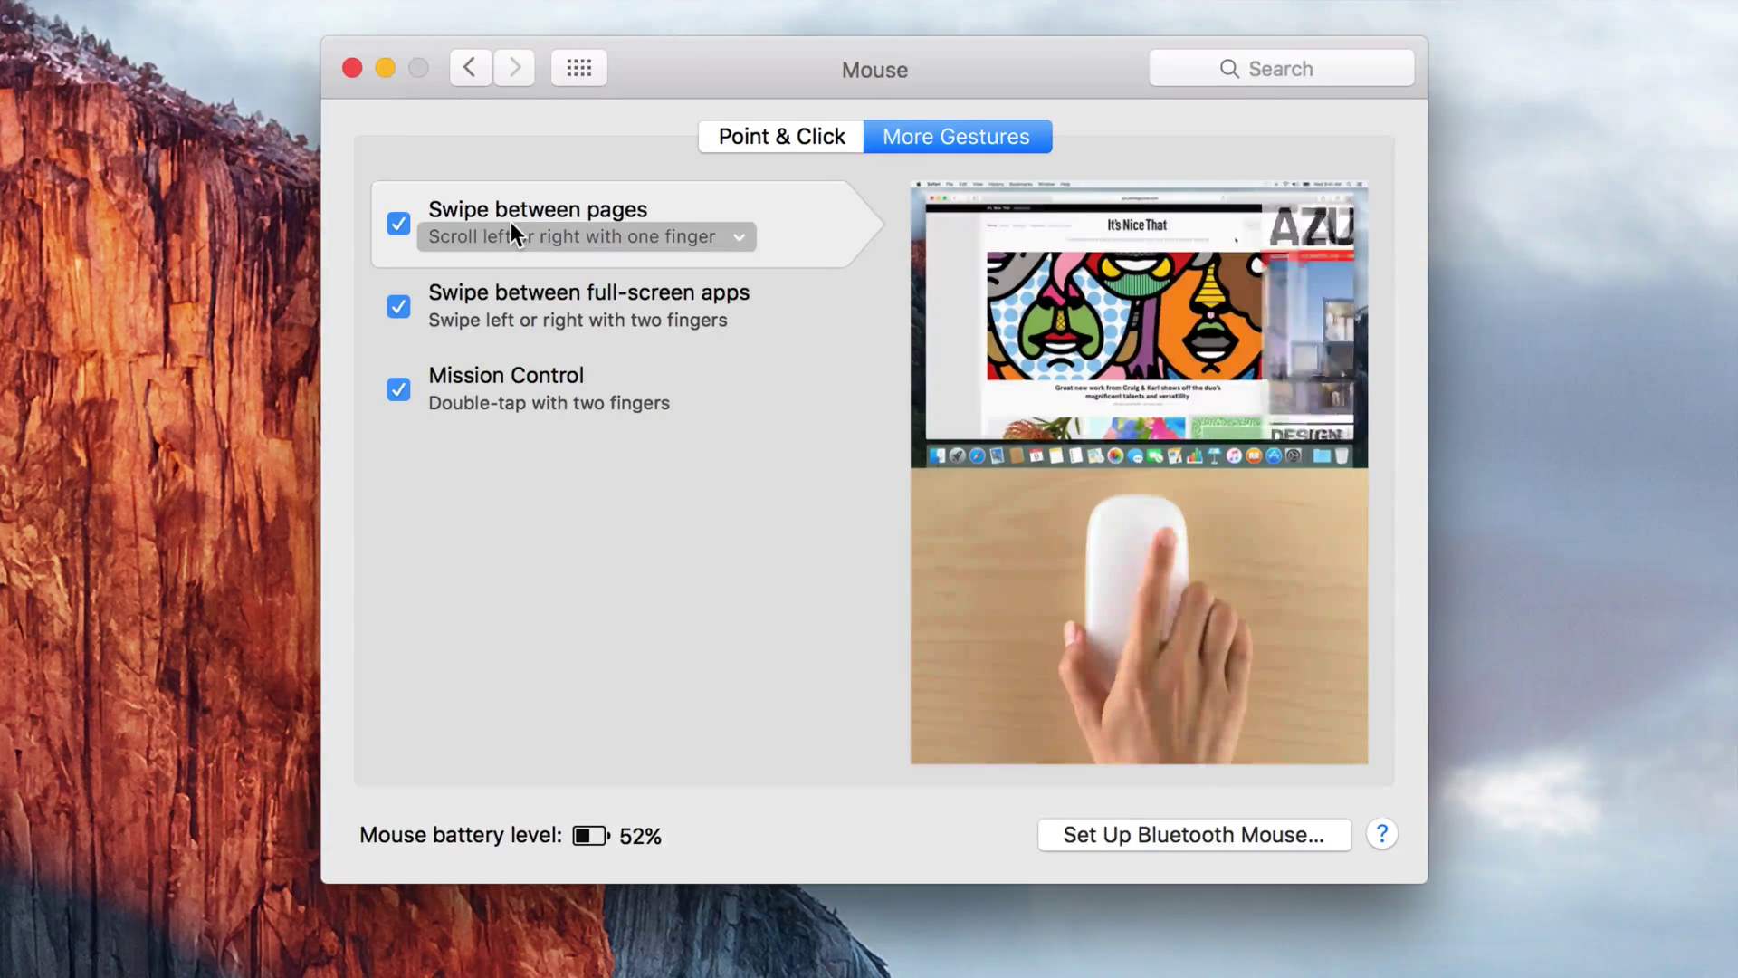
{"action": "mouse_move", "coordinate": [519, 285]}
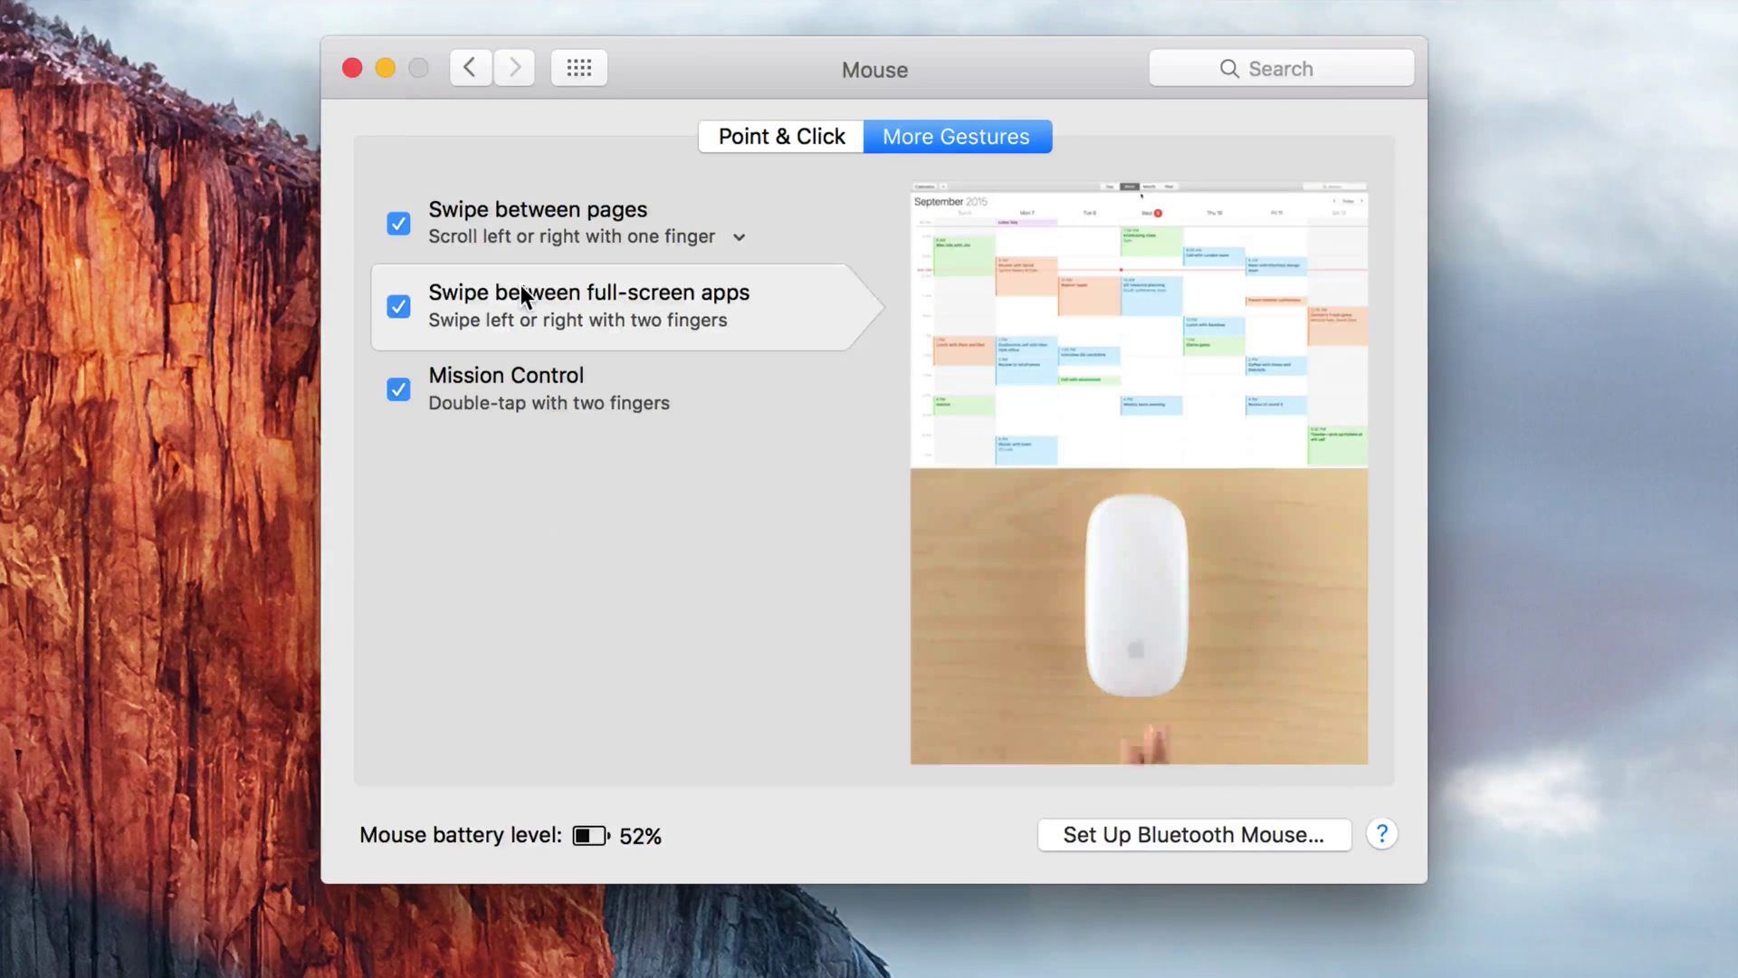
{"action": "mouse_move", "coordinate": [541, 394]}
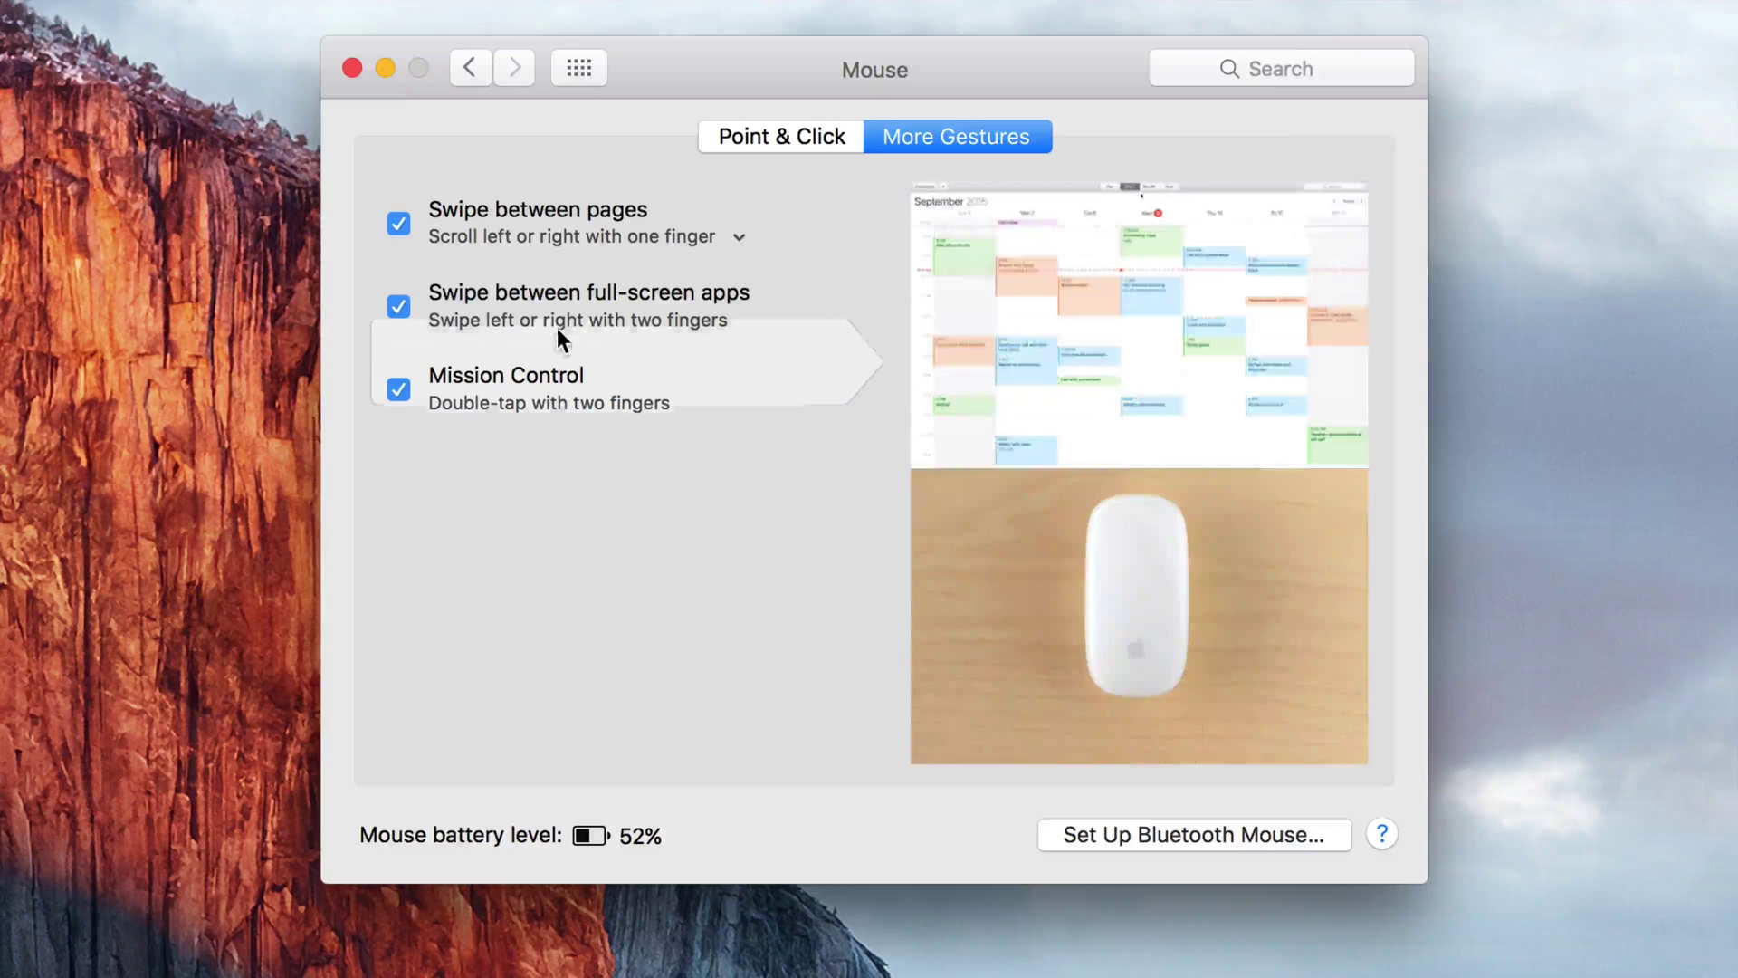
{"action": "left_click", "coordinate": [818, 135]}
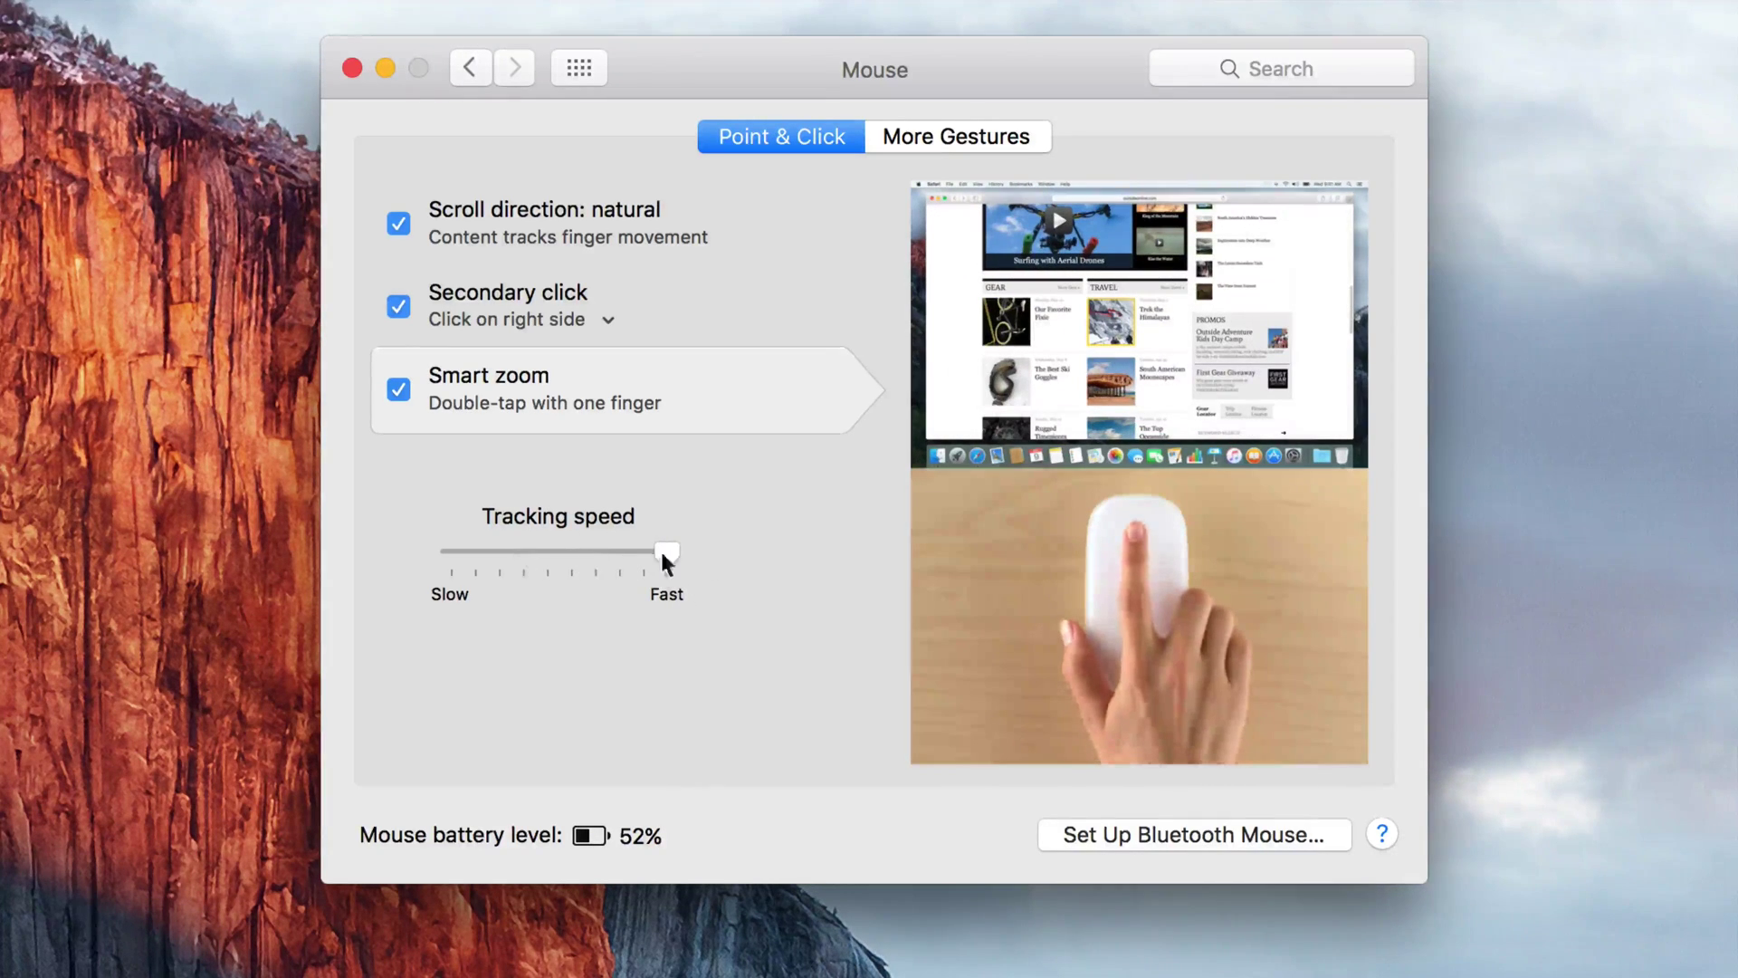
{"action": "mouse_move", "coordinate": [671, 554]}
{"action": "left_mouse_down"}
{"action": "mouse_move", "coordinate": [480, 548]}
{"action": "mouse_move", "coordinate": [669, 571]}
{"action": "left_mouse_up"}
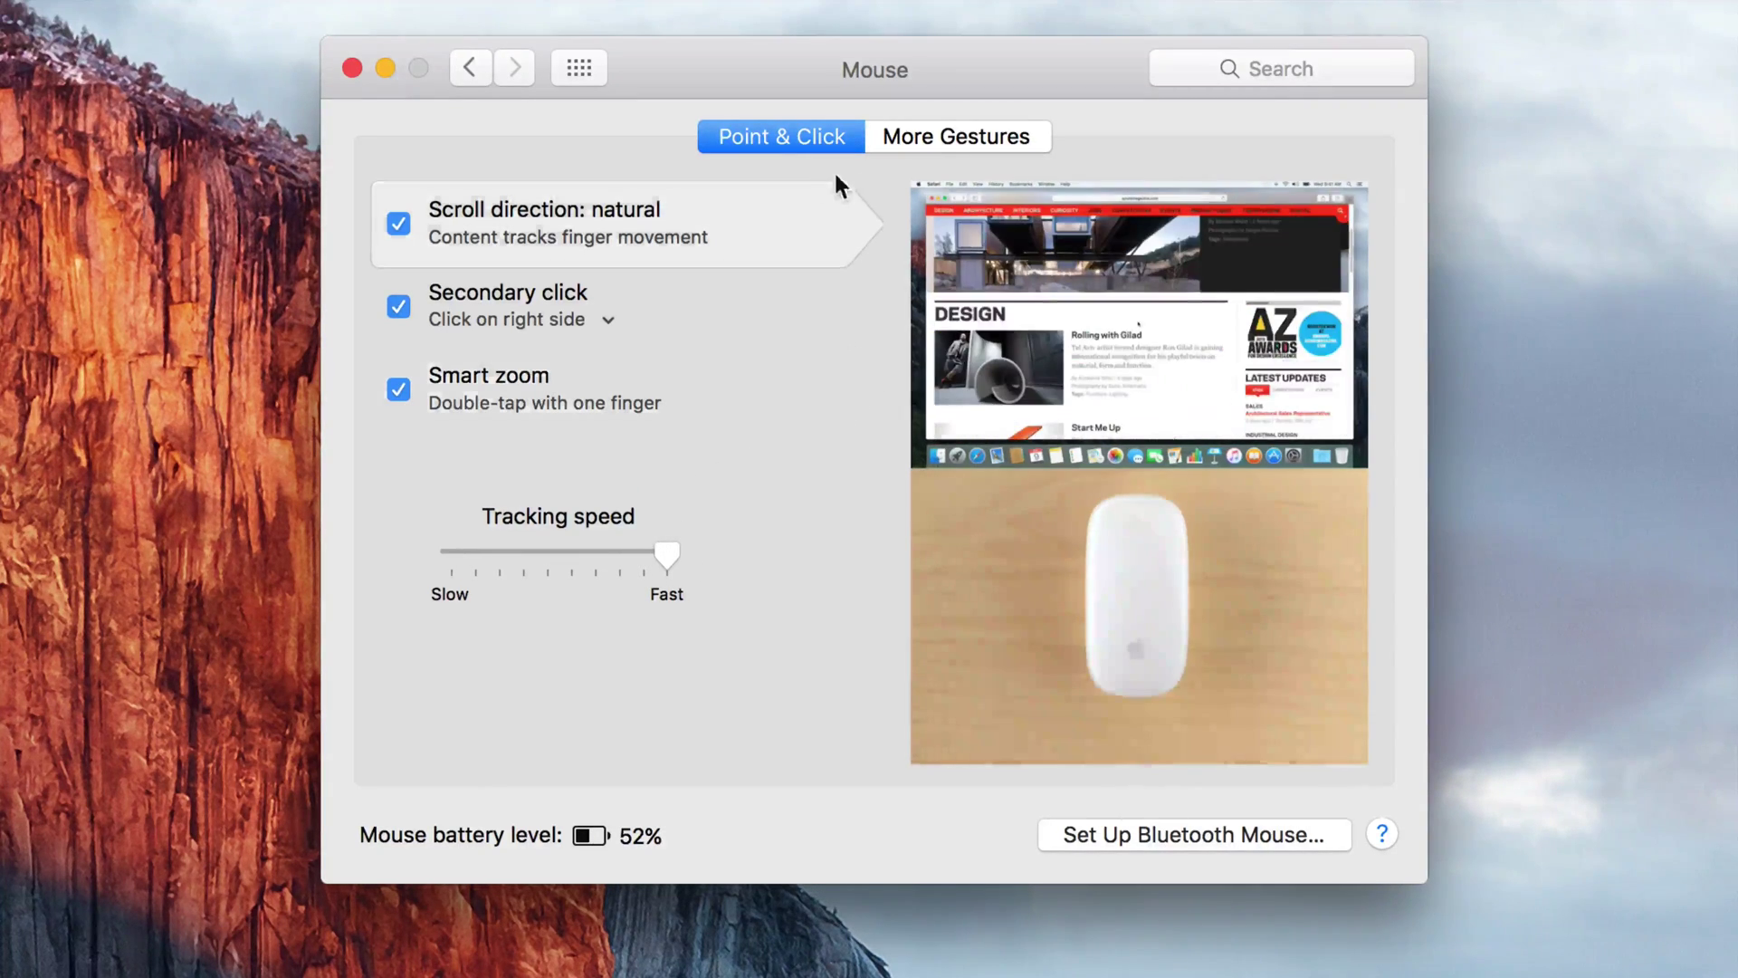
- Check the Trackpad settings, return to the preferences overview, and briefly show the desktop's context menu
{"action": "left_click", "coordinate": [580, 66]}
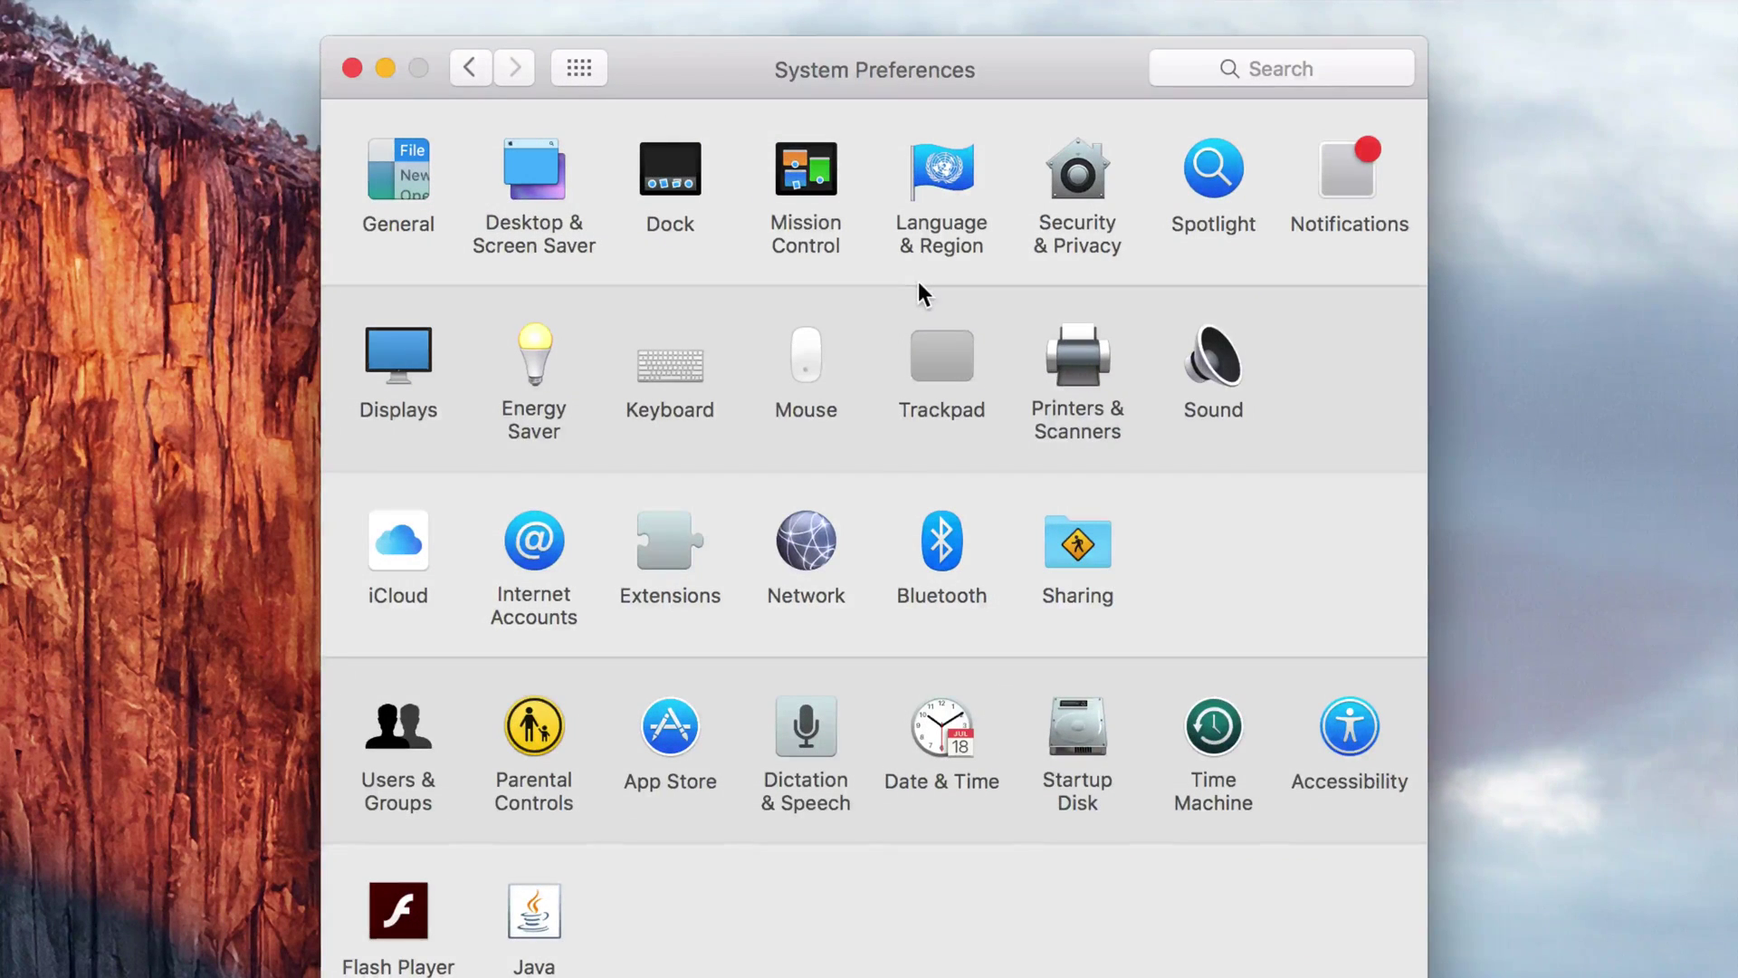
{"action": "left_click", "coordinate": [938, 355]}
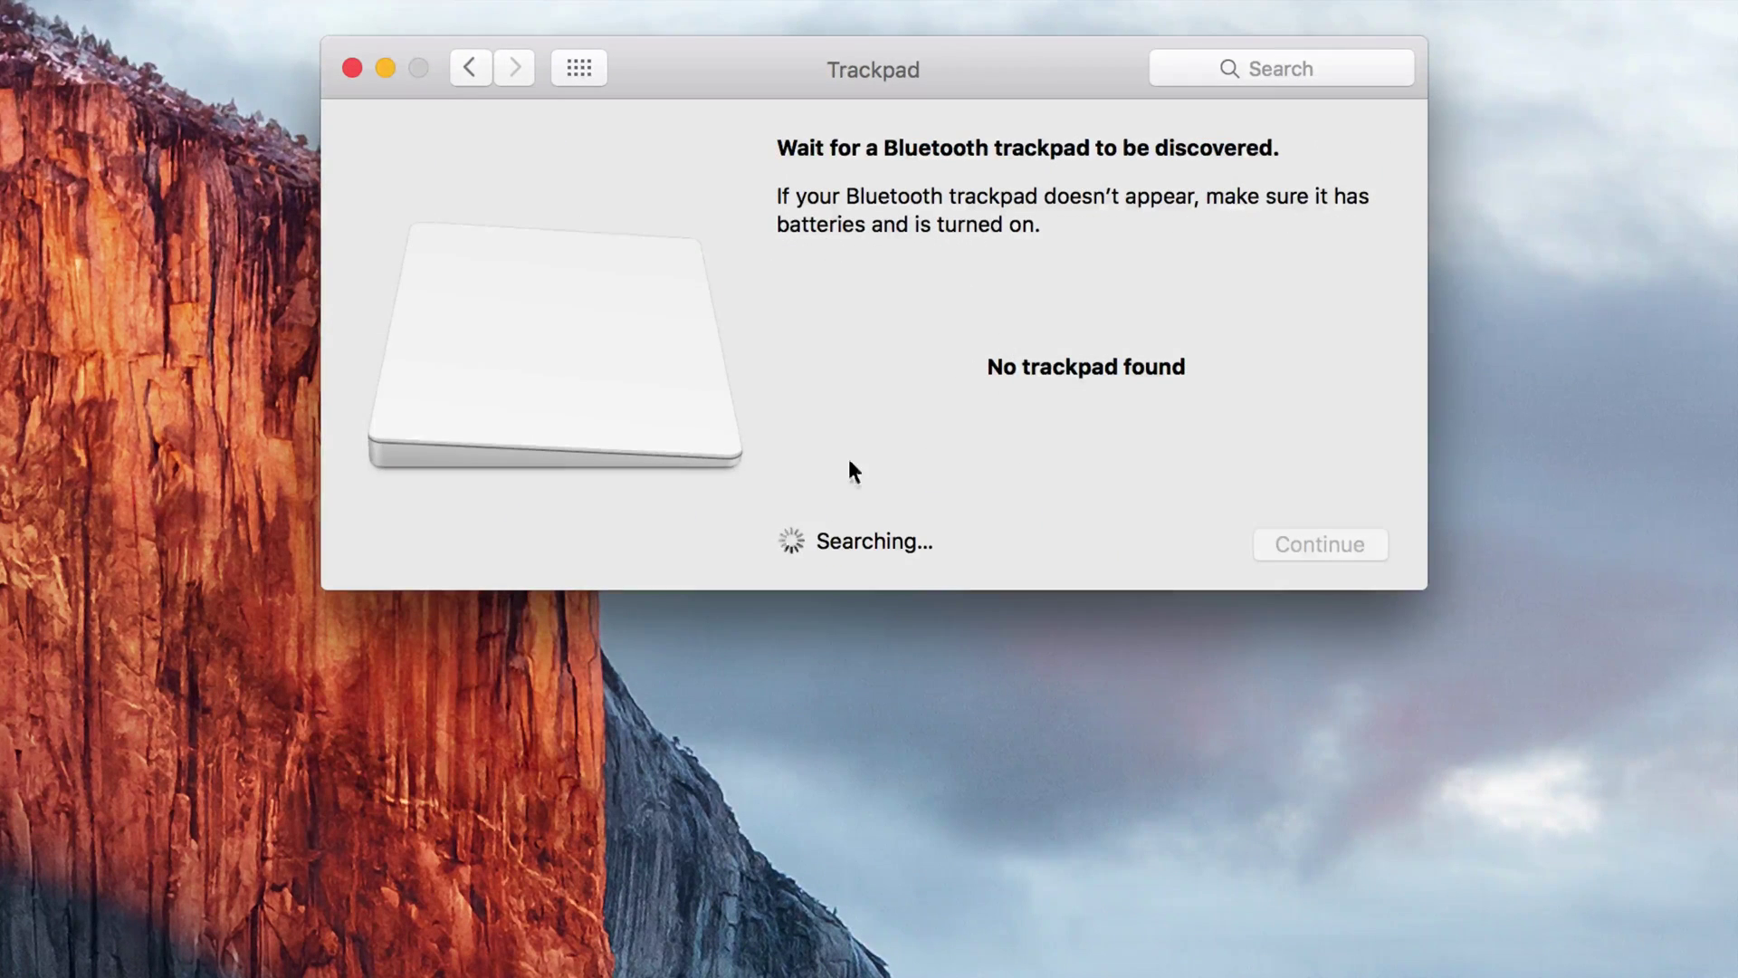
{"action": "left_click", "coordinate": [469, 67]}
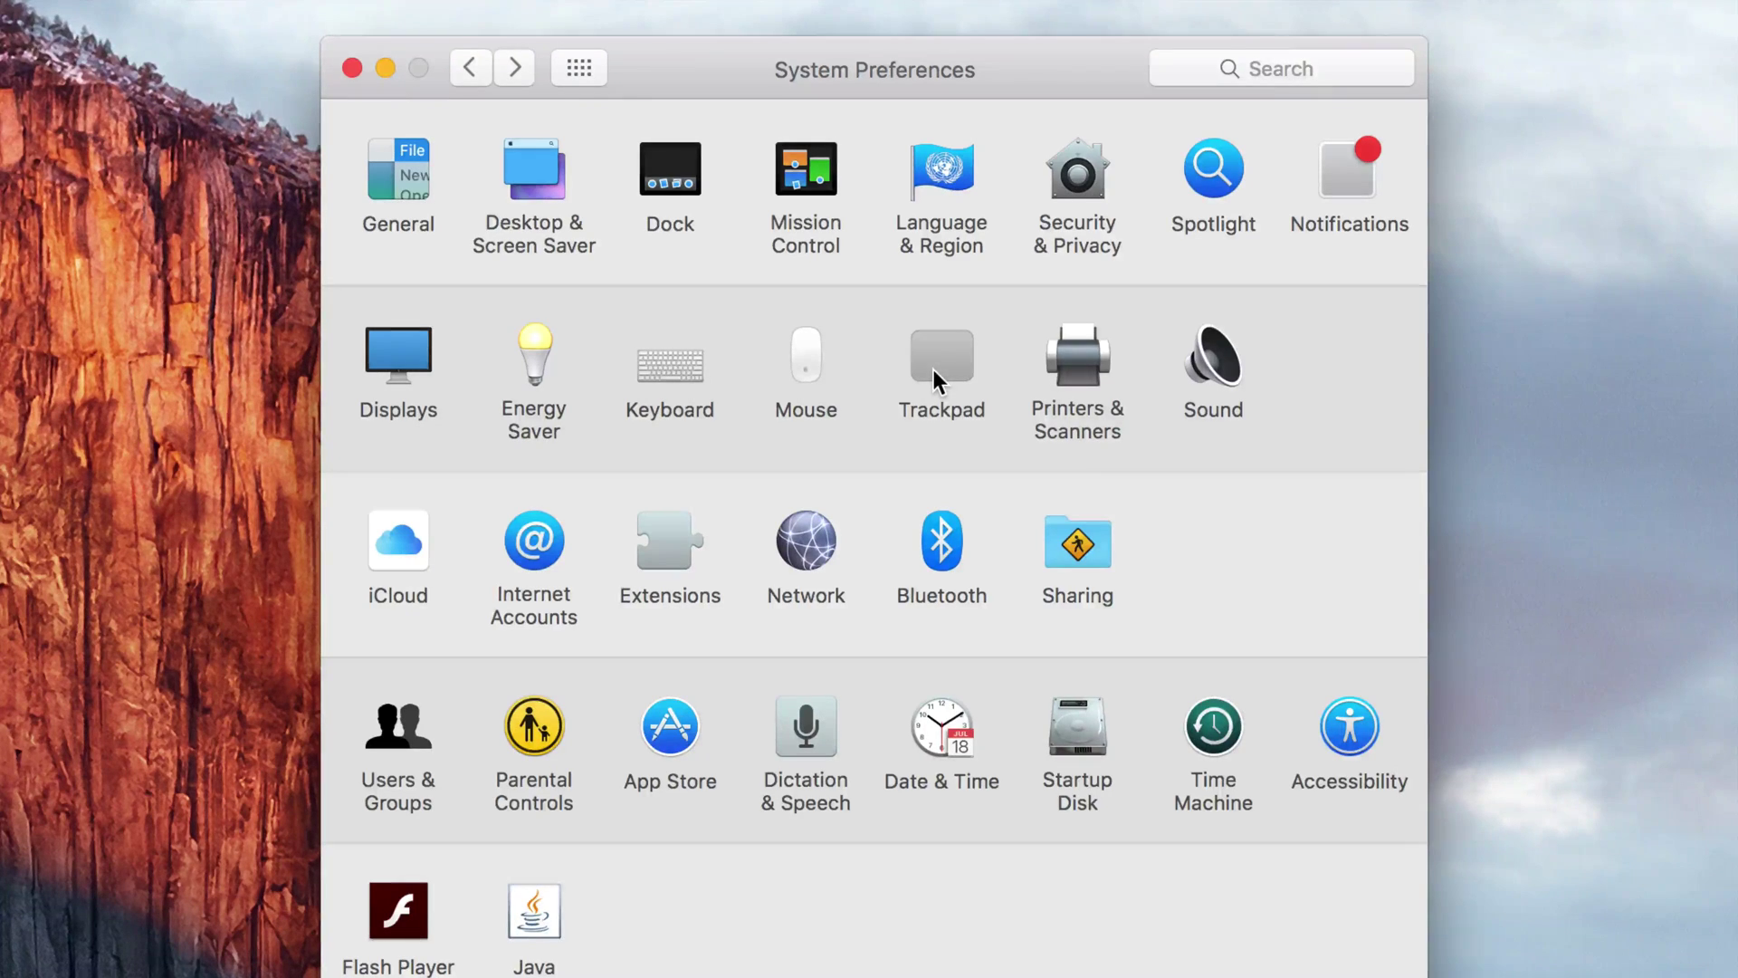
{"action": "right_click", "coordinate": [193, 313]}
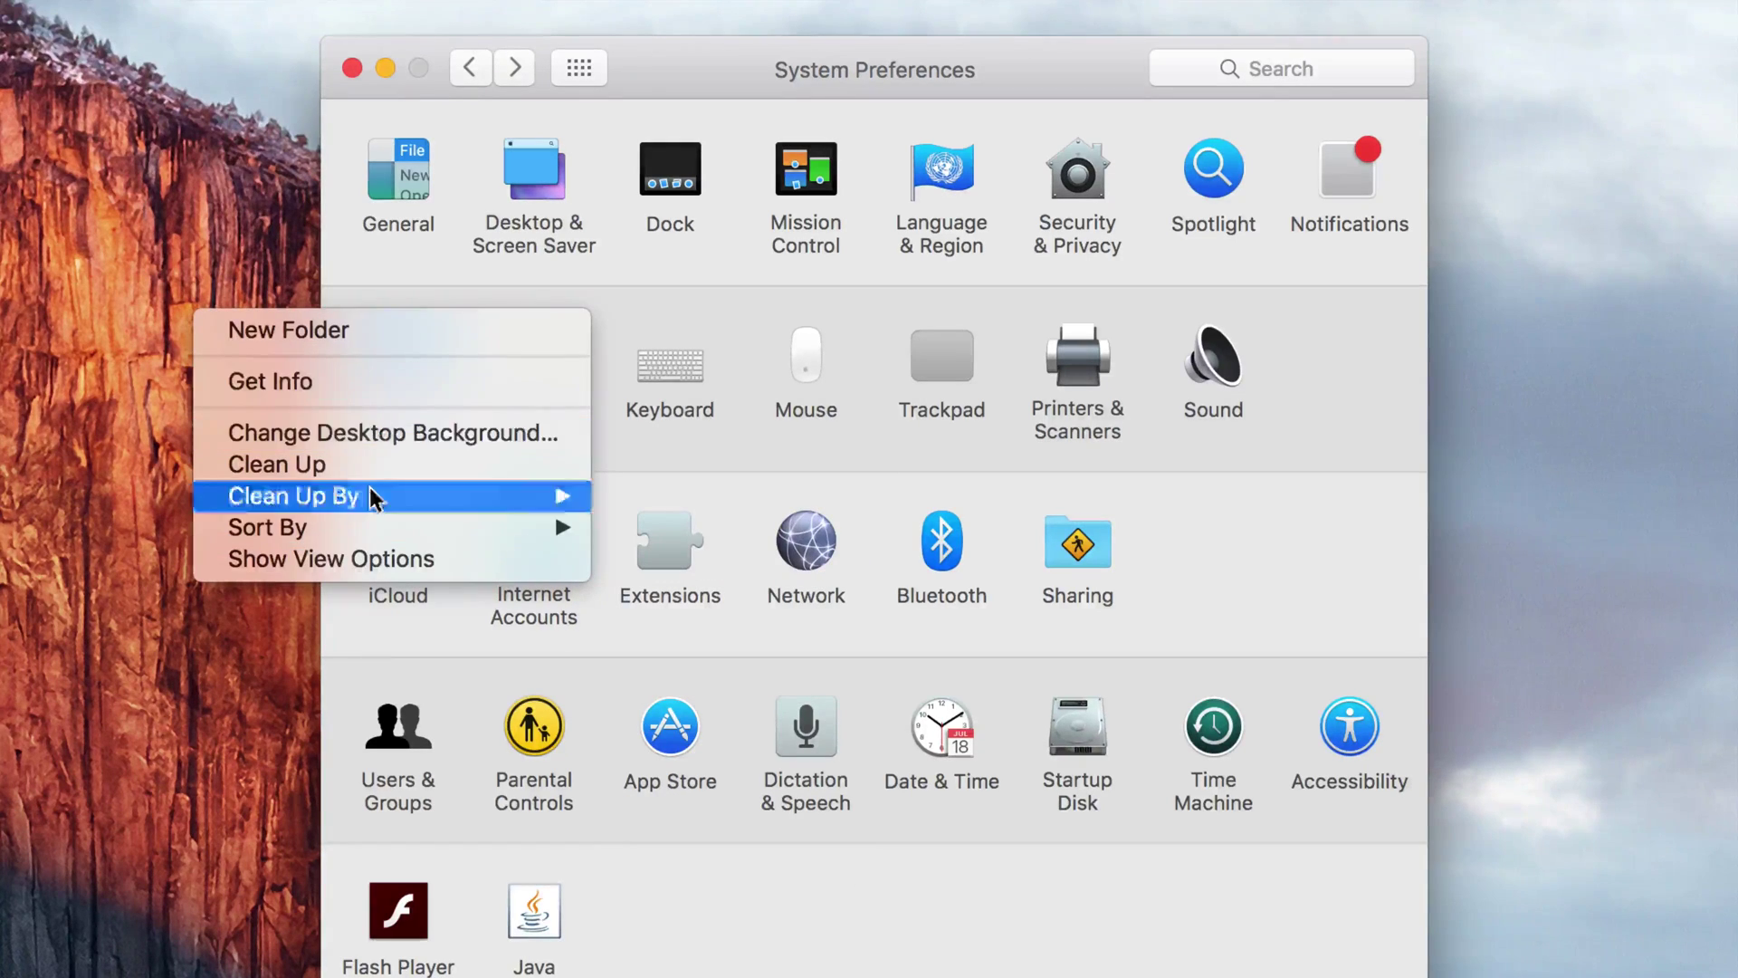
{"action": "left_click", "coordinate": [202, 750]}
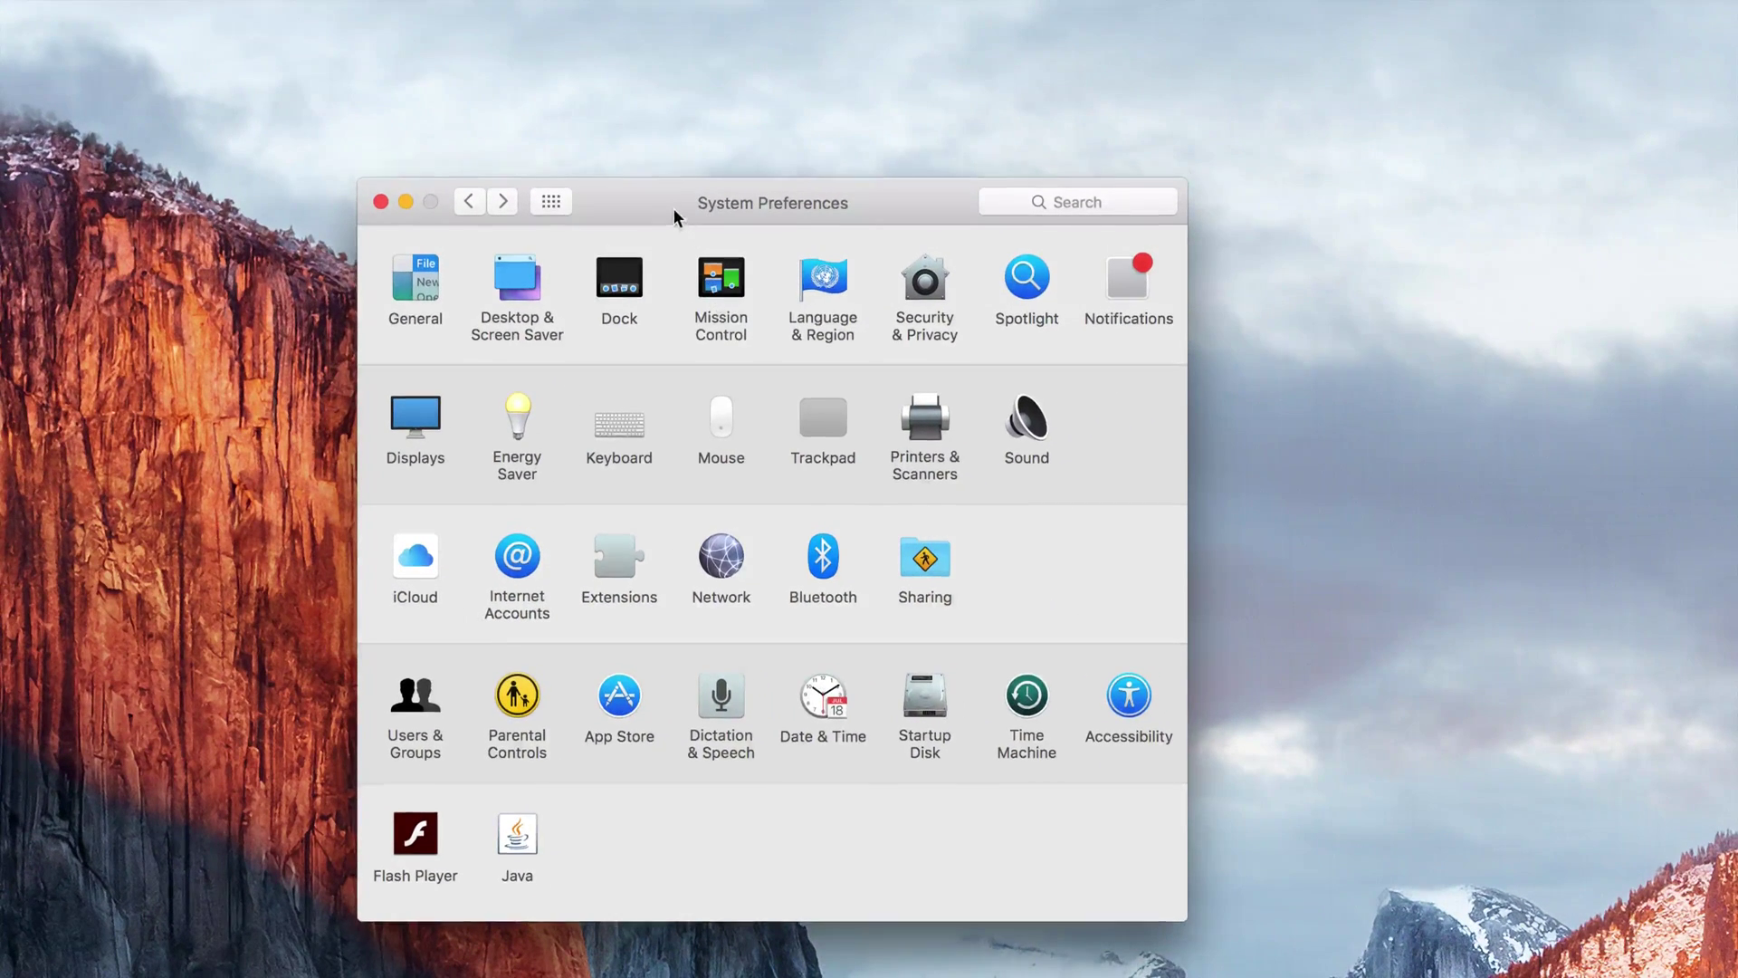
- Reposition the preferences window, open Desktop & Screen Saver, and browse Apple's collection of desktop pictures
{"action": "left_click_drag", "start_coordinate": [674, 213], "coordinate": [700, 166]}
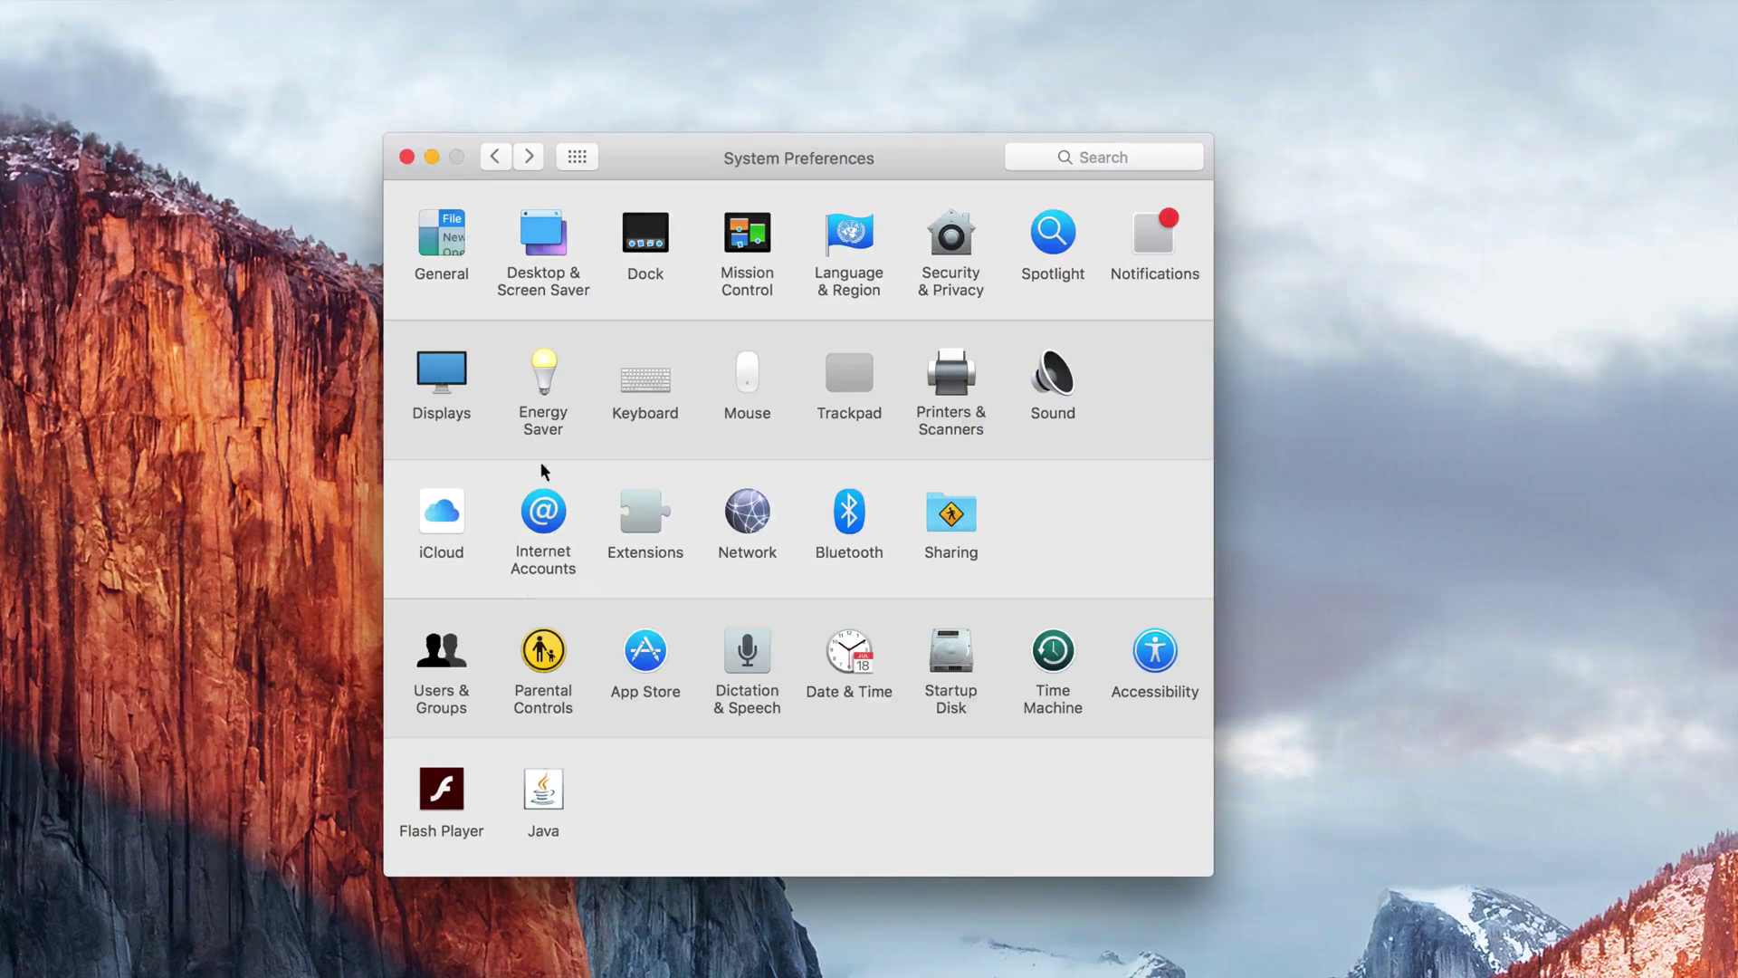
{"action": "left_click", "coordinate": [540, 237]}
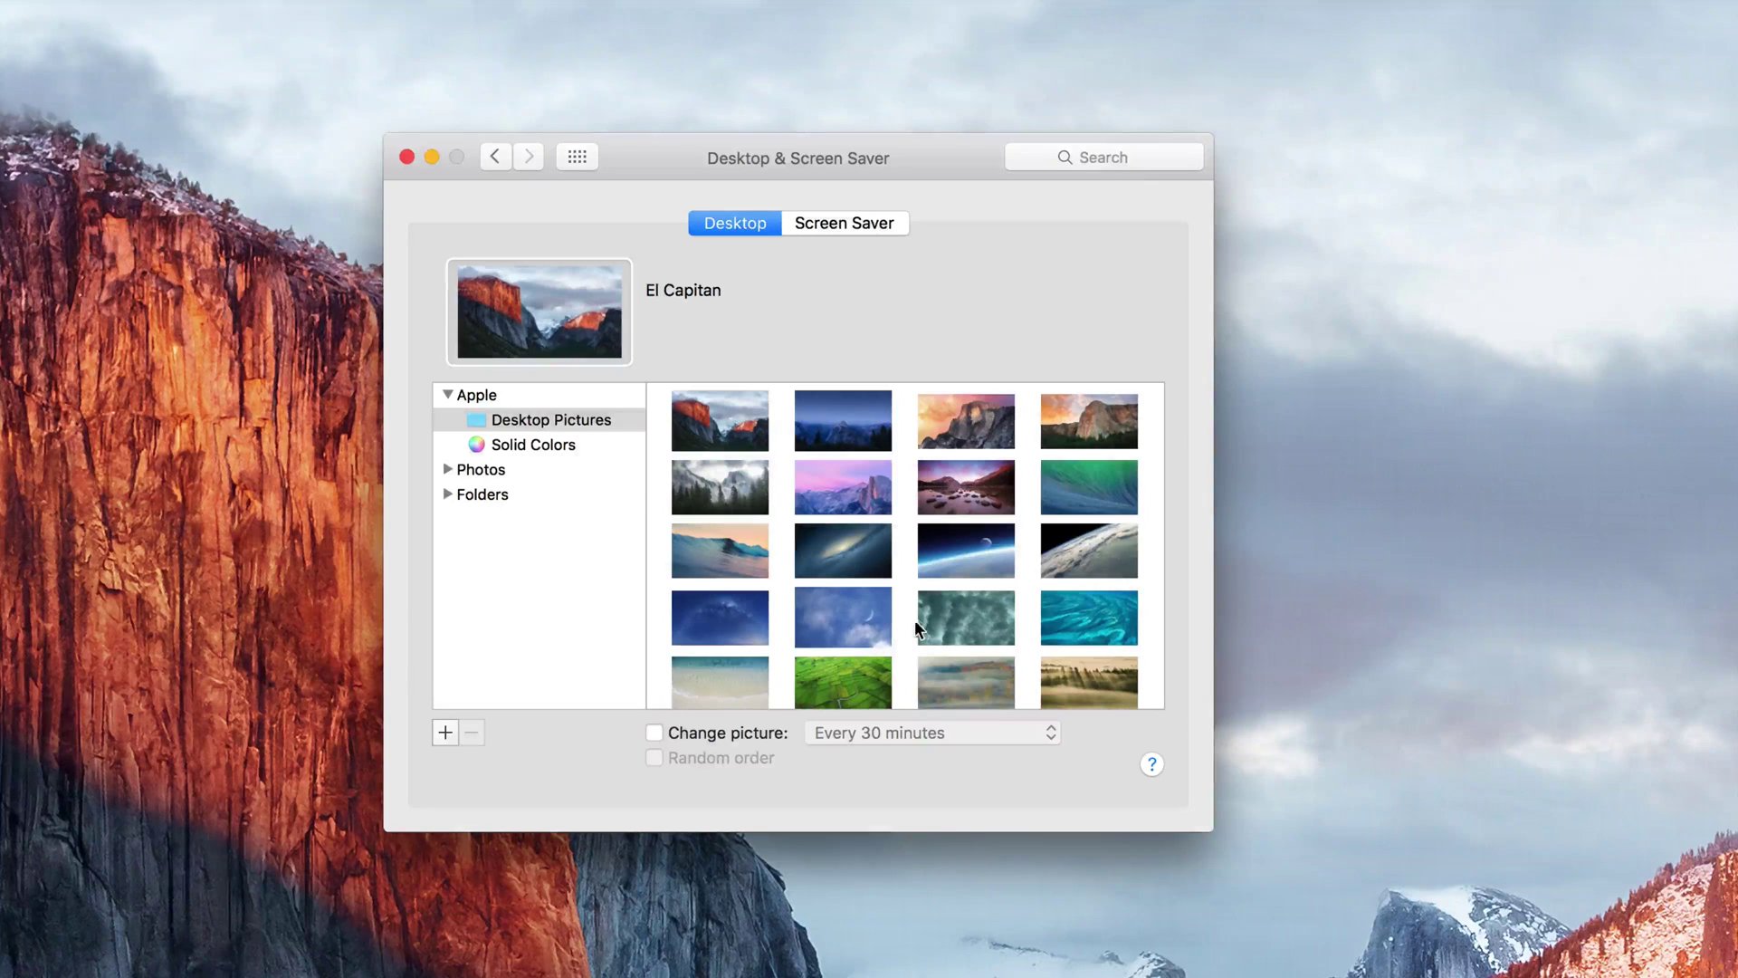
{"action": "scroll", "coordinate": [860, 571], "scroll_direction": "down", "scroll_amount": 10}
{"action": "scroll", "coordinate": [871, 561], "scroll_direction": "down", "scroll_amount": 2}
{"action": "scroll", "coordinate": [871, 562], "scroll_direction": "up", "scroll_amount": 15}
- Try several desktop pictures, including Galaxy and Yosemite 4, and restore El Capitan as the background
{"action": "left_click", "coordinate": [838, 536]}
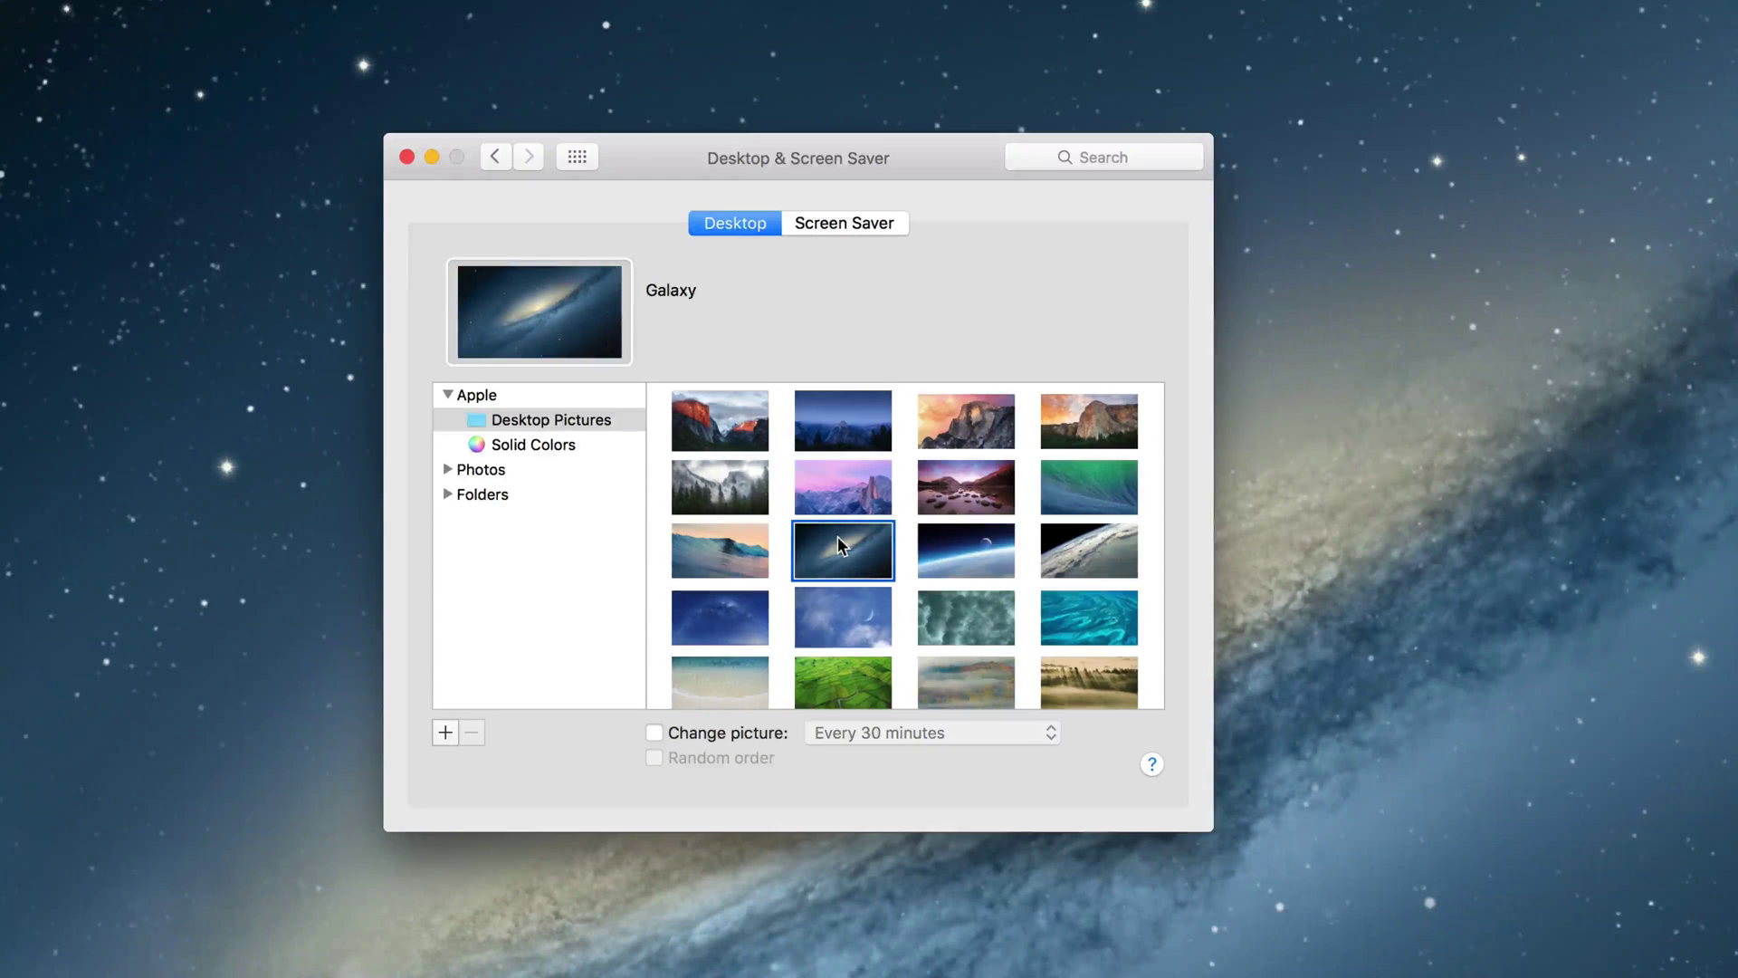
{"action": "left_click", "coordinate": [1088, 572]}
{"action": "left_click", "coordinate": [965, 495]}
{"action": "left_click", "coordinate": [858, 494]}
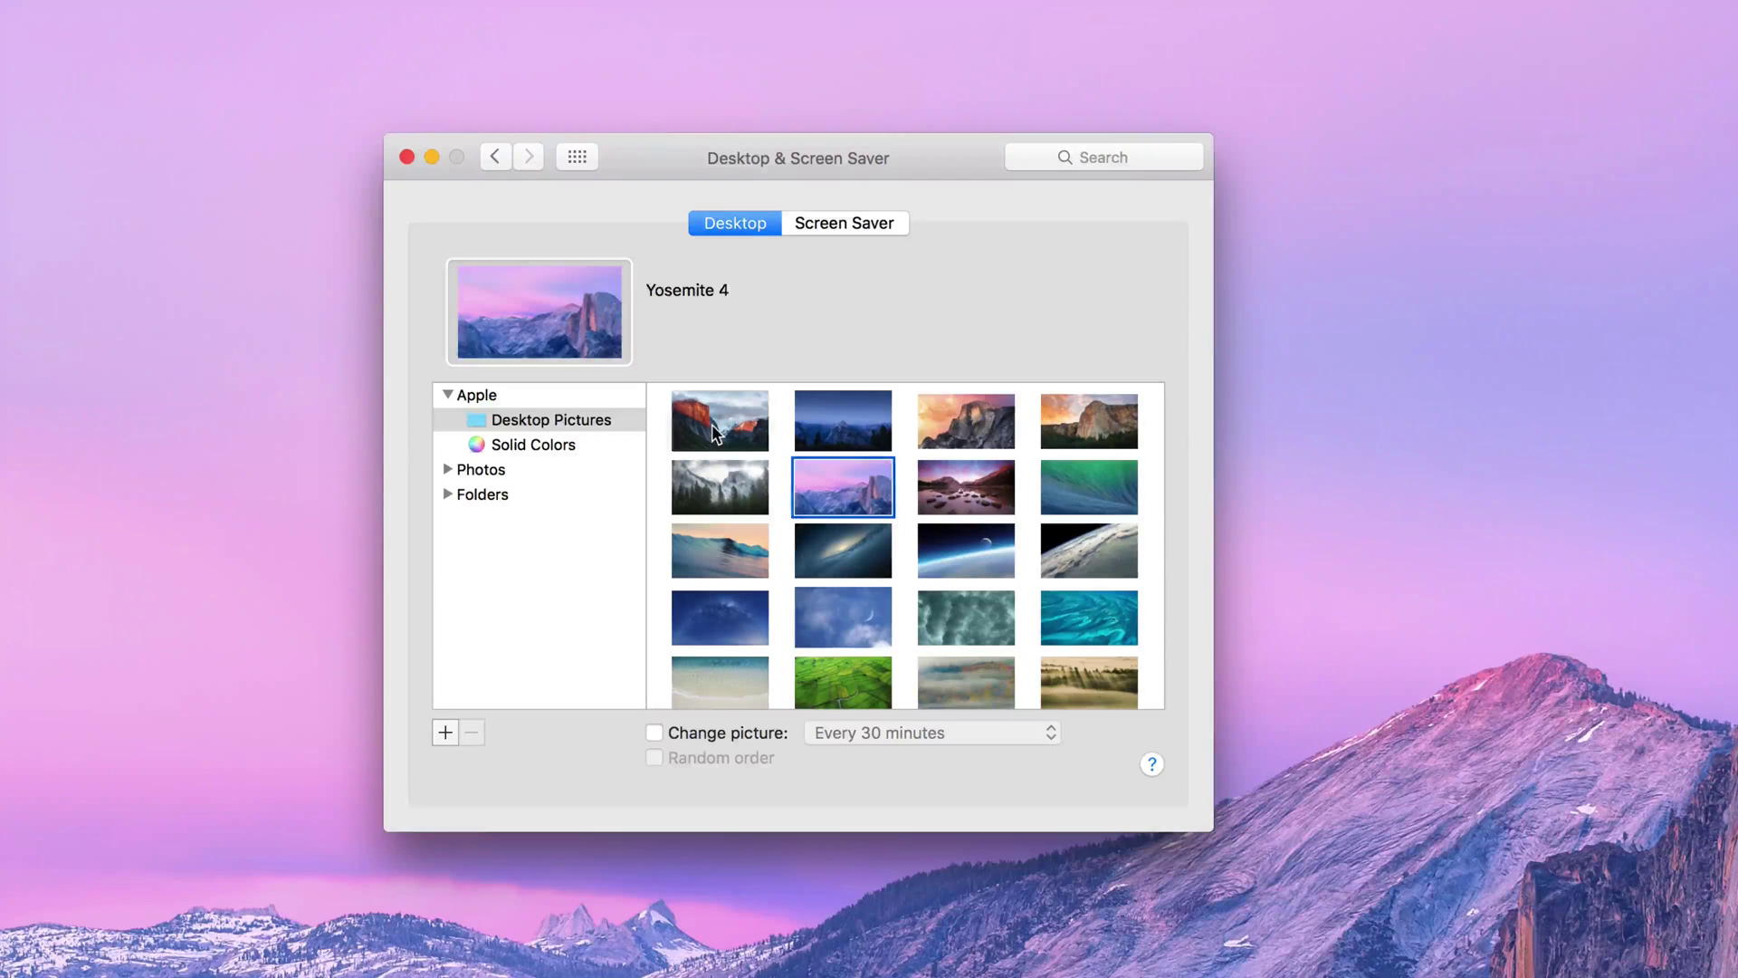
{"action": "left_click", "coordinate": [698, 443]}
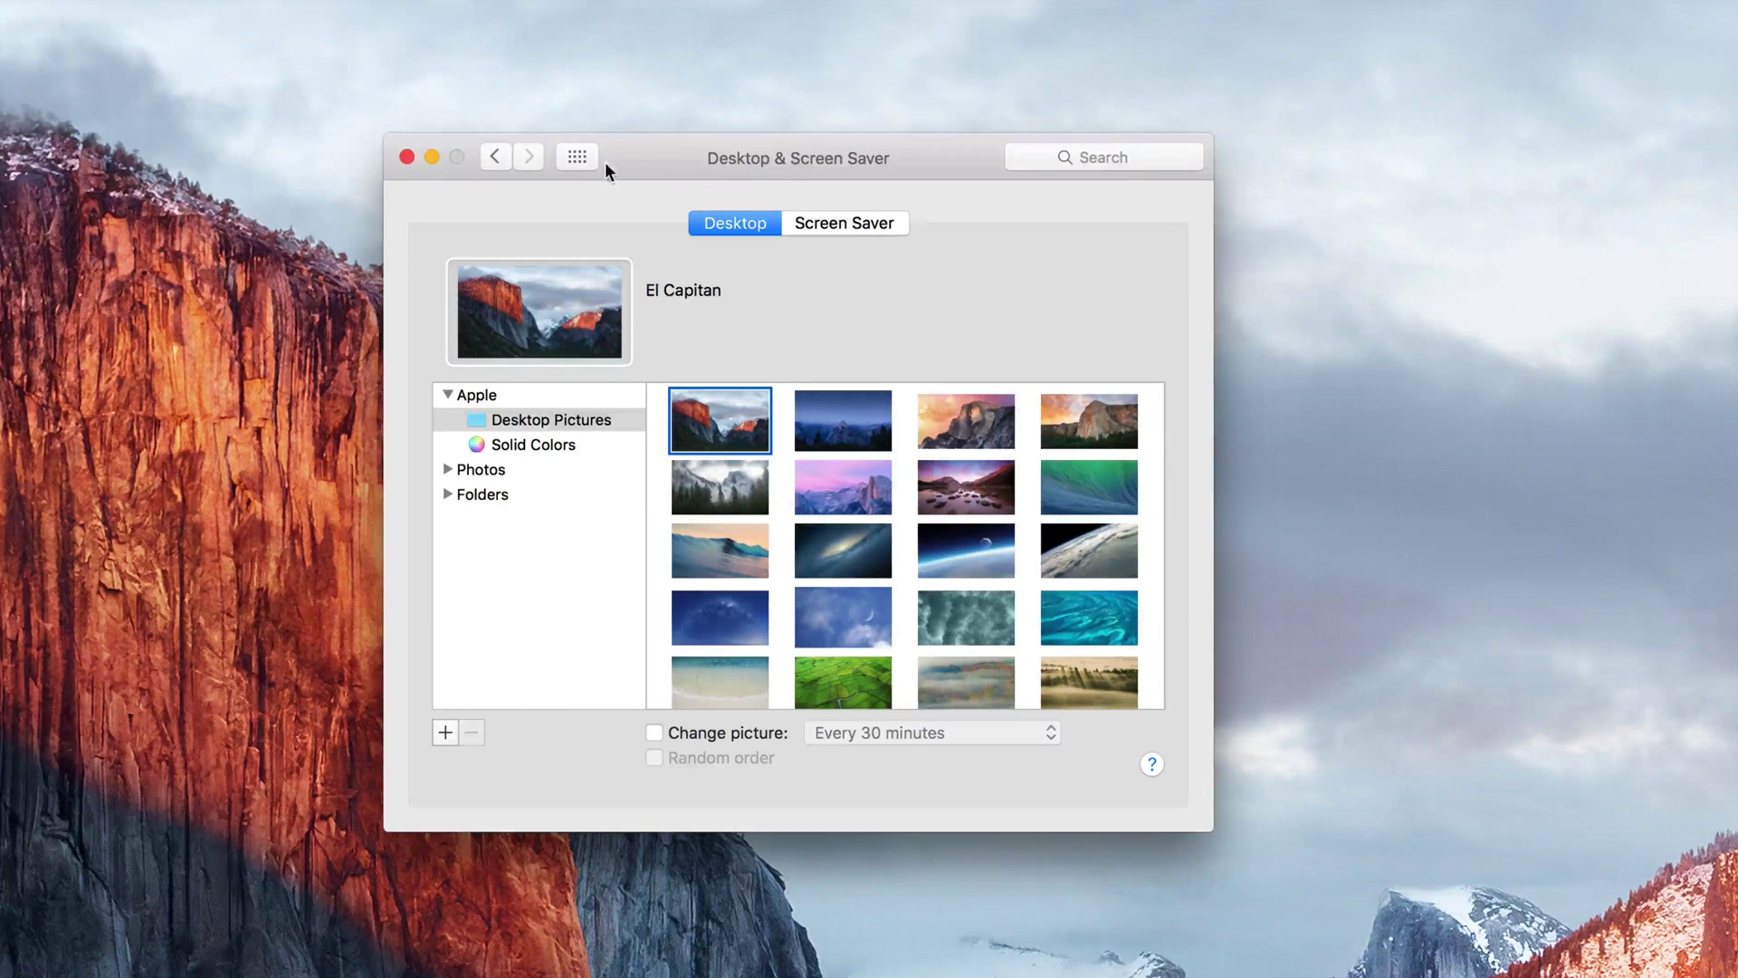
- Look at the screen saver settings and the available delays for when it starts, without choosing another delay
{"action": "left_click", "coordinate": [824, 234]}
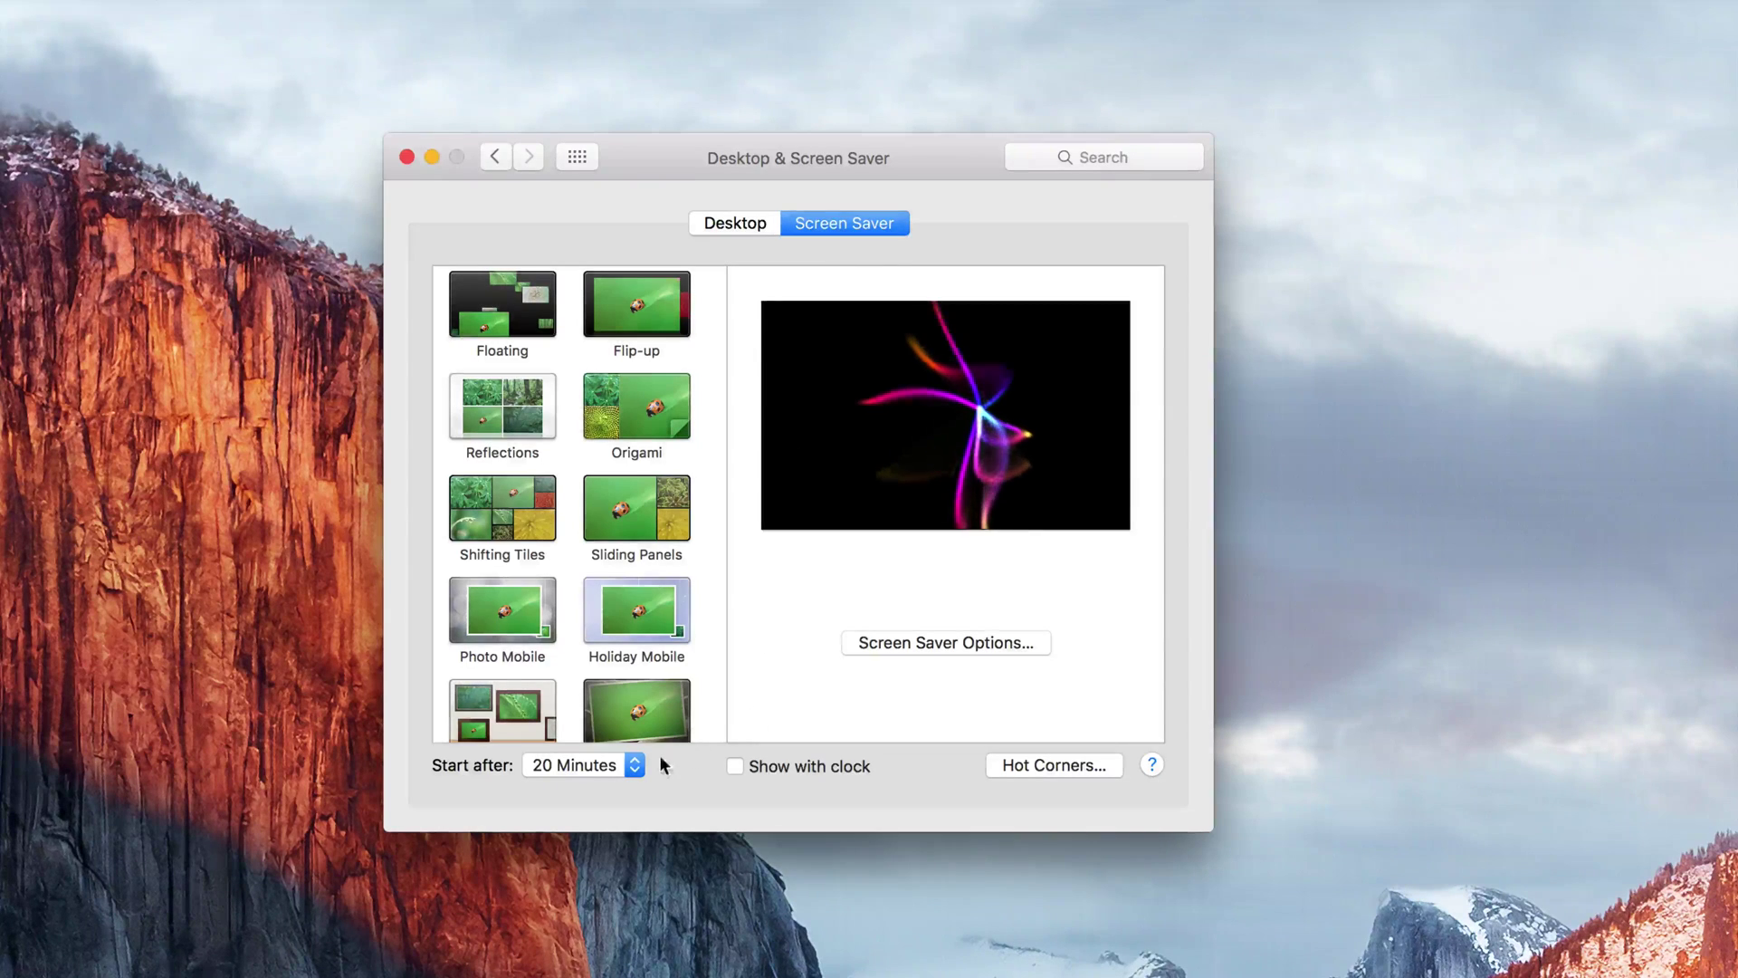
{"action": "left_click", "coordinate": [633, 767]}
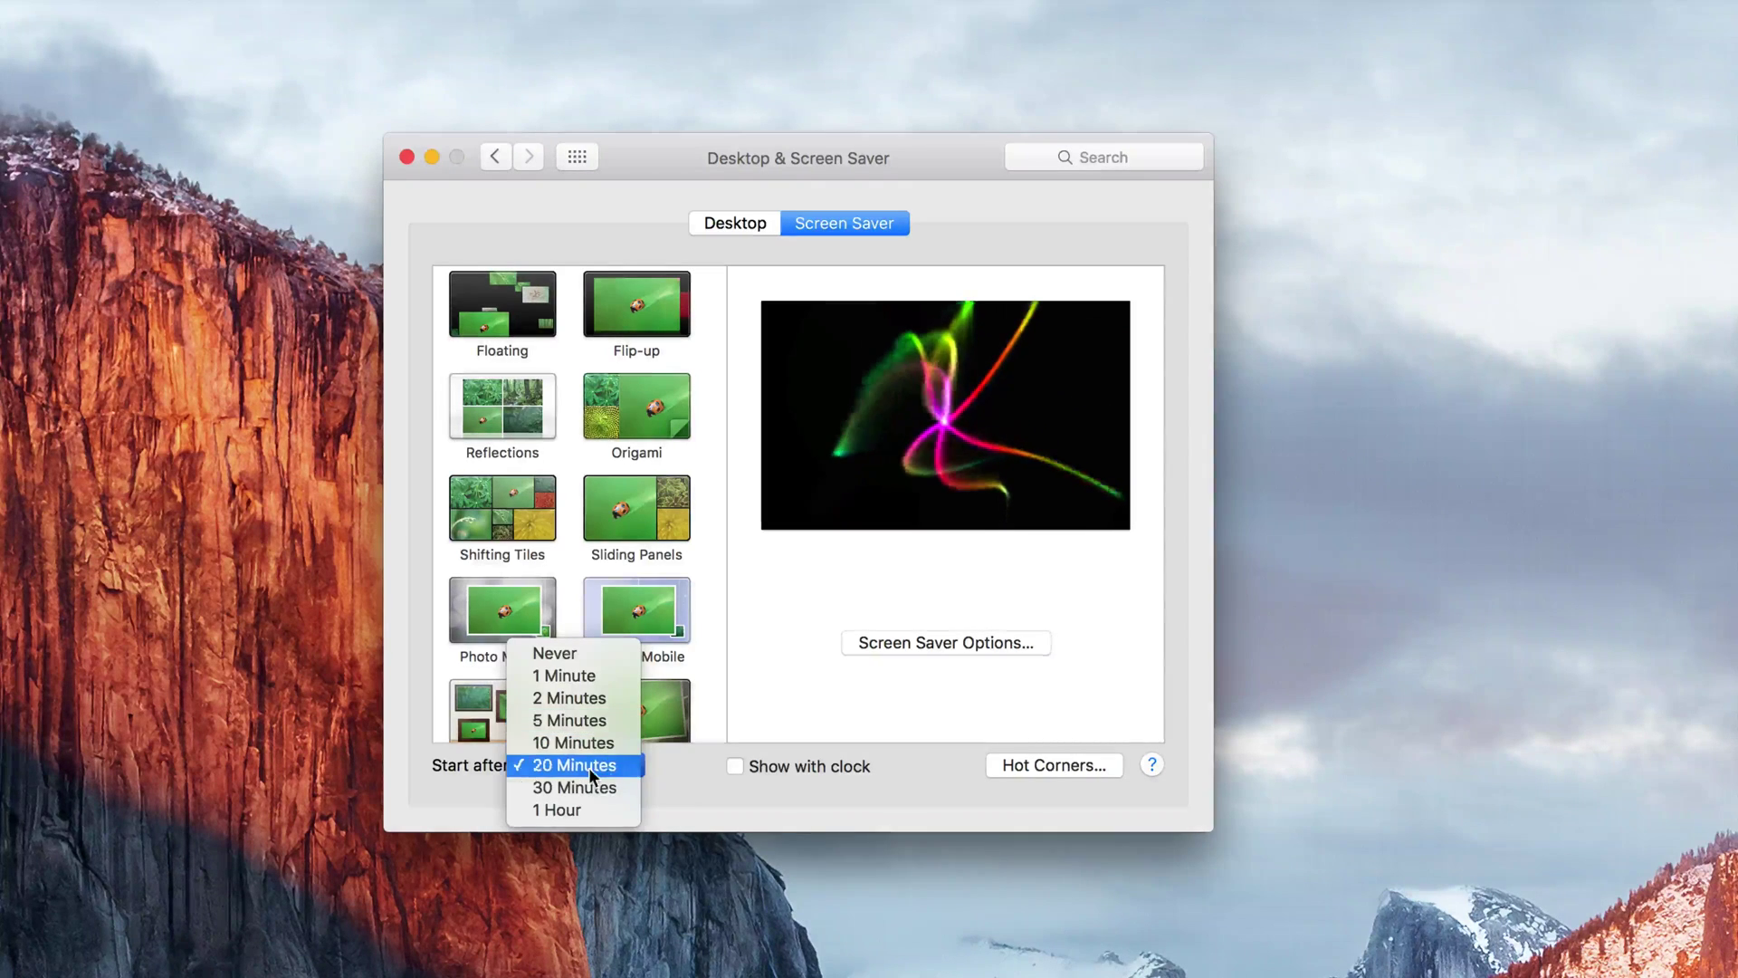
{"action": "left_click", "coordinate": [735, 802]}
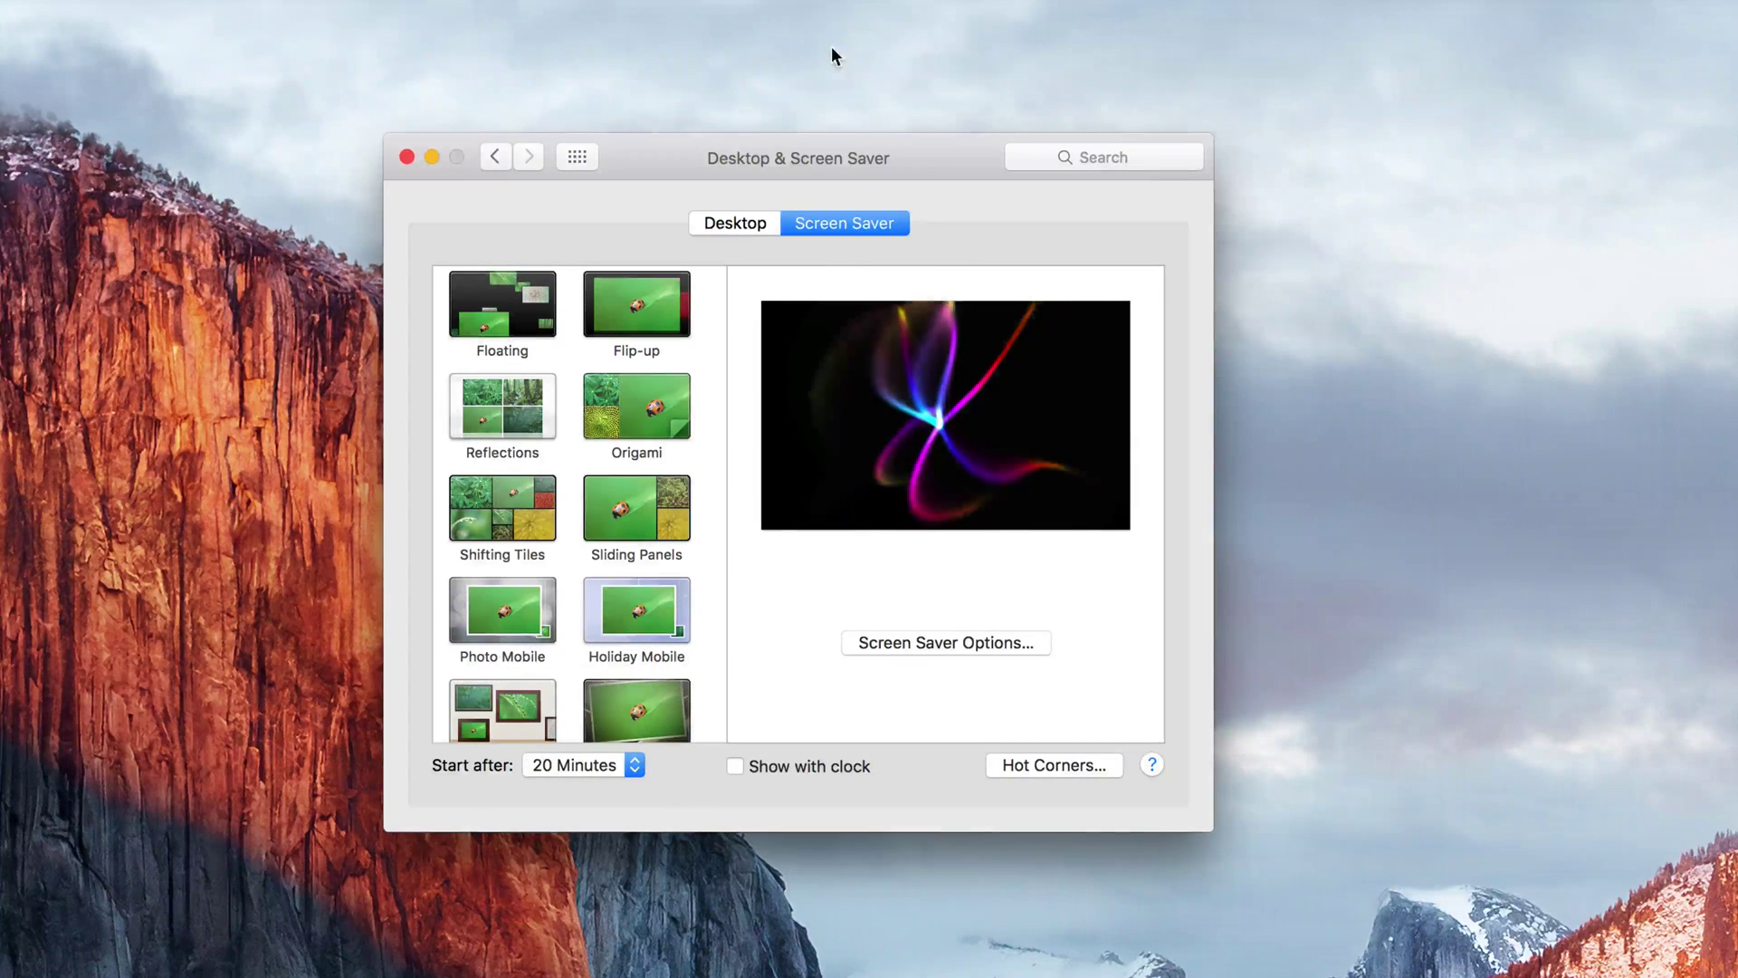
- In Mission Control's Hot Corners settings, assign Desktop to the upper-left screen corner and trigger that corner to test it
{"action": "left_click", "coordinate": [578, 157]}
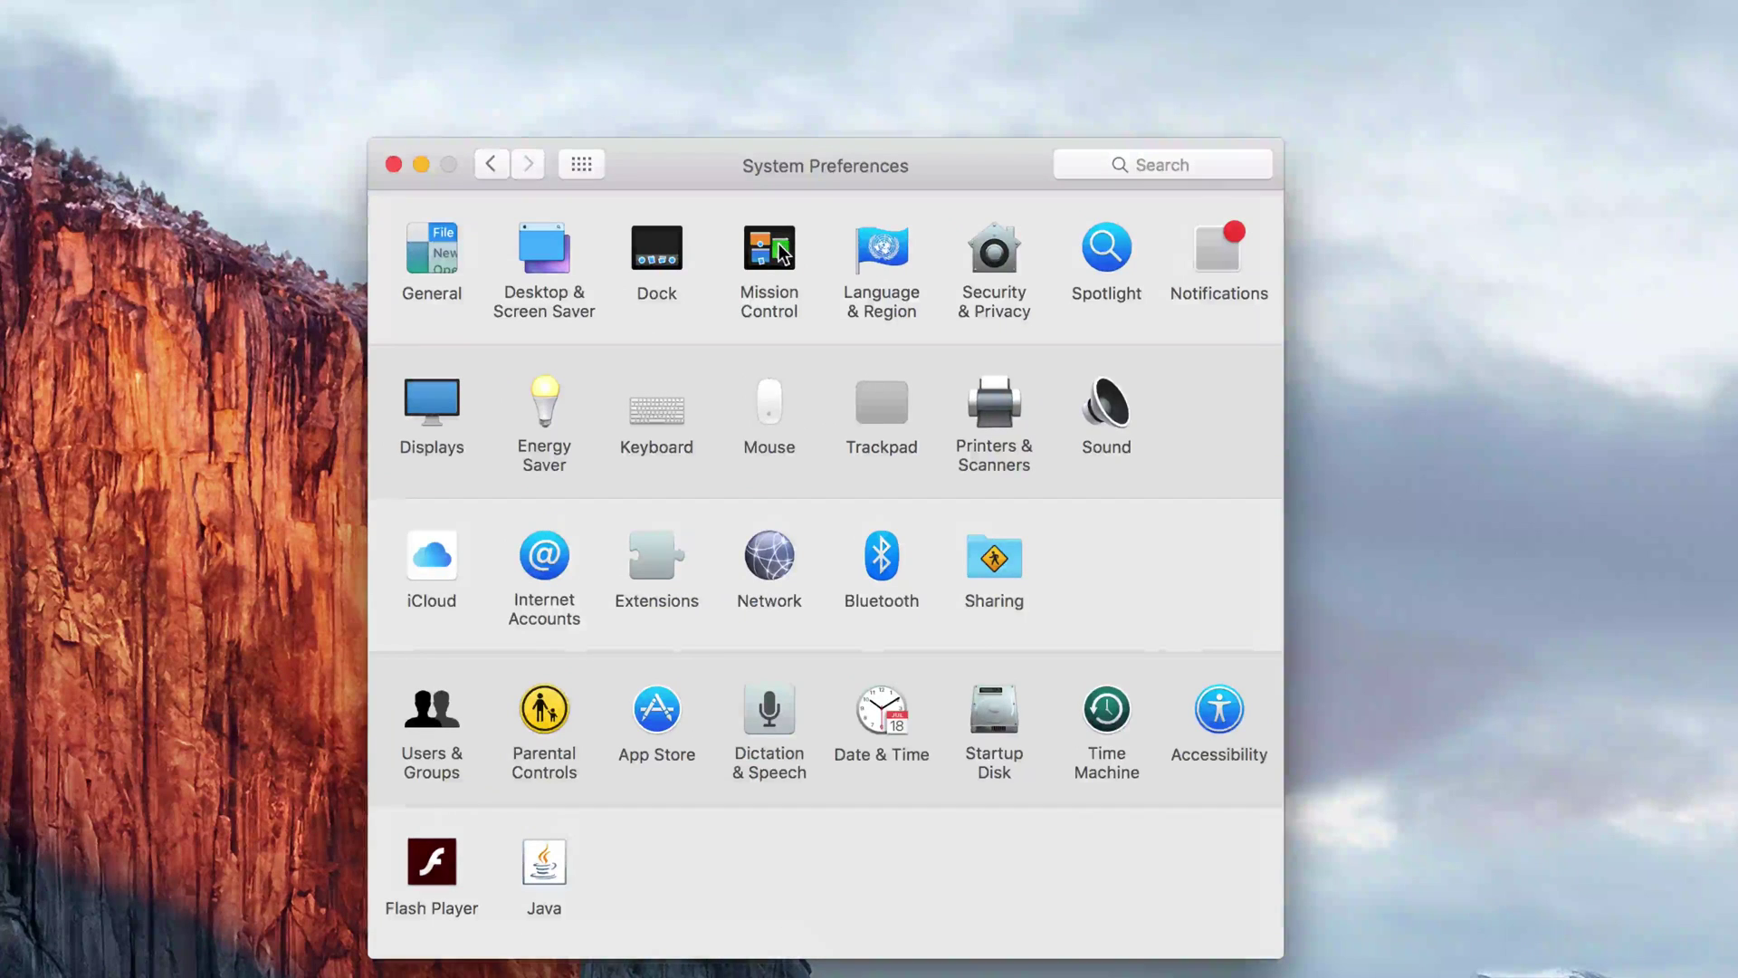
{"action": "left_click", "coordinate": [778, 242]}
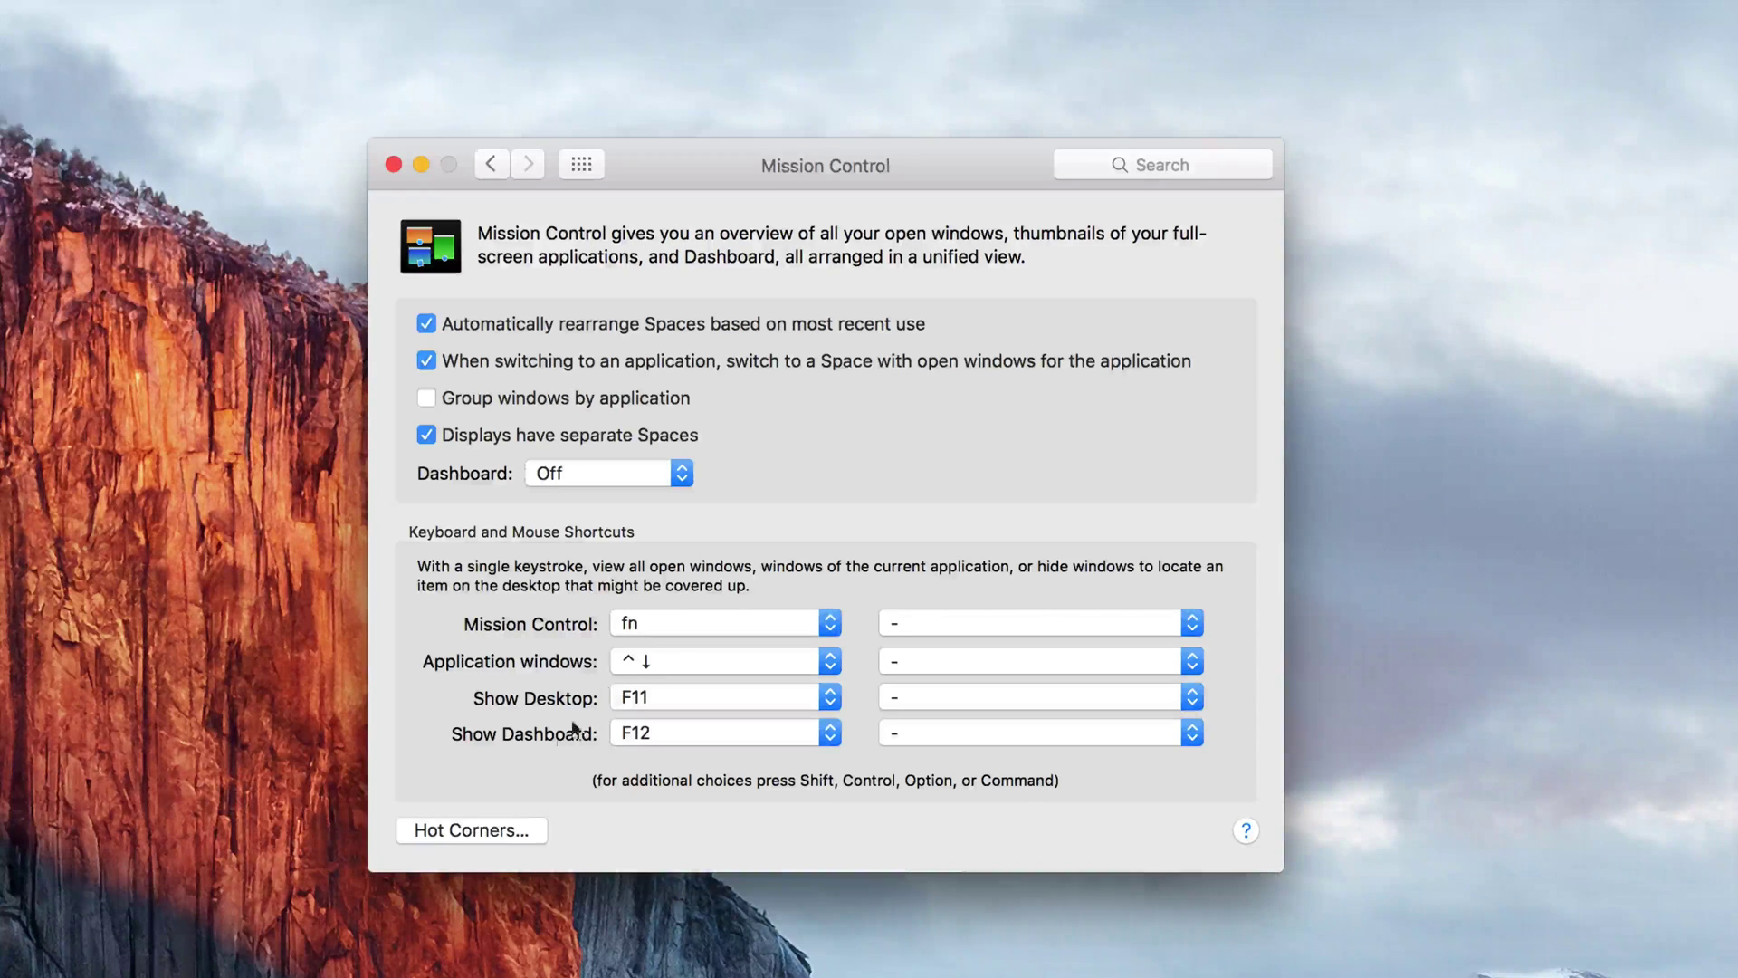
{"action": "left_click", "coordinate": [492, 826]}
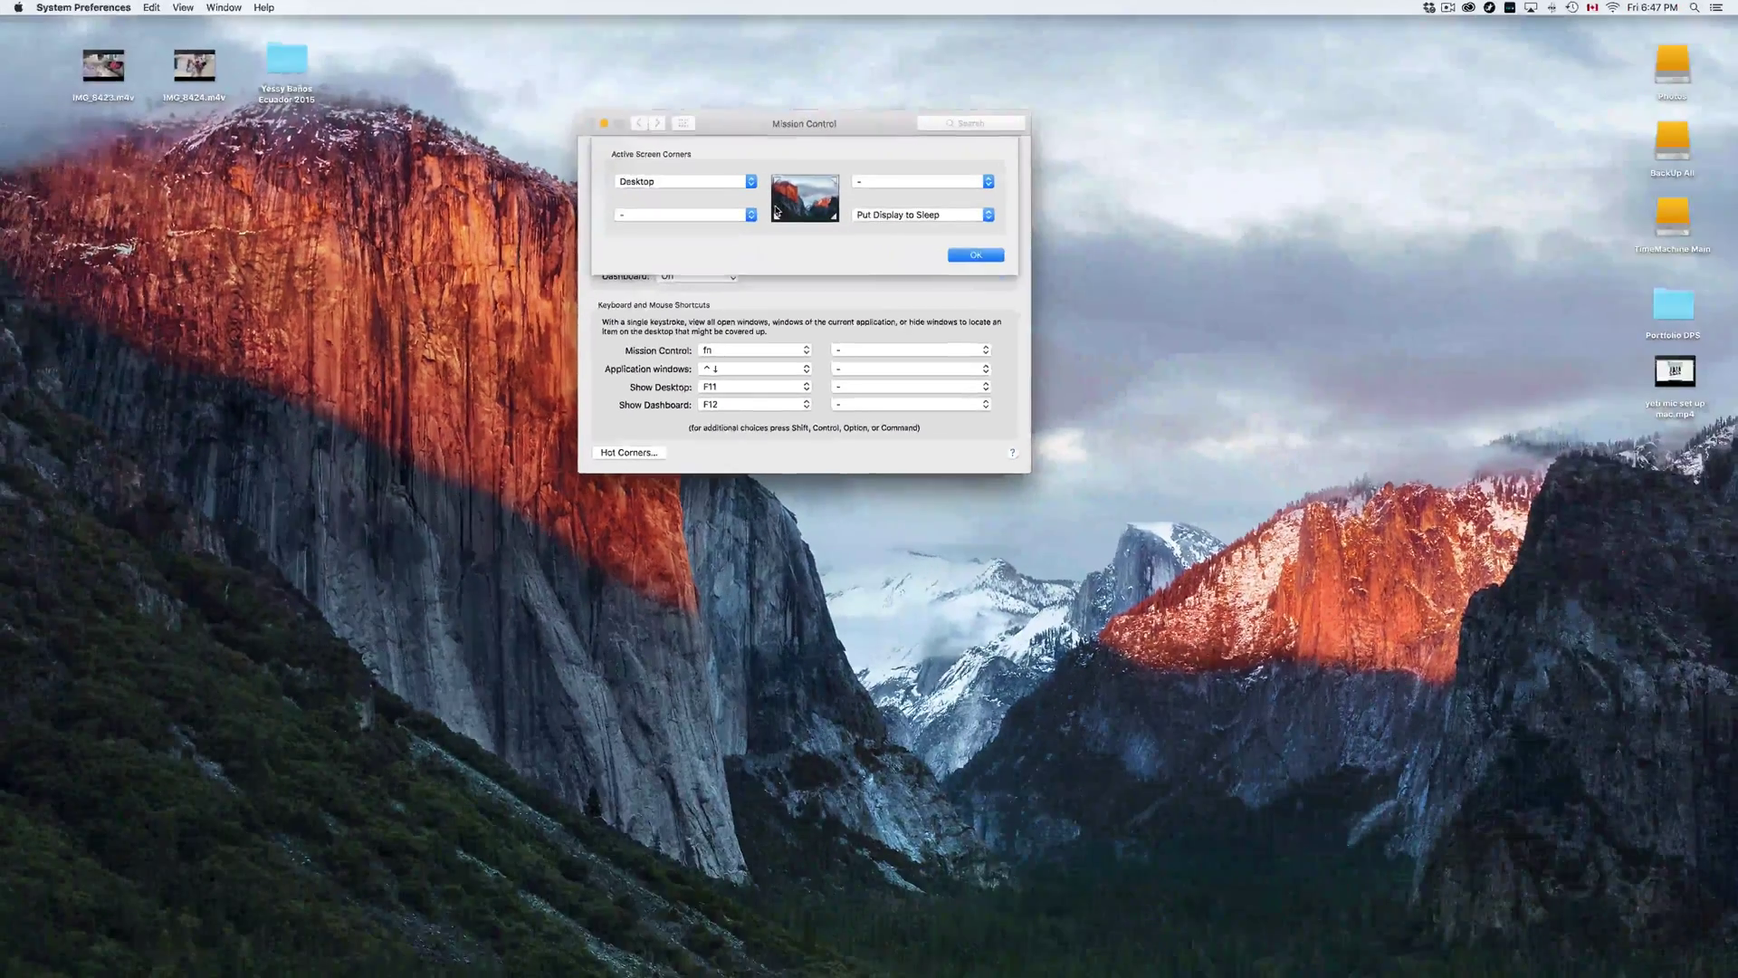
{"action": "left_click", "coordinate": [745, 183]}
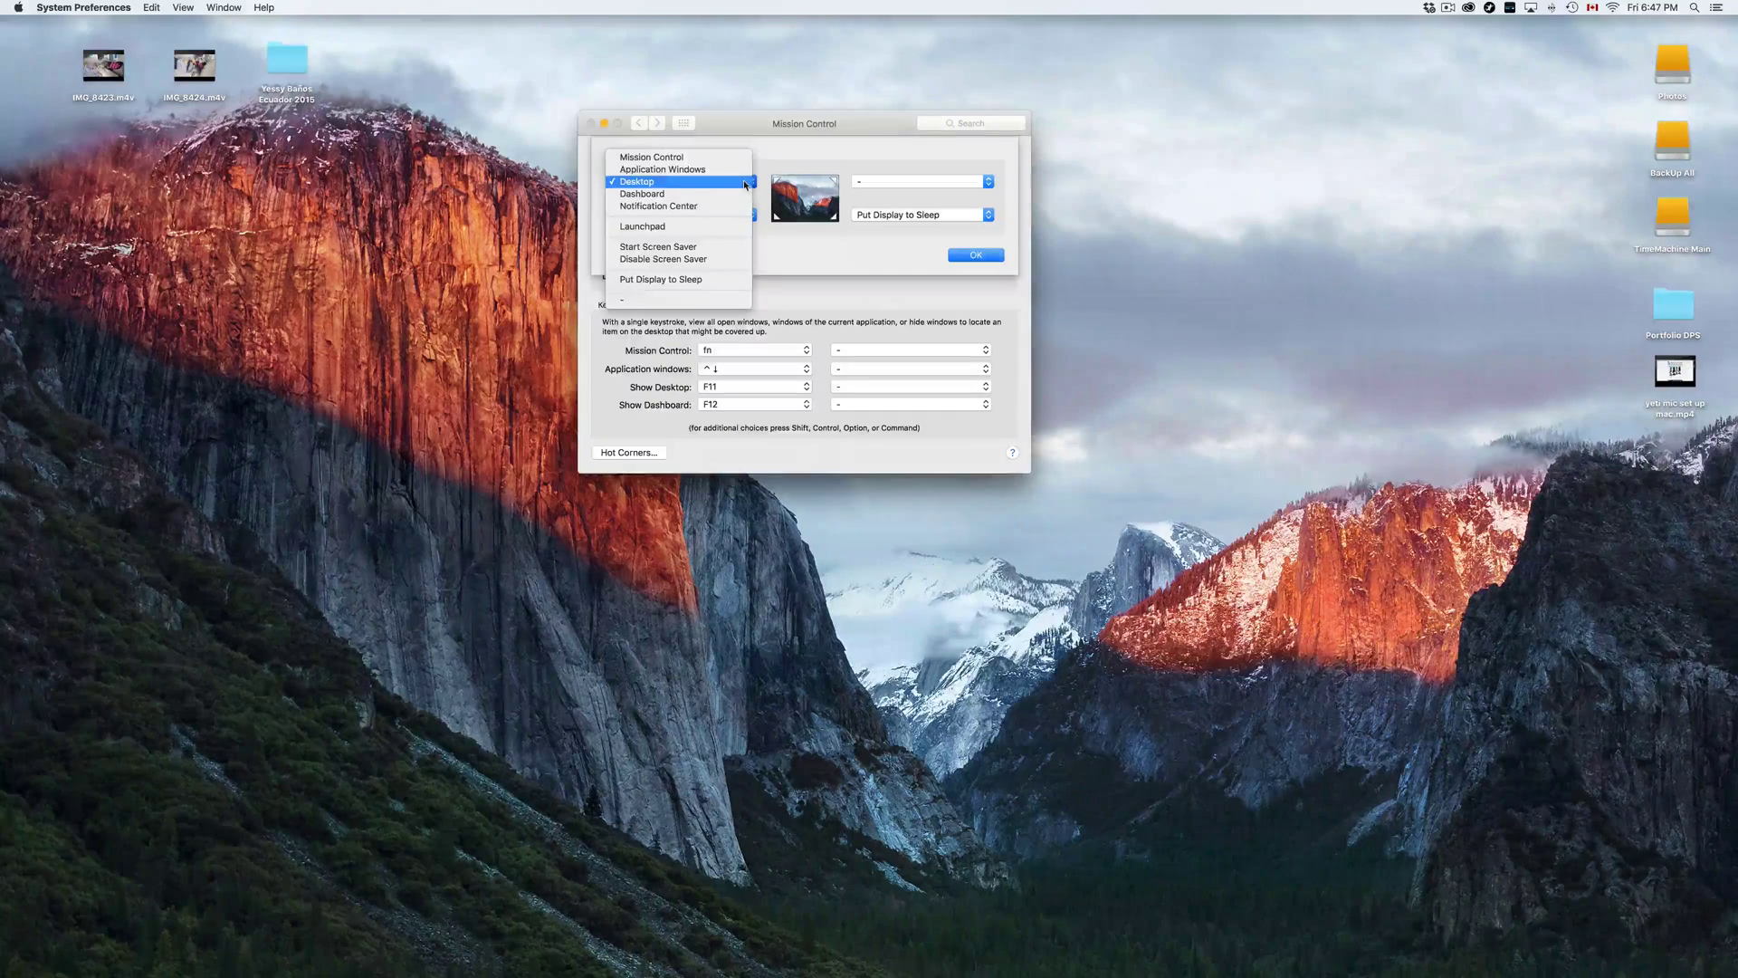
{"action": "left_click", "coordinate": [644, 184]}
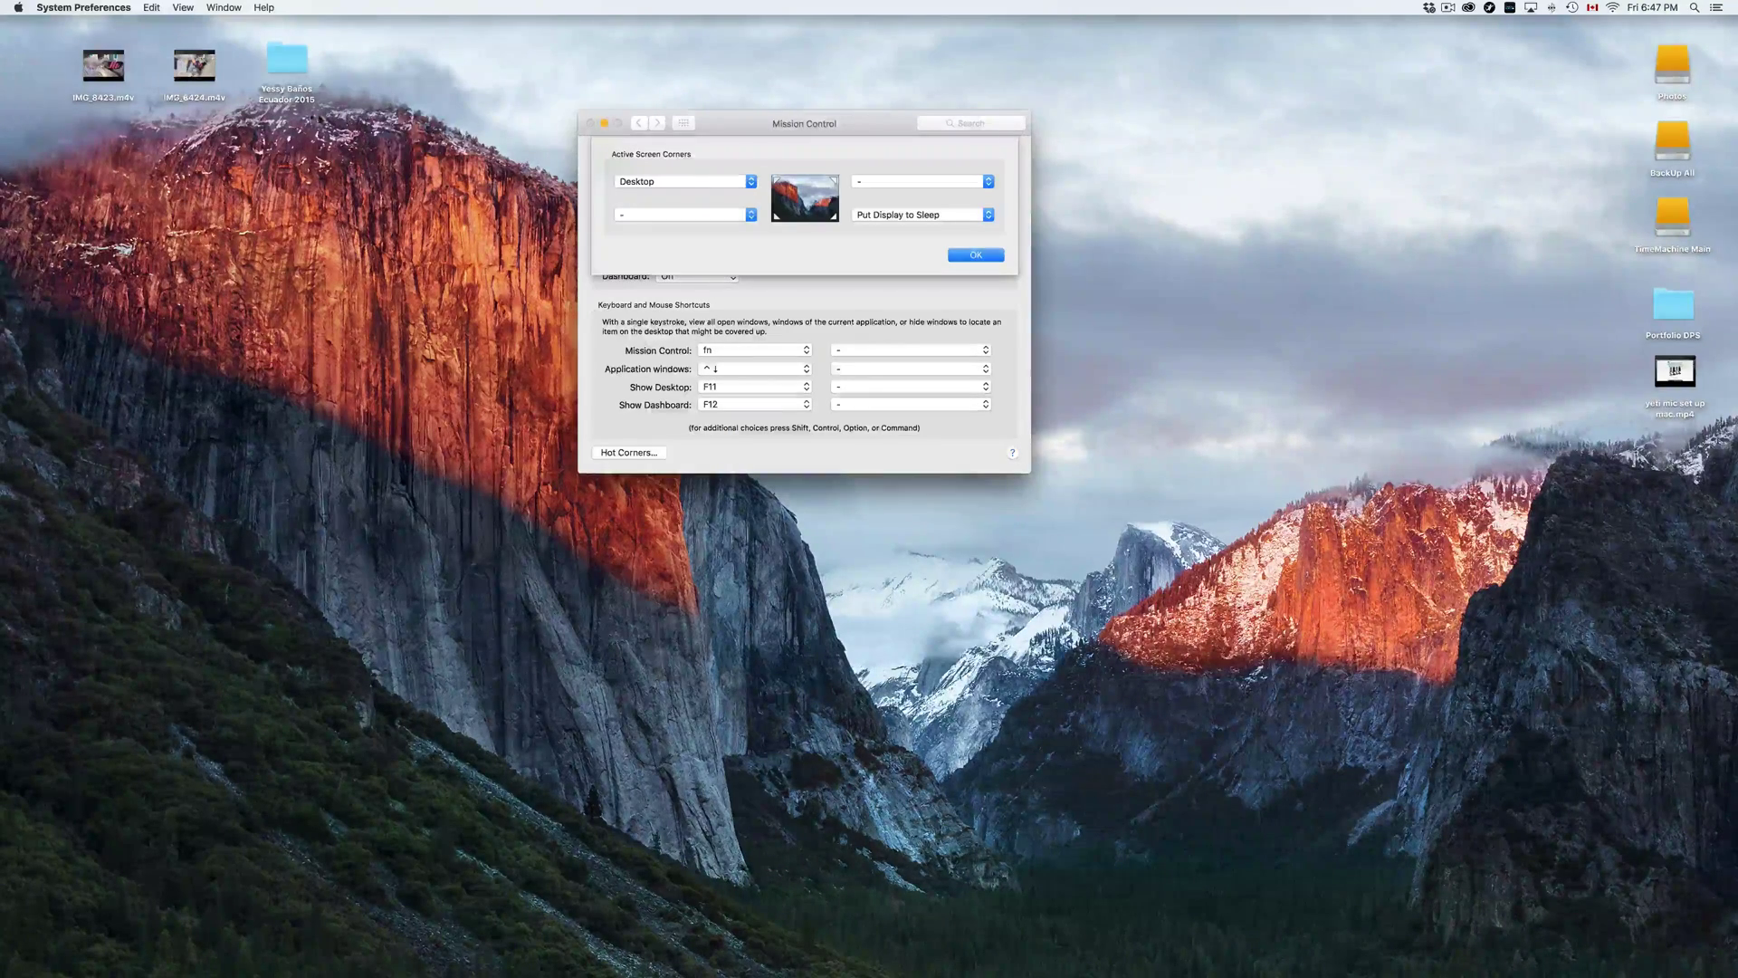
{"action": "mouse_move", "coordinate": [2, 2]}
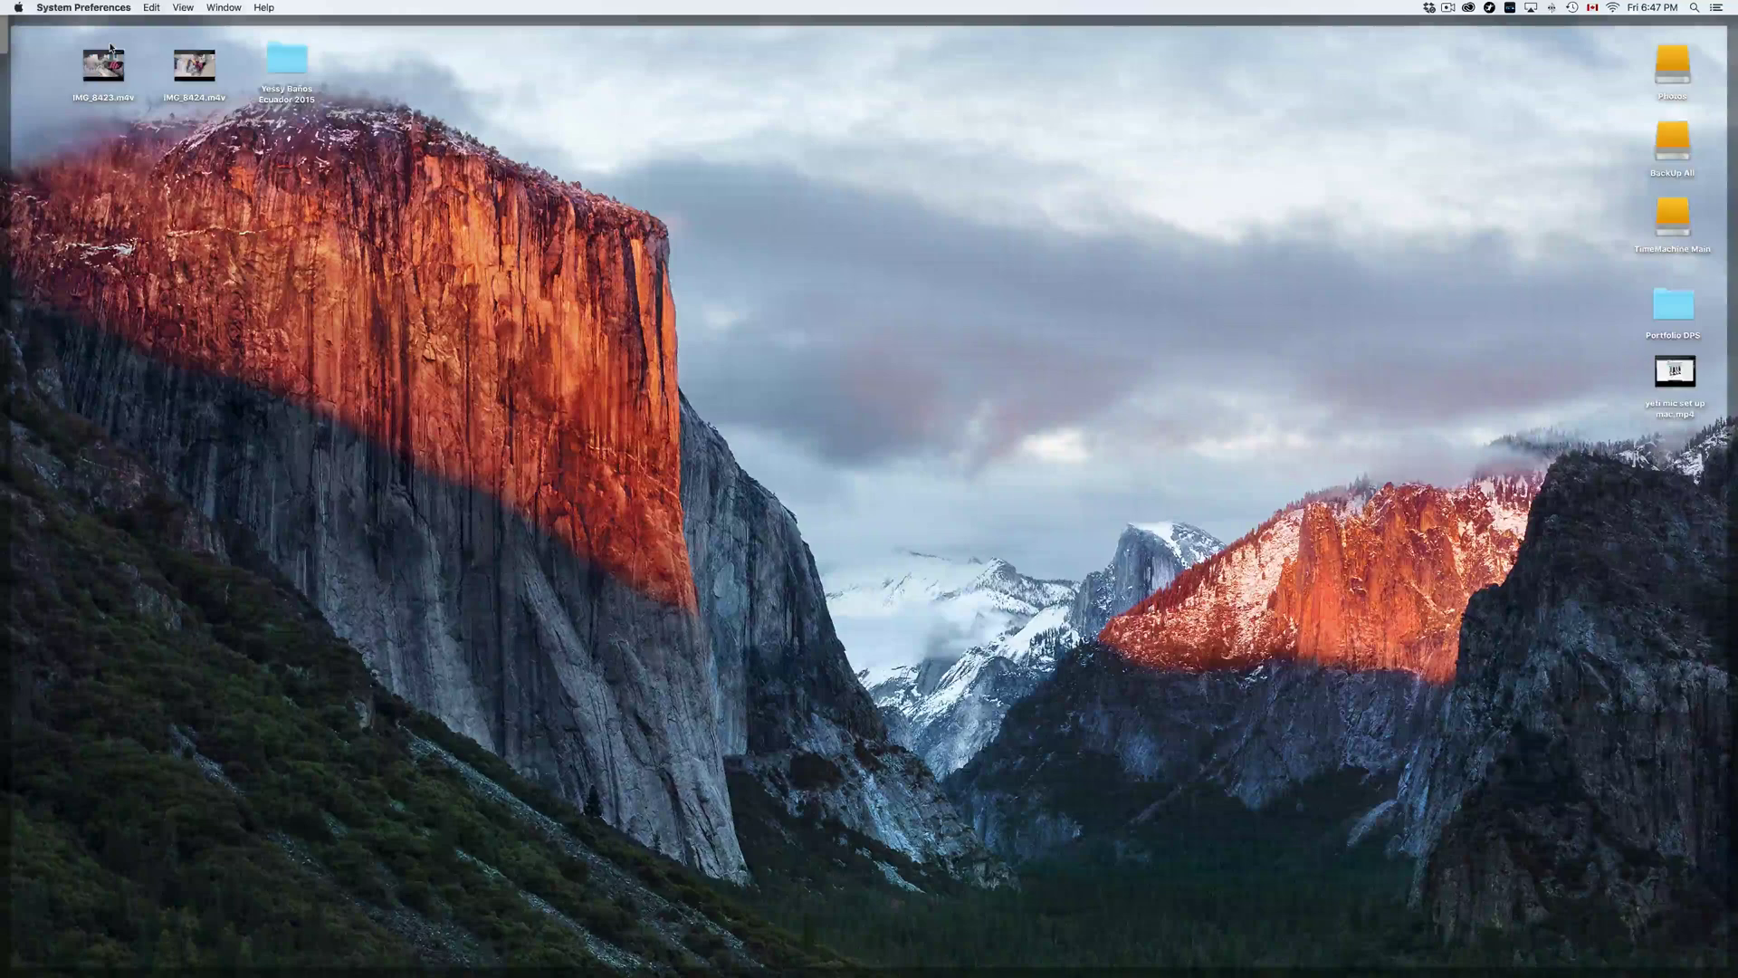
- Bring the hidden windows back and look at the actions available for the lower-right hot corner, without choosing another
{"action": "key", "text": "F11"}
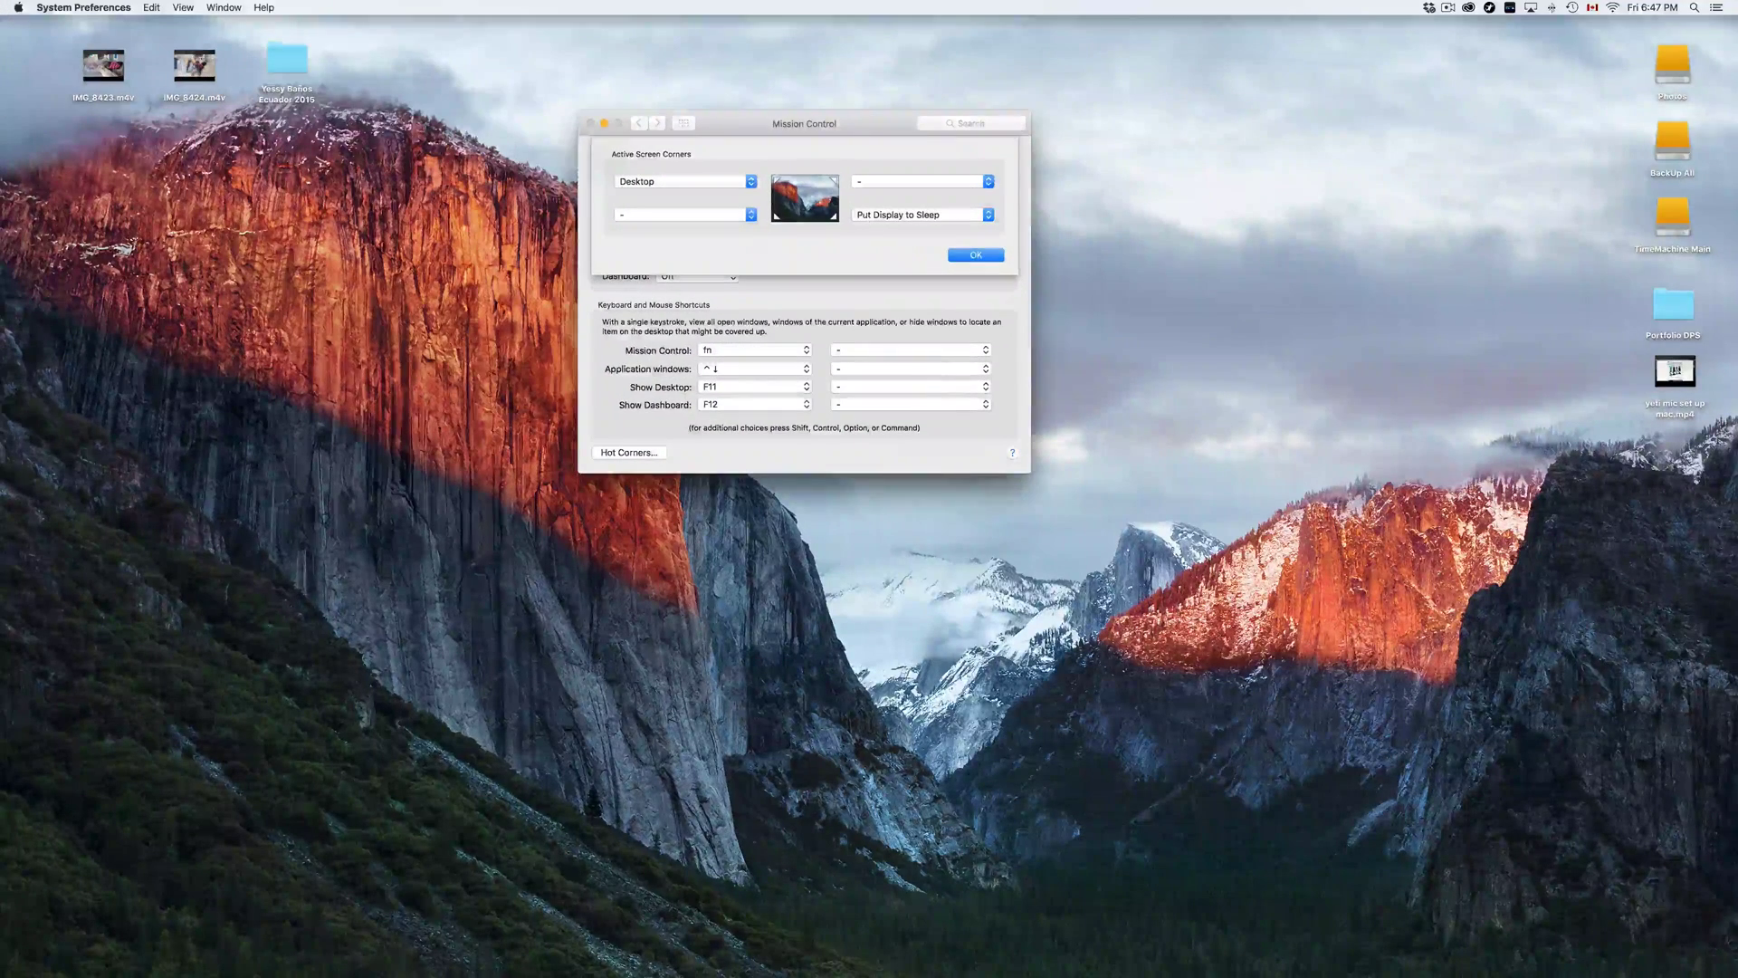
{"action": "left_click", "coordinate": [891, 217]}
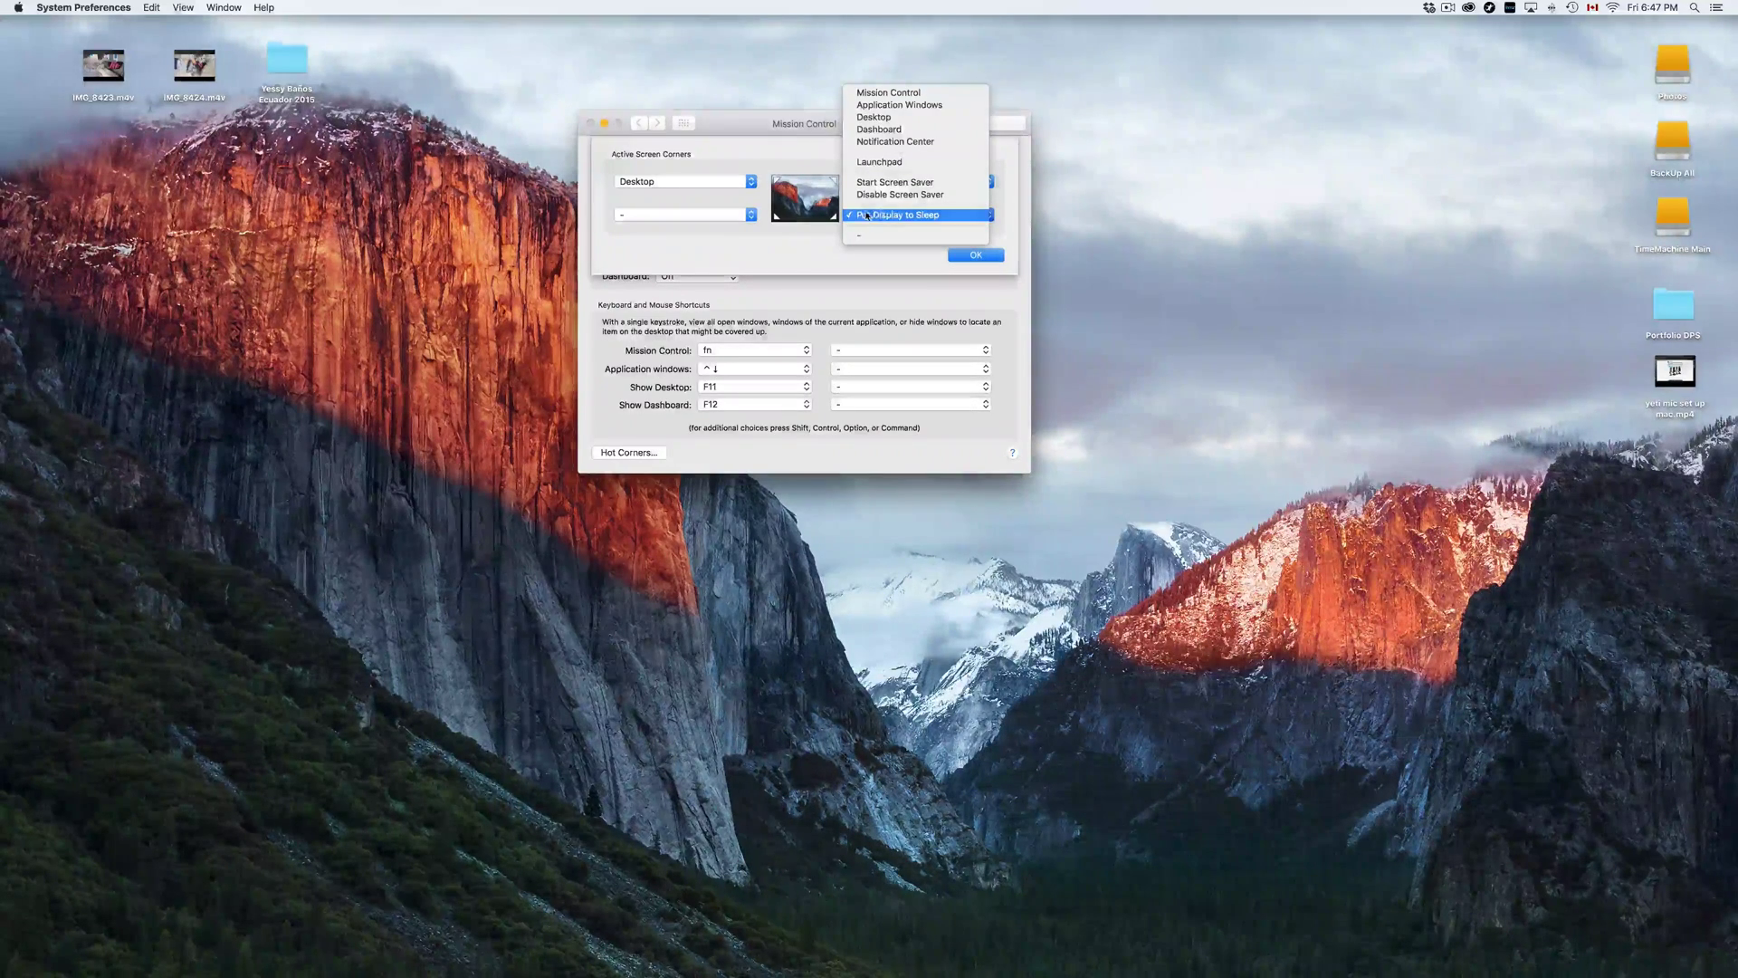
{"action": "left_click", "coordinate": [906, 249]}
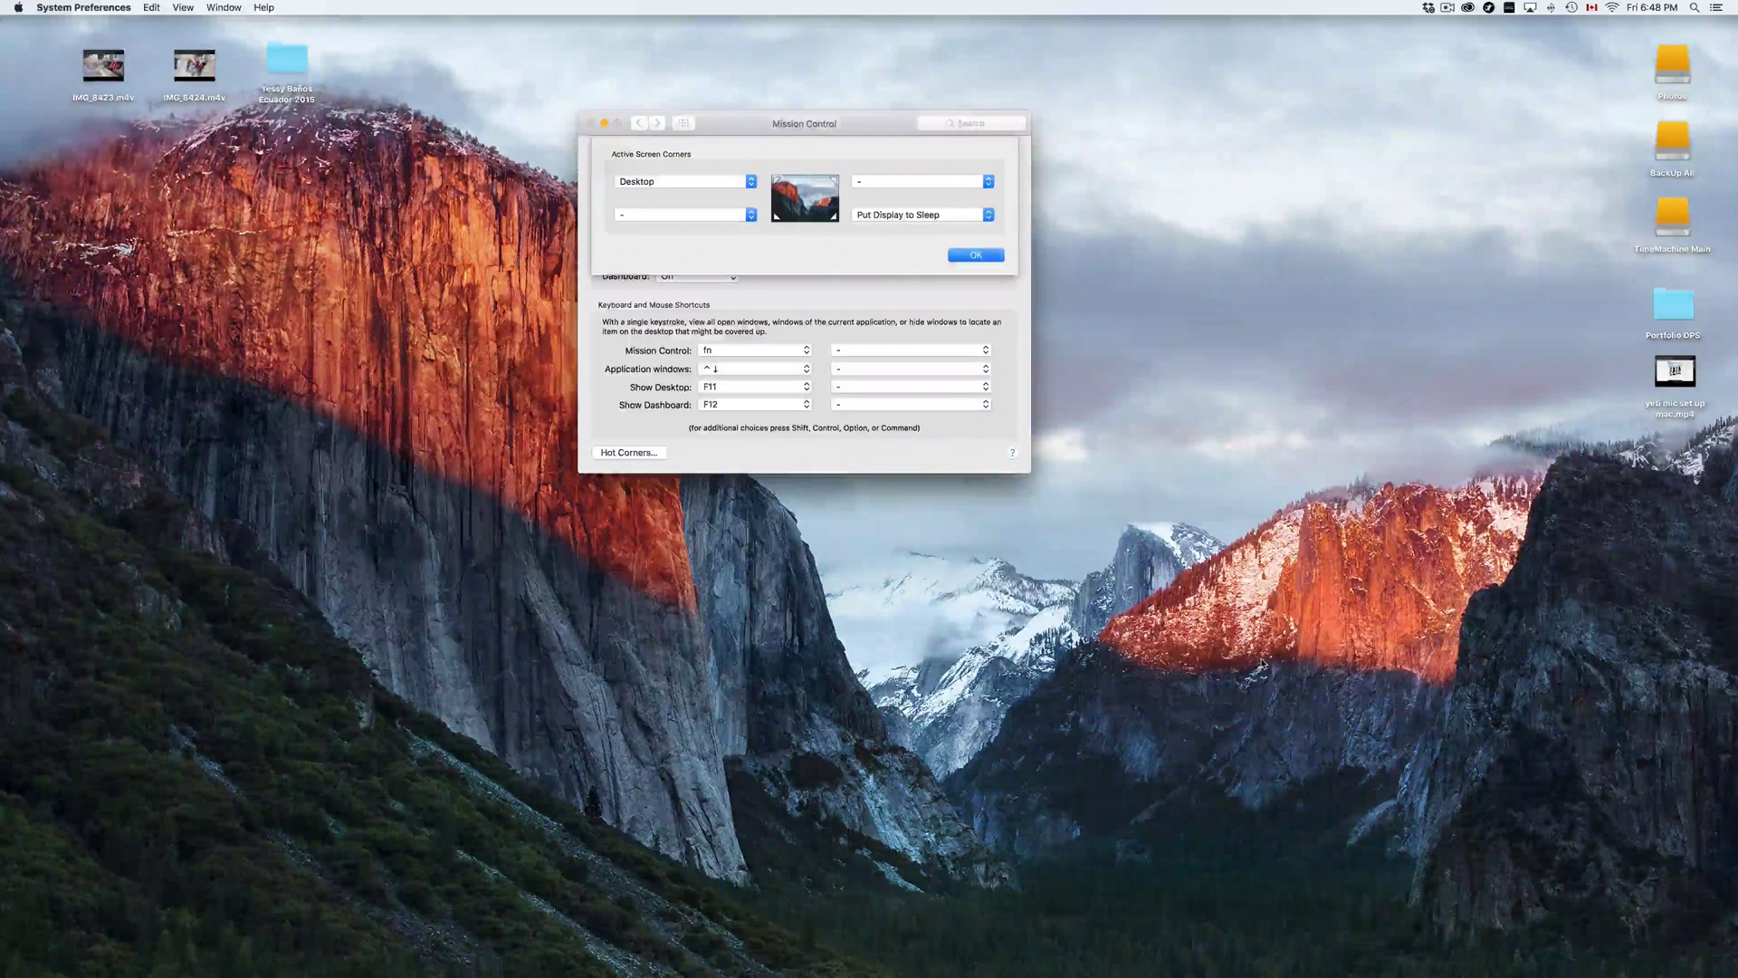
- Try Dashboard and Start Screen Saver as the action for the lower-left hot corner
{"action": "left_click", "coordinate": [725, 215]}
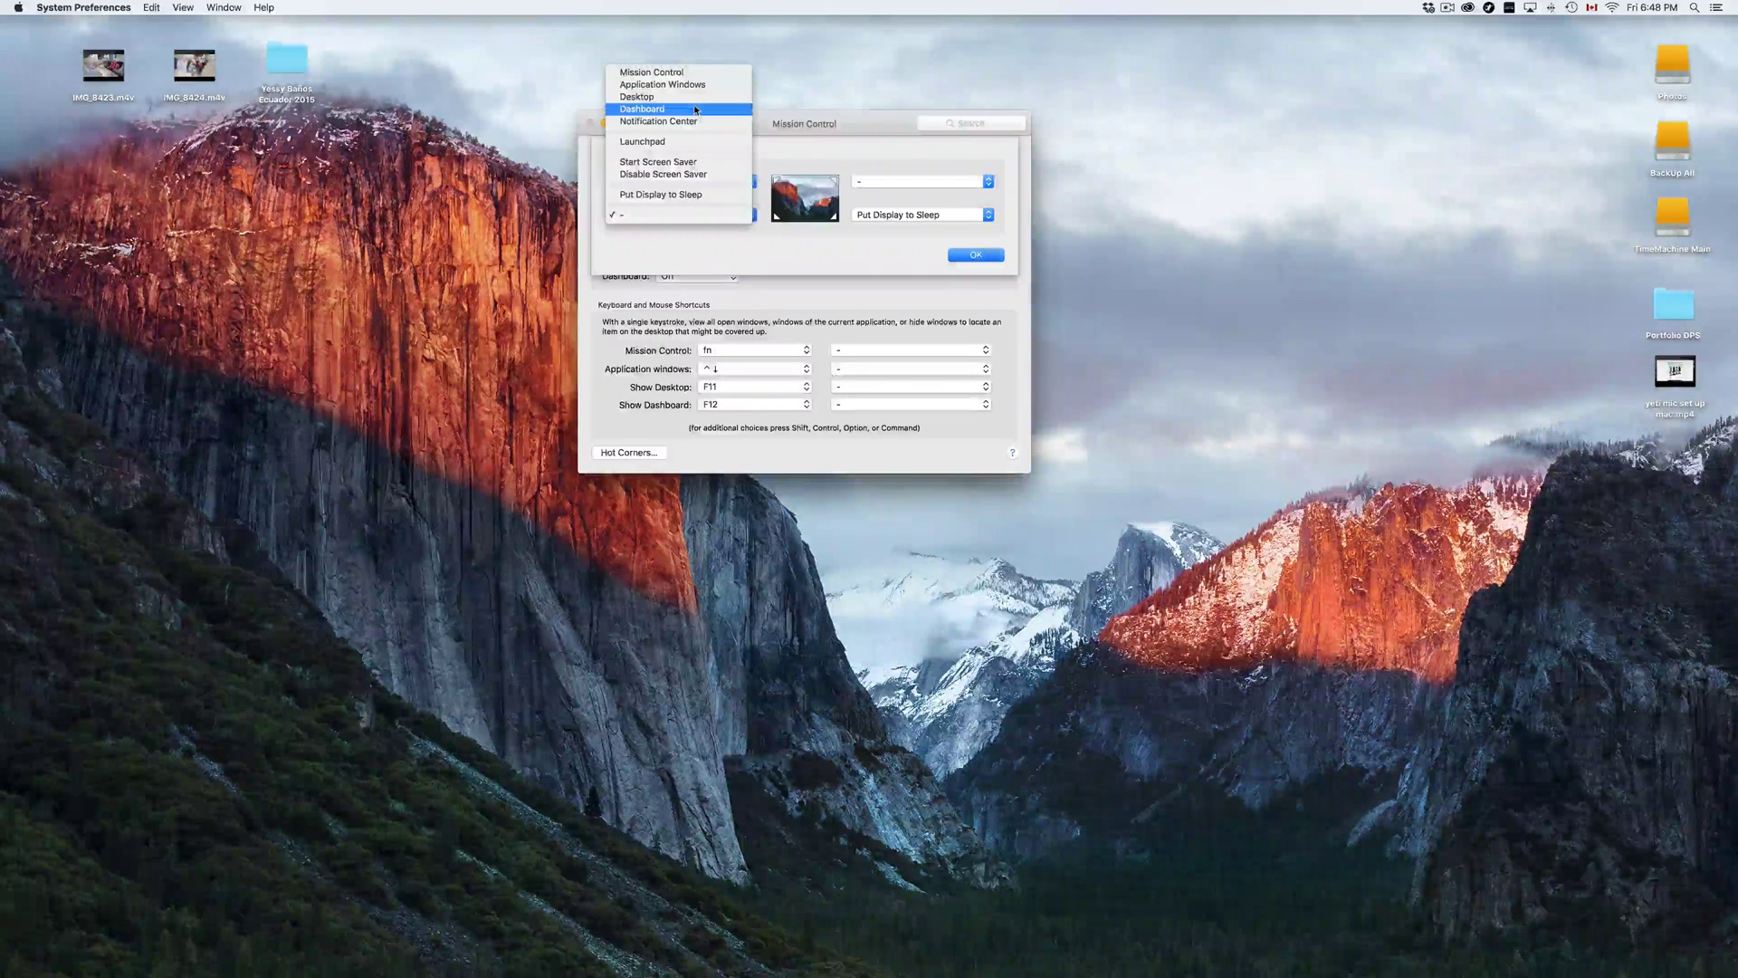
{"action": "left_click", "coordinate": [639, 110]}
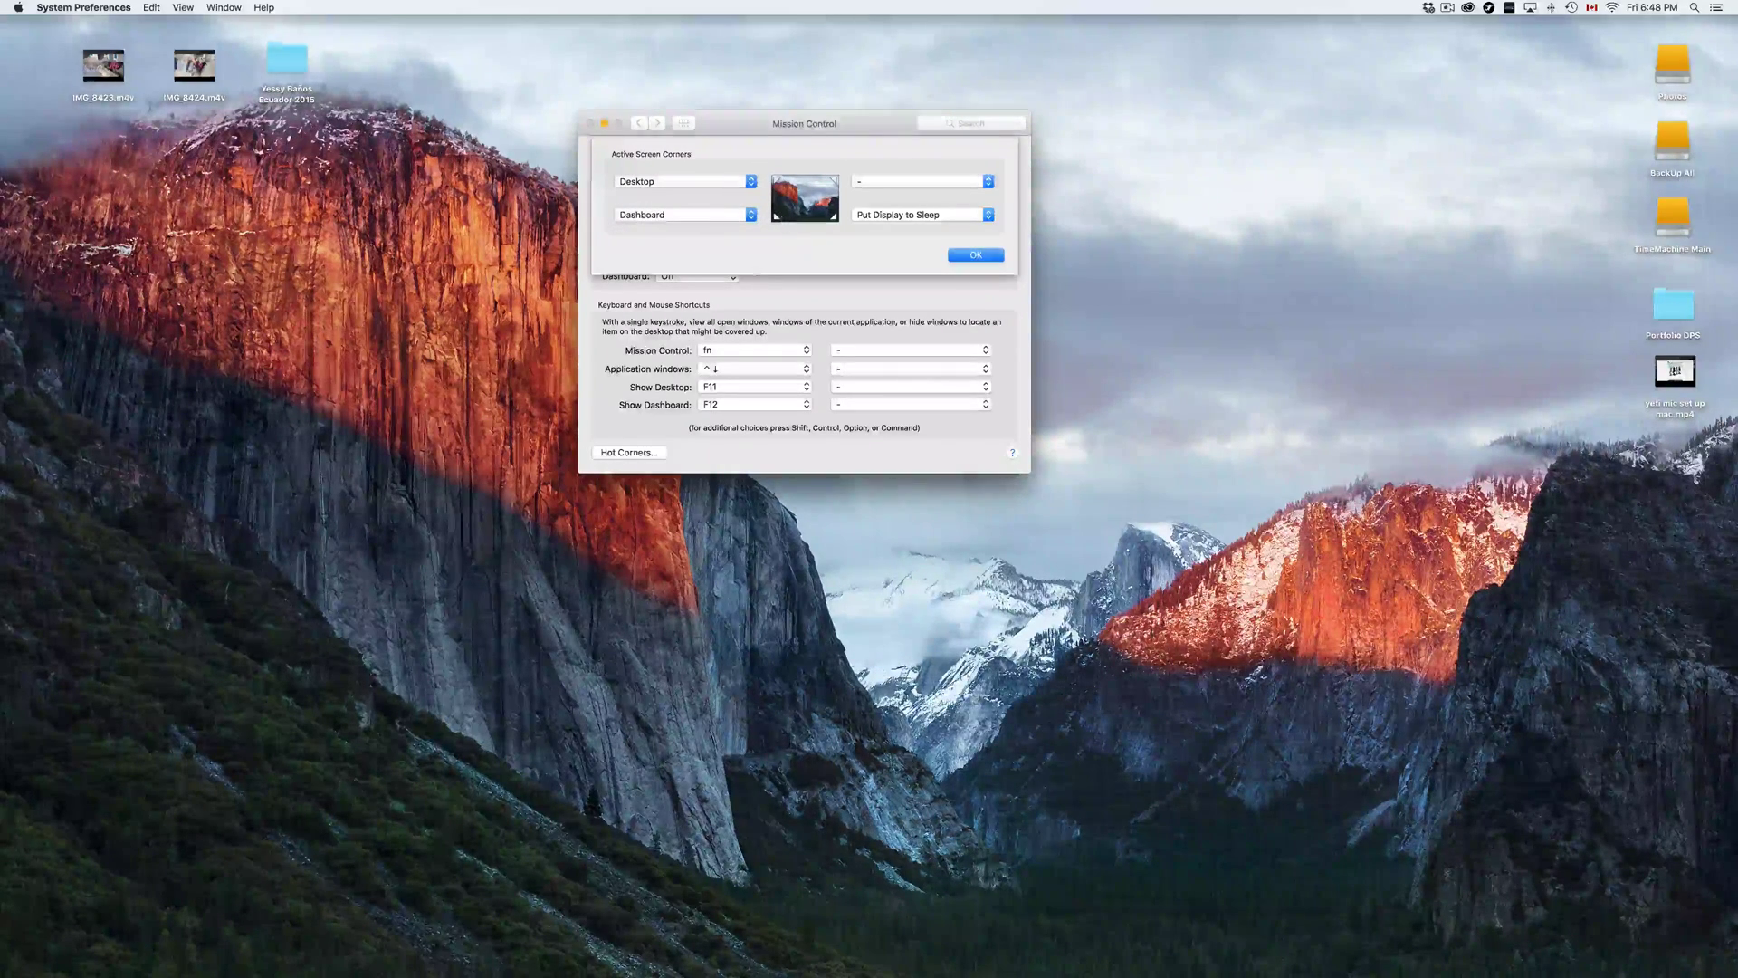
{"action": "mouse_move", "coordinate": [54, 973]}
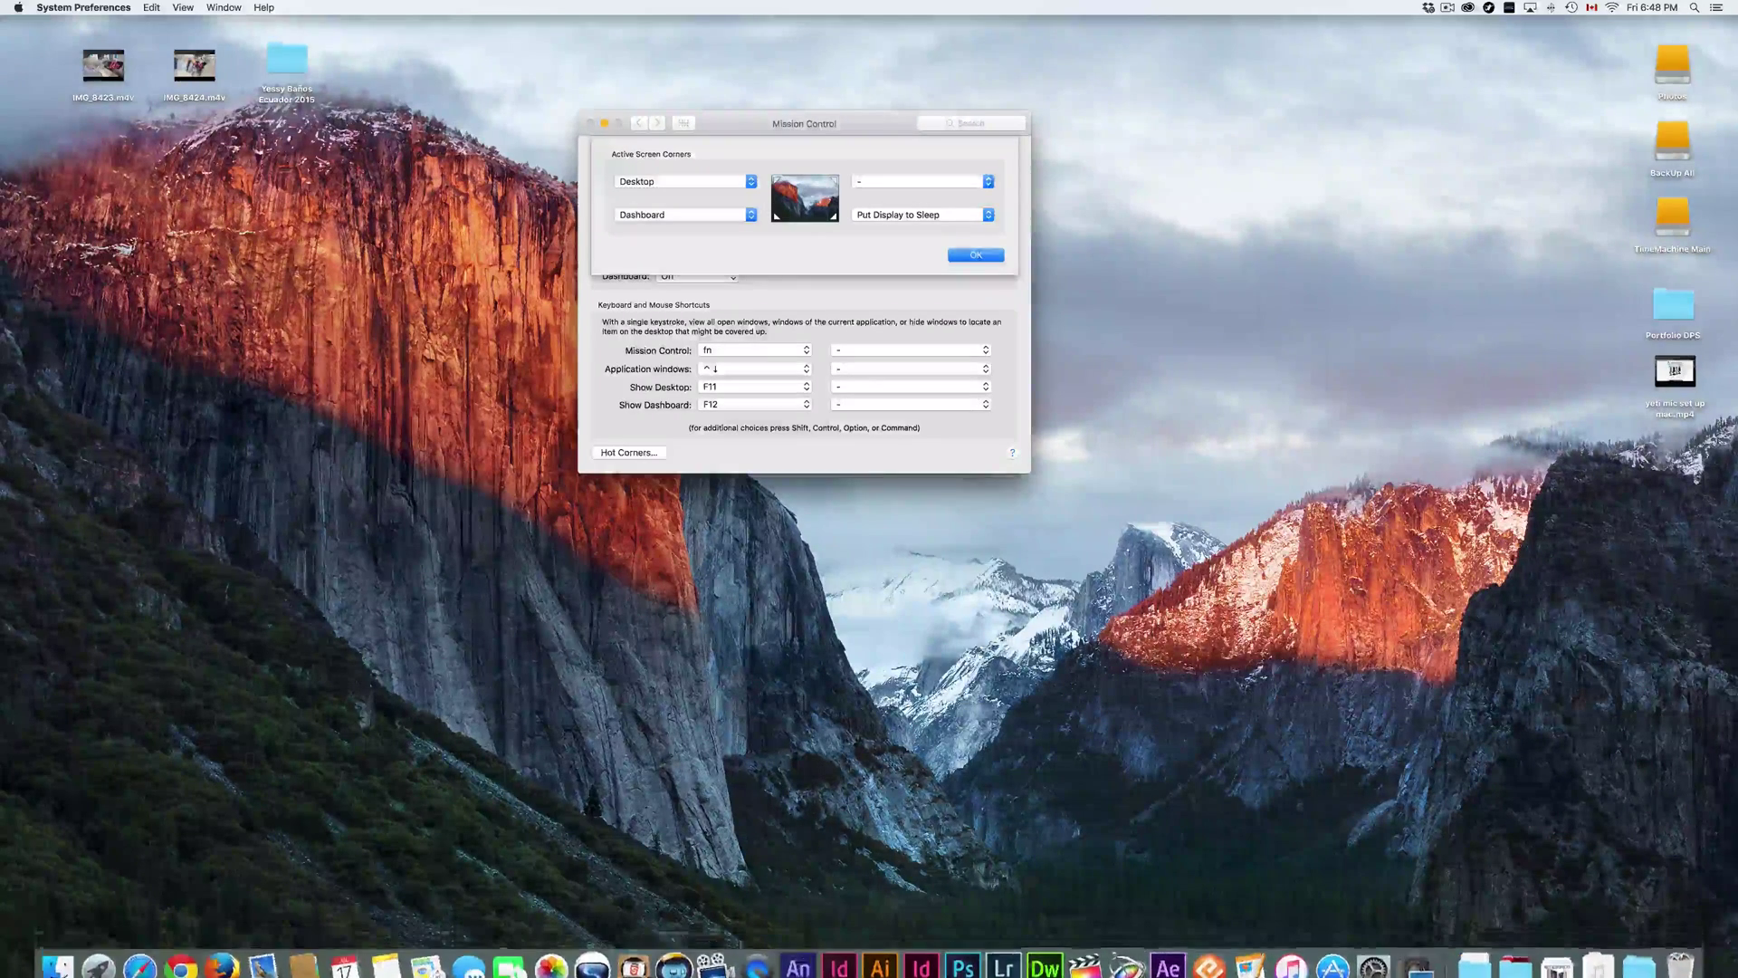
{"action": "left_click", "coordinate": [671, 219]}
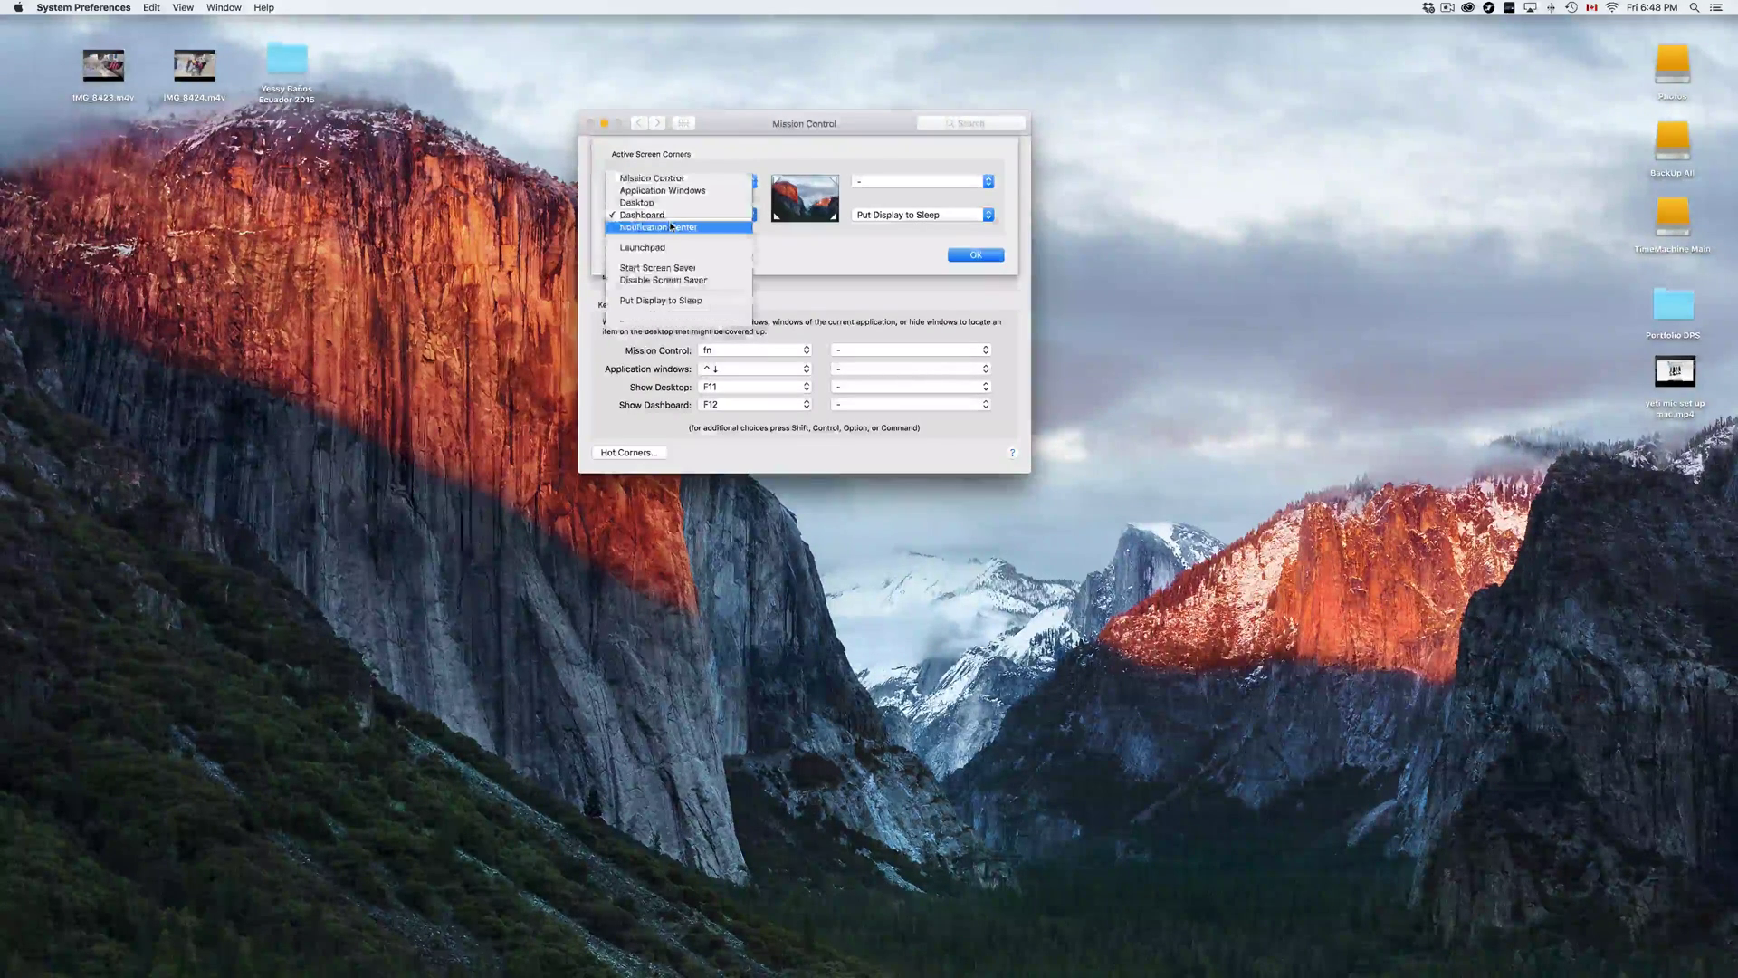
{"action": "left_click", "coordinate": [675, 270]}
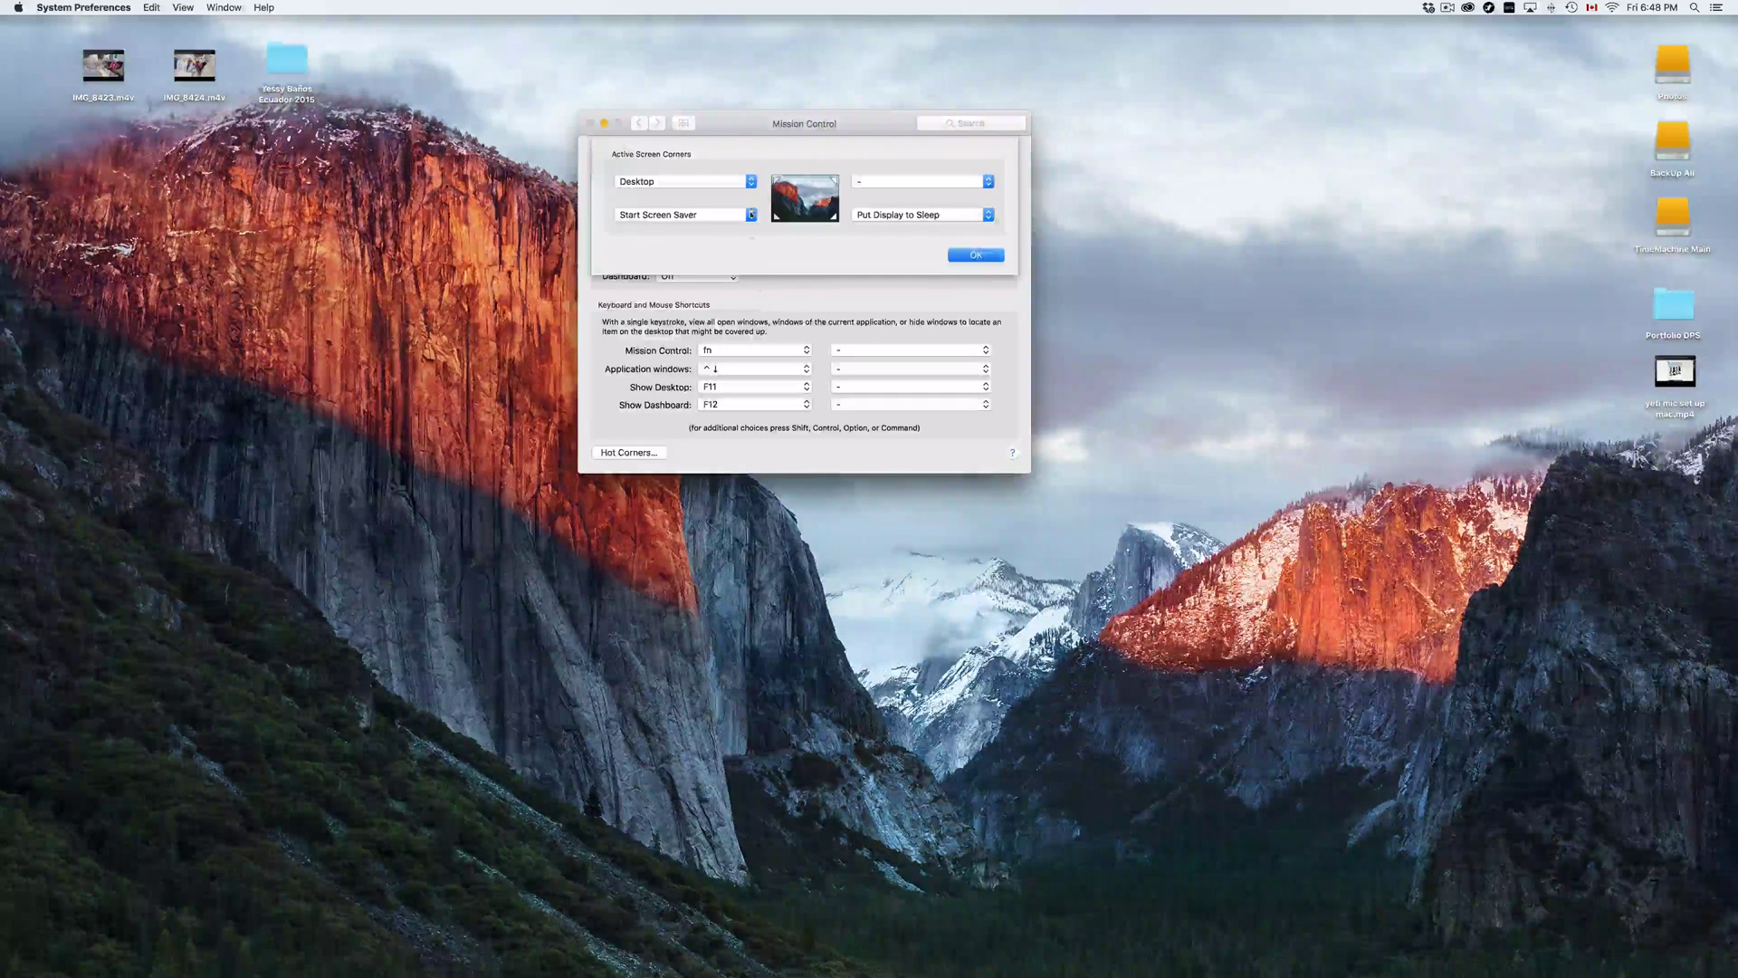
- Clear the action of the lower-left hot corner and confirm the hot corner settings
{"action": "left_click", "coordinate": [751, 215]}
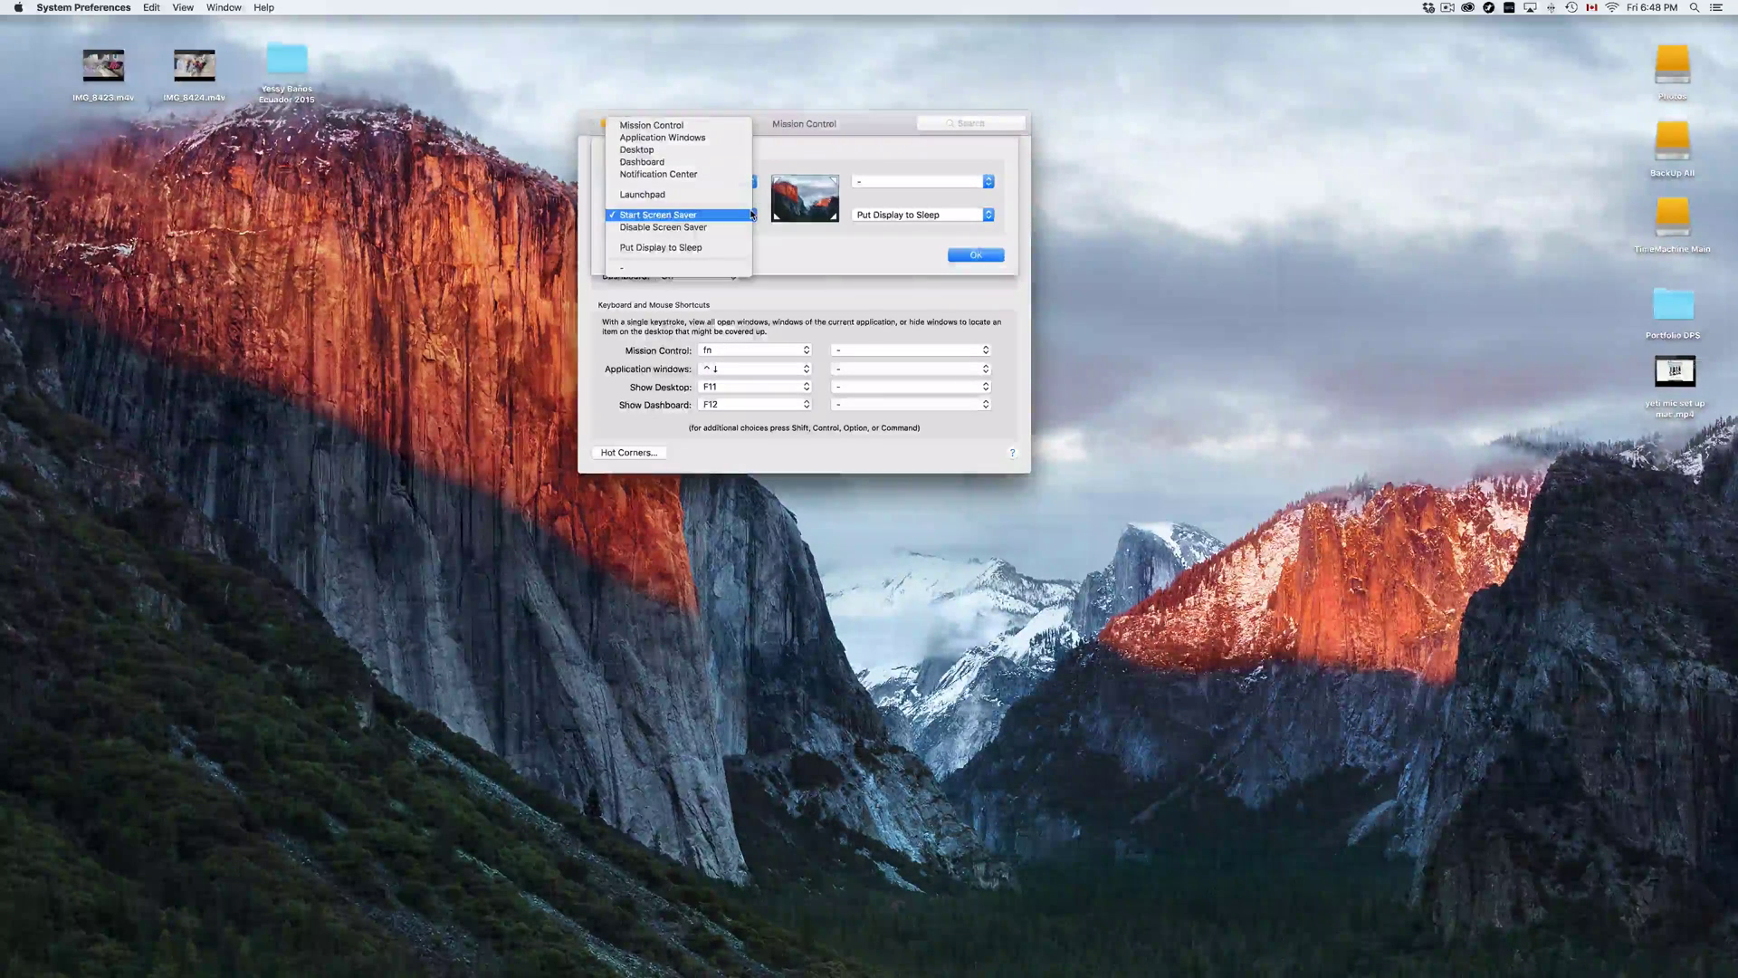
{"action": "left_click", "coordinate": [634, 270]}
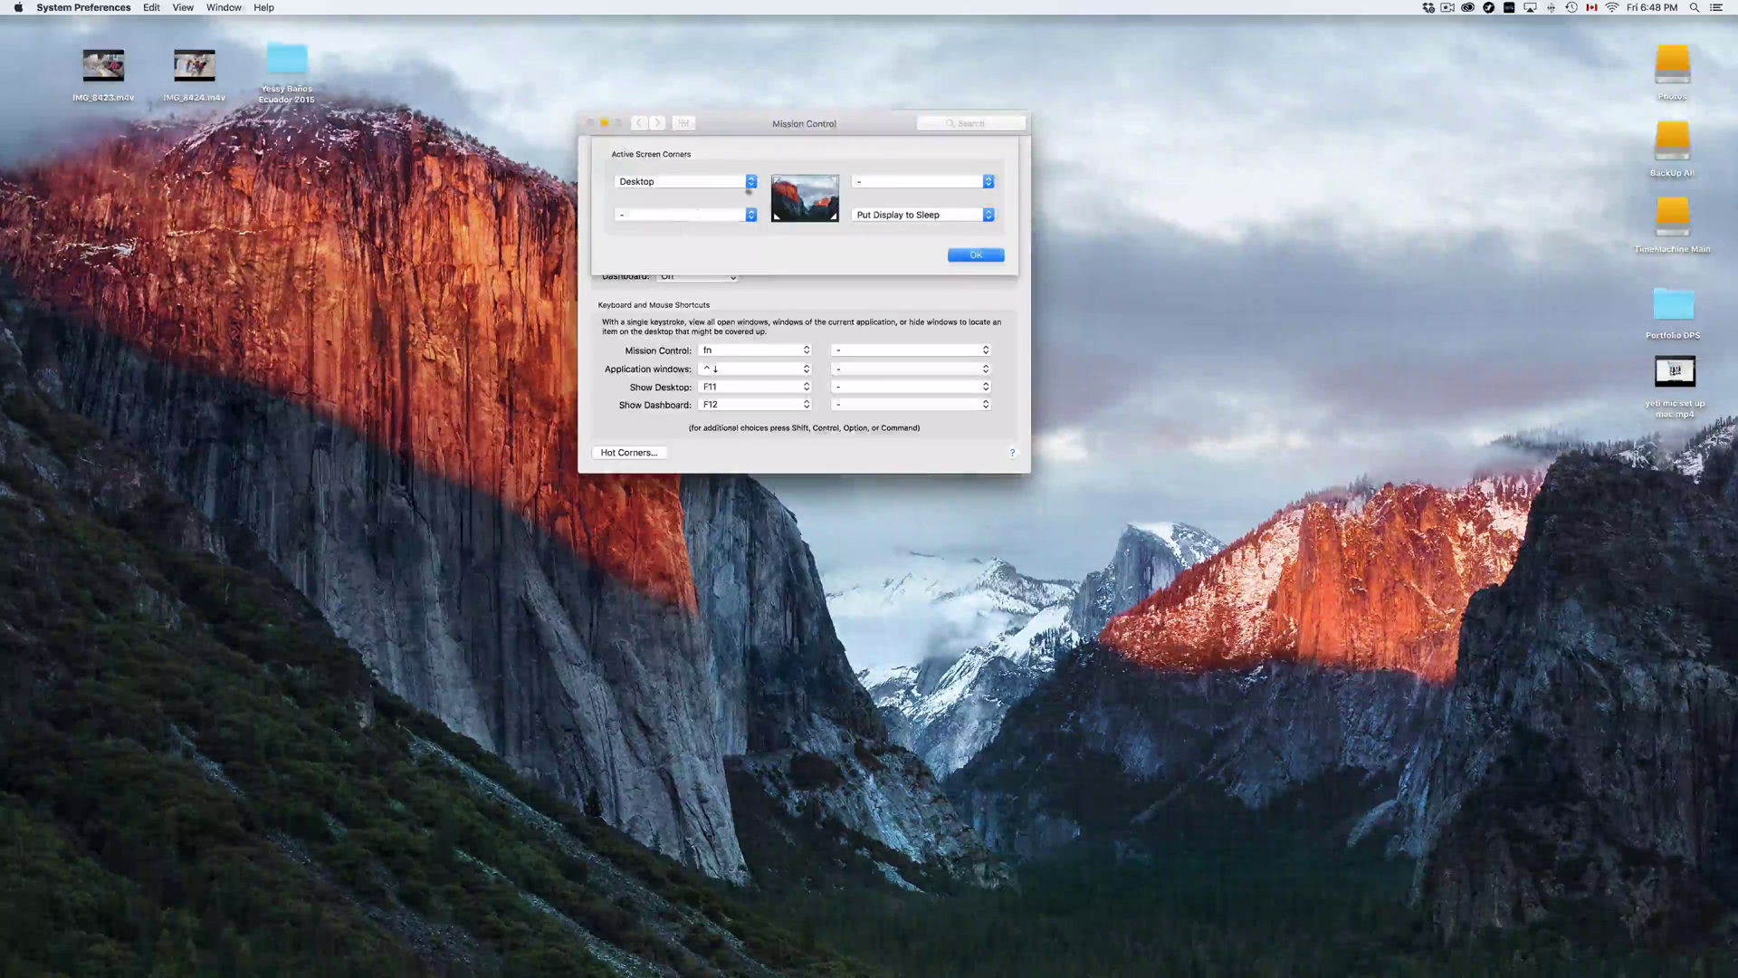
{"action": "key", "text": "Return"}
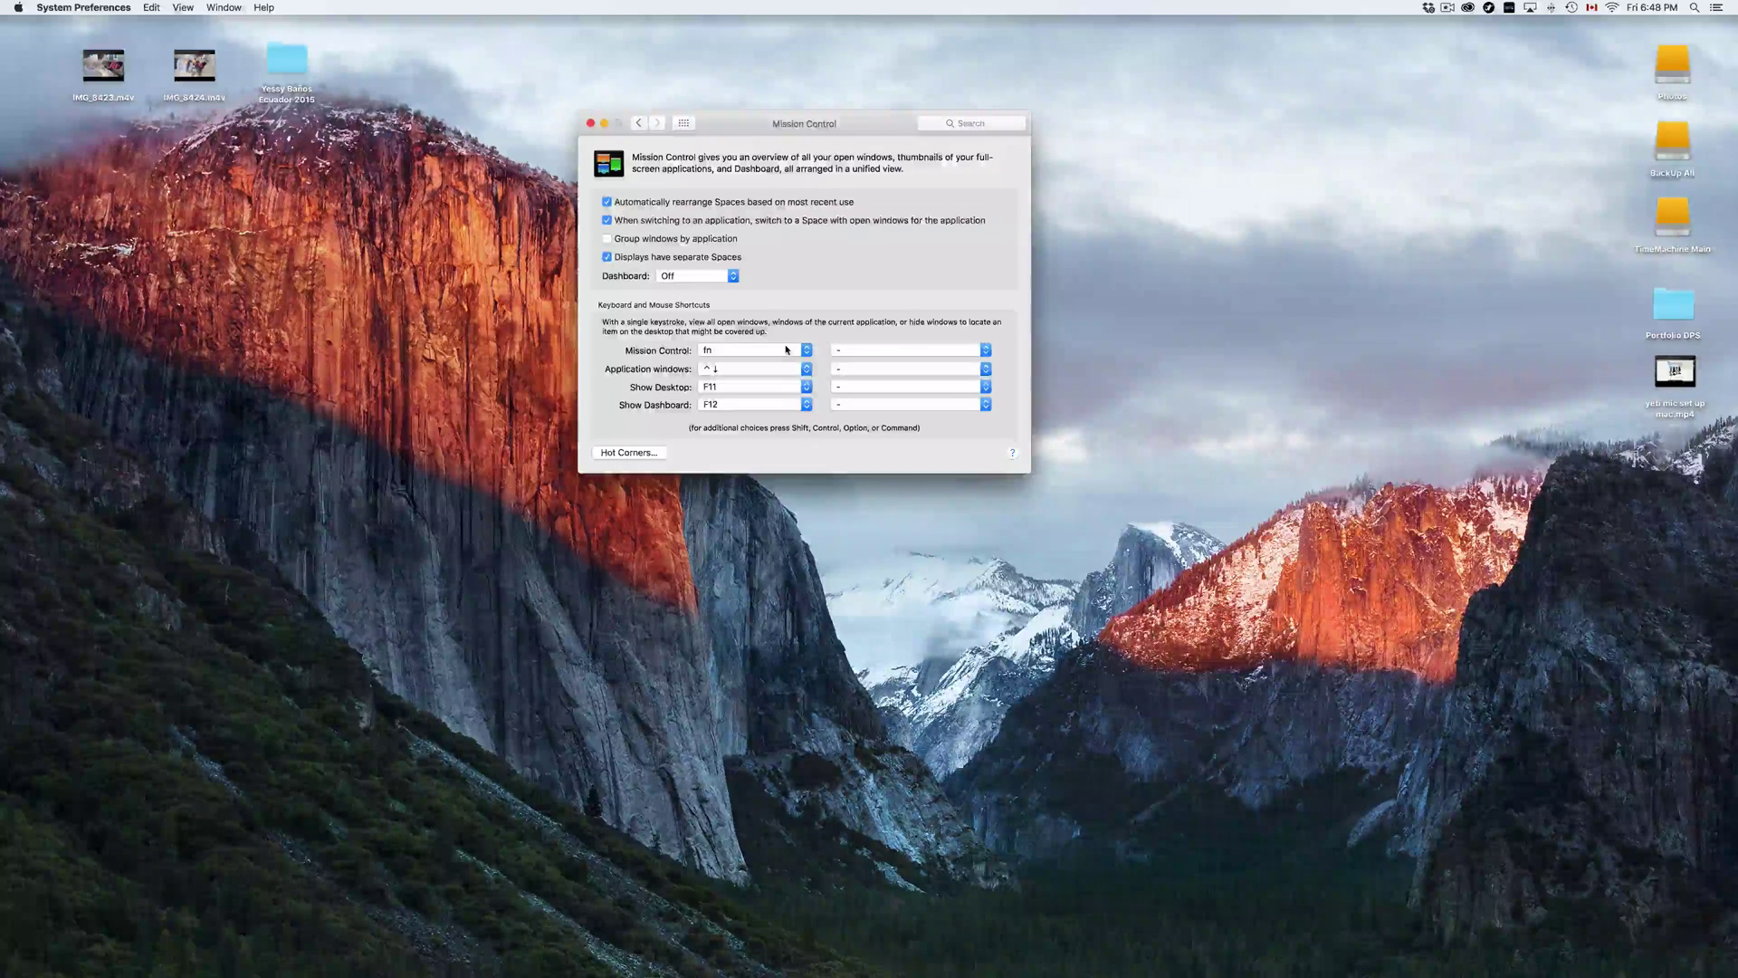
- Look at the keys available for the Mission Control shortcut without choosing another, and test the fn shortcut by entering and leaving Mission Control
{"action": "left_click", "coordinate": [752, 350]}
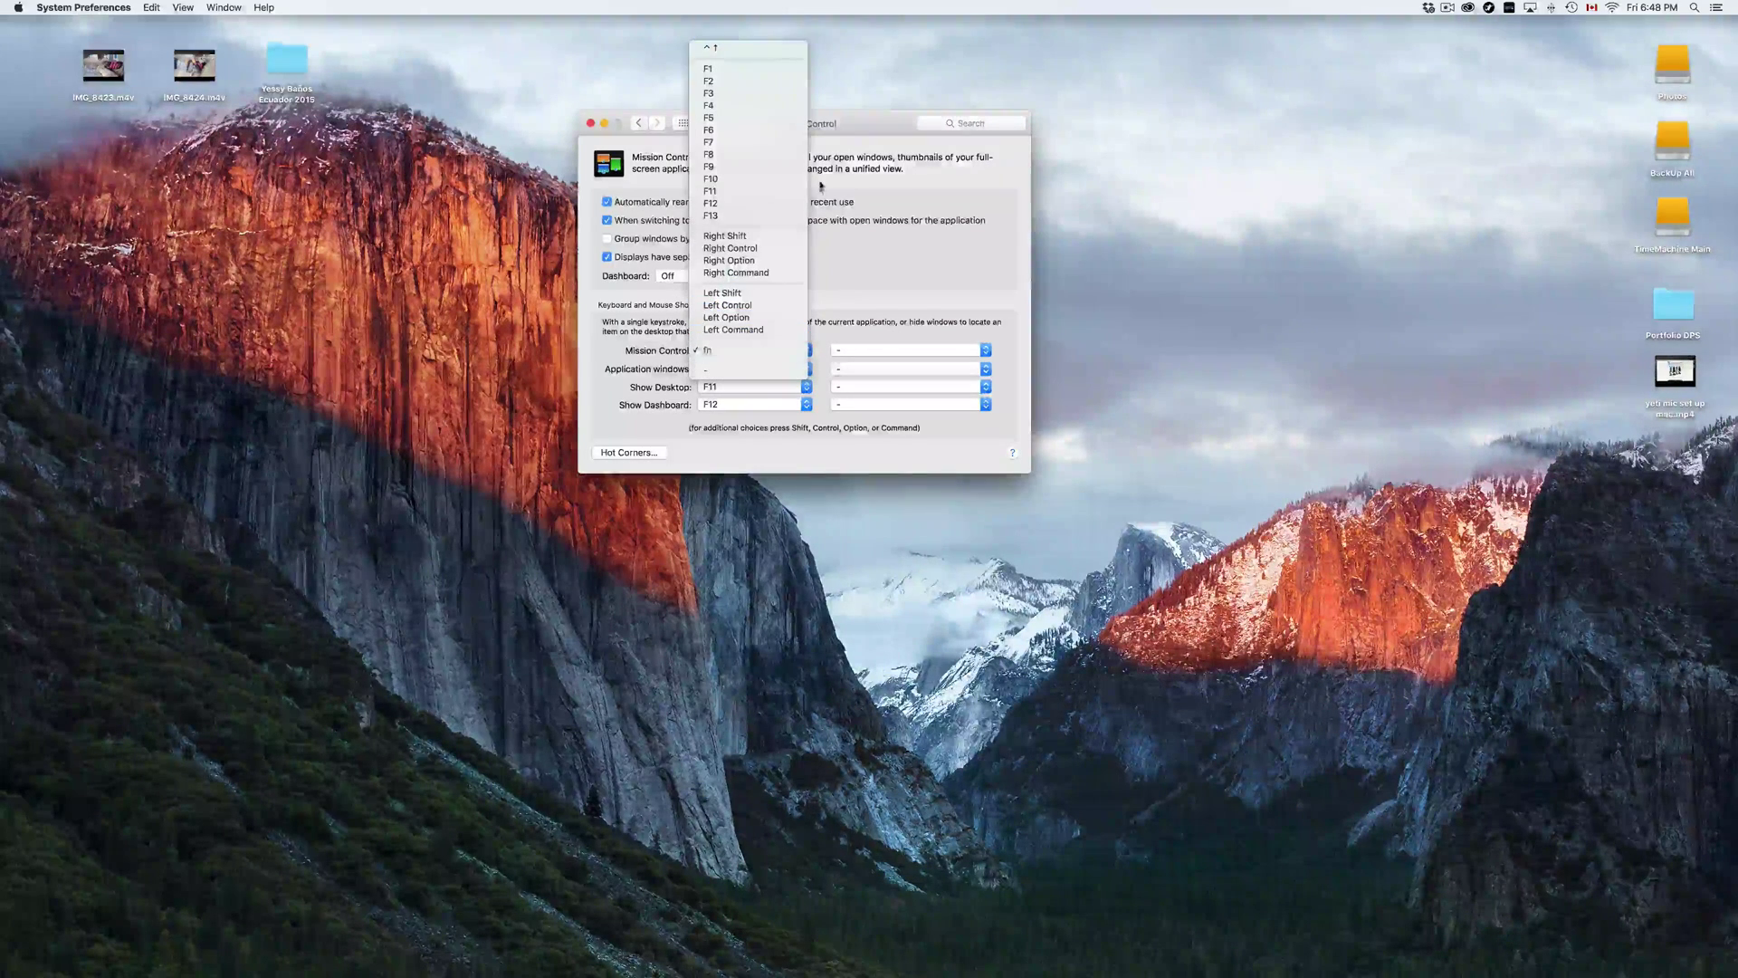
{"action": "left_click", "coordinate": [888, 289]}
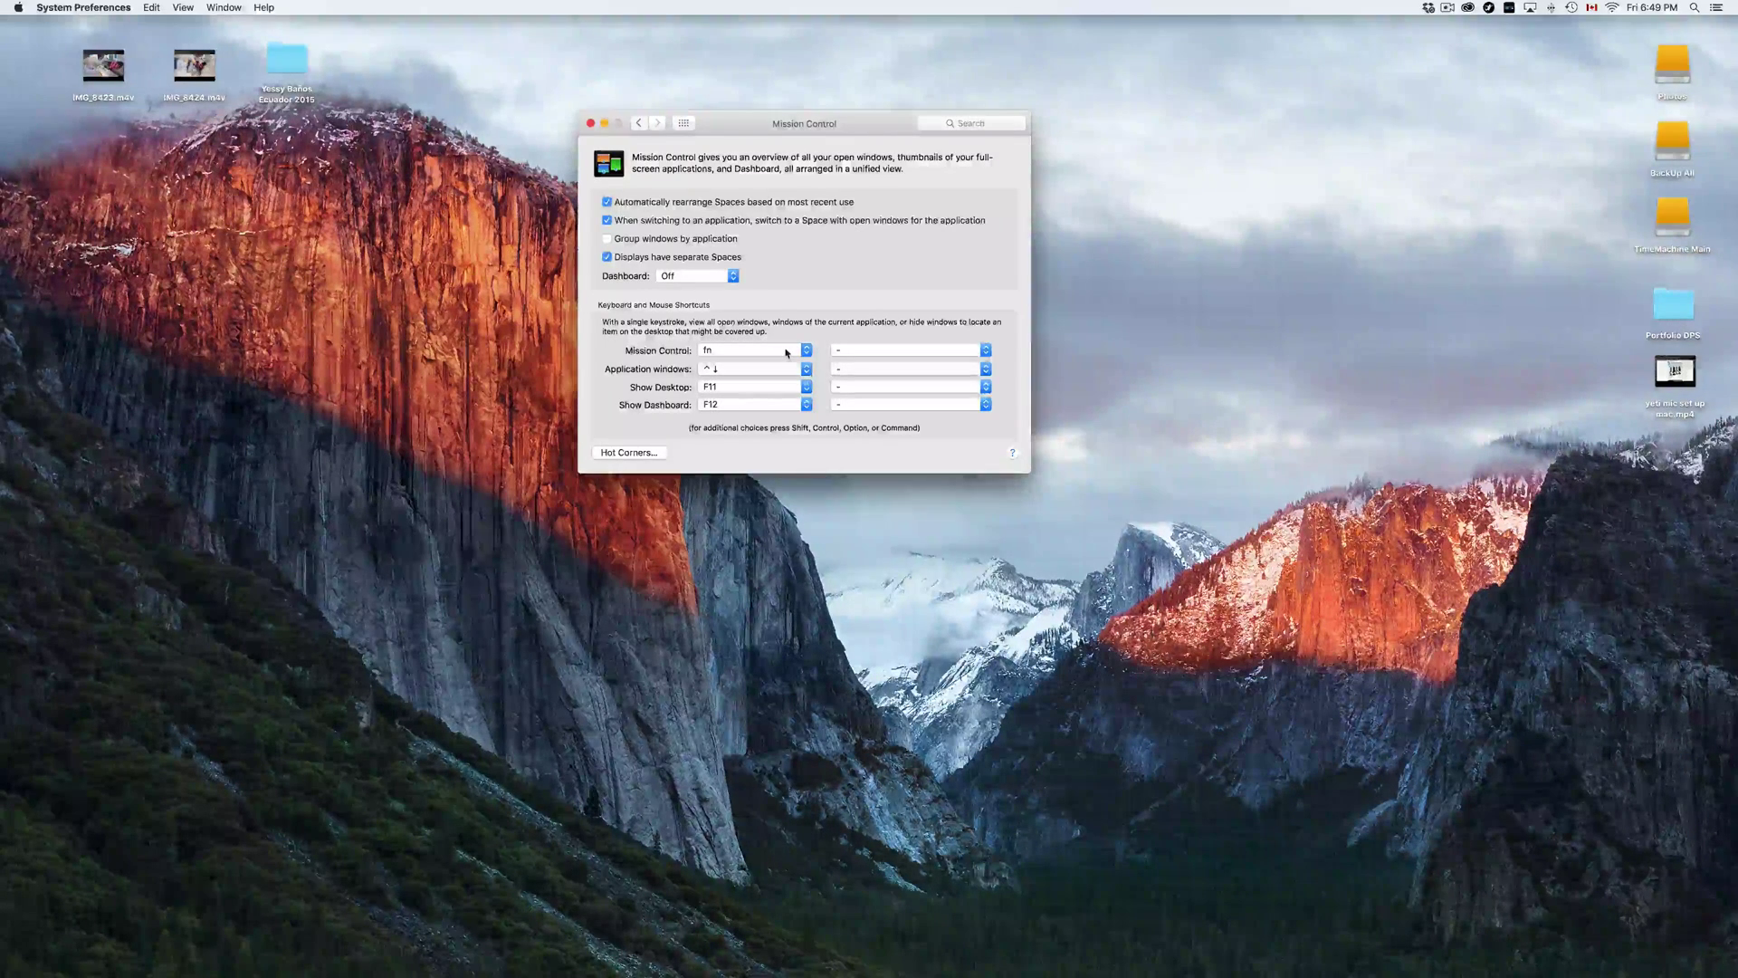
{"action": "key", "text": "fn"}
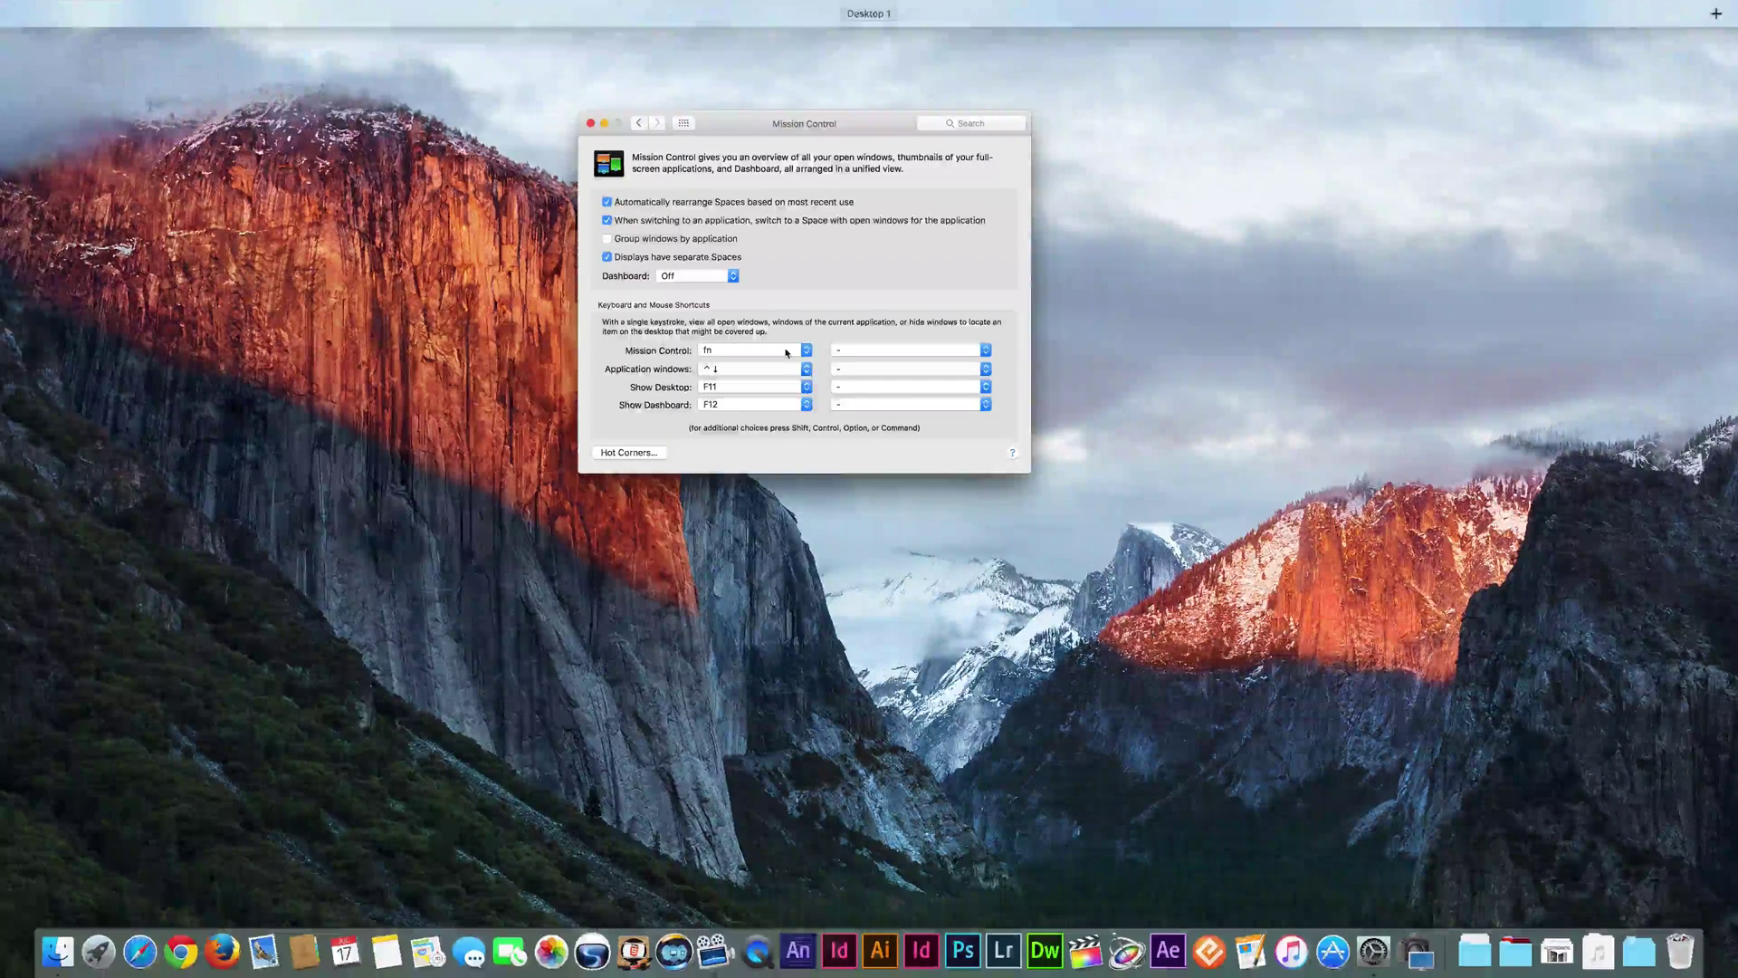
{"action": "key", "text": "fn"}
{"action": "key", "text": "fn"}
{"action": "key", "text": "fn"}
{"action": "key", "text": "fn"}
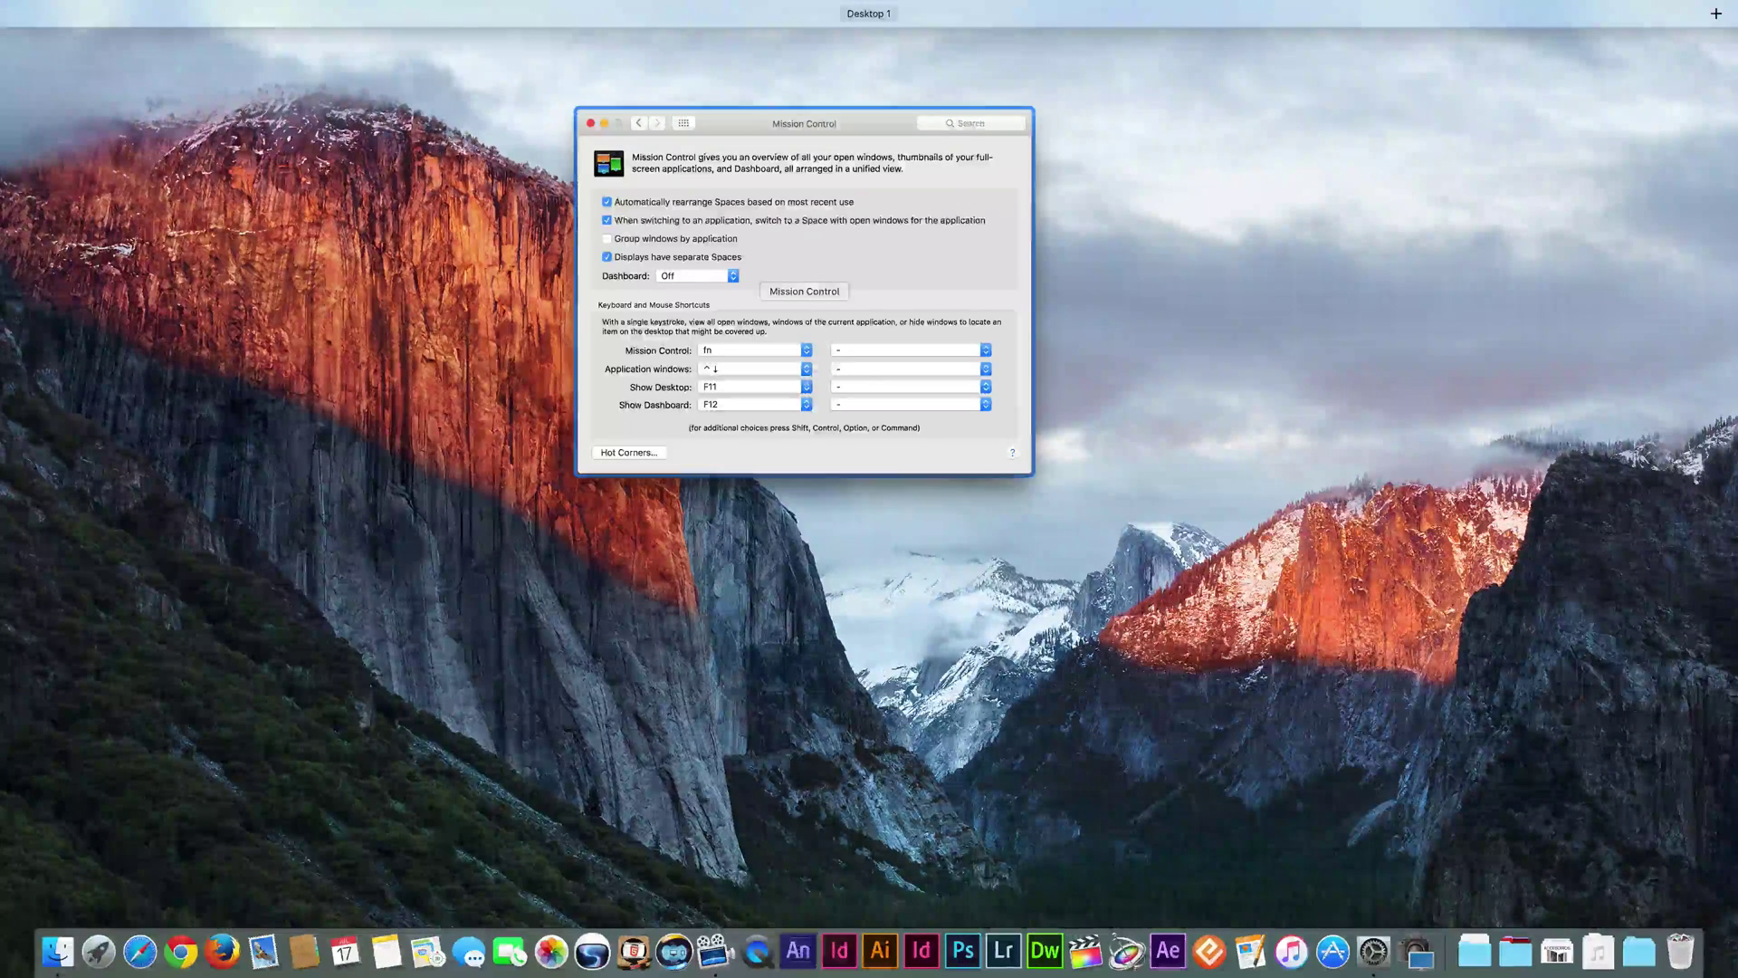
{"action": "left_click", "coordinate": [913, 310]}
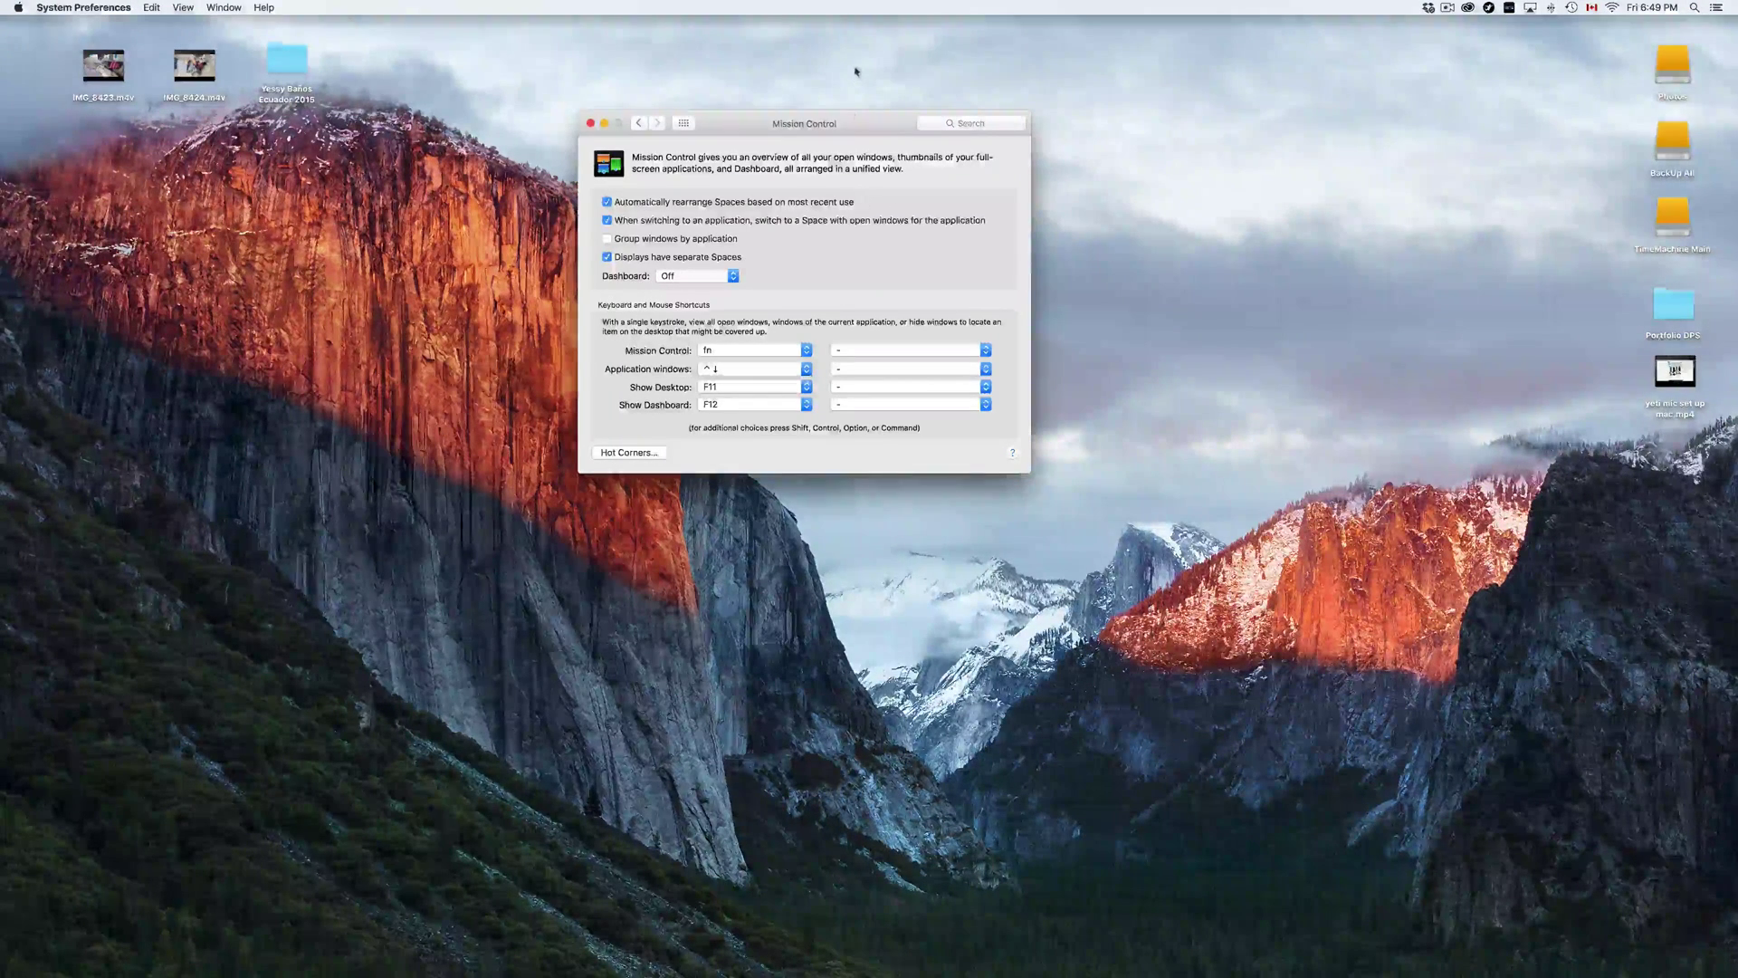
- Move the preferences window slightly lower and switch from Mission Control to the Dock settings
{"action": "left_click_drag", "start_coordinate": [831, 123], "coordinate": [846, 171]}
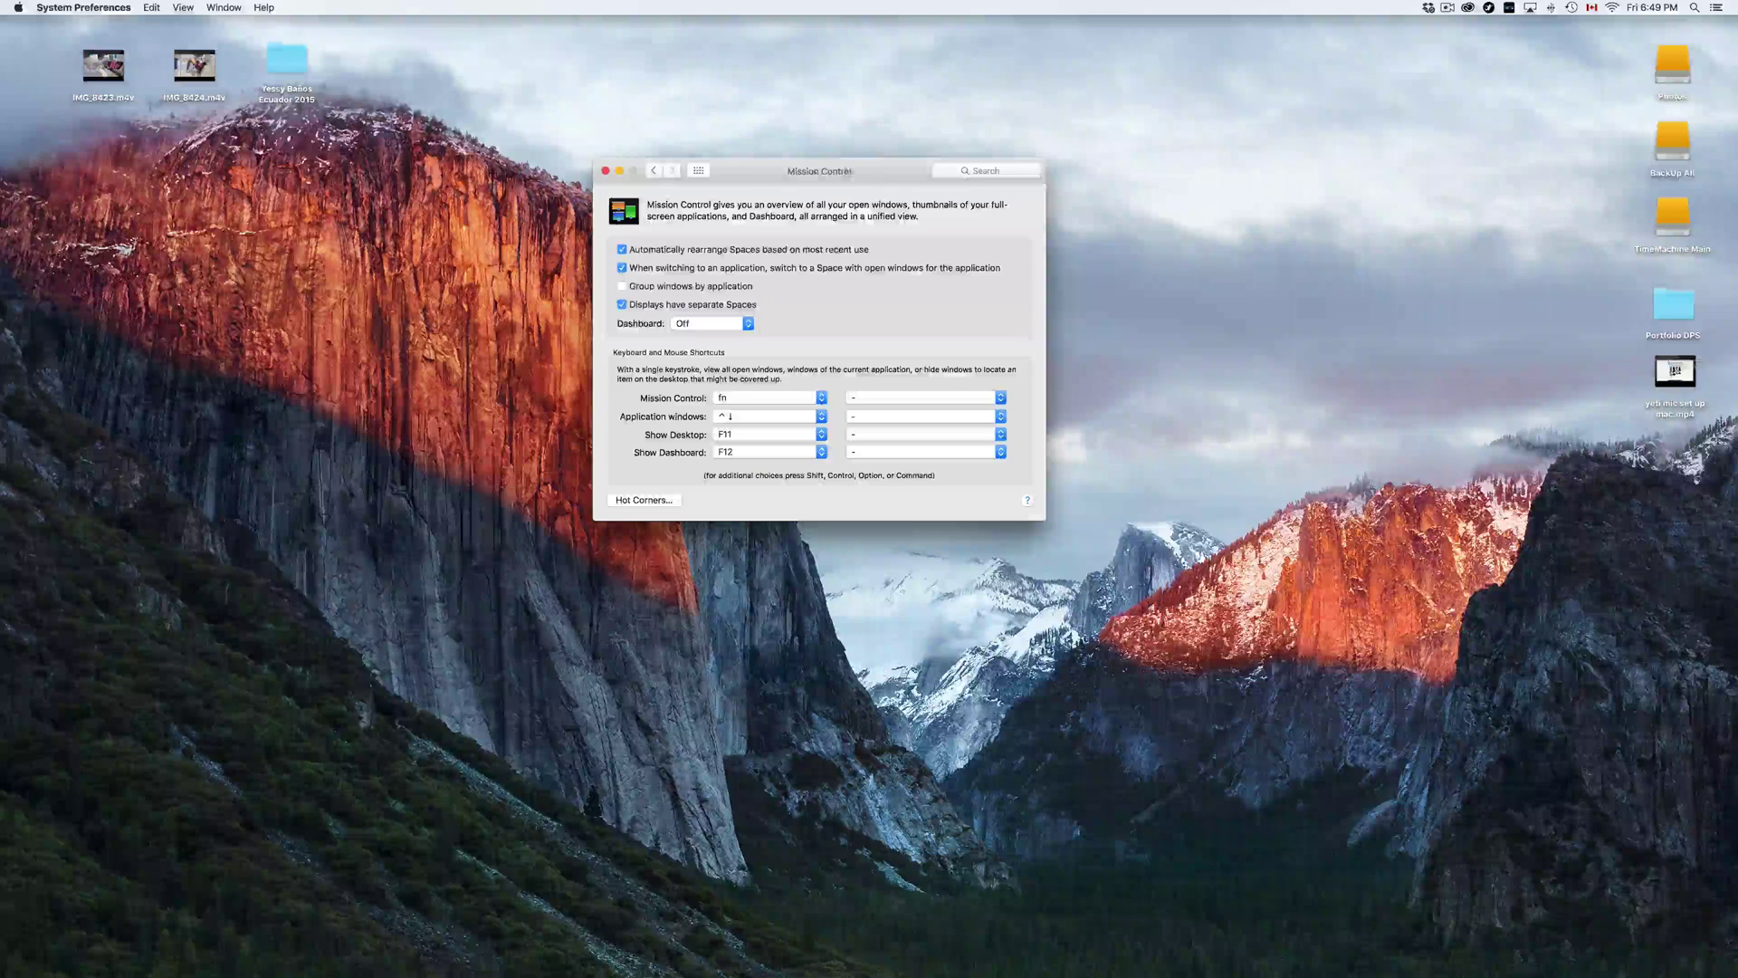
{"action": "left_click", "coordinate": [698, 170]}
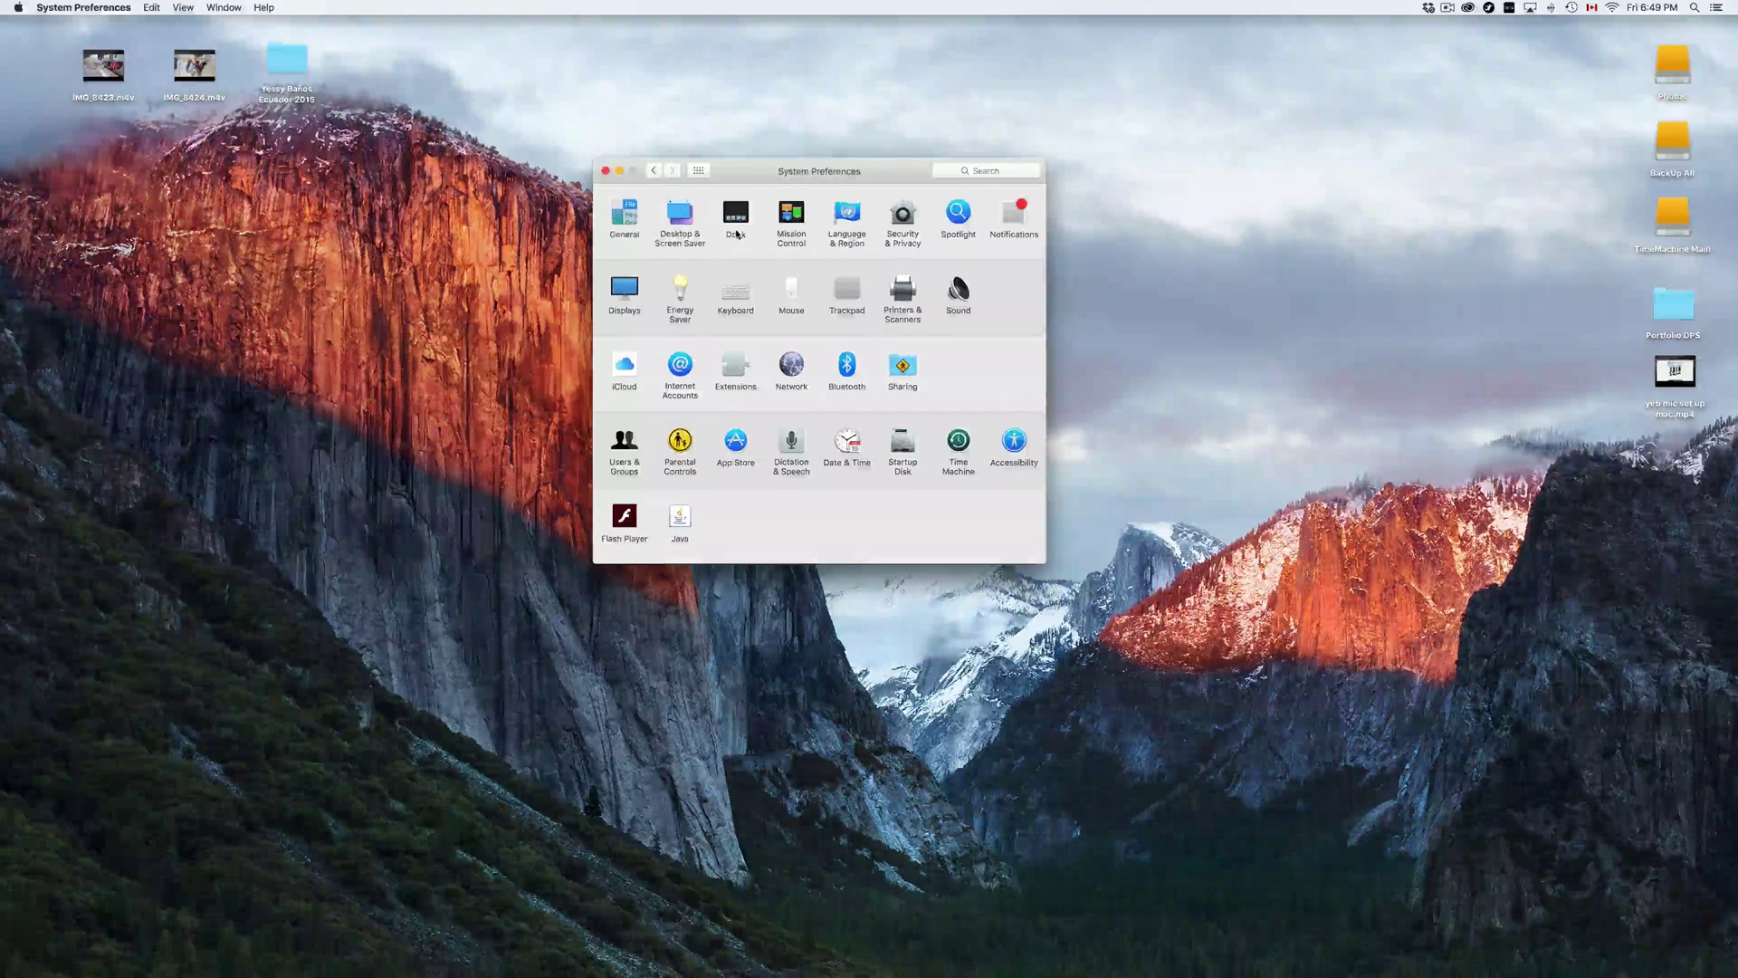
{"action": "left_click", "coordinate": [739, 219]}
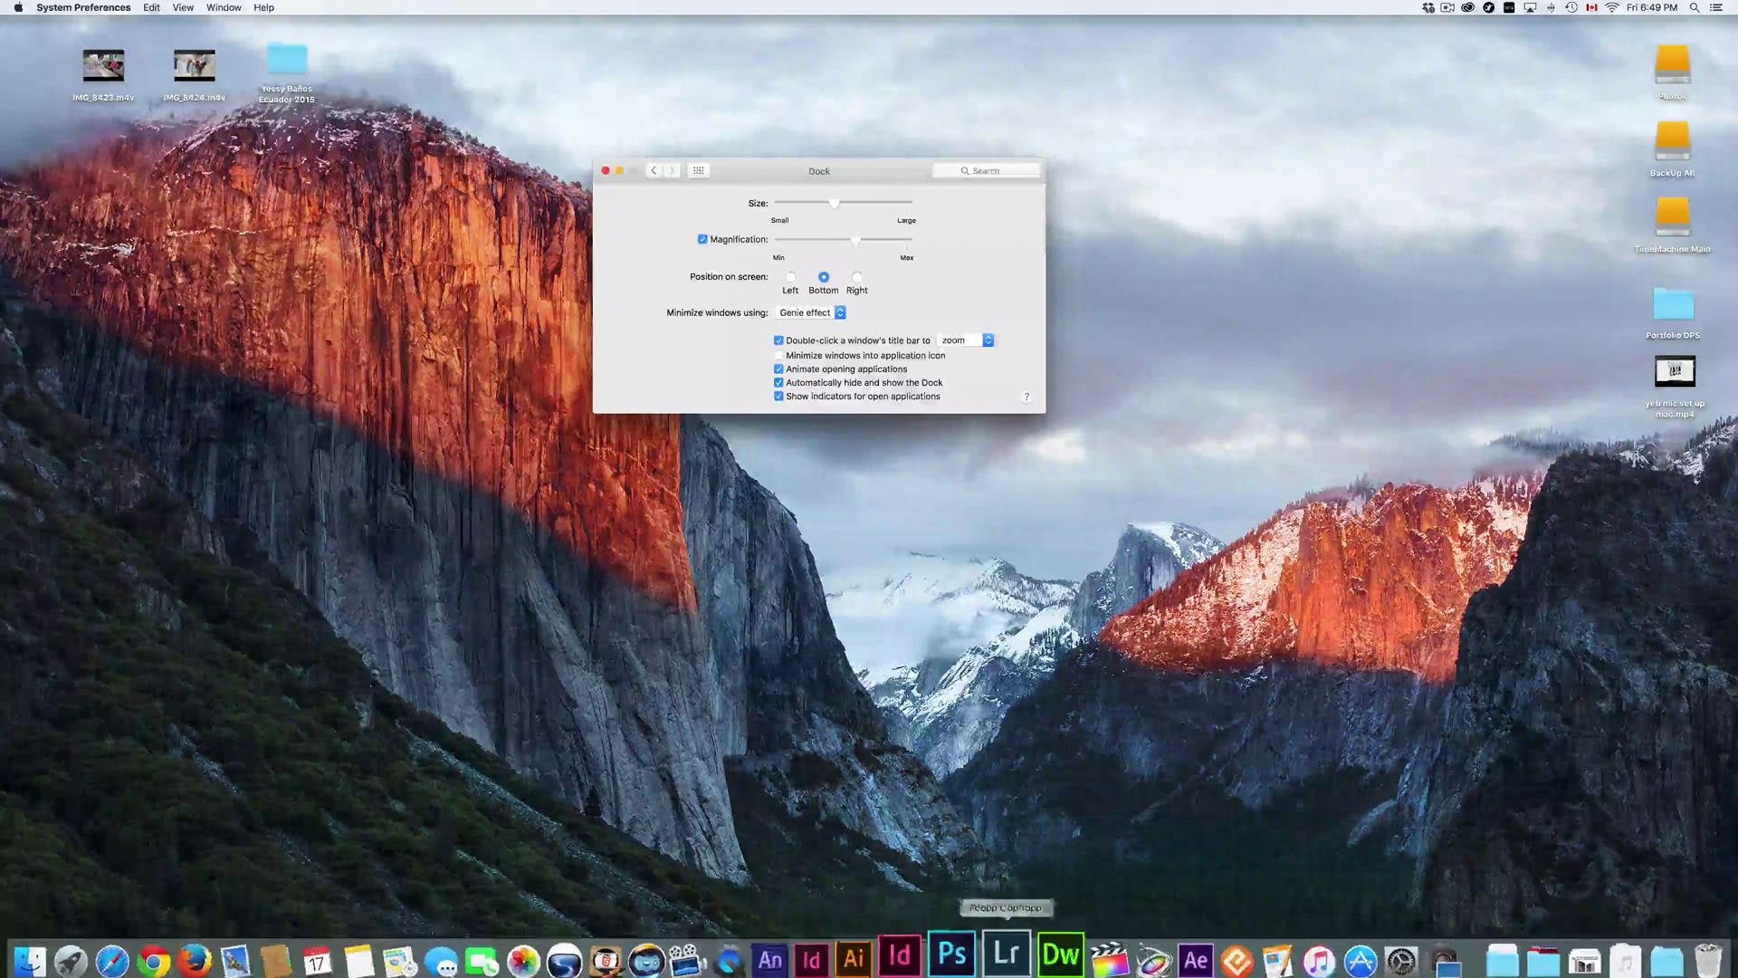
- Launch Safari from the Dock, shift its window slightly to the left, and reveal the hidden Dock over it
{"action": "mouse_move", "coordinate": [1052, 975]}
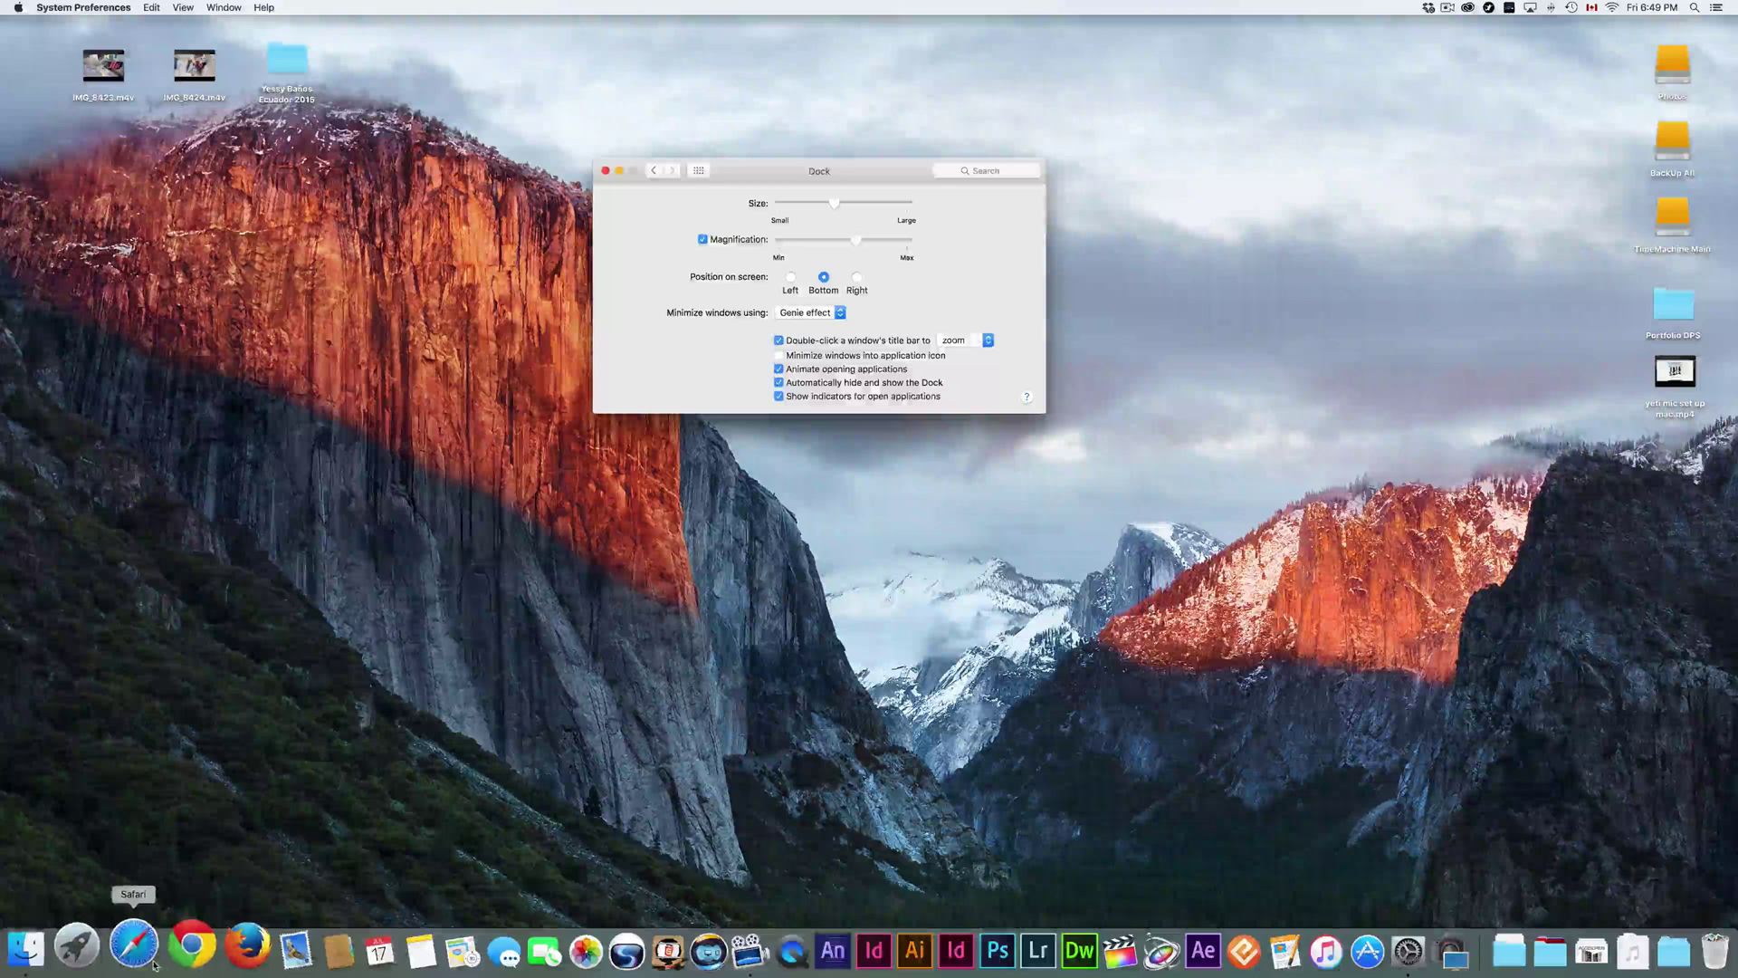
{"action": "left_click", "coordinate": [156, 959]}
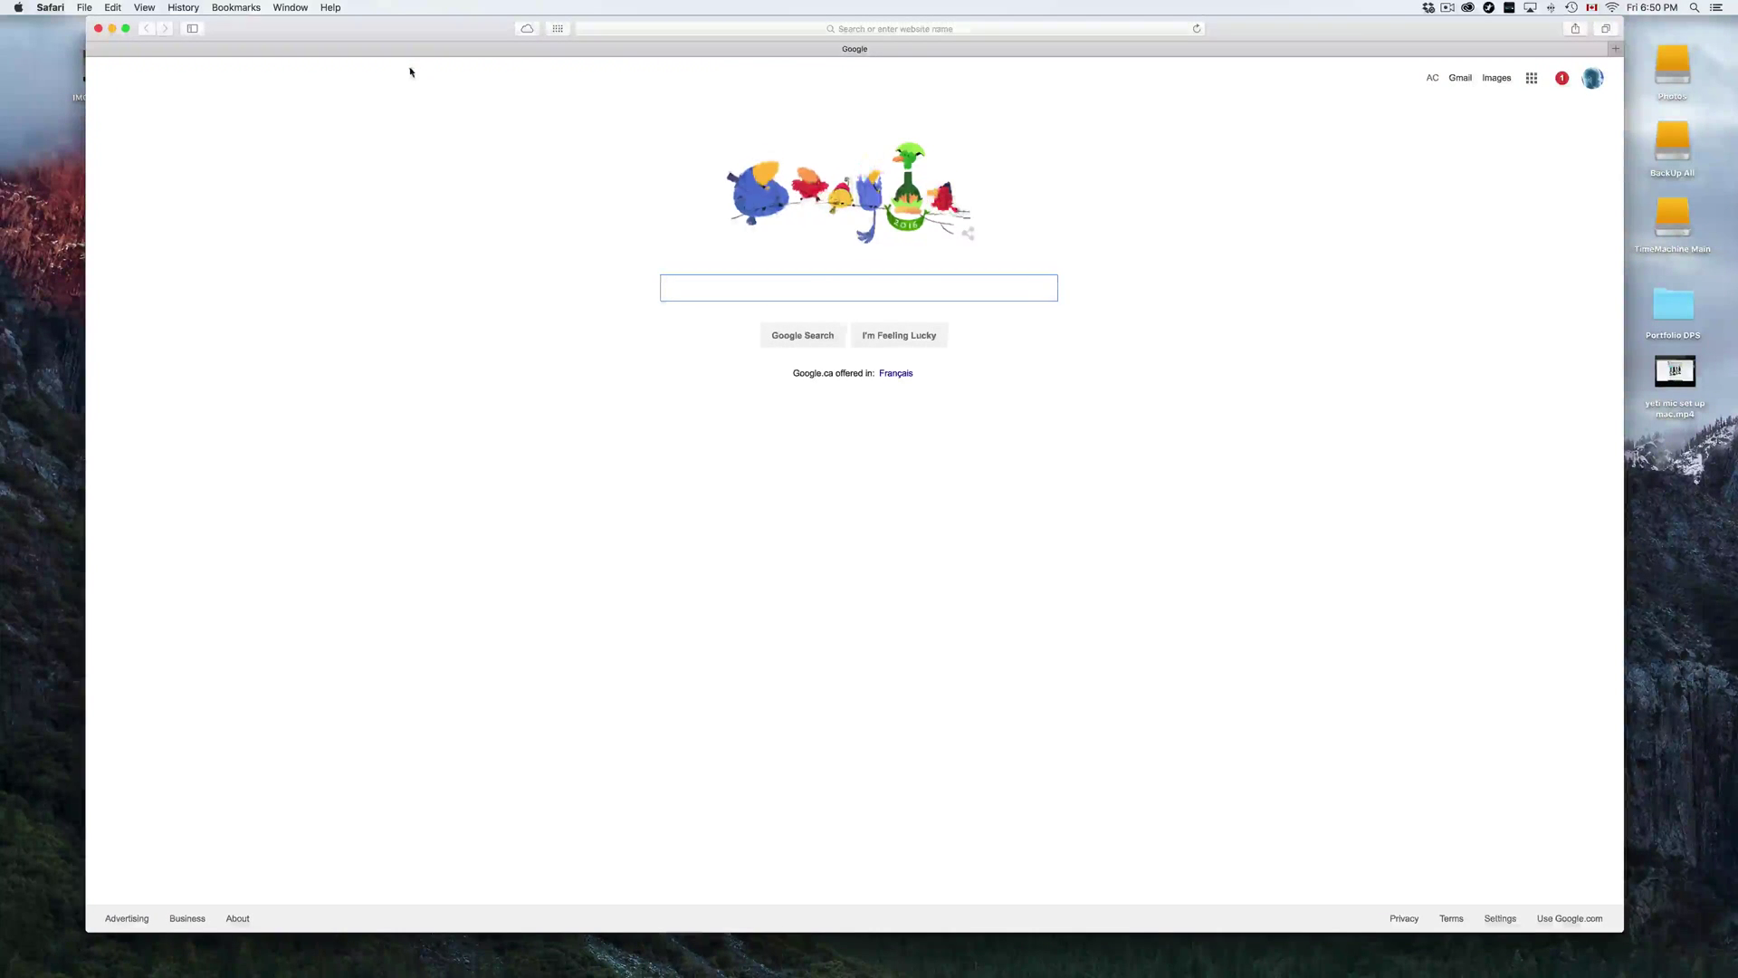
{"action": "left_click_drag", "start_coordinate": [431, 27], "coordinate": [409, 27]}
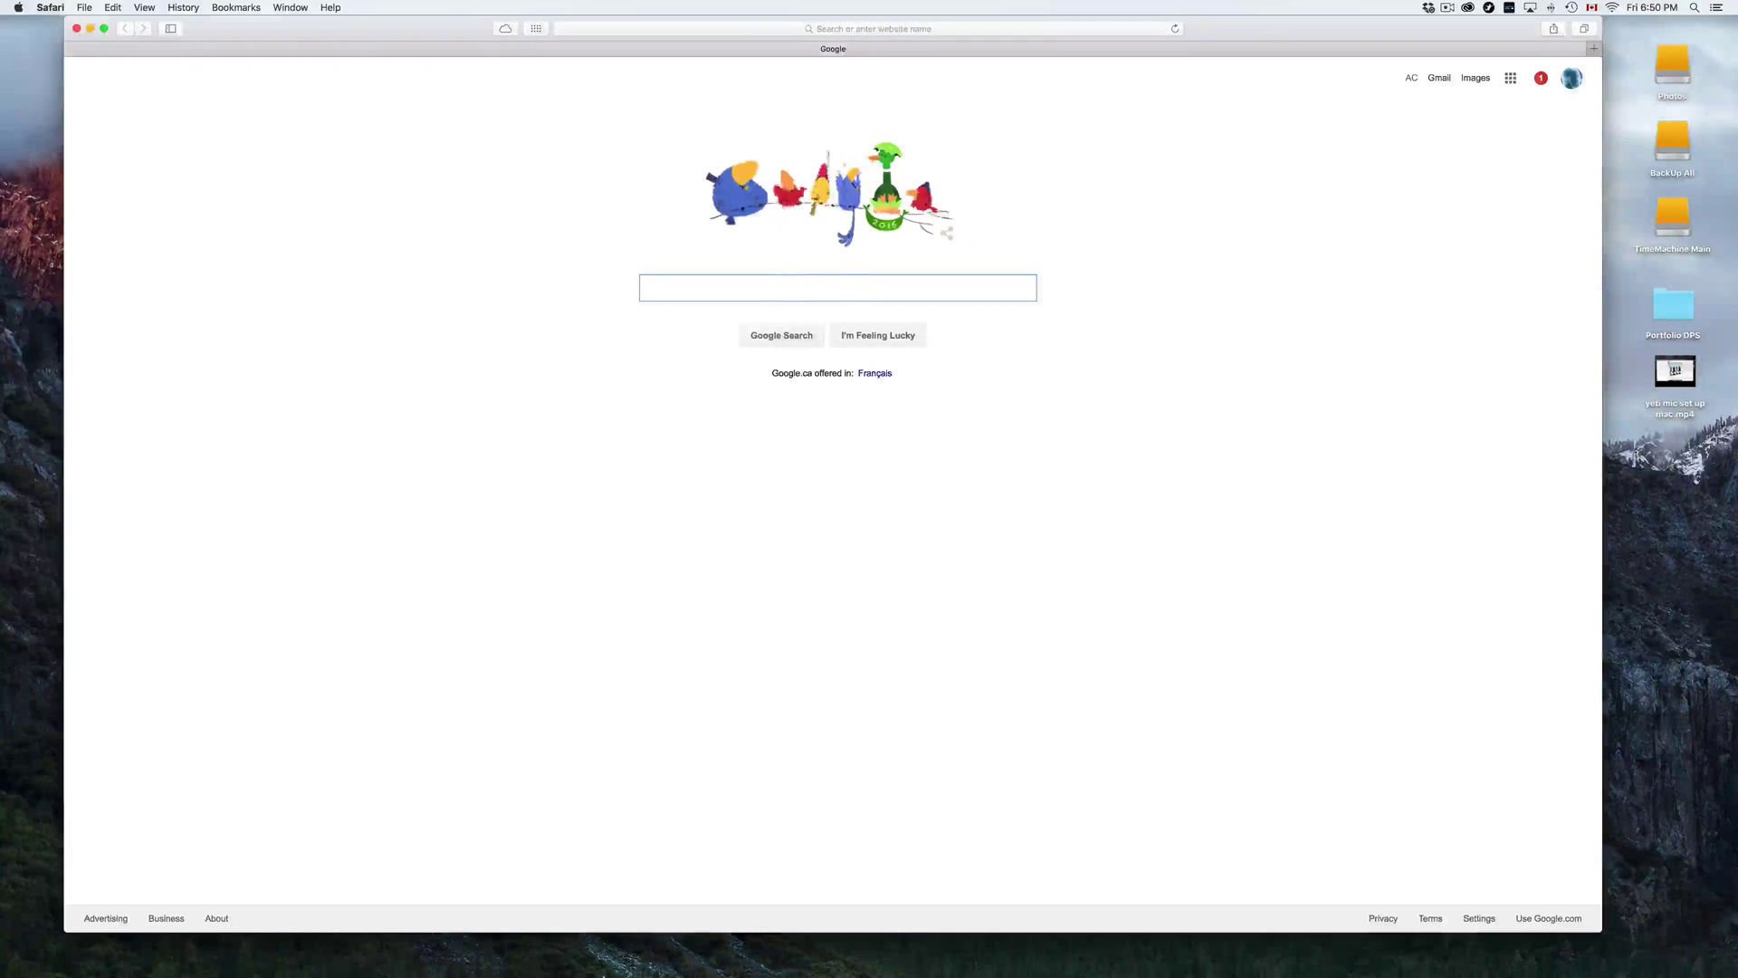
{"action": "mouse_move", "coordinate": [561, 973]}
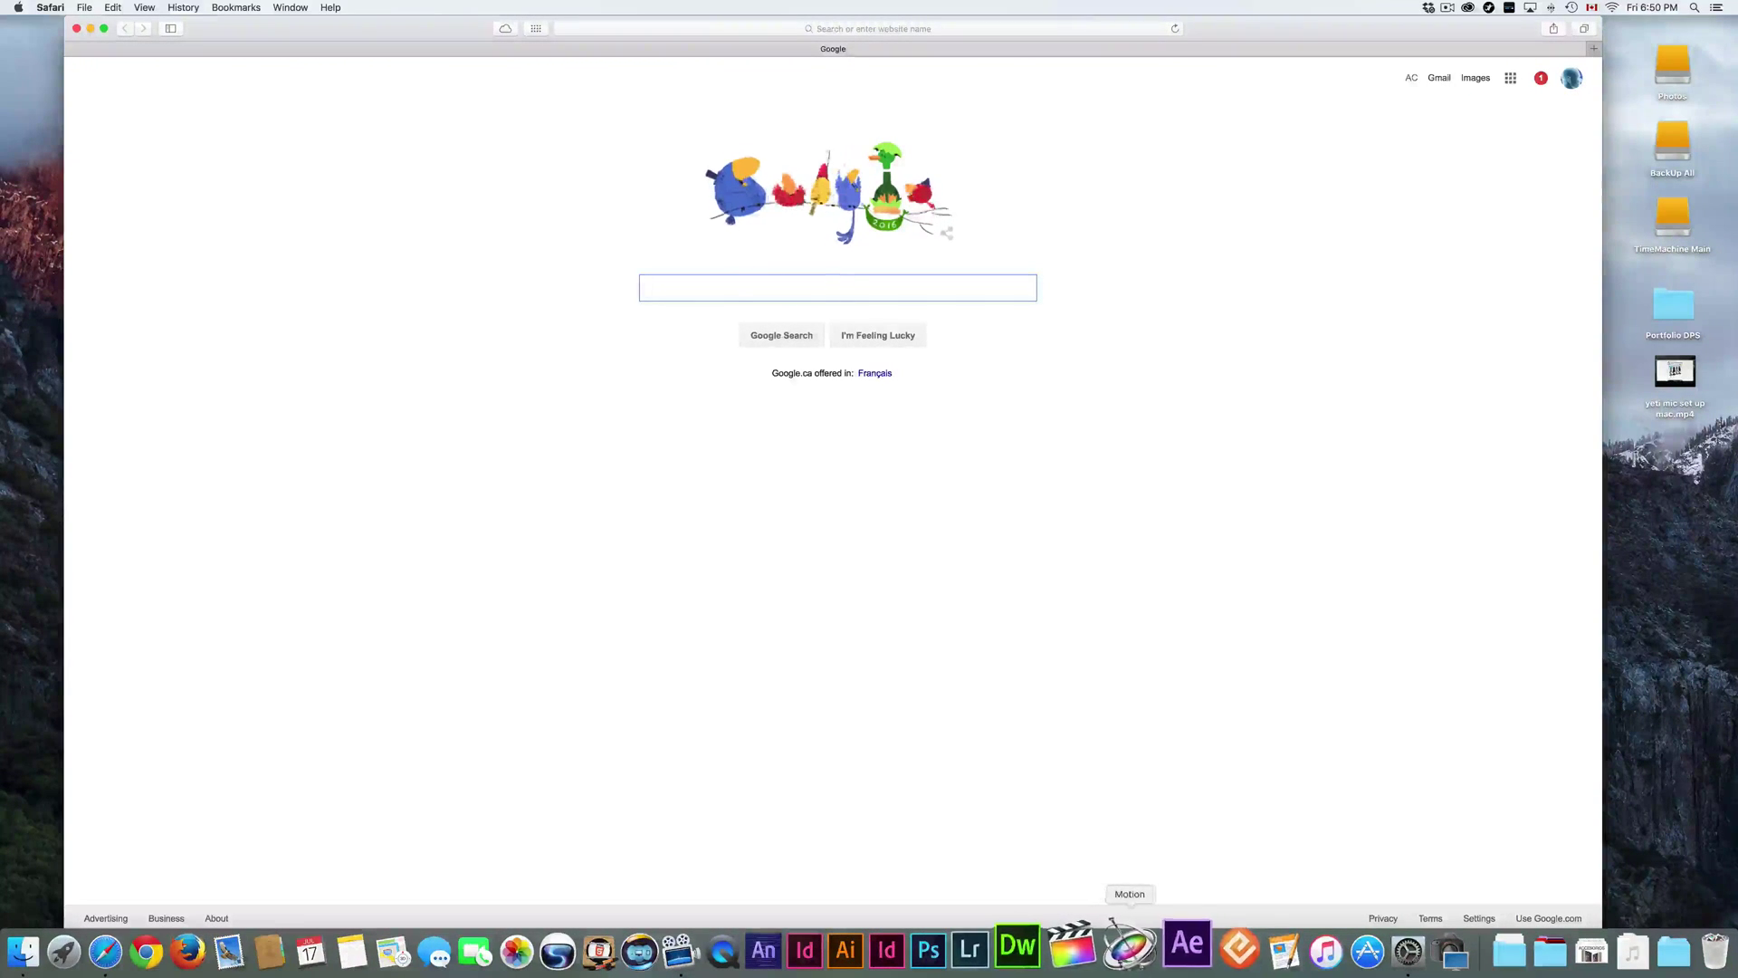
{"action": "left_click", "coordinate": [504, 580]}
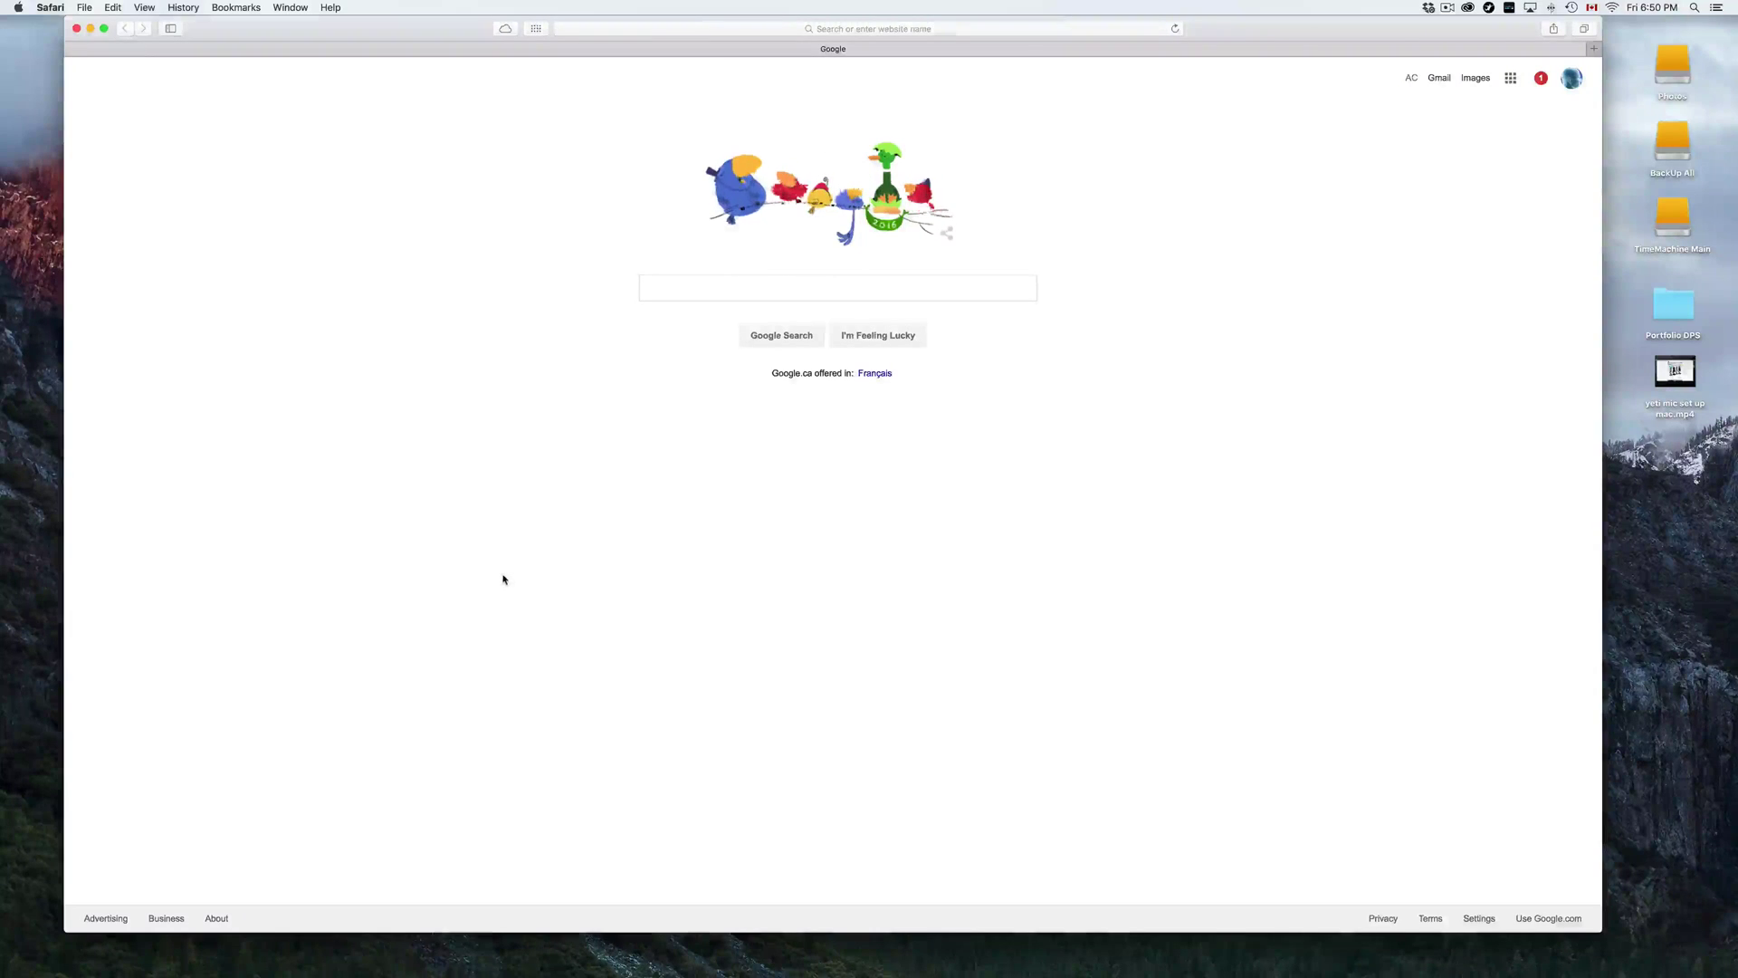
- Bring the Dock settings back to the front through Mission Control and turn automatic hiding of the Dock off and on again
{"action": "key", "text": "ctrl+Up"}
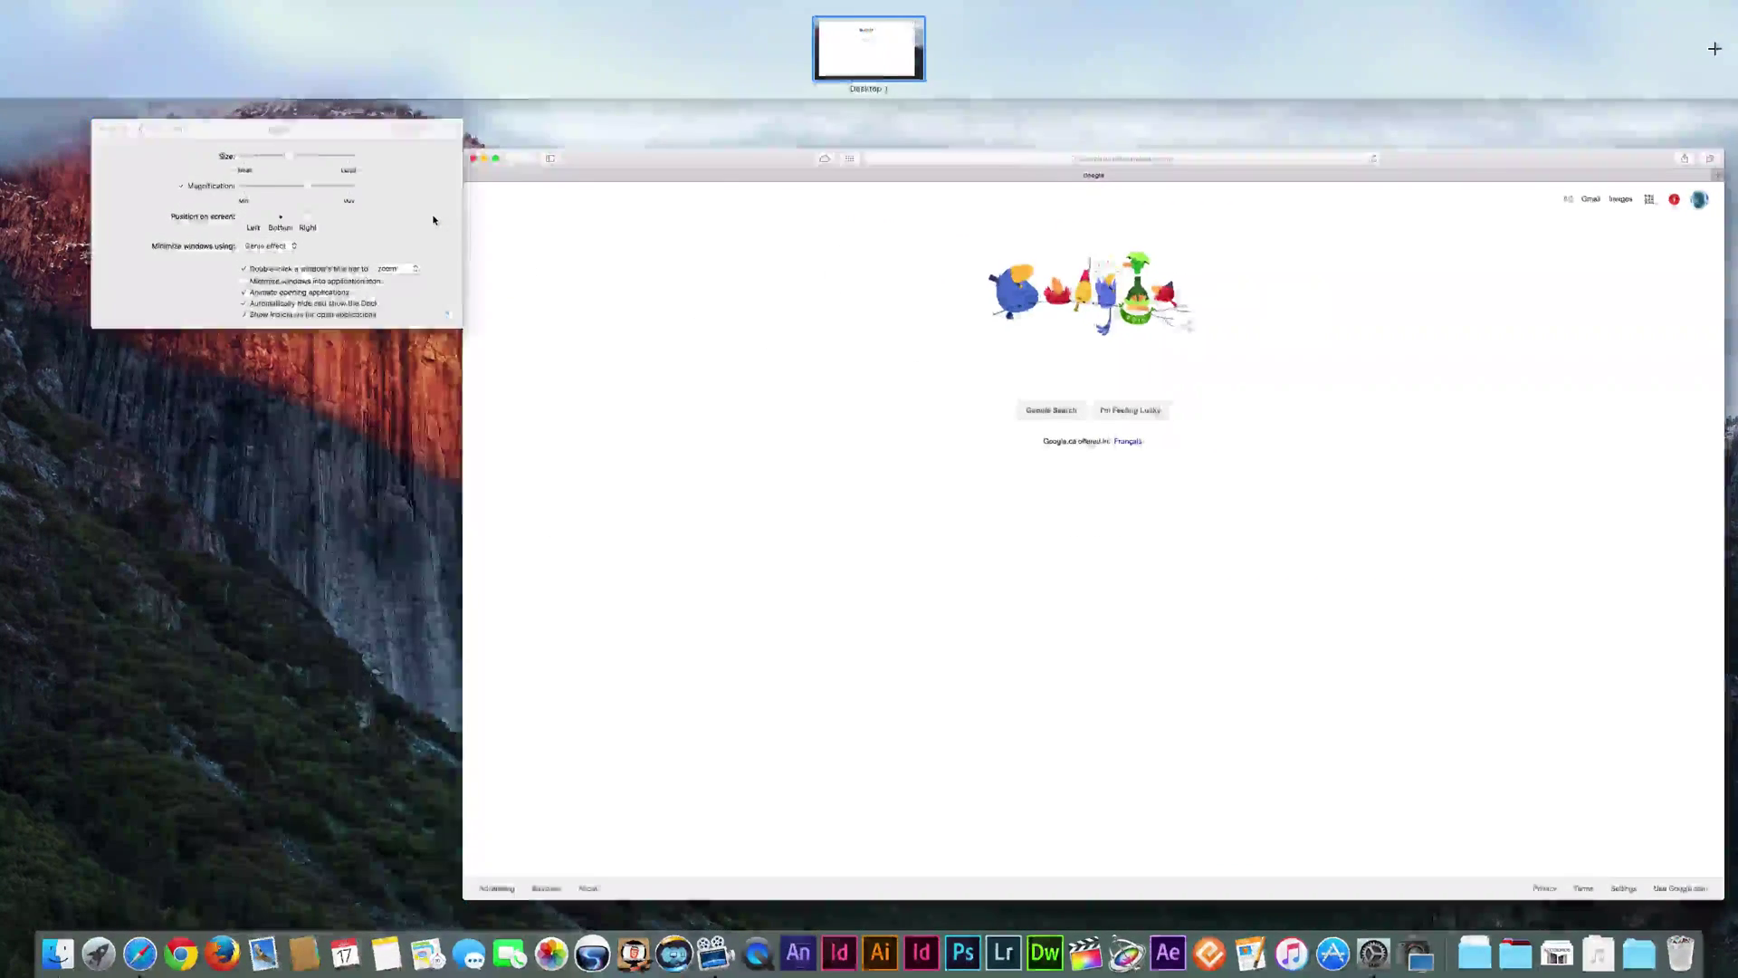
{"action": "key", "text": "ctrl+Up"}
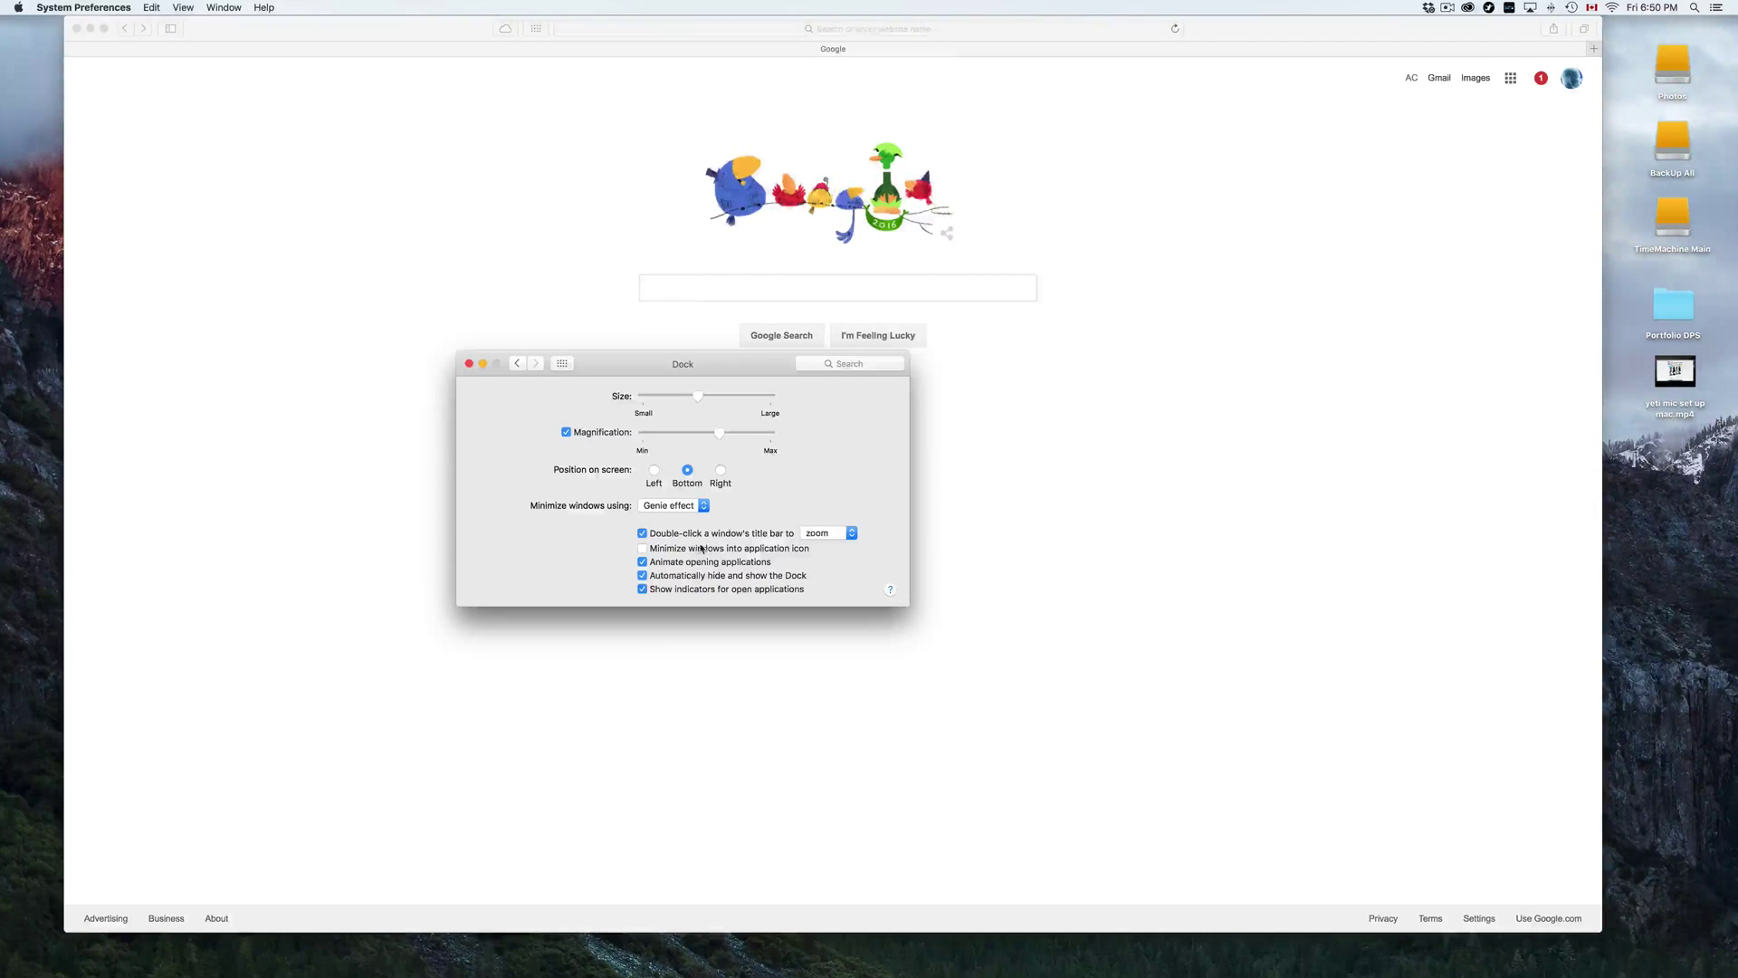
{"action": "left_click", "coordinate": [642, 576]}
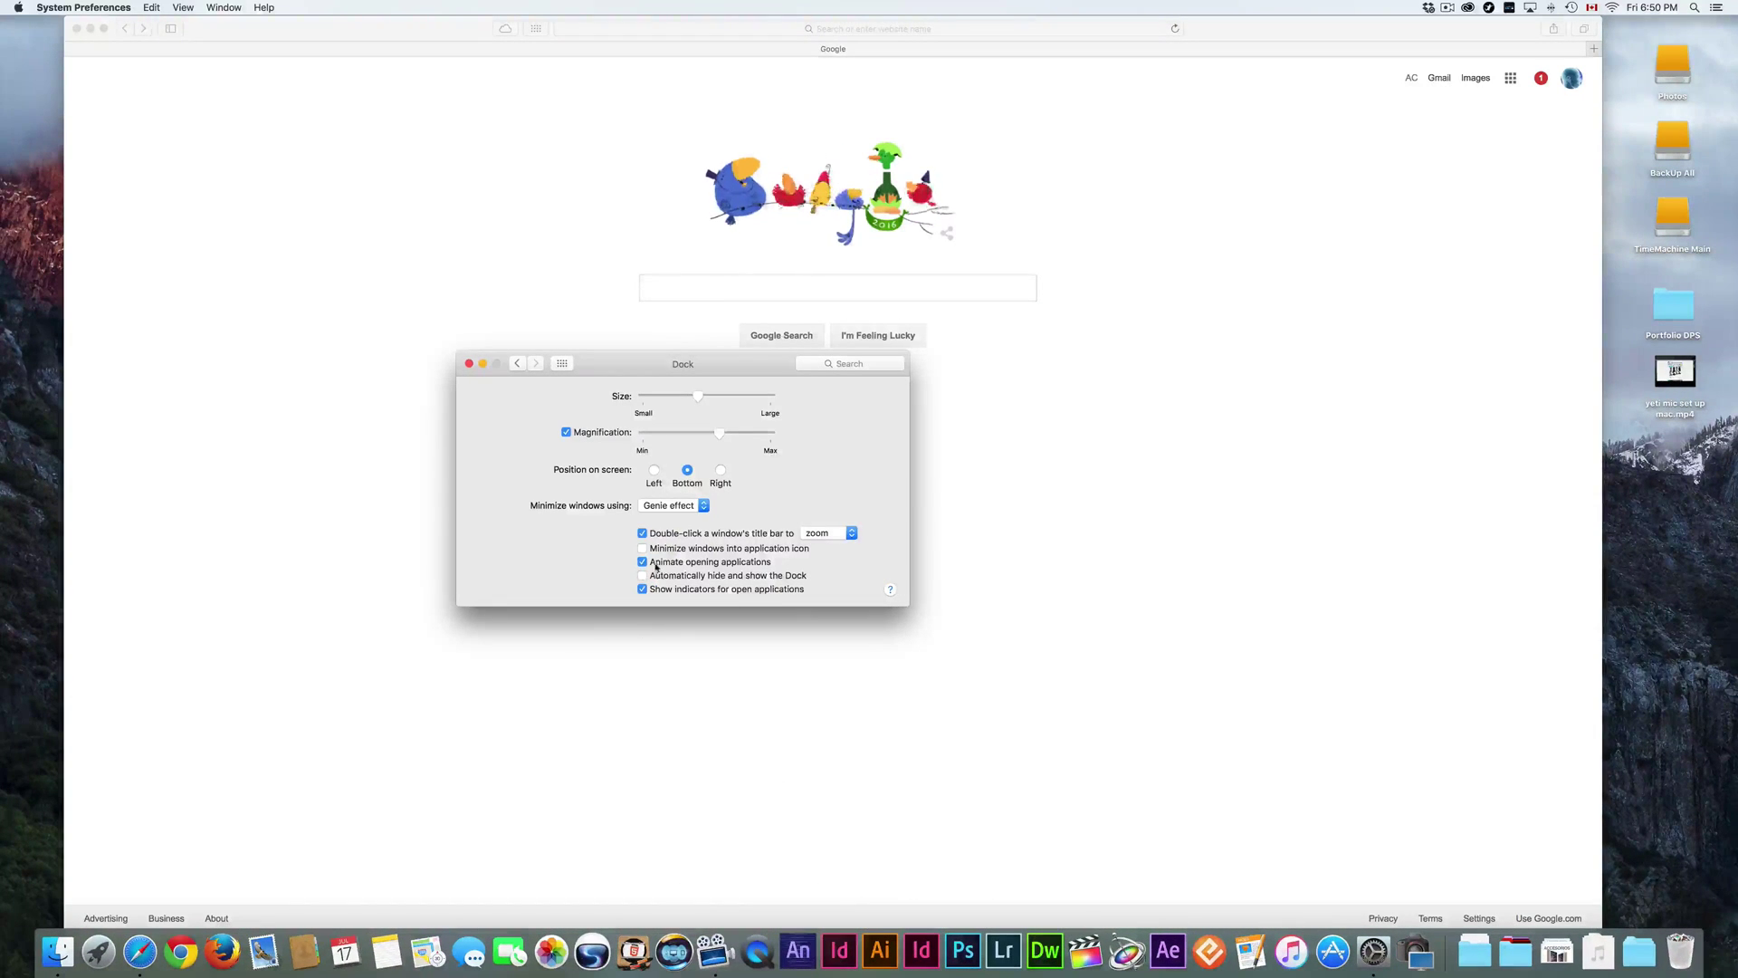
{"action": "left_click", "coordinate": [642, 576]}
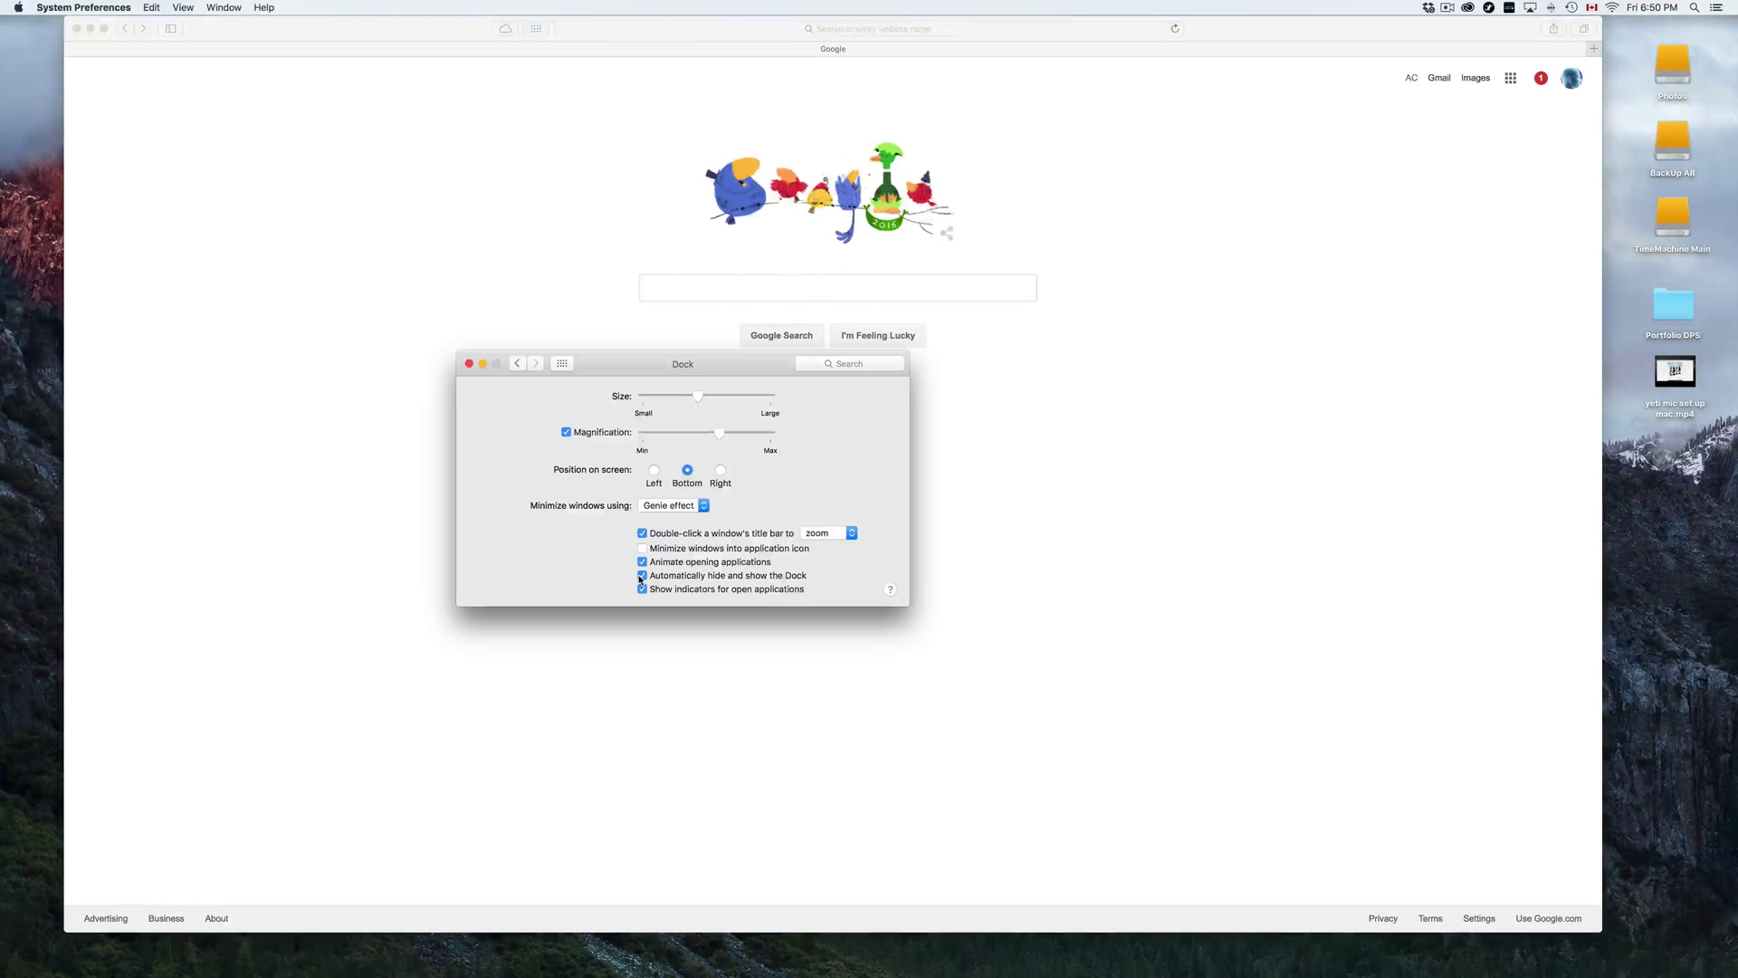
{"action": "mouse_move", "coordinate": [671, 973]}
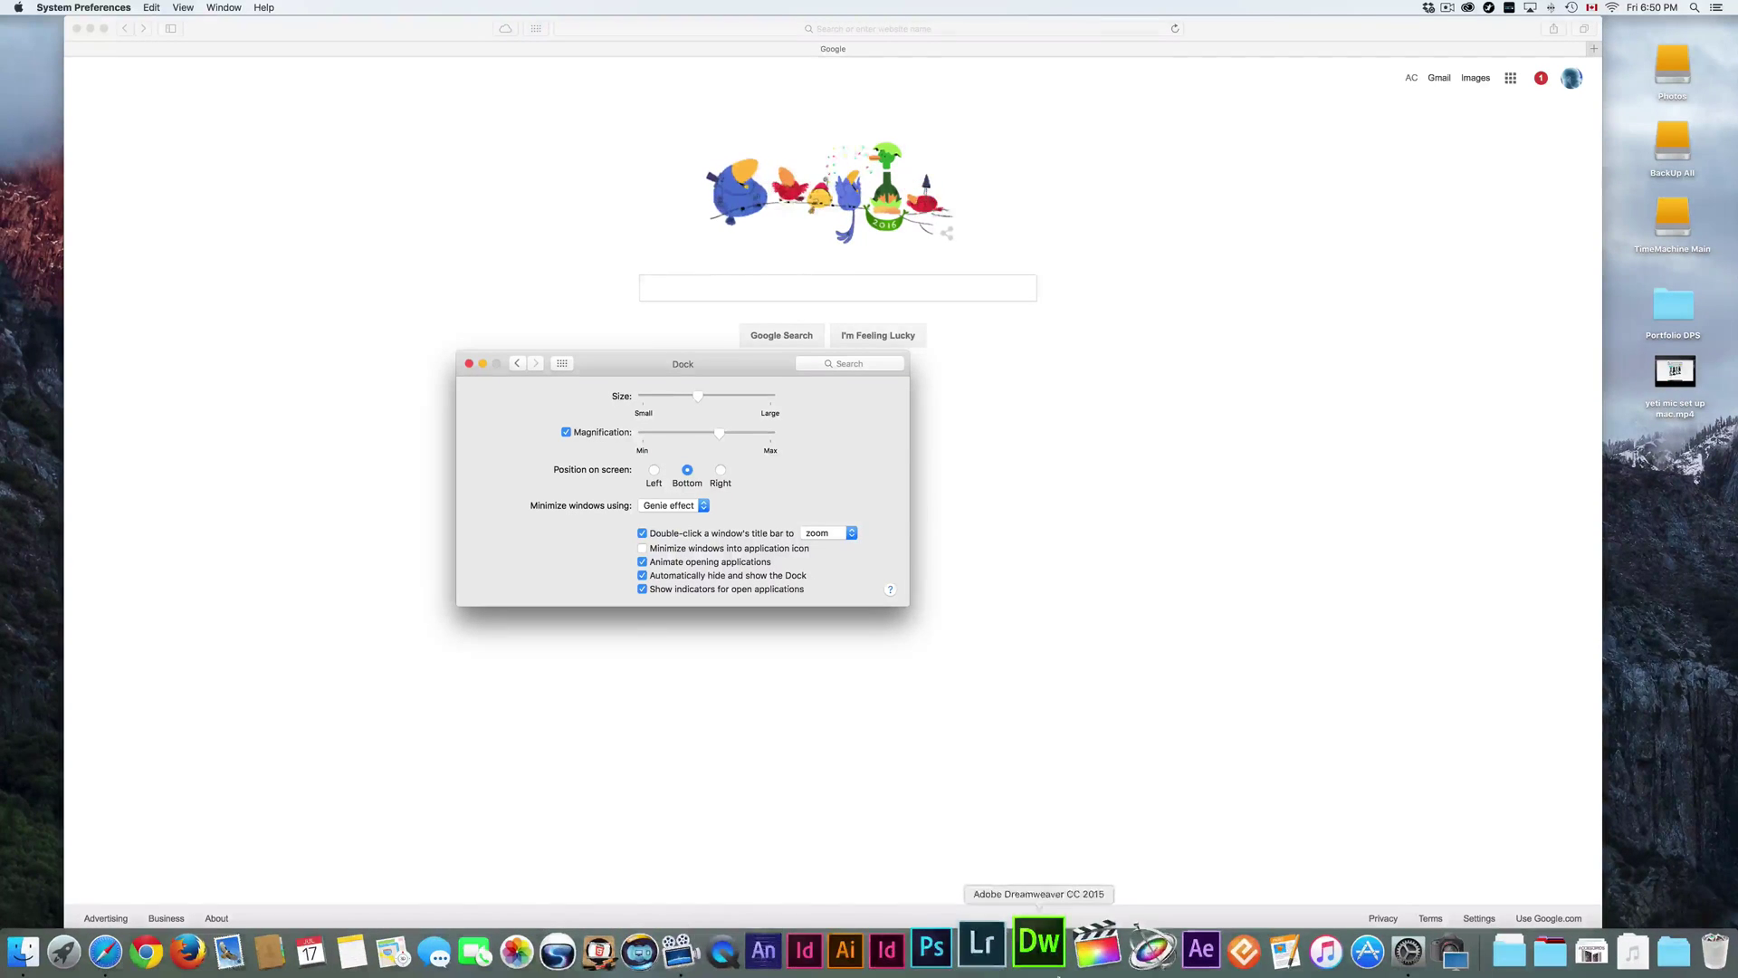
- Go to the Energy Saver settings and open the startup and sleep schedule
{"action": "left_click", "coordinate": [561, 363]}
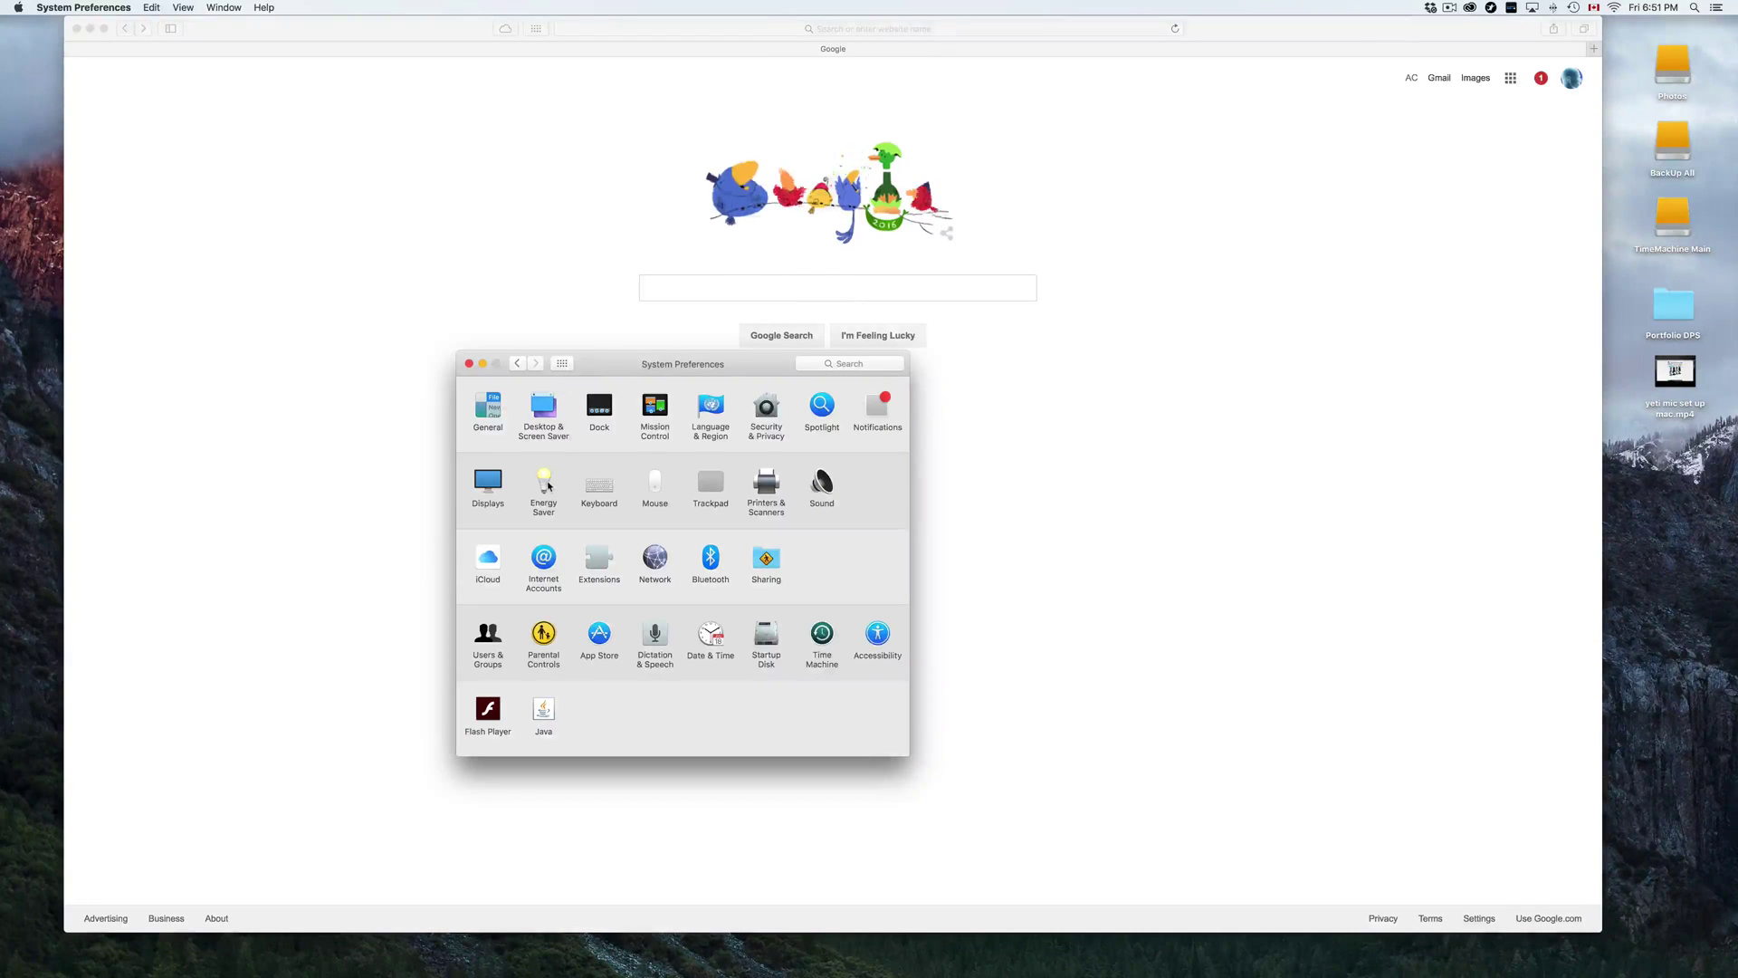
{"action": "left_click", "coordinate": [546, 484]}
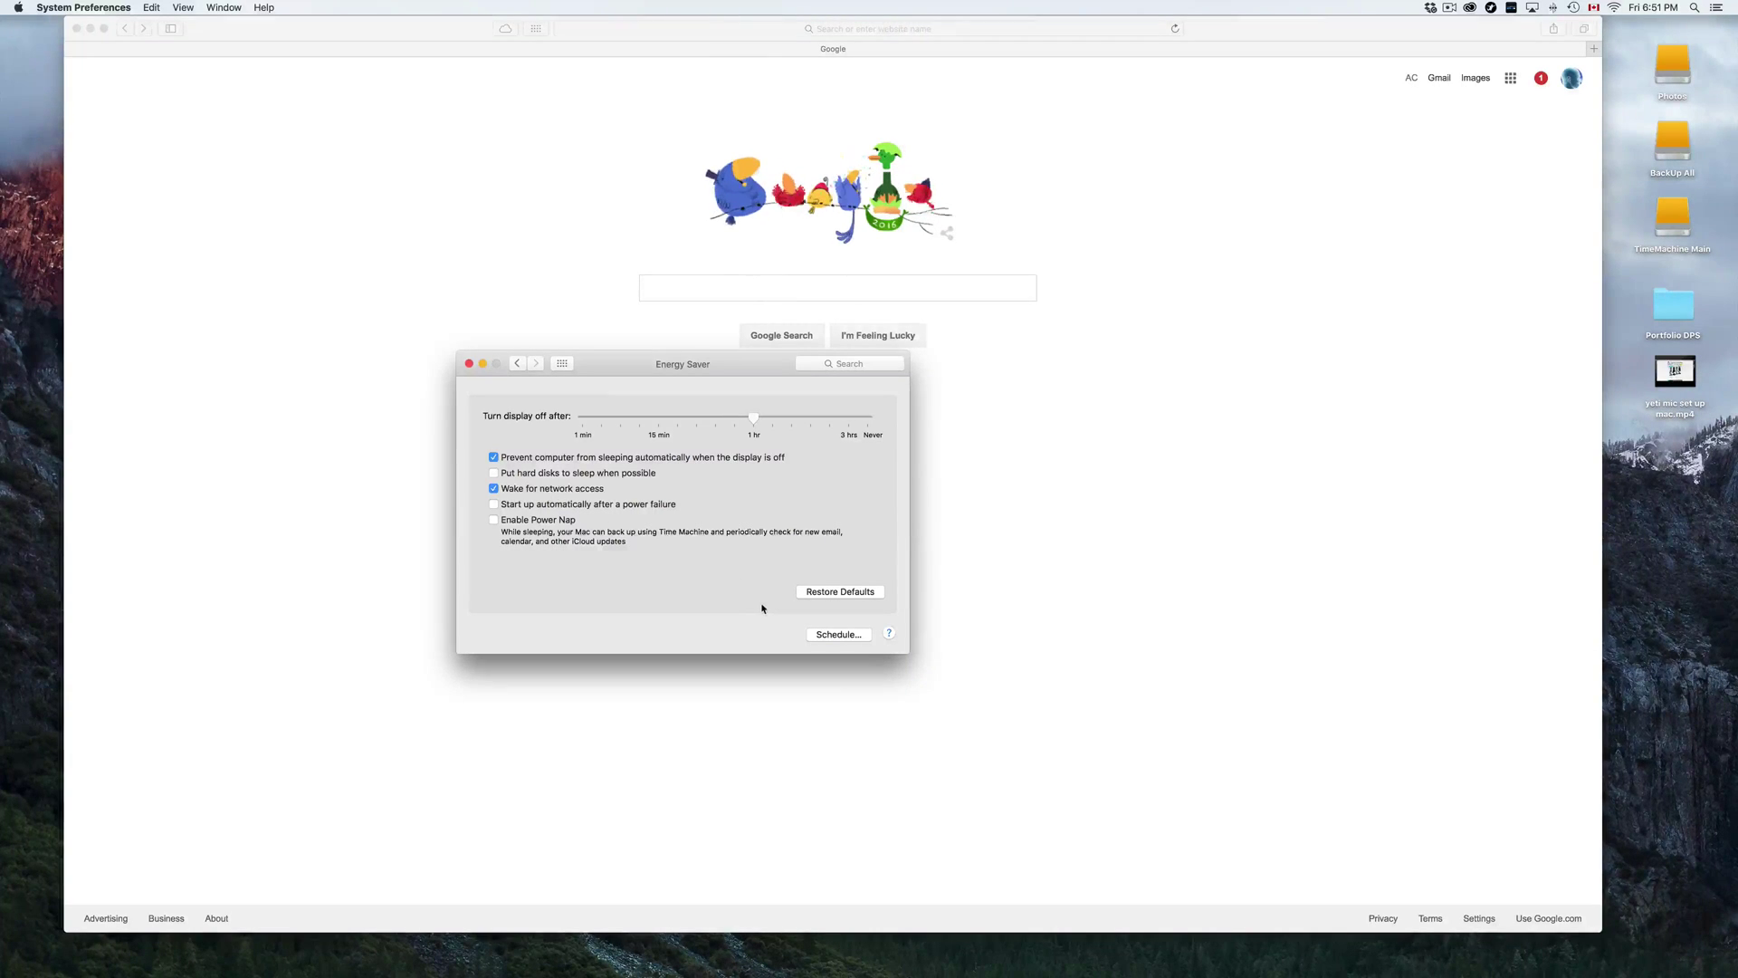
{"action": "left_click", "coordinate": [821, 636]}
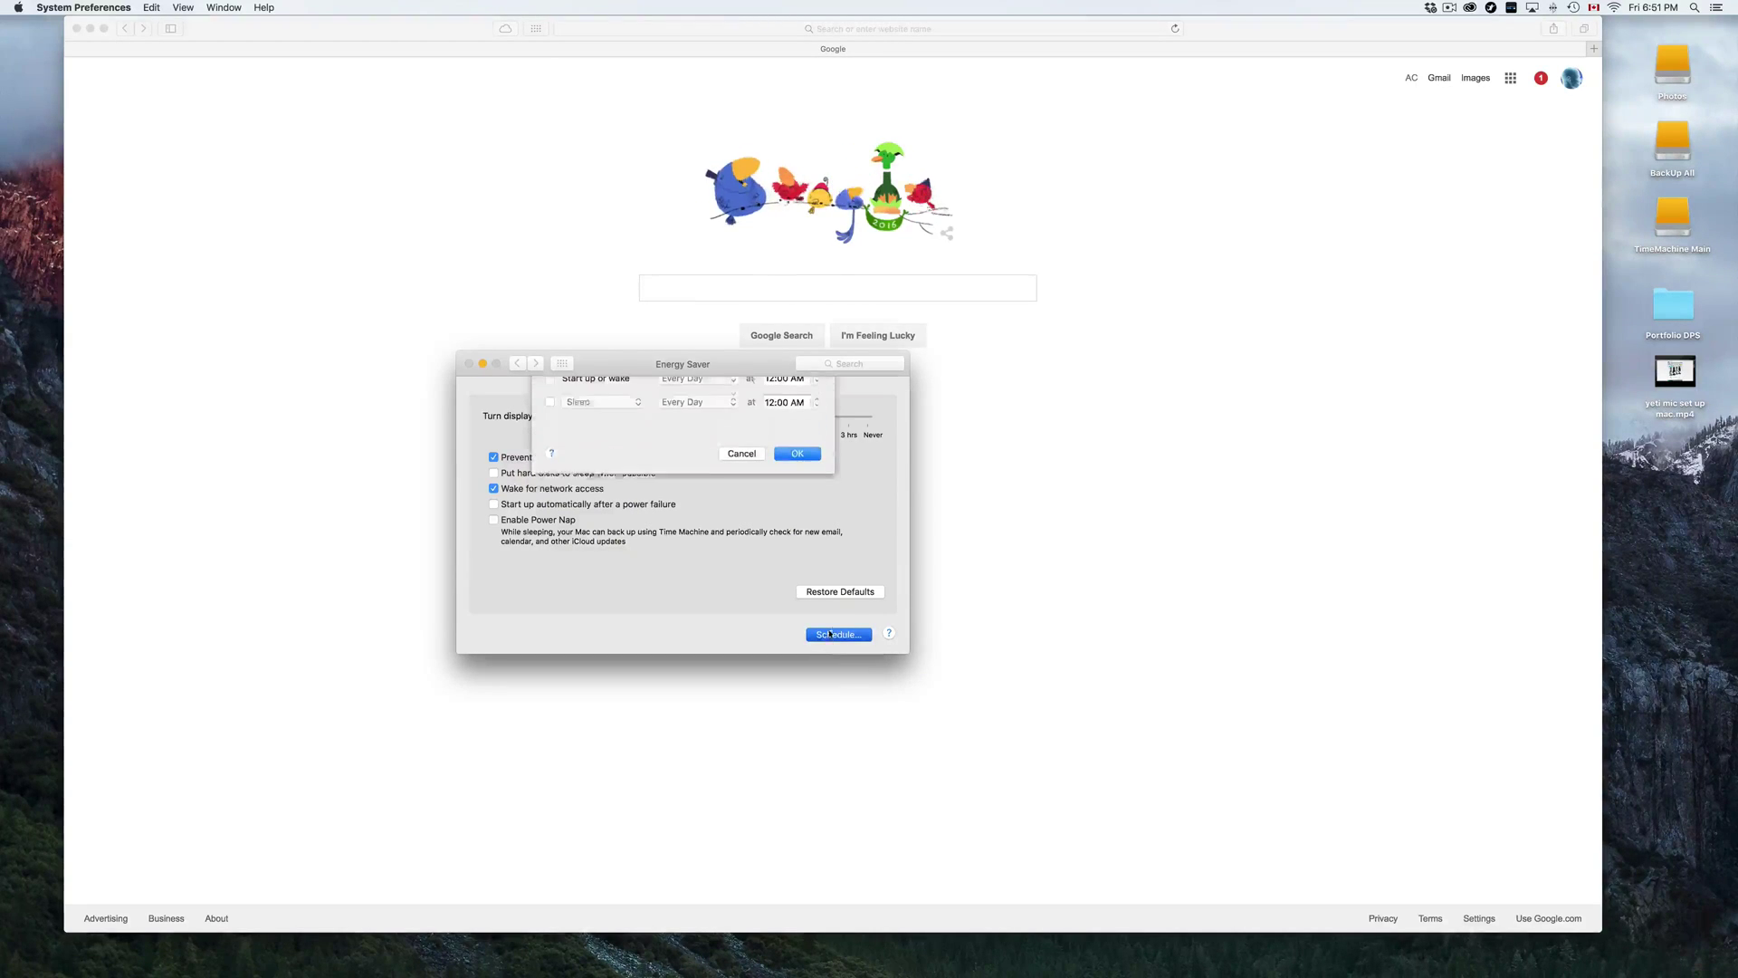
- Try scheduling a daily shut down at 12:00 AM, switch the entry off, and cancel the schedule dialog
{"action": "left_click", "coordinate": [550, 419]}
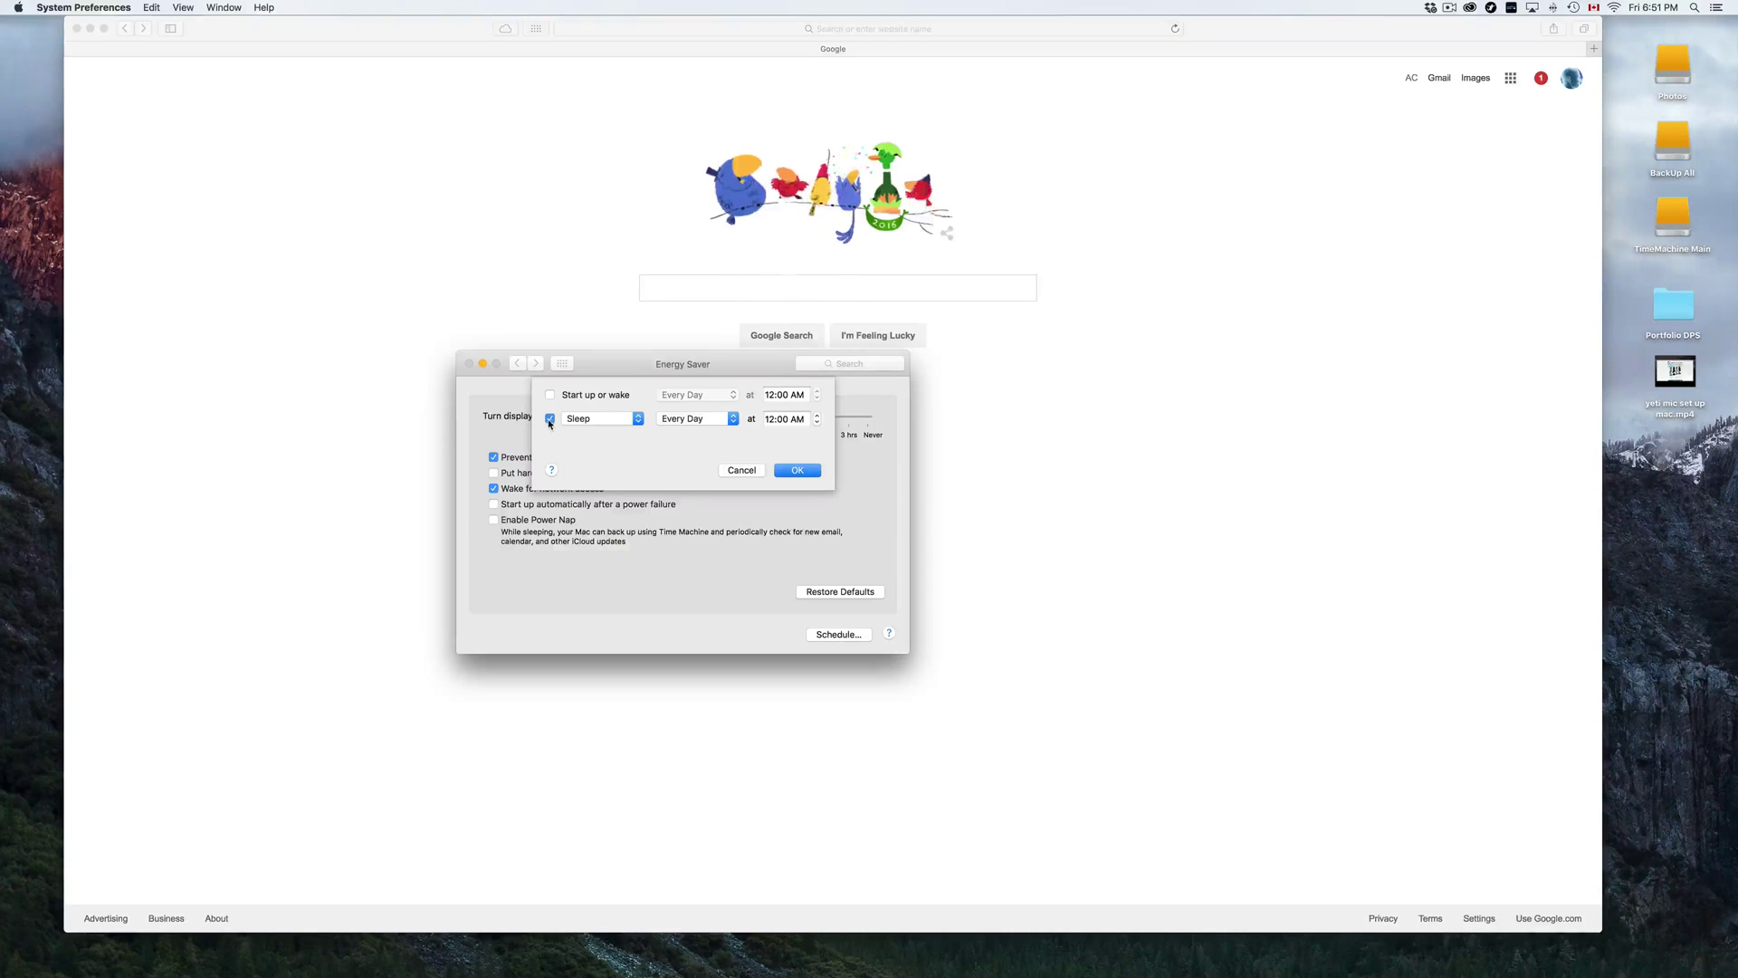
{"action": "left_click", "coordinate": [616, 422]}
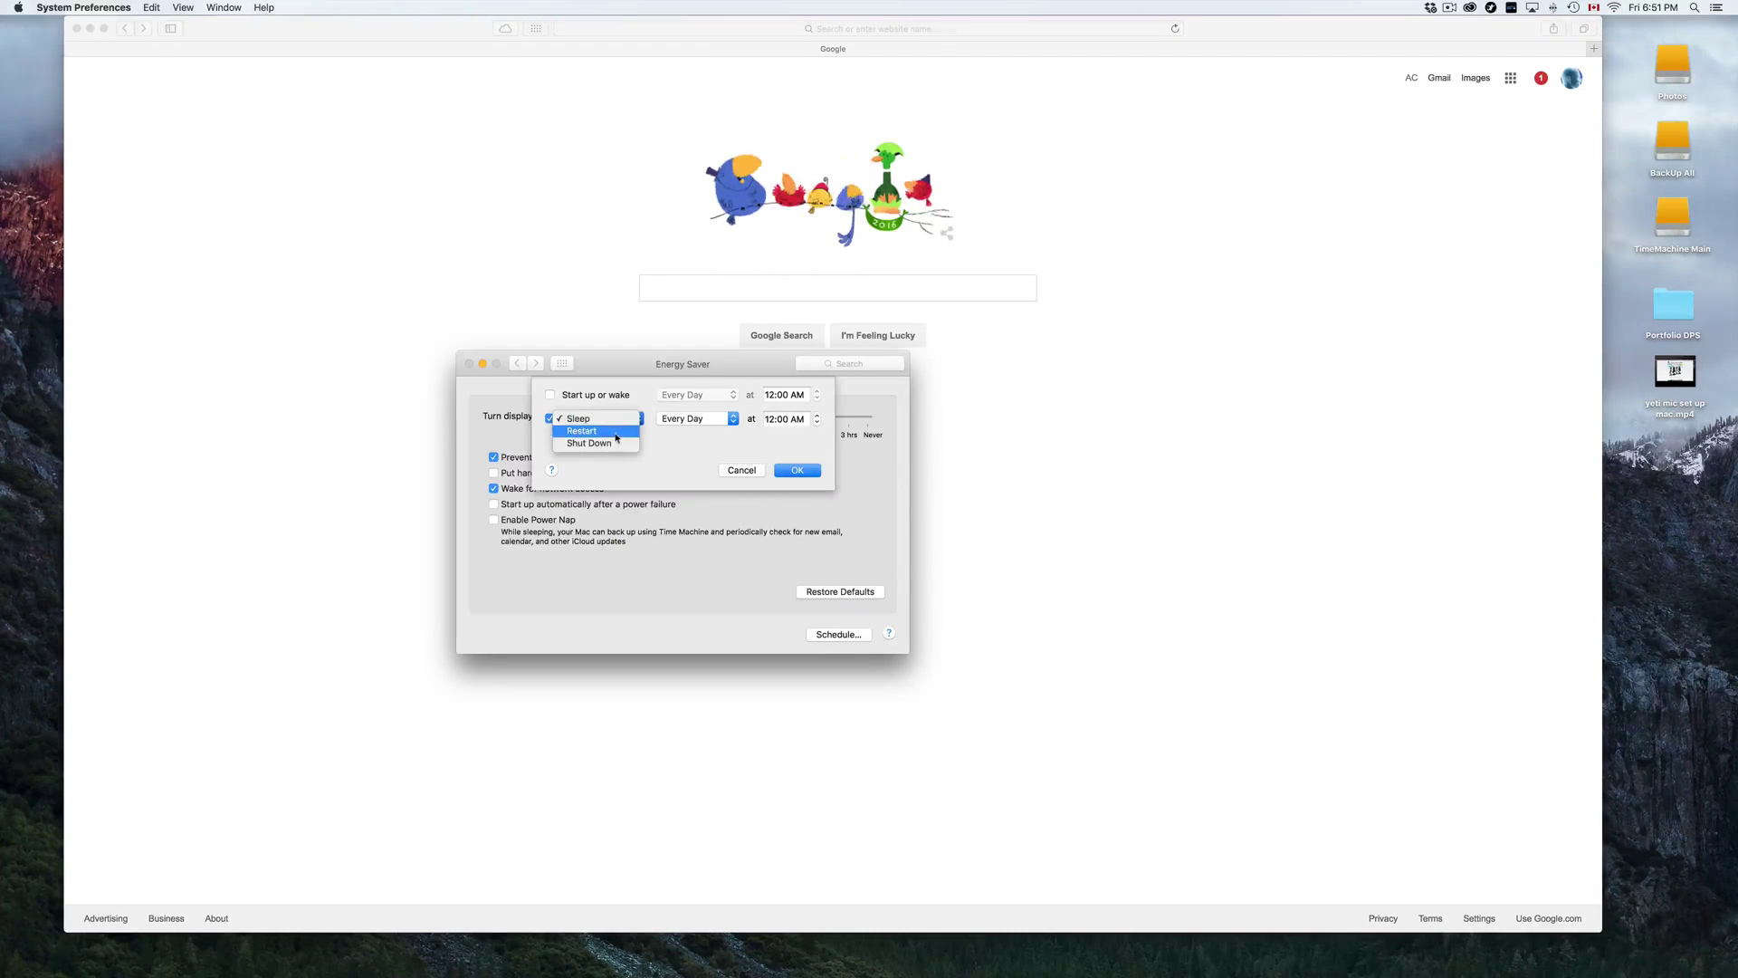
{"action": "left_click", "coordinate": [611, 443]}
{"action": "left_click", "coordinate": [692, 421]}
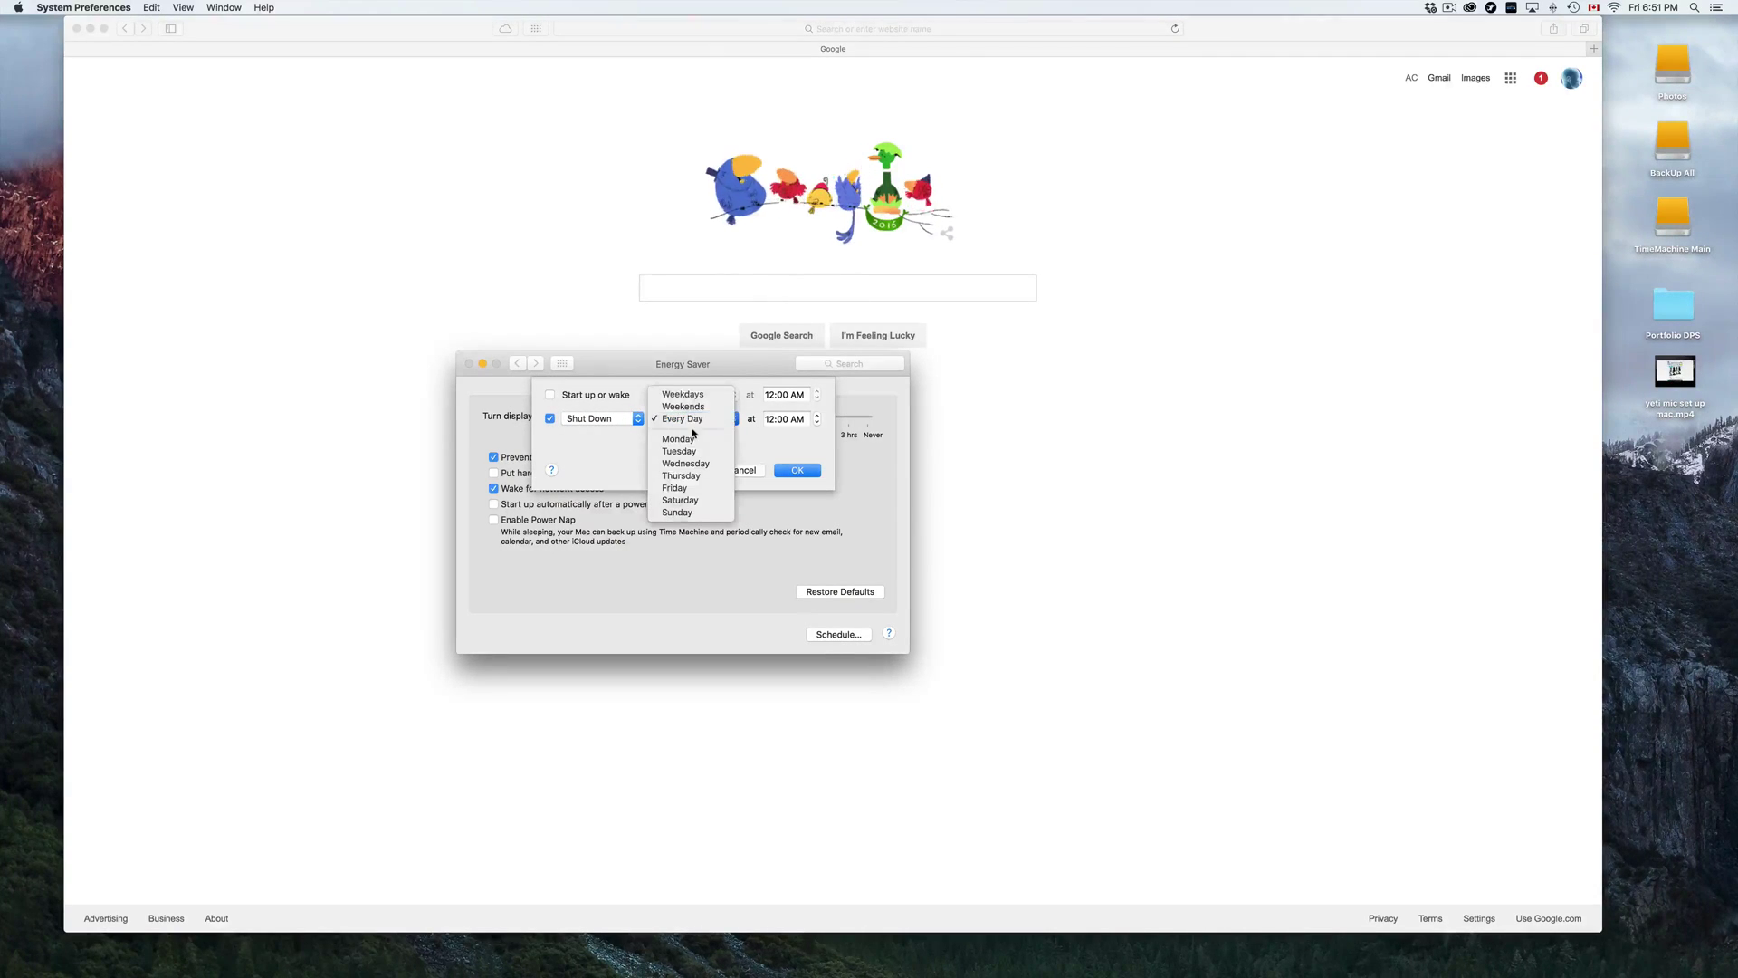
{"action": "left_click", "coordinate": [694, 422]}
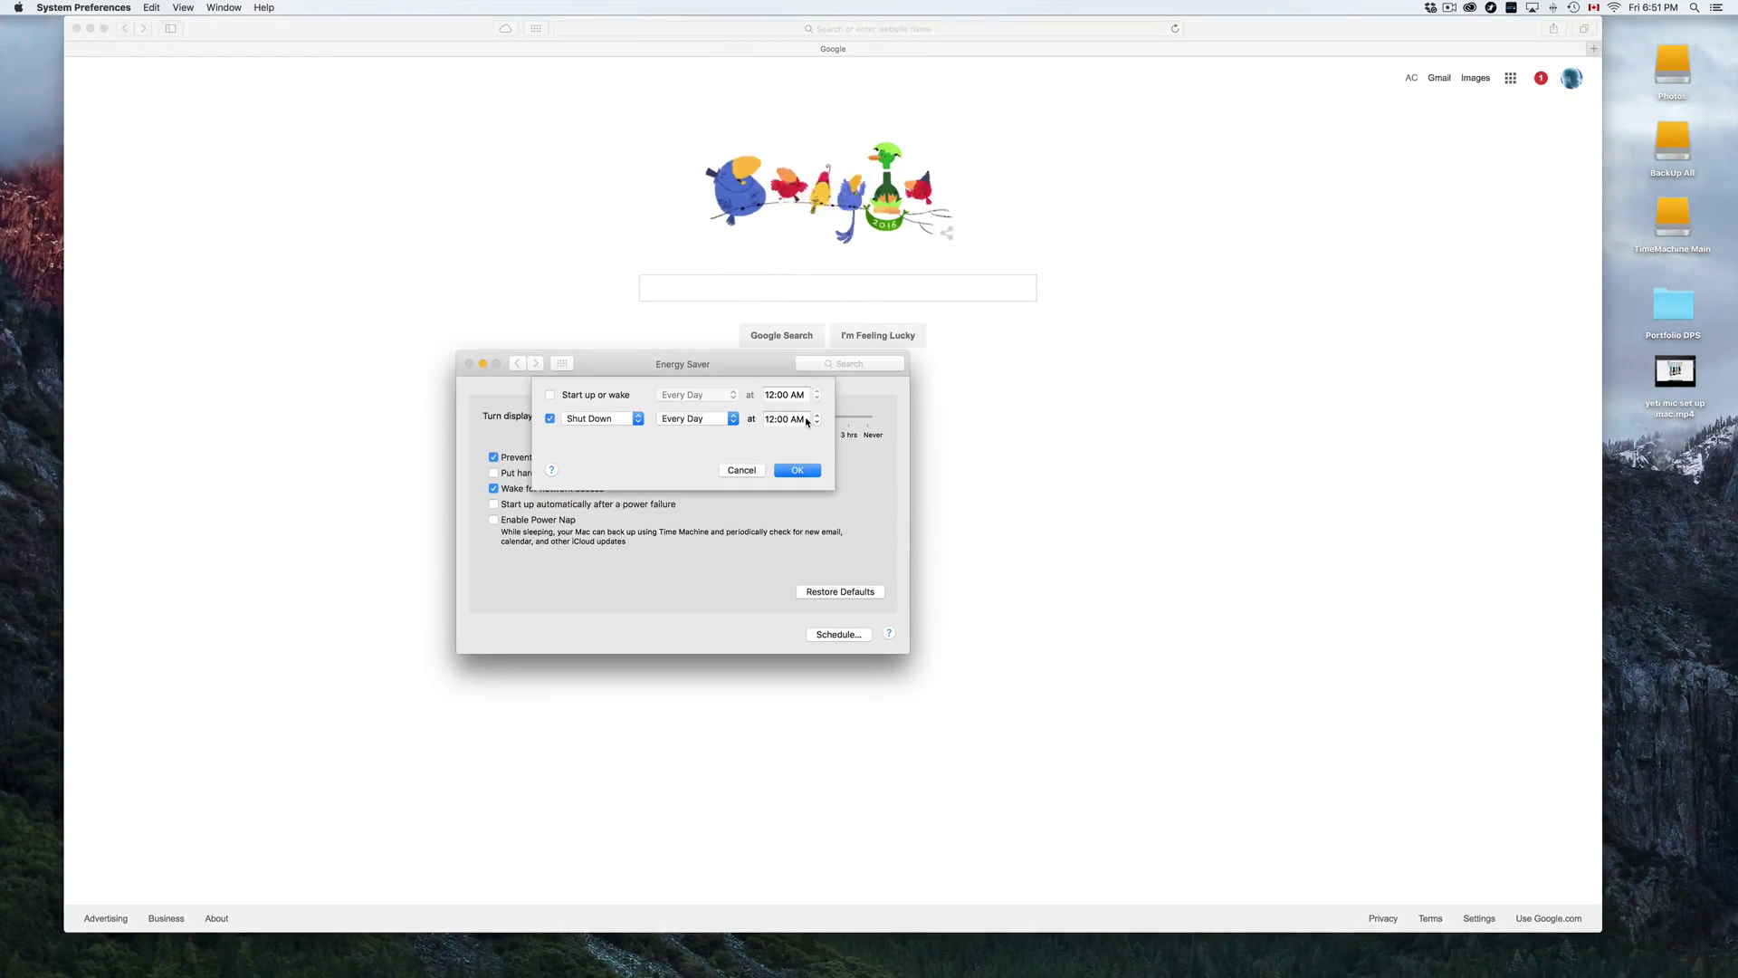
{"action": "left_click", "coordinate": [550, 419]}
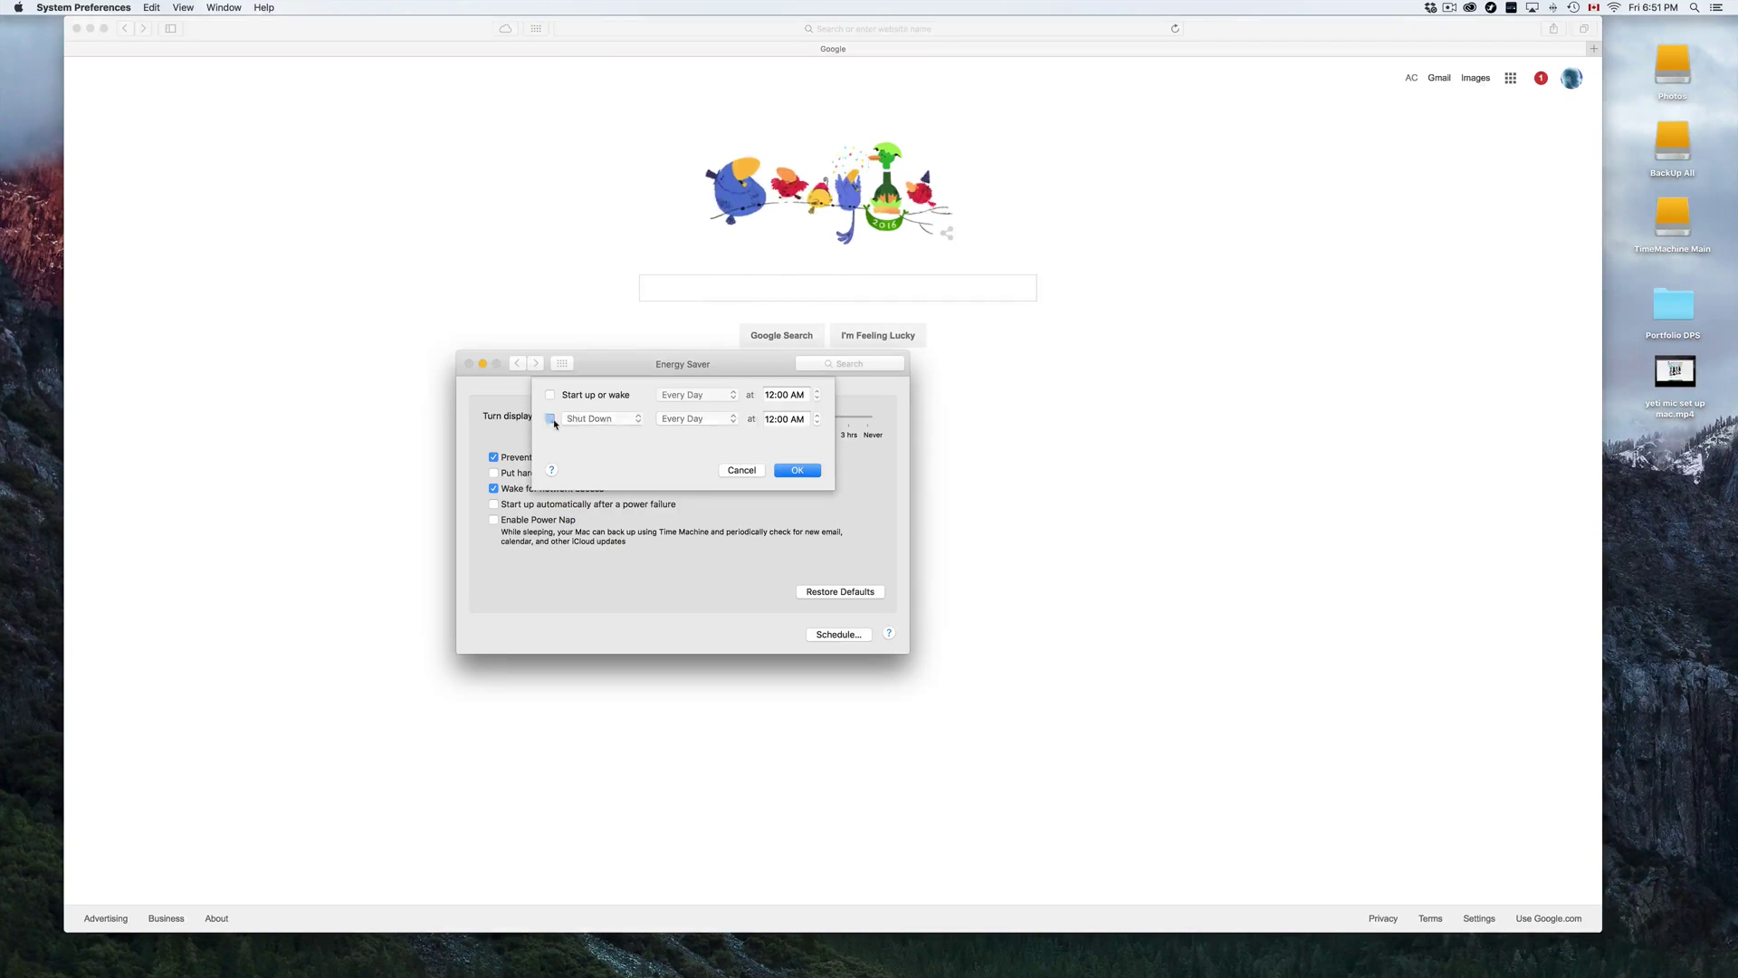
{"action": "left_click", "coordinate": [742, 470]}
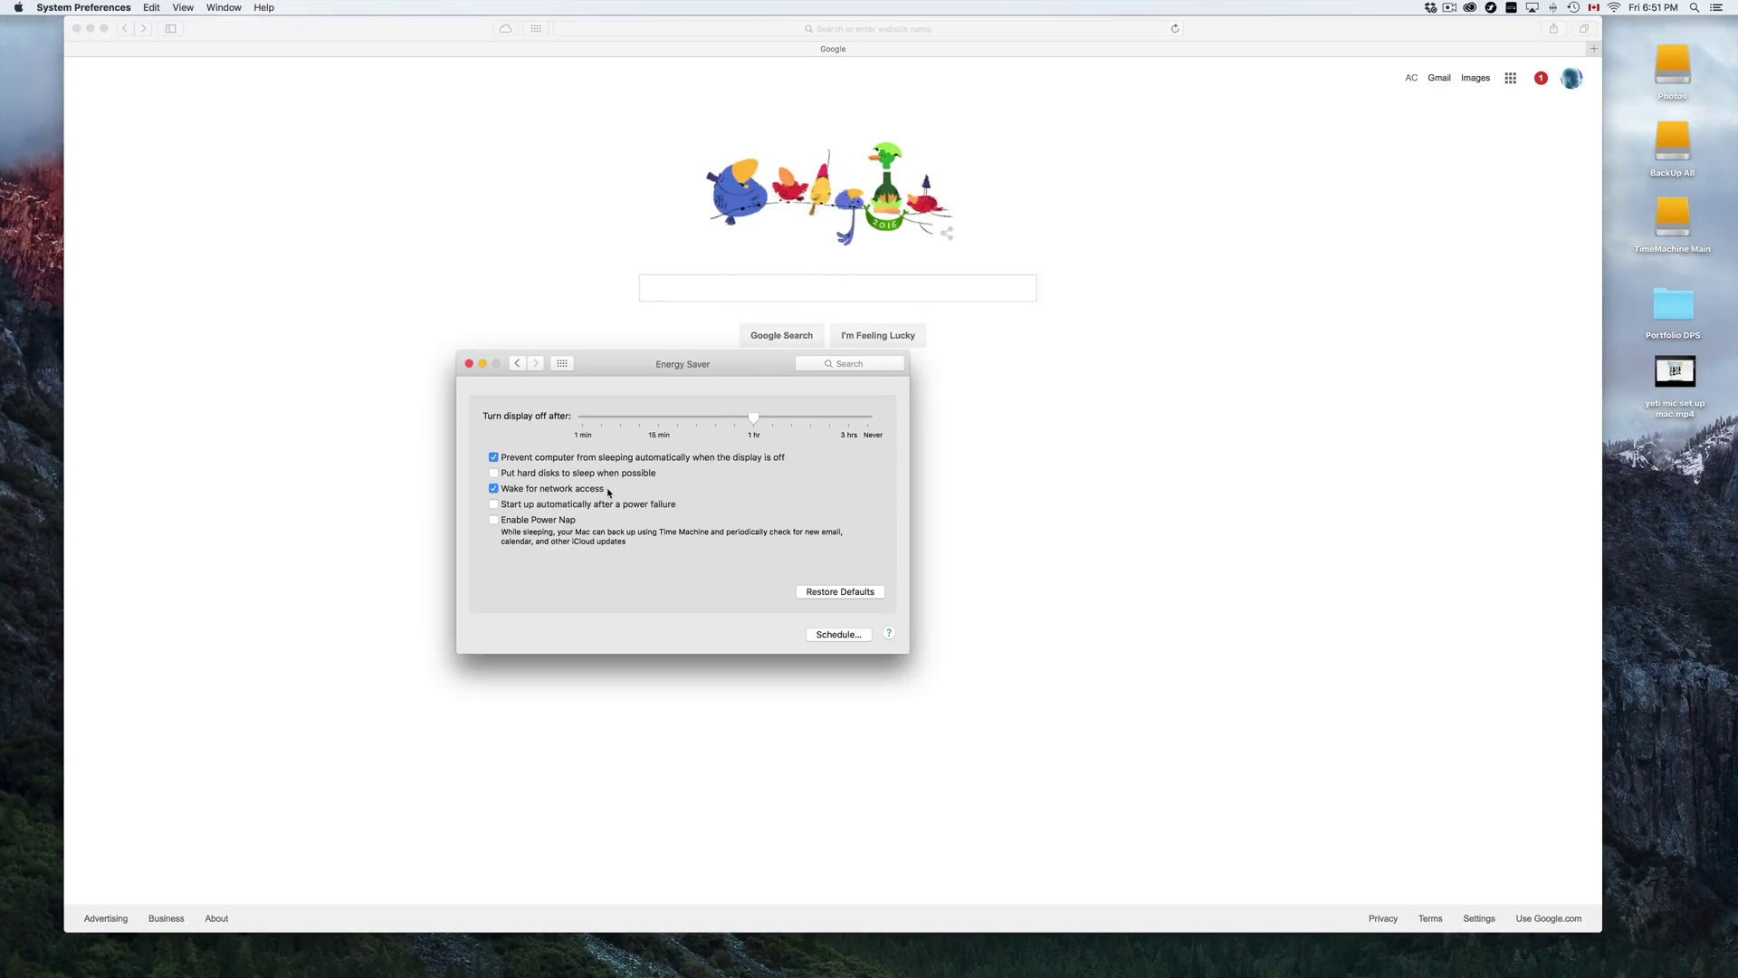
- Shift the Energy Saver window slightly, close it along with the Safari window, and return to Finder
{"action": "left_click_drag", "start_coordinate": [606, 360], "coordinate": [571, 354]}
{"action": "mouse_move", "coordinate": [710, 415]}
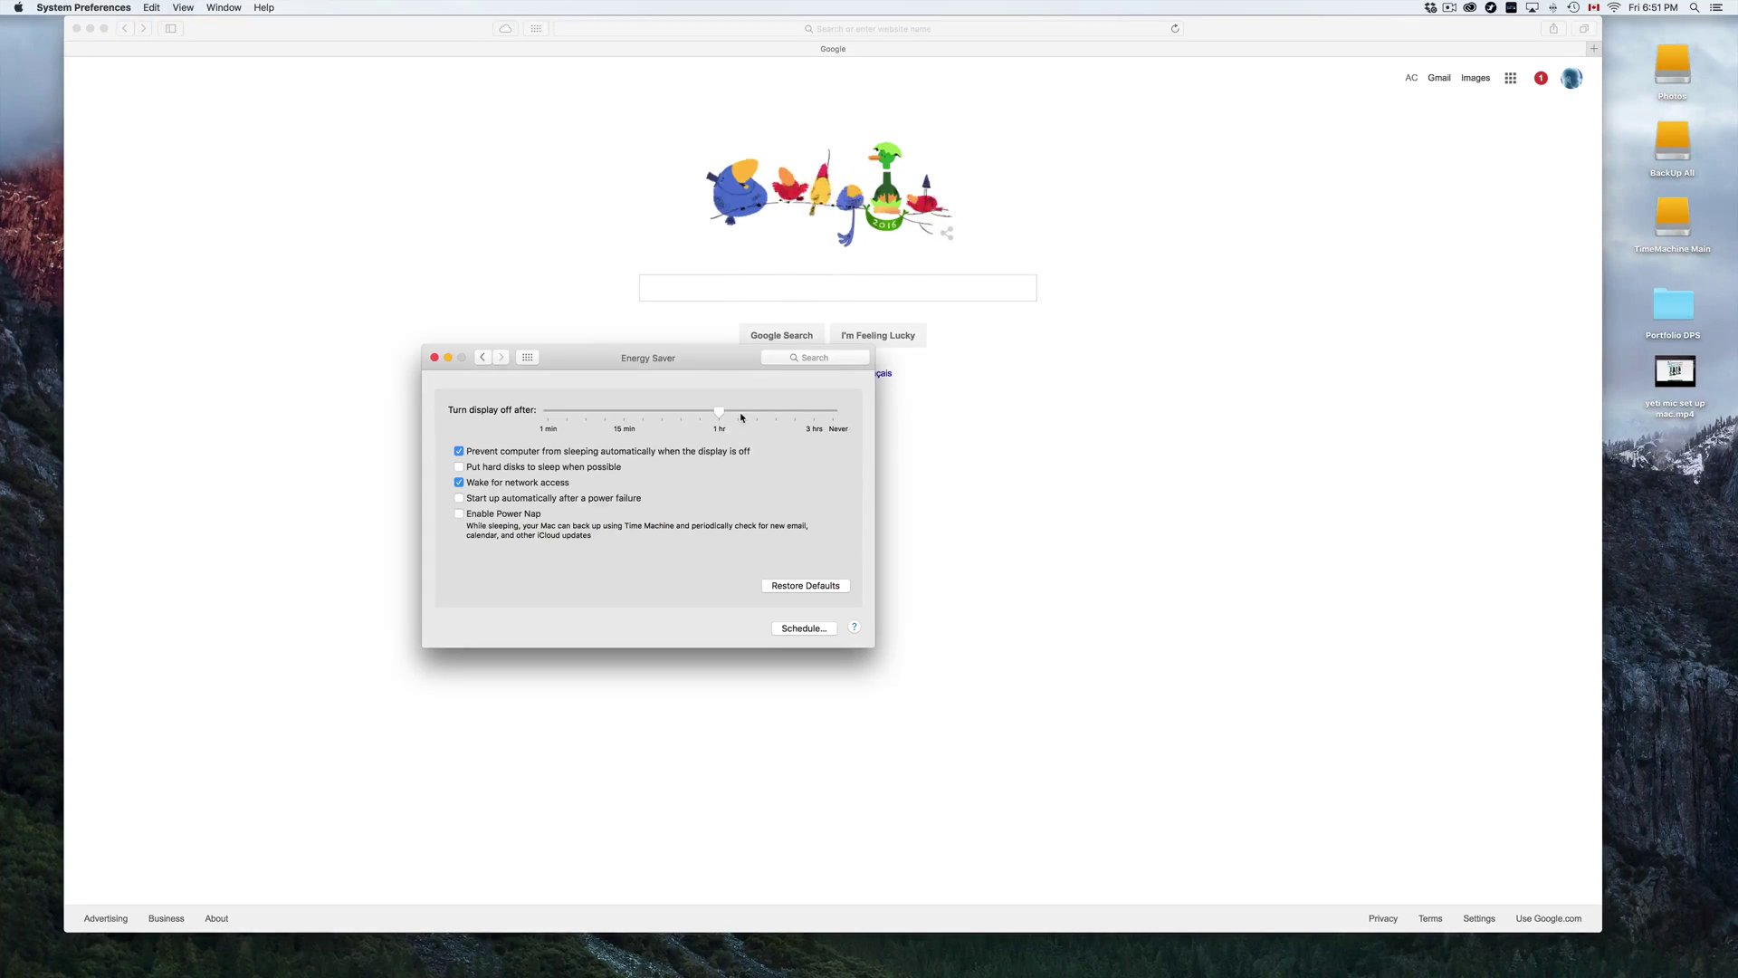
{"action": "left_click", "coordinate": [435, 358]}
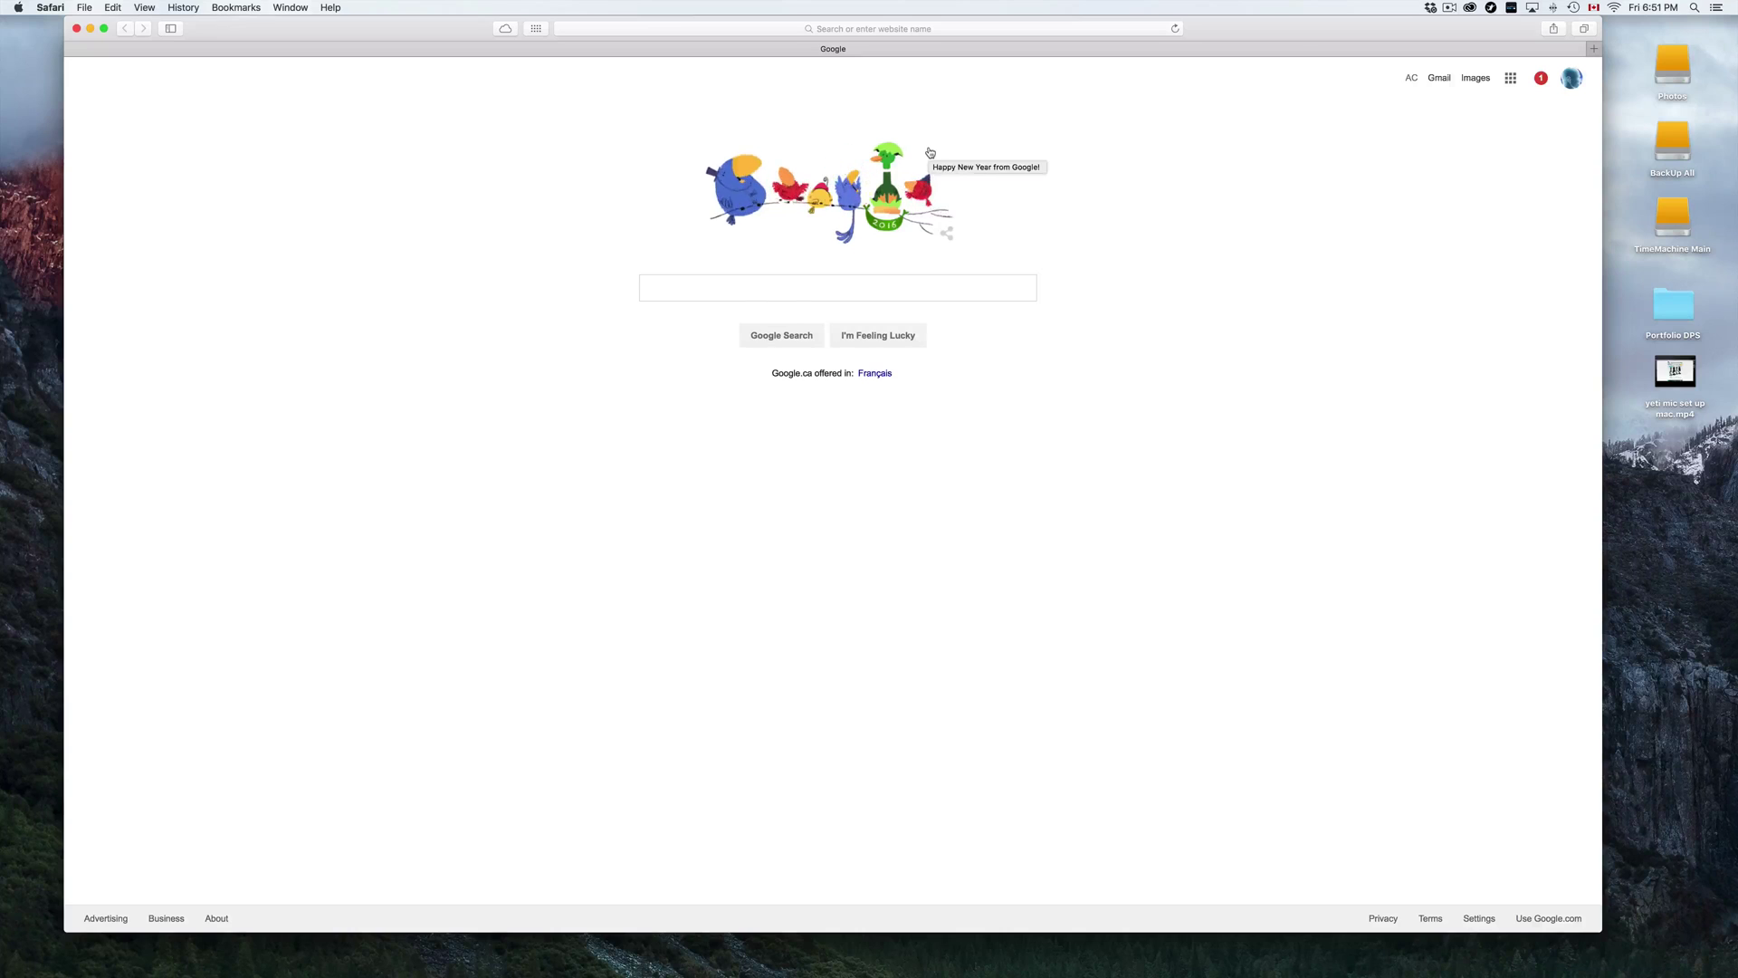
{"action": "left_click", "coordinate": [76, 28]}
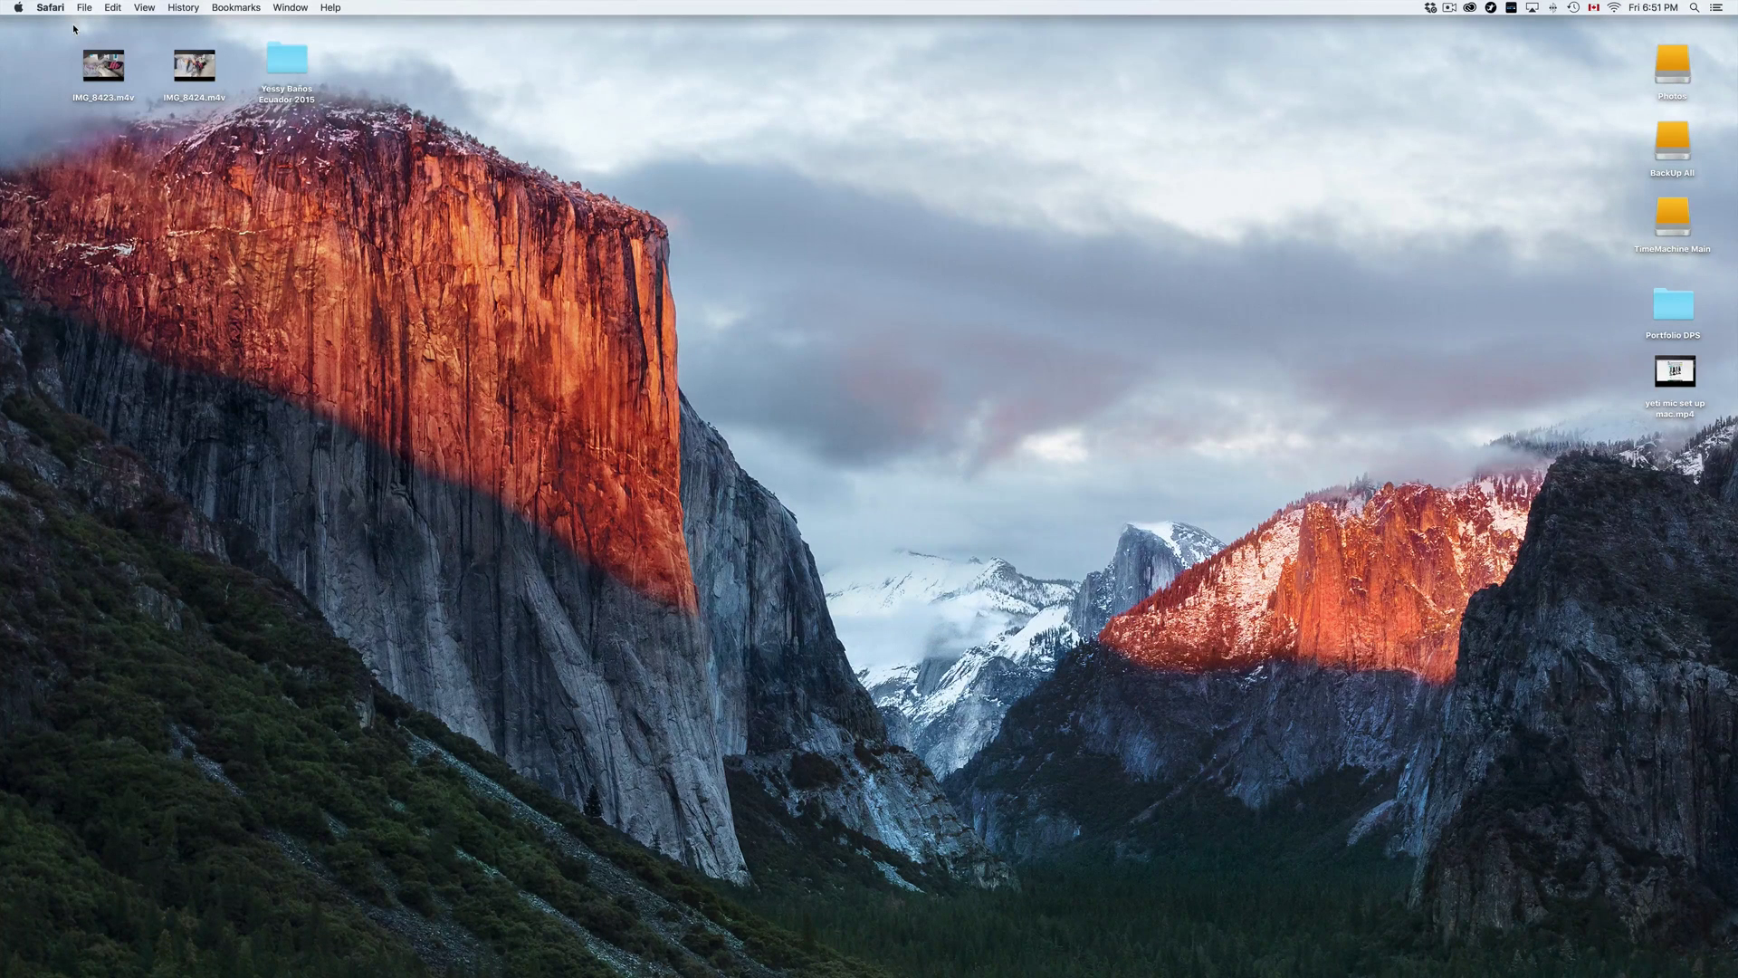
{"action": "left_click", "coordinate": [275, 443]}
- Reopen System Preferences from the Dock, review the App Store update and password settings, and close the window
{"action": "mouse_move", "coordinate": [299, 975]}
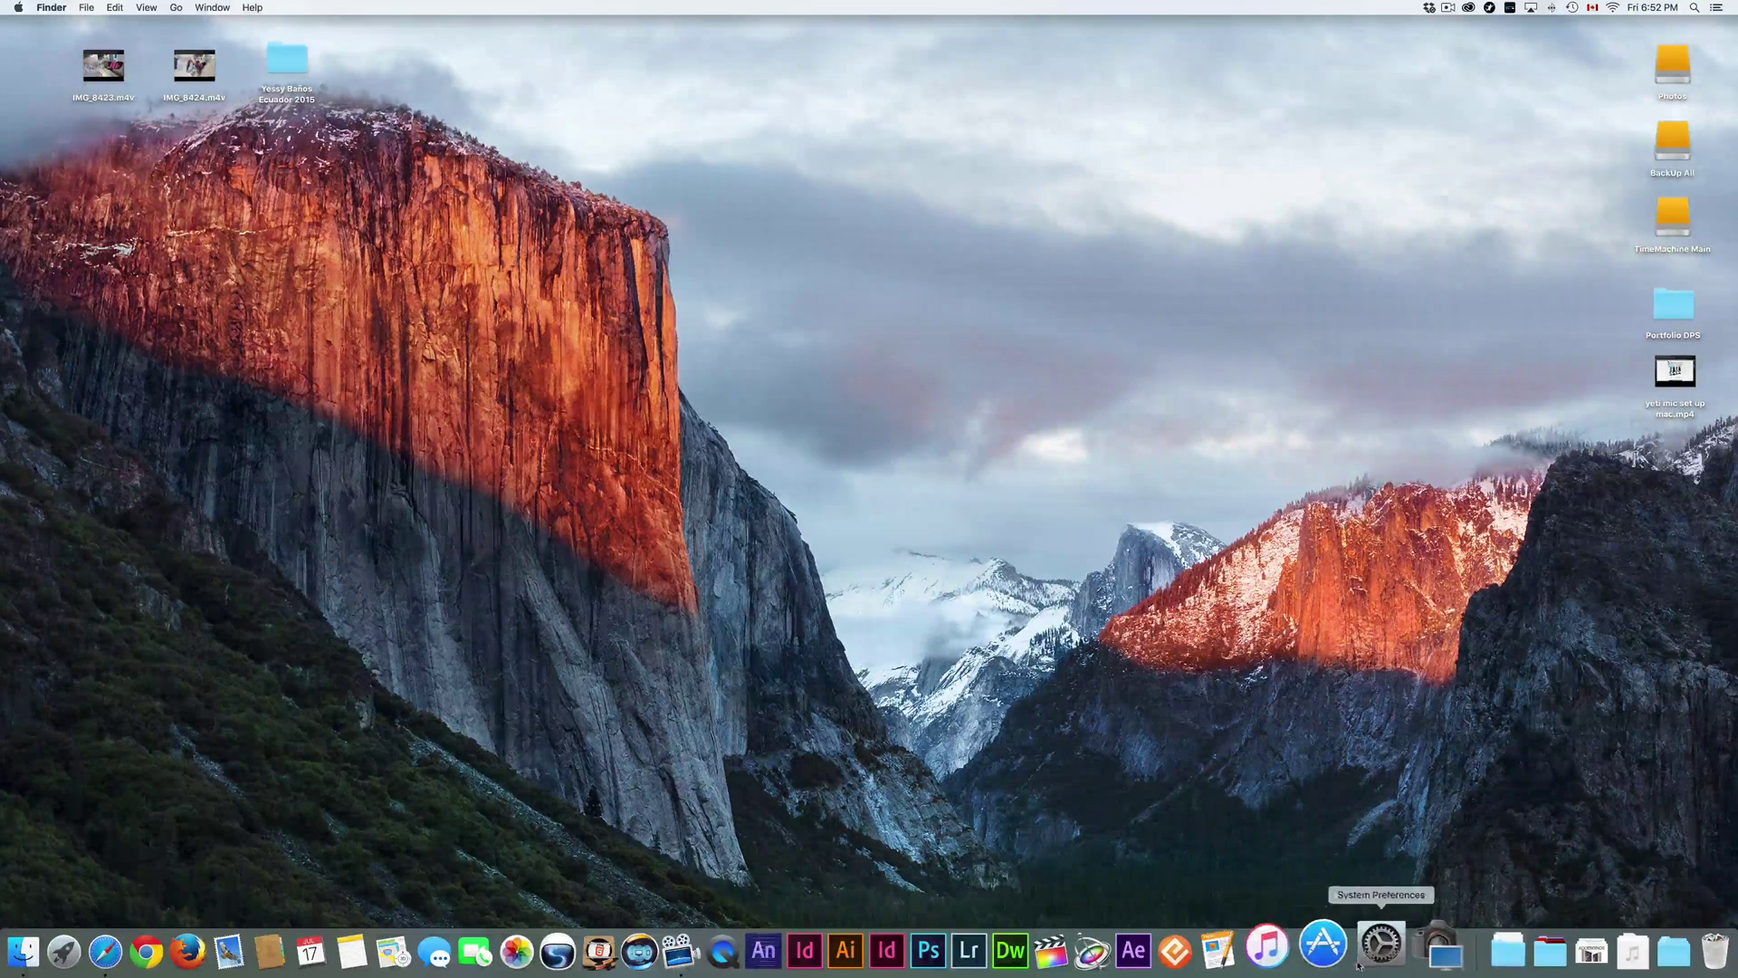
{"action": "left_click", "coordinate": [1365, 965]}
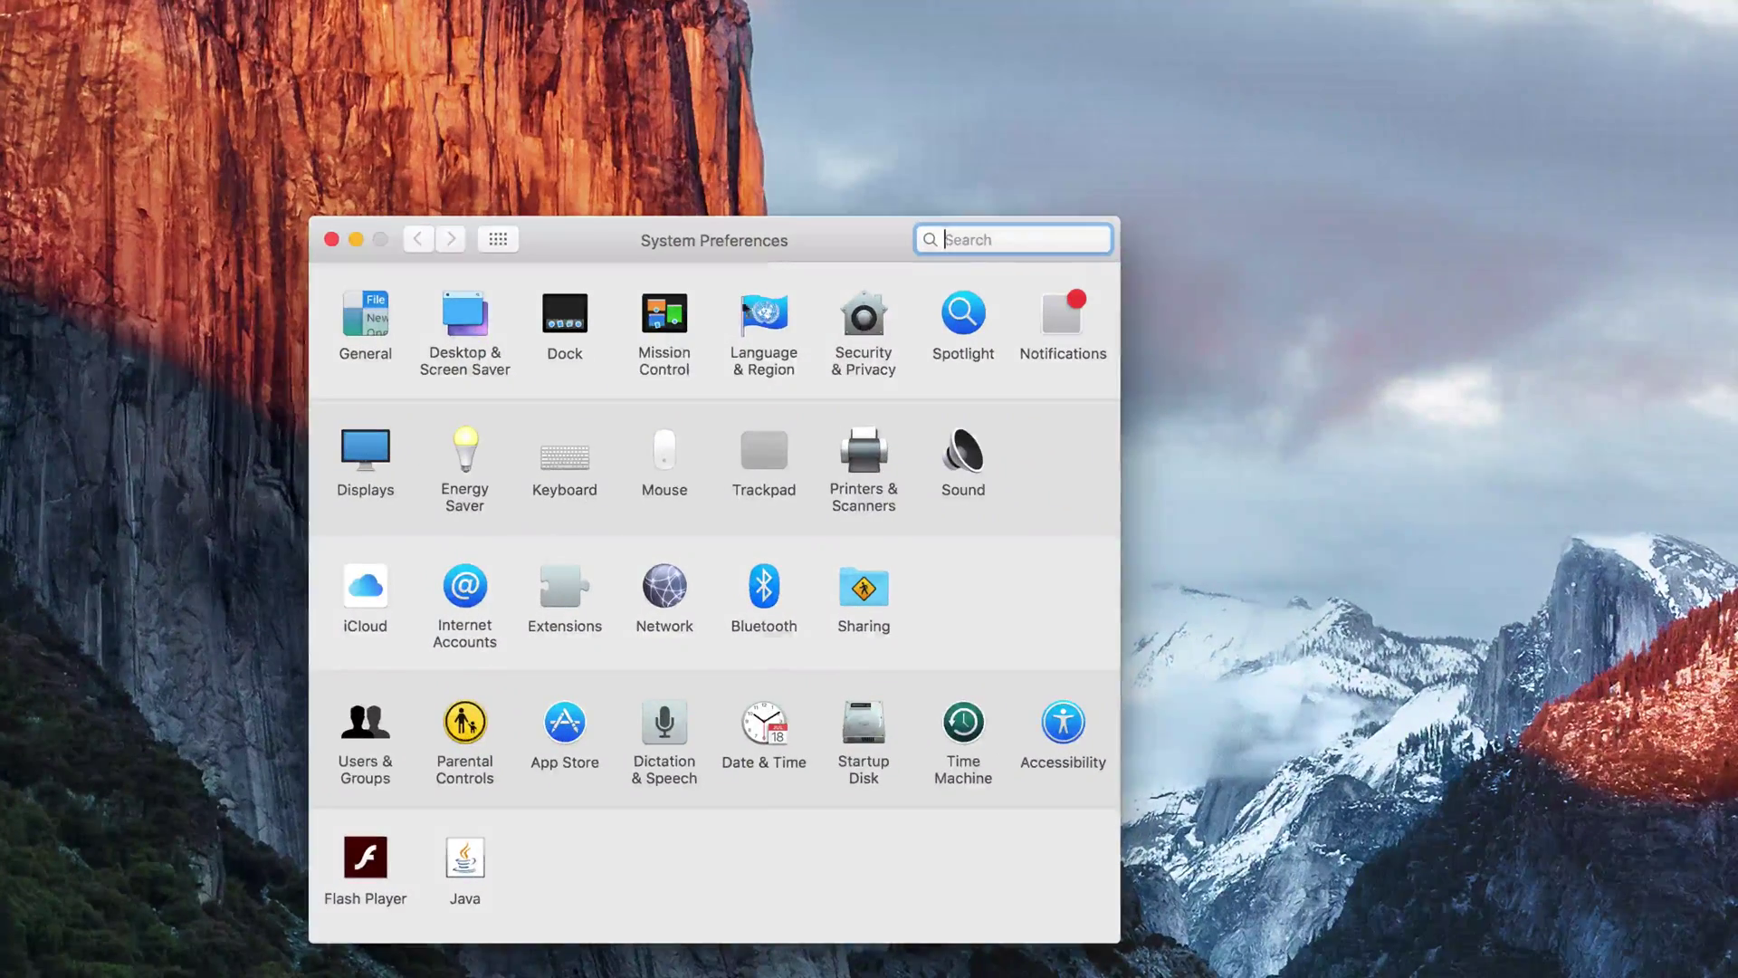
{"action": "left_click_drag", "start_coordinate": [774, 243], "coordinate": [780, 223]}
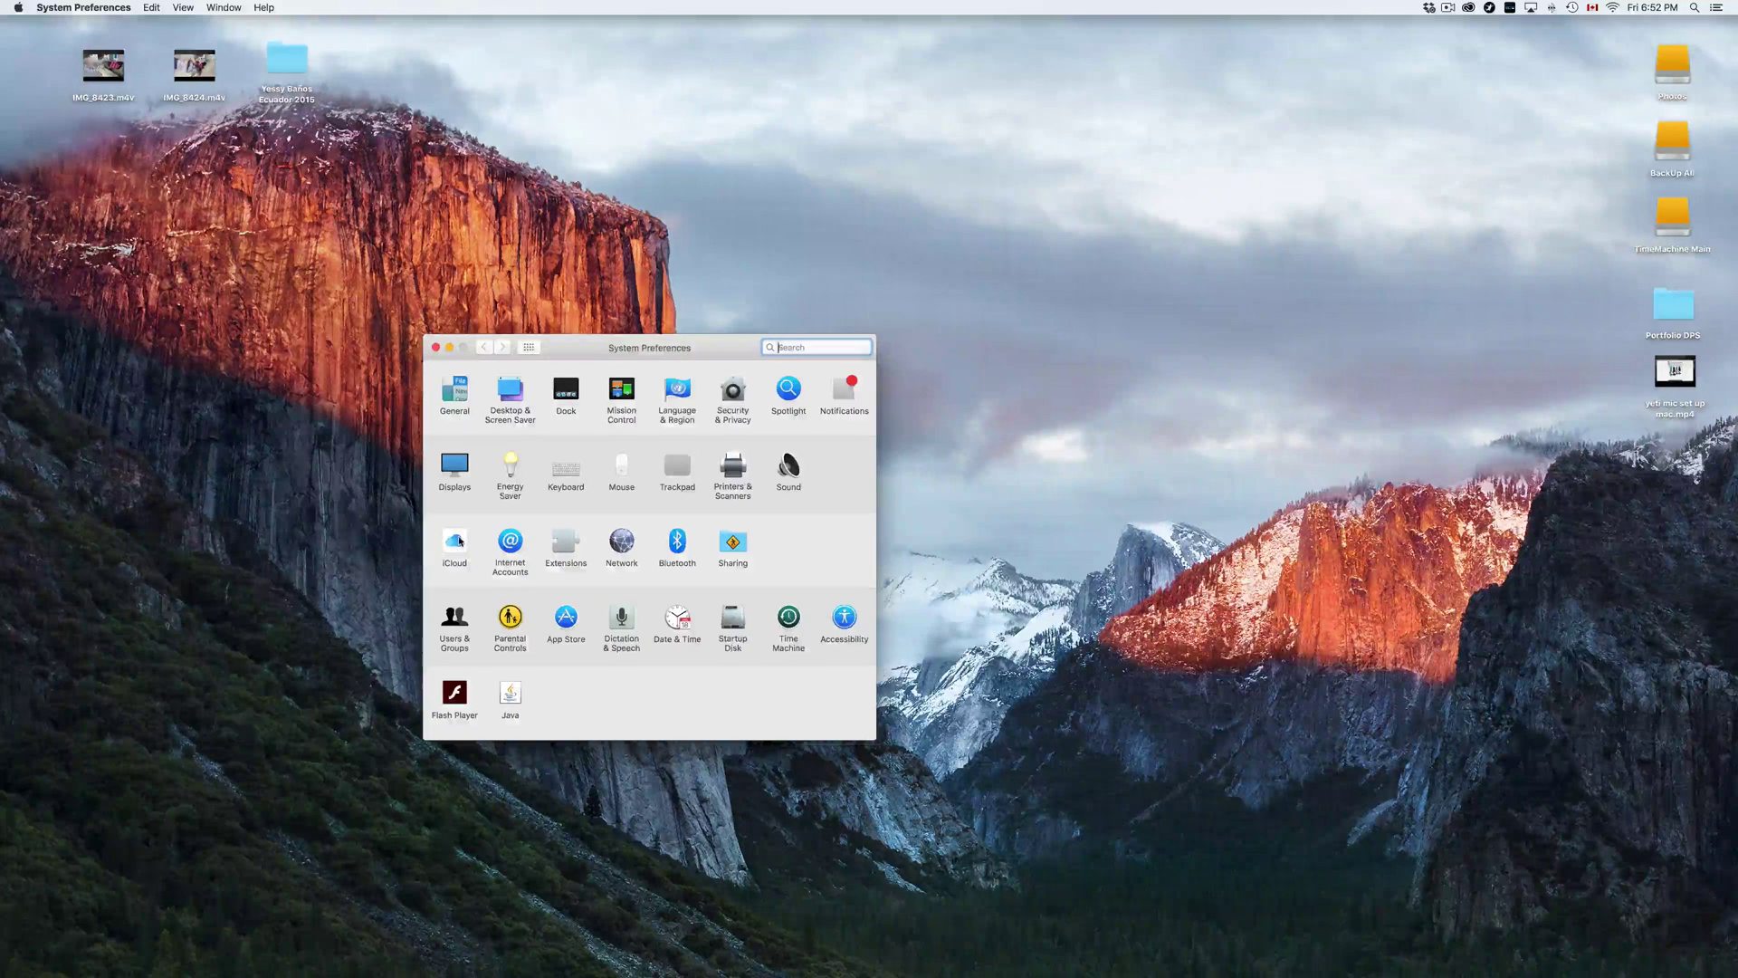
{"action": "left_click", "coordinate": [565, 620]}
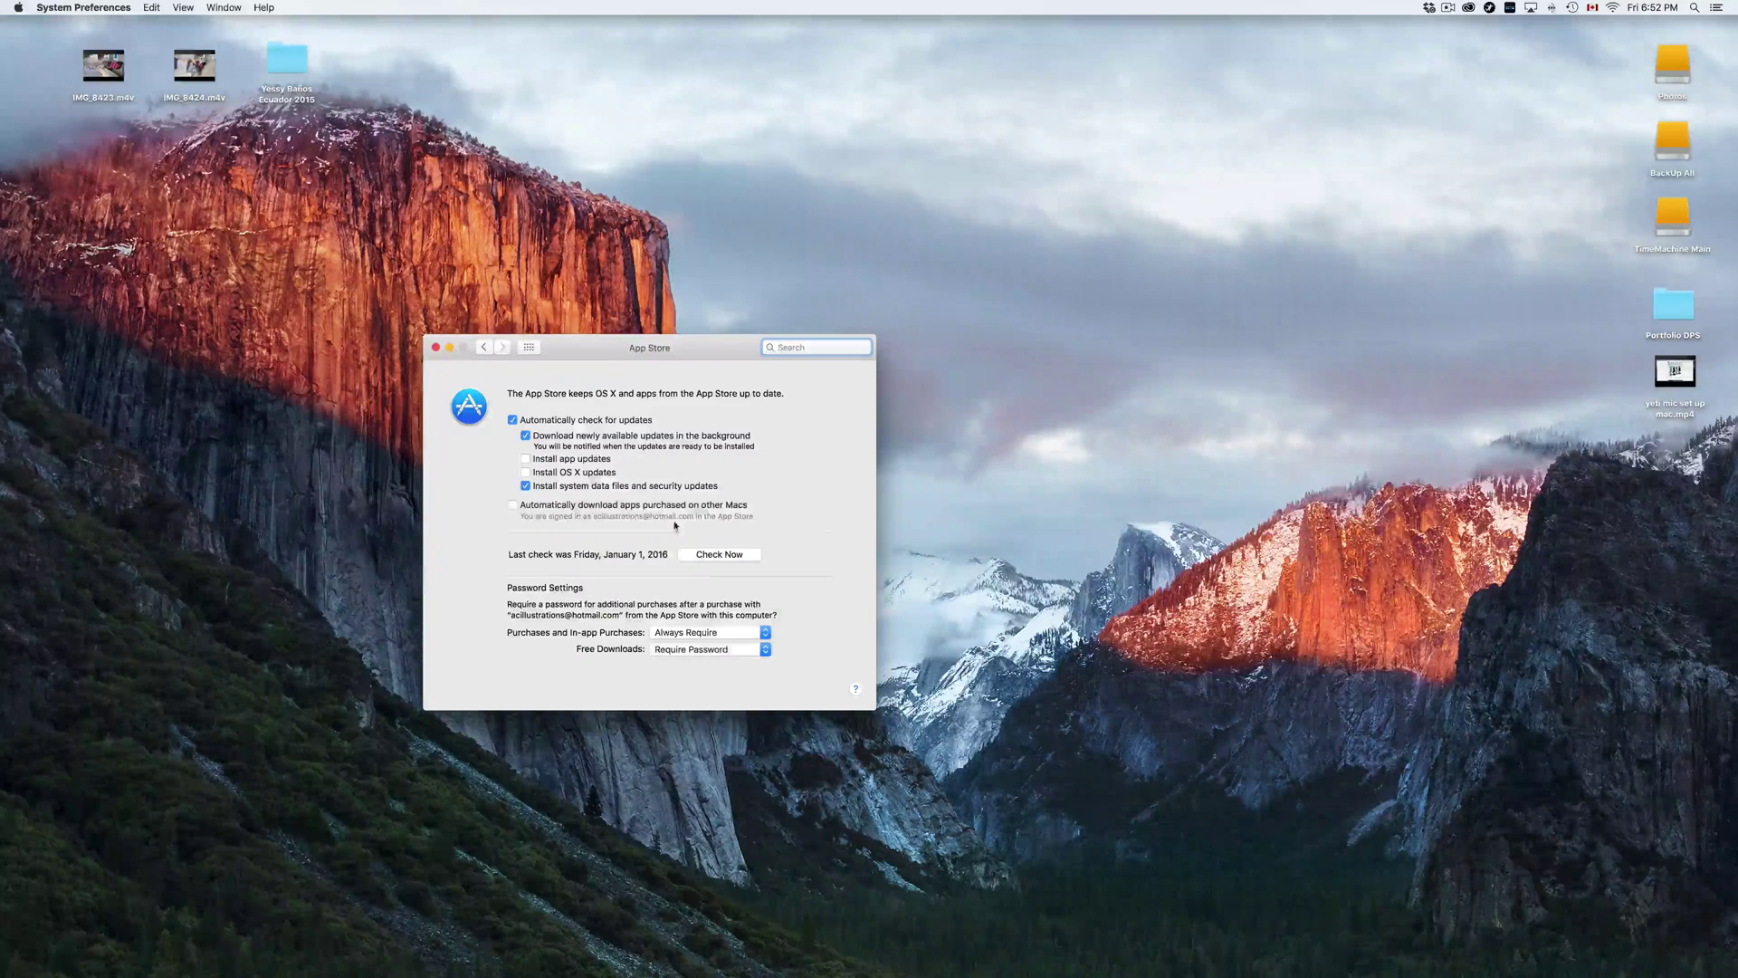
{"action": "left_click", "coordinate": [435, 347]}
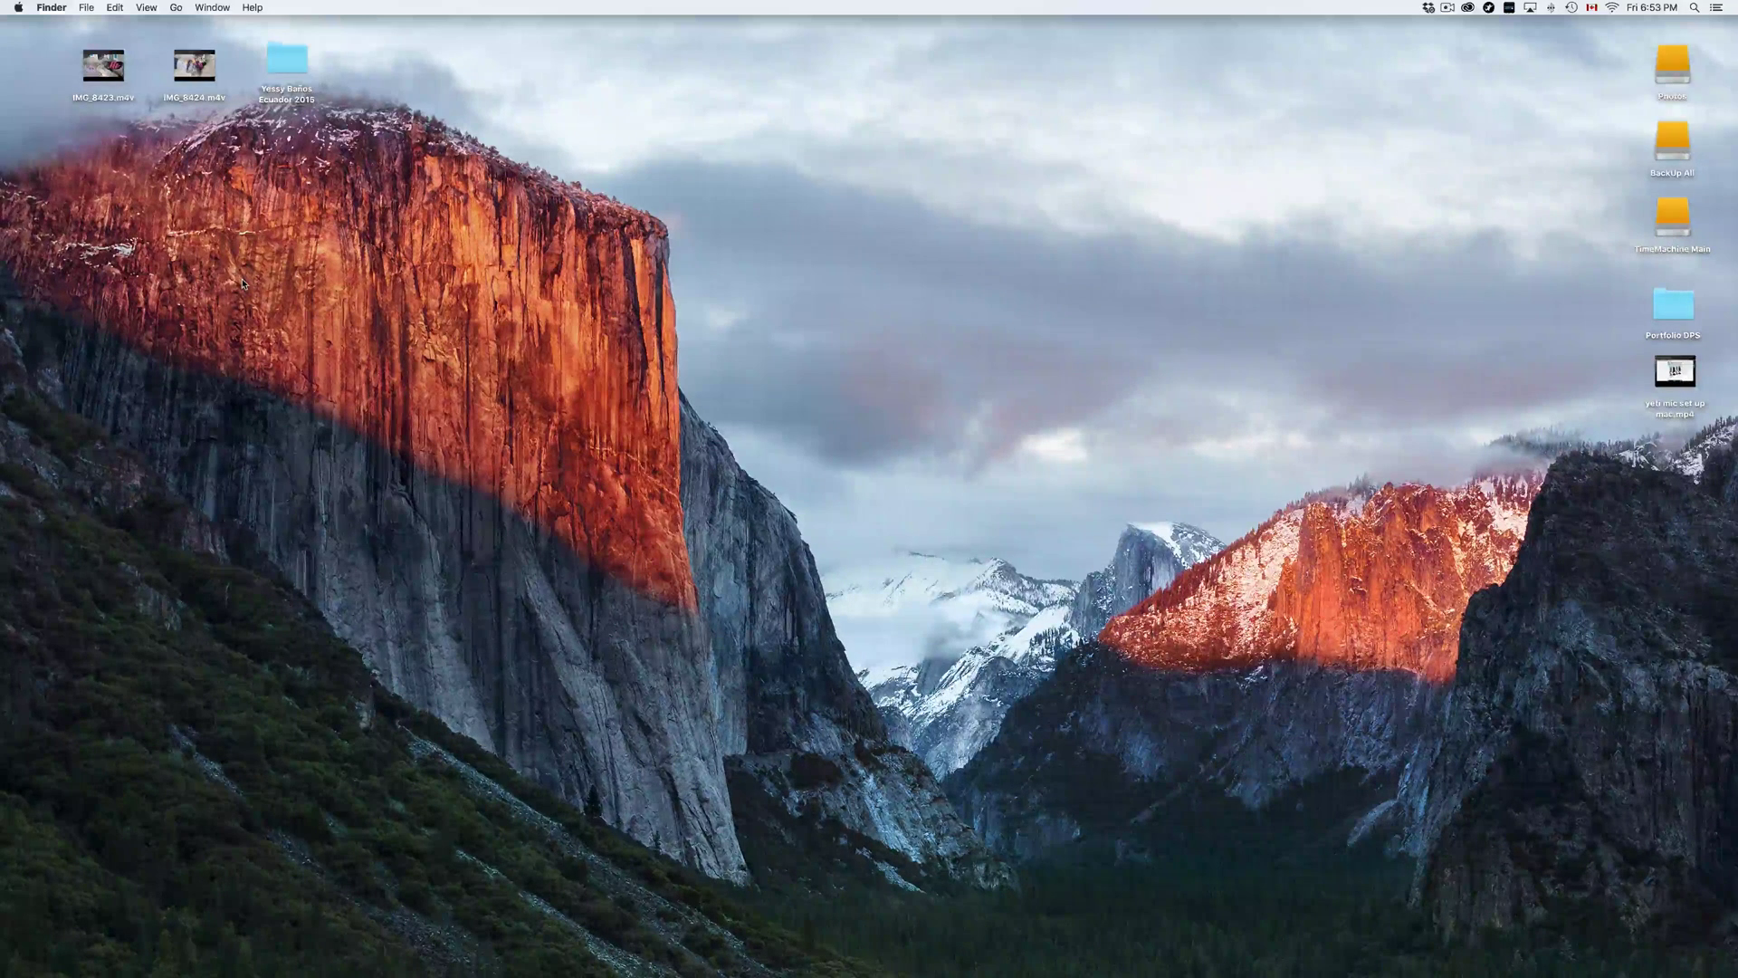
- Launch the App Store from the desktop, check its software updates, and leave the application
{"action": "mouse_move", "coordinate": [299, 971]}
{"action": "mouse_move", "coordinate": [103, 66]}
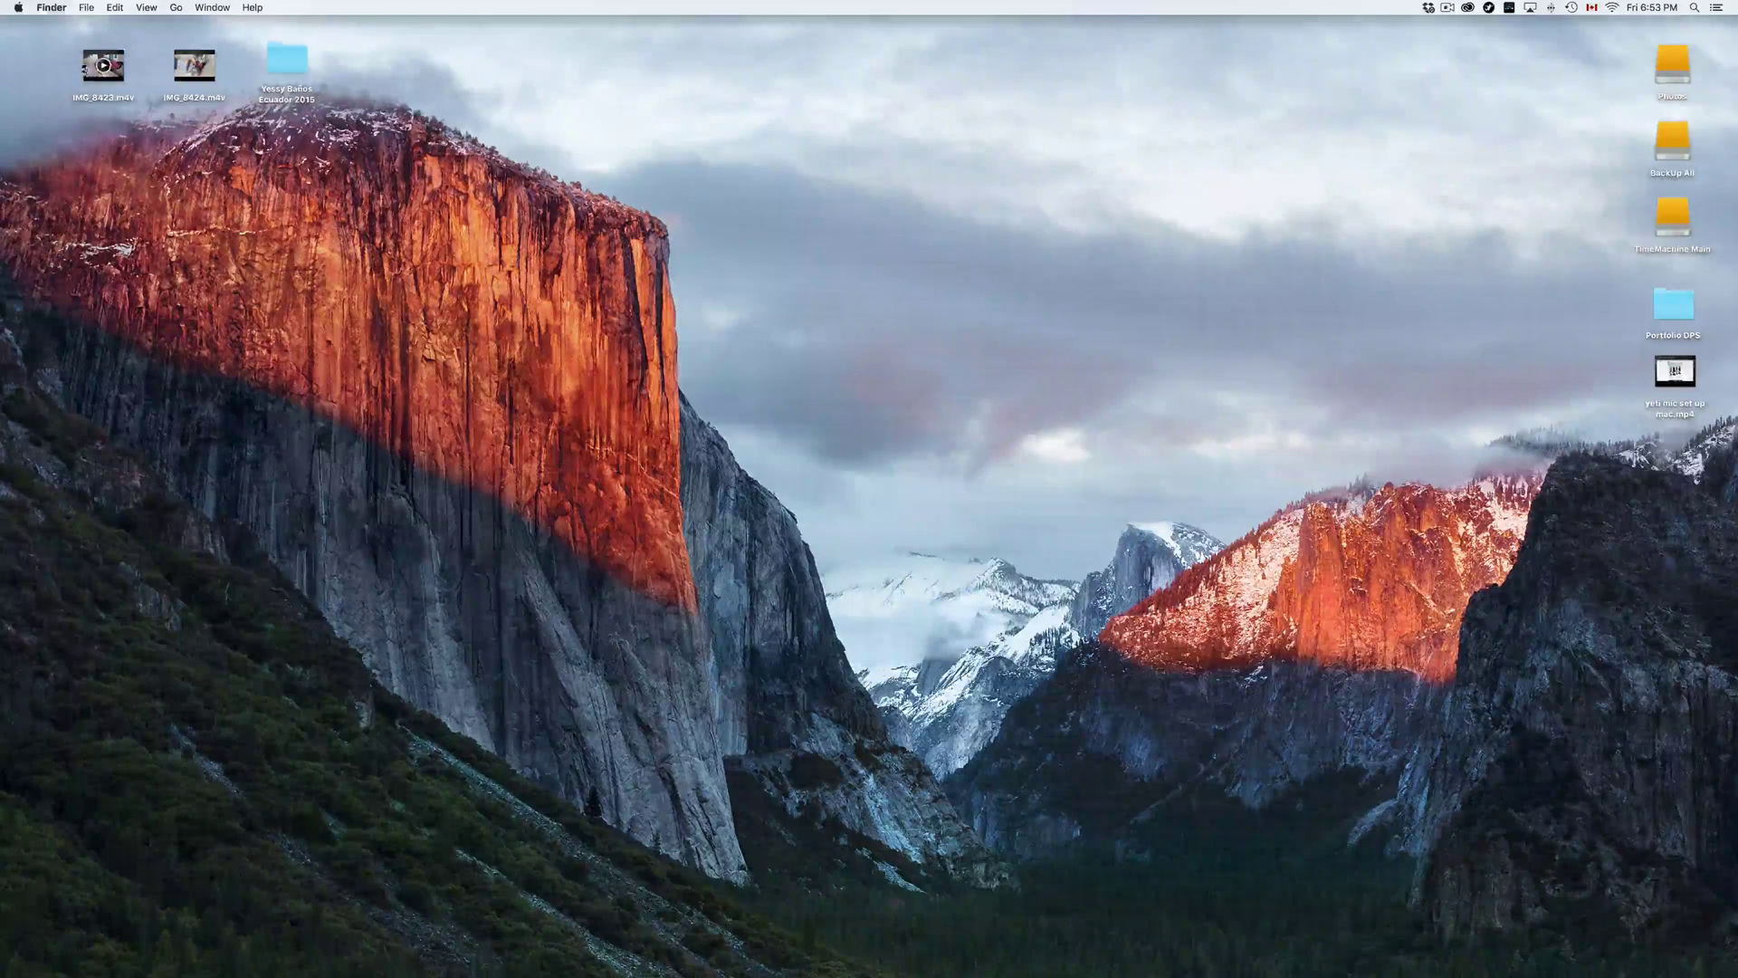
{"action": "left_click", "coordinate": [40, 6]}
{"action": "mouse_move", "coordinate": [11, 9]}
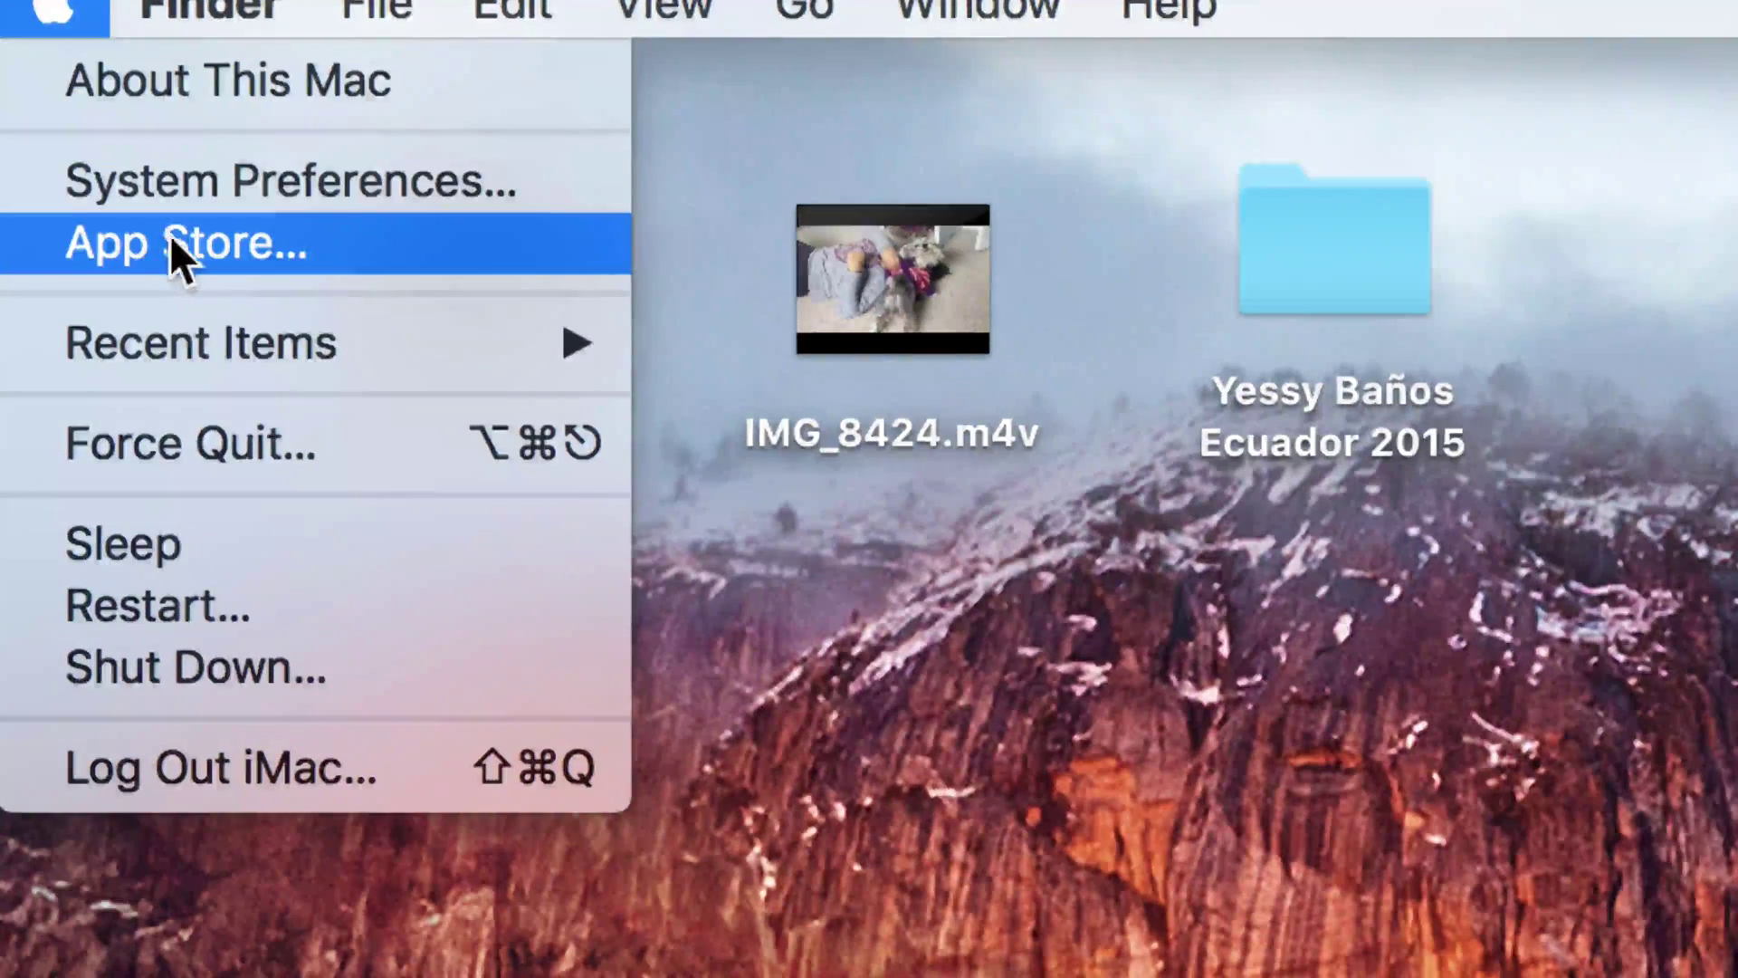
{"action": "left_click", "coordinate": [172, 237]}
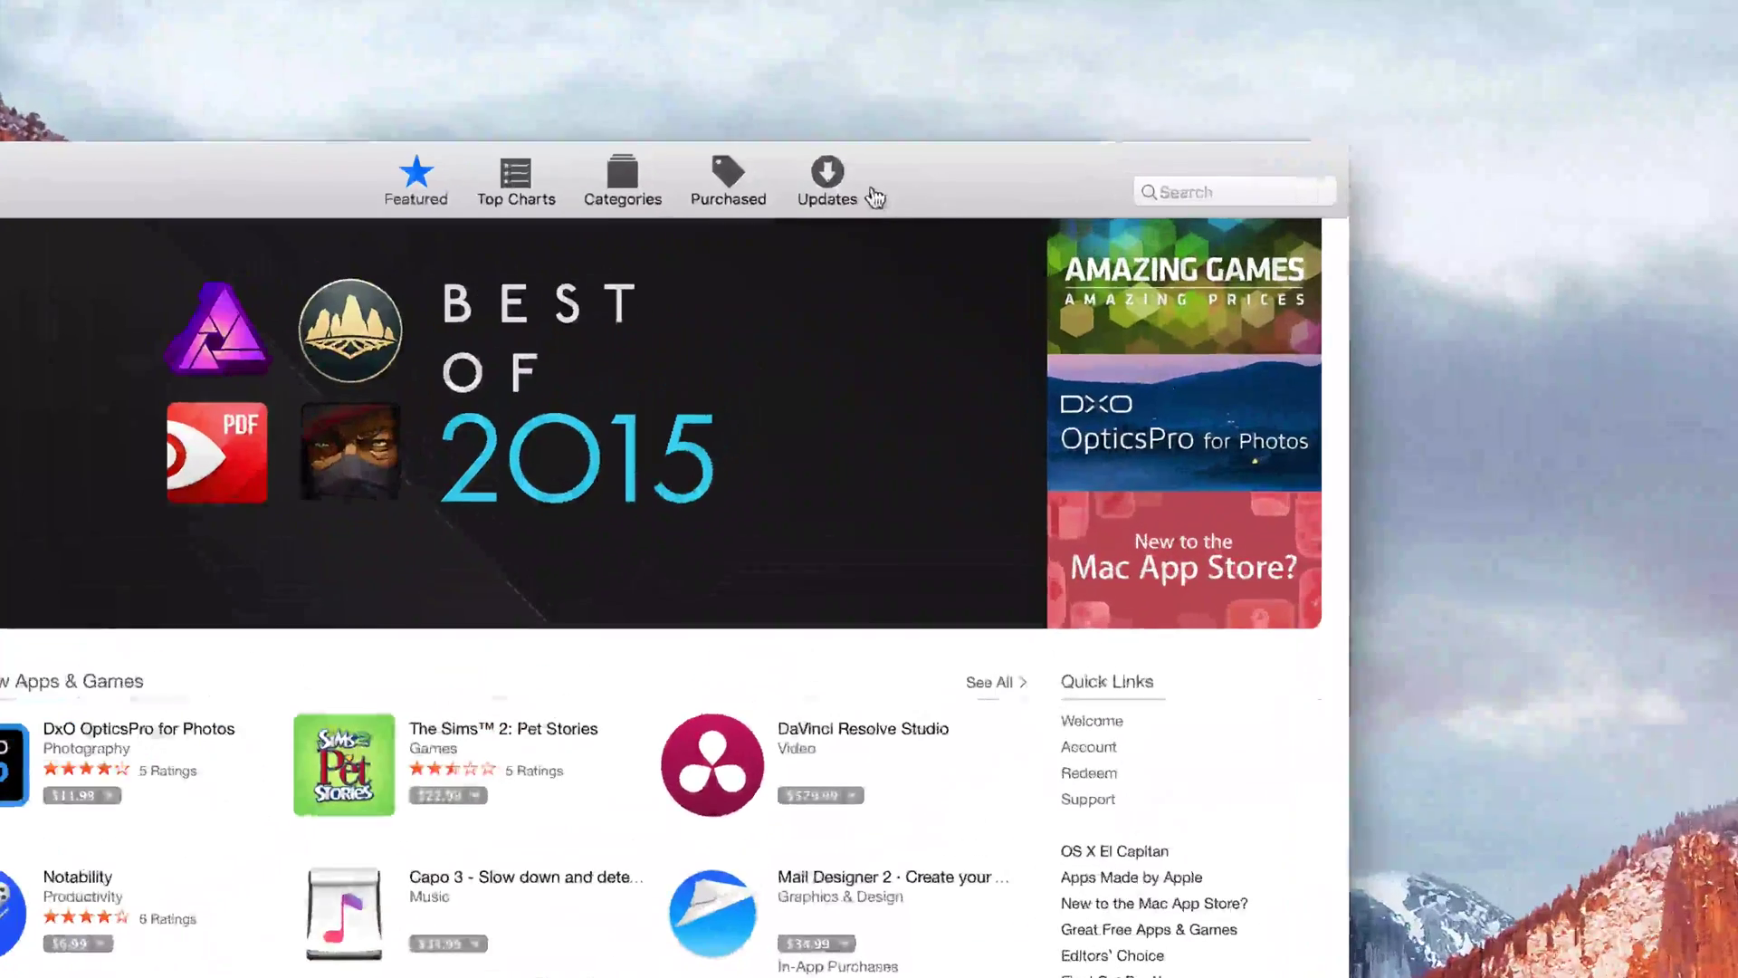
{"action": "left_click", "coordinate": [836, 181]}
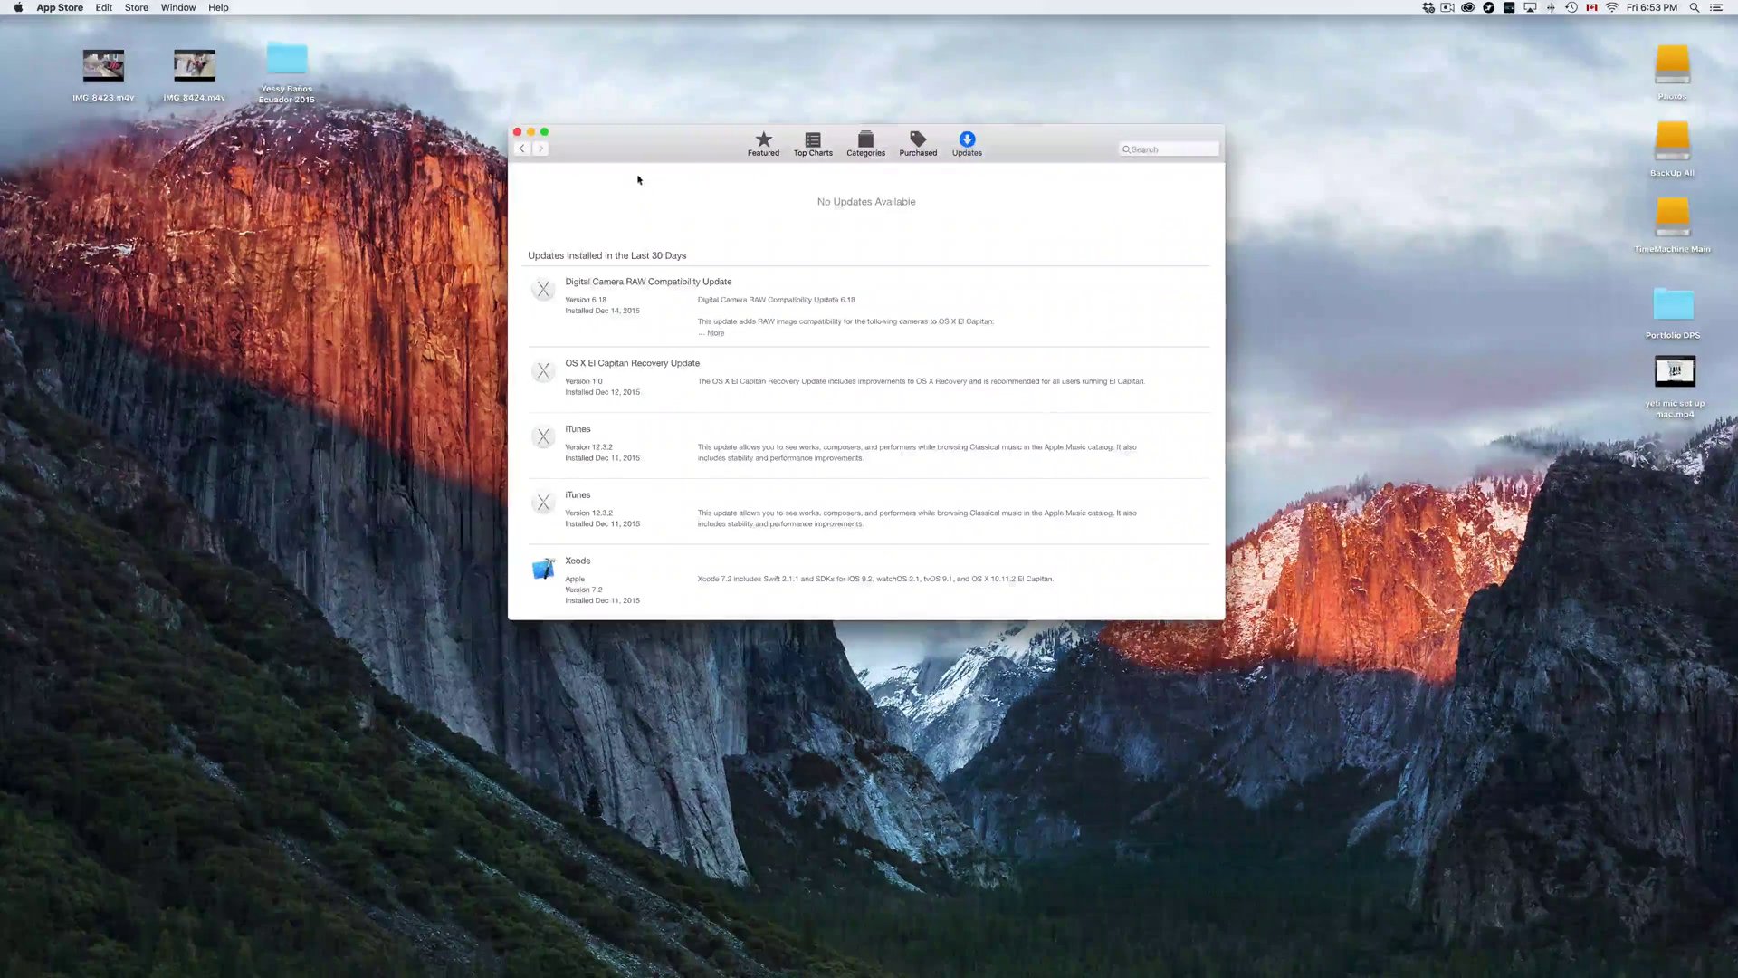
{"action": "left_click", "coordinate": [60, 9]}
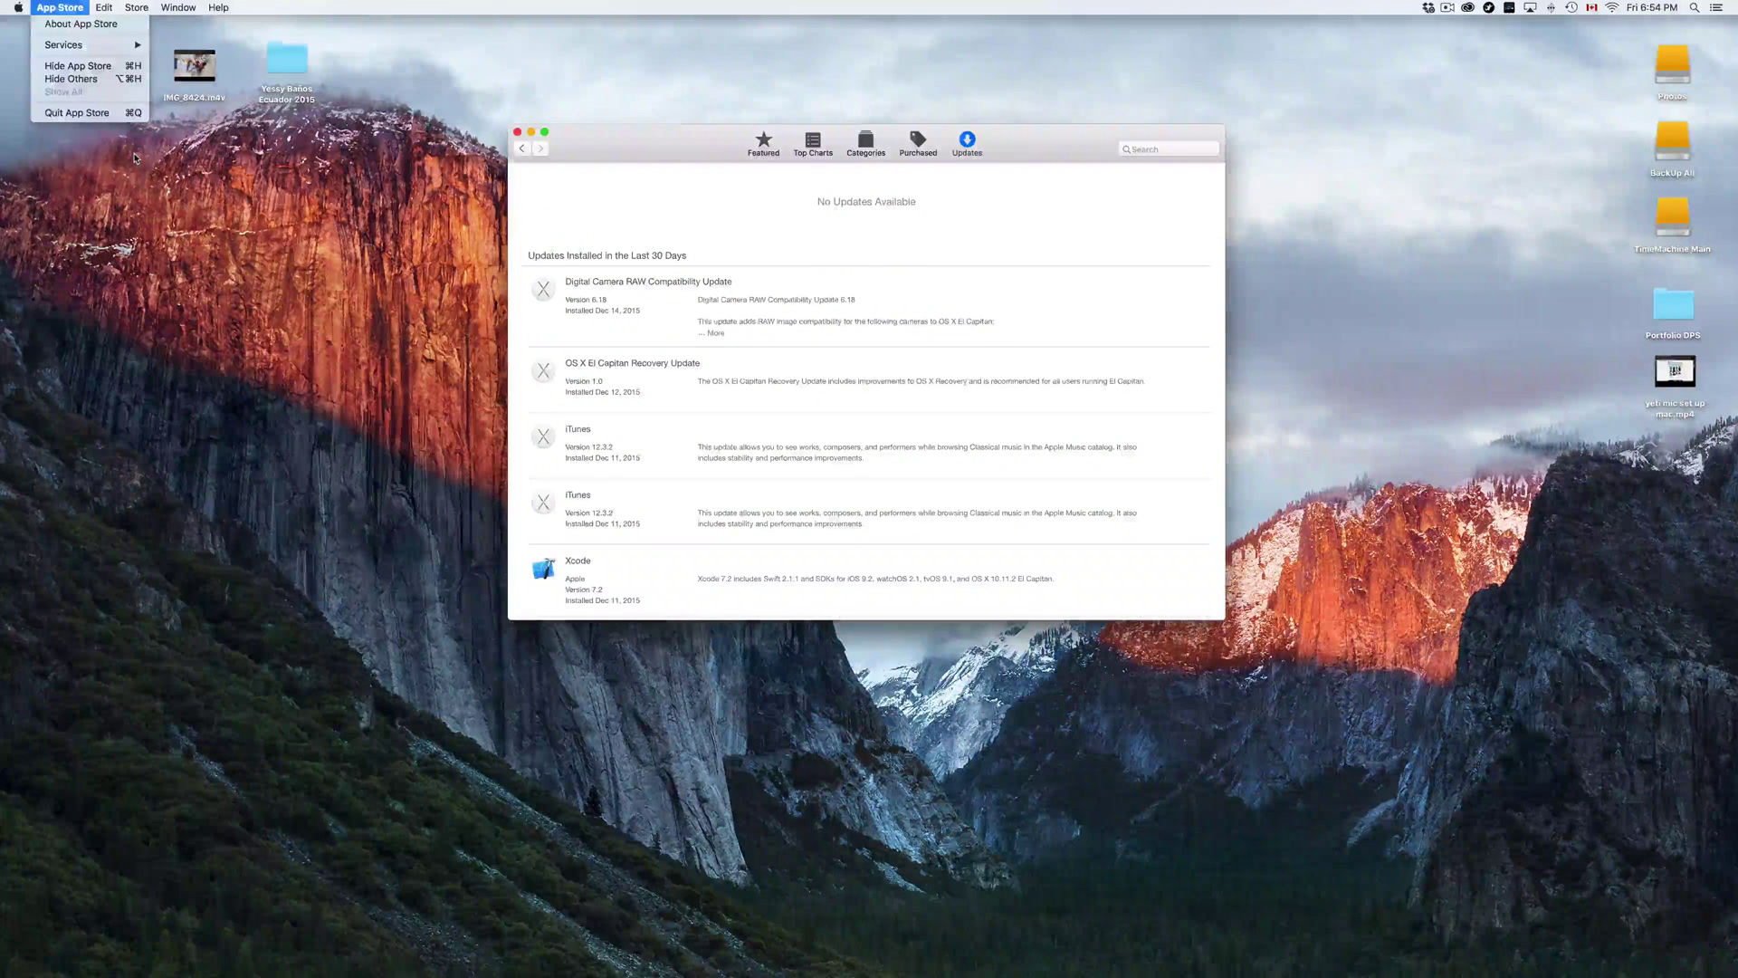
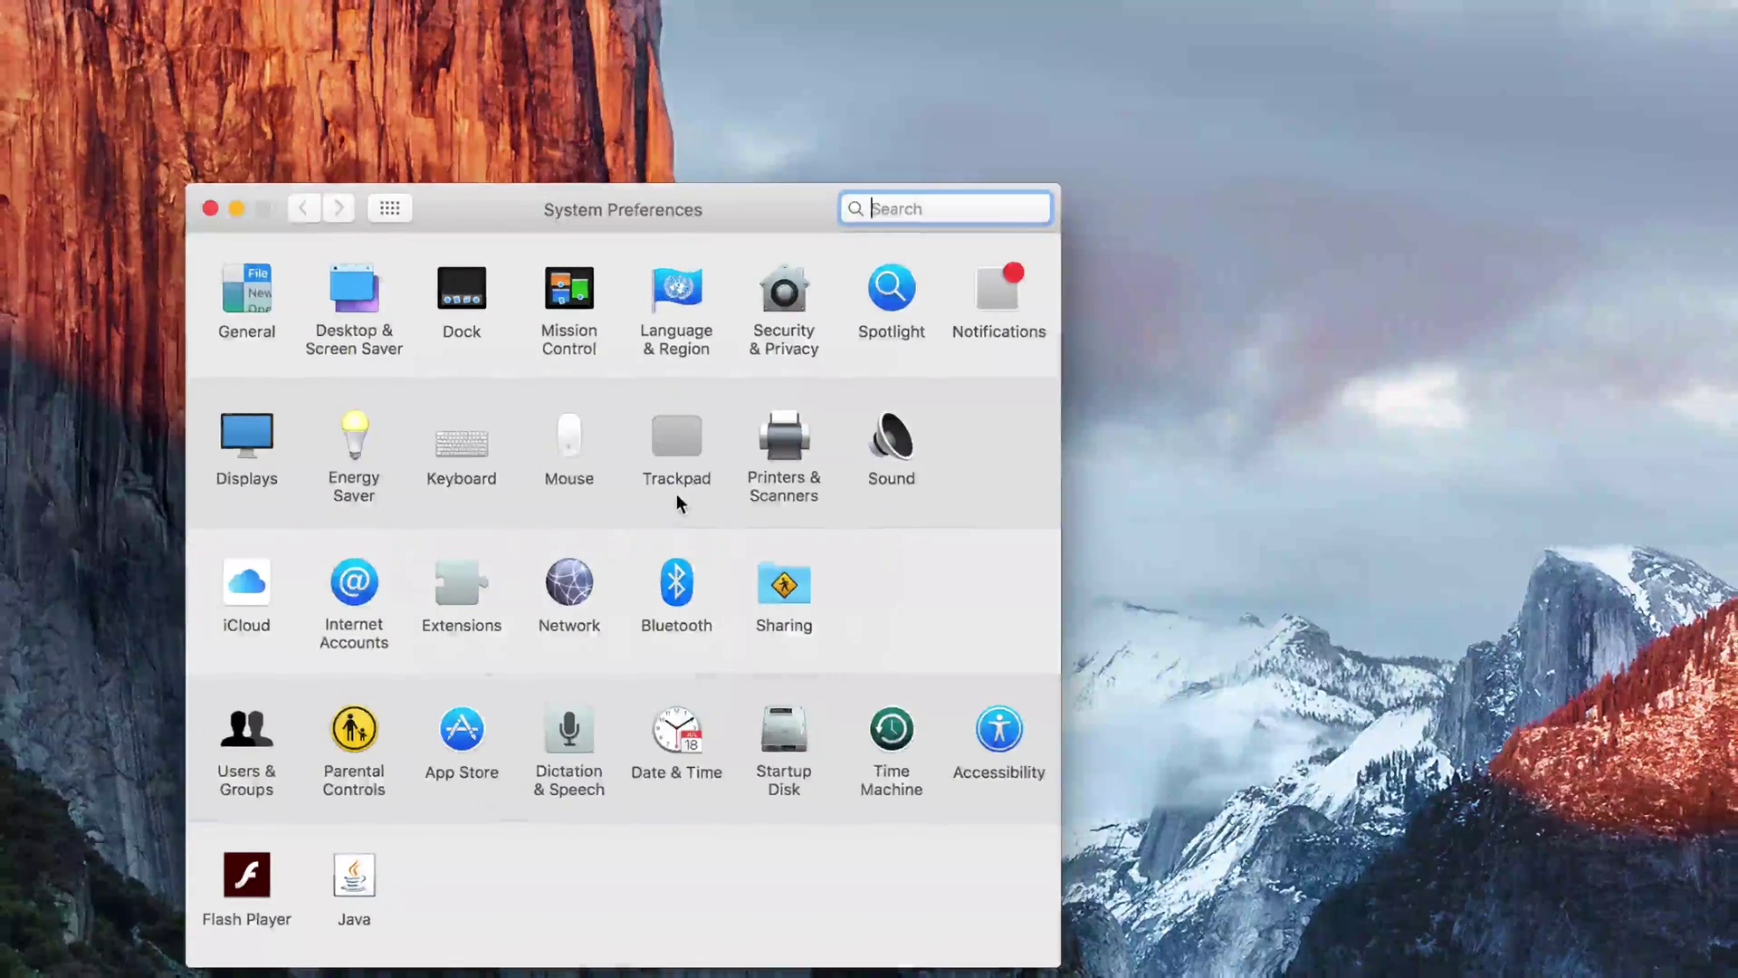
- Reposition System Preferences, examine the backup disks in the Time Machine settings, and close the window
{"action": "left_click_drag", "start_coordinate": [788, 229], "coordinate": [777, 156]}
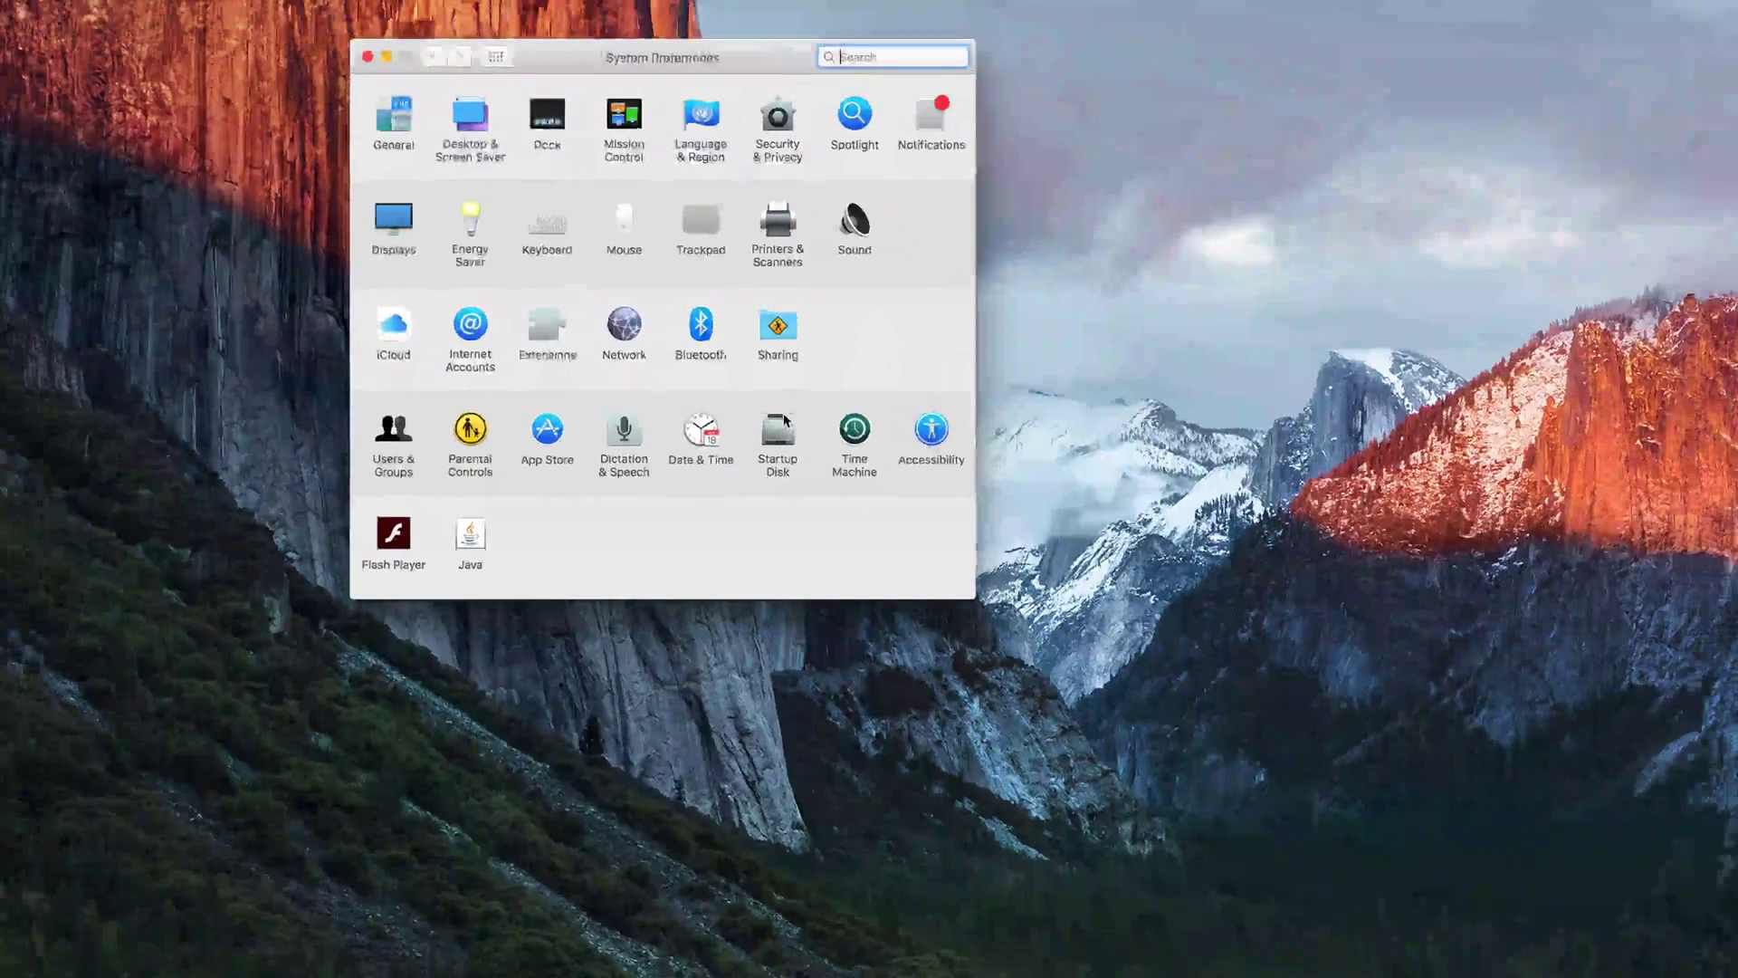
{"action": "left_click_drag", "start_coordinate": [755, 71], "coordinate": [804, 261]}
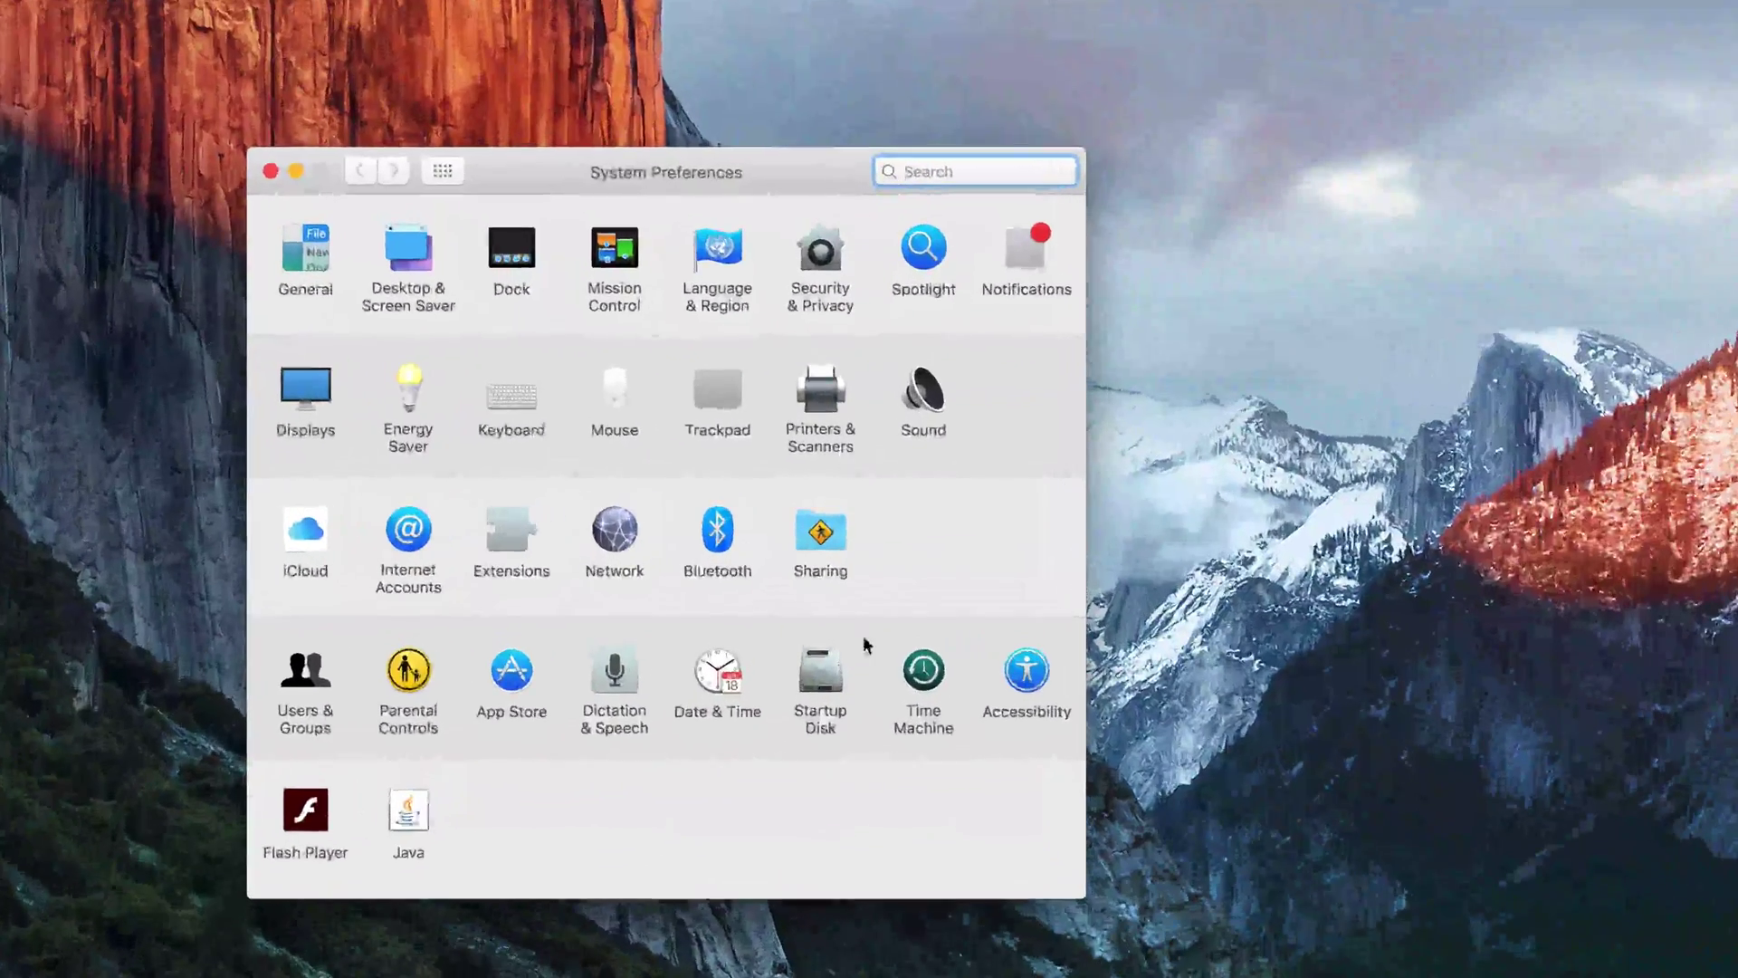
{"action": "left_click", "coordinate": [924, 669]}
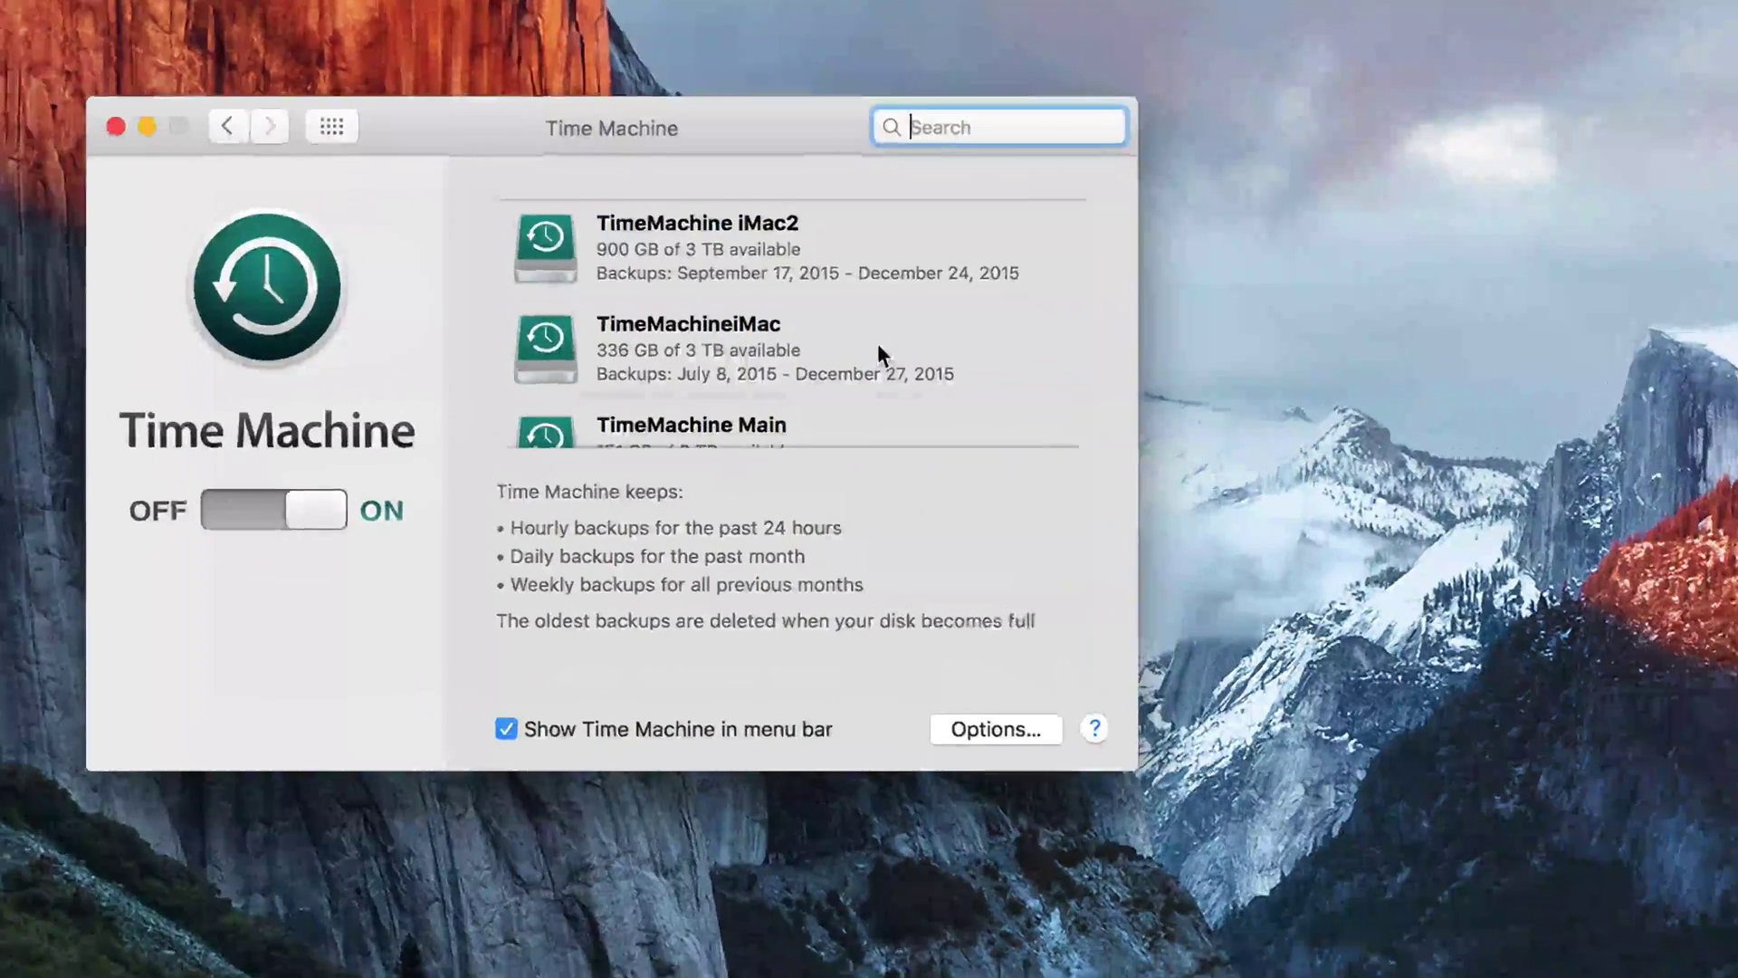
{"action": "scroll", "coordinate": [859, 343], "scroll_direction": "down", "scroll_amount": 3}
{"action": "scroll", "coordinate": [859, 343], "scroll_direction": "up", "scroll_amount": 3}
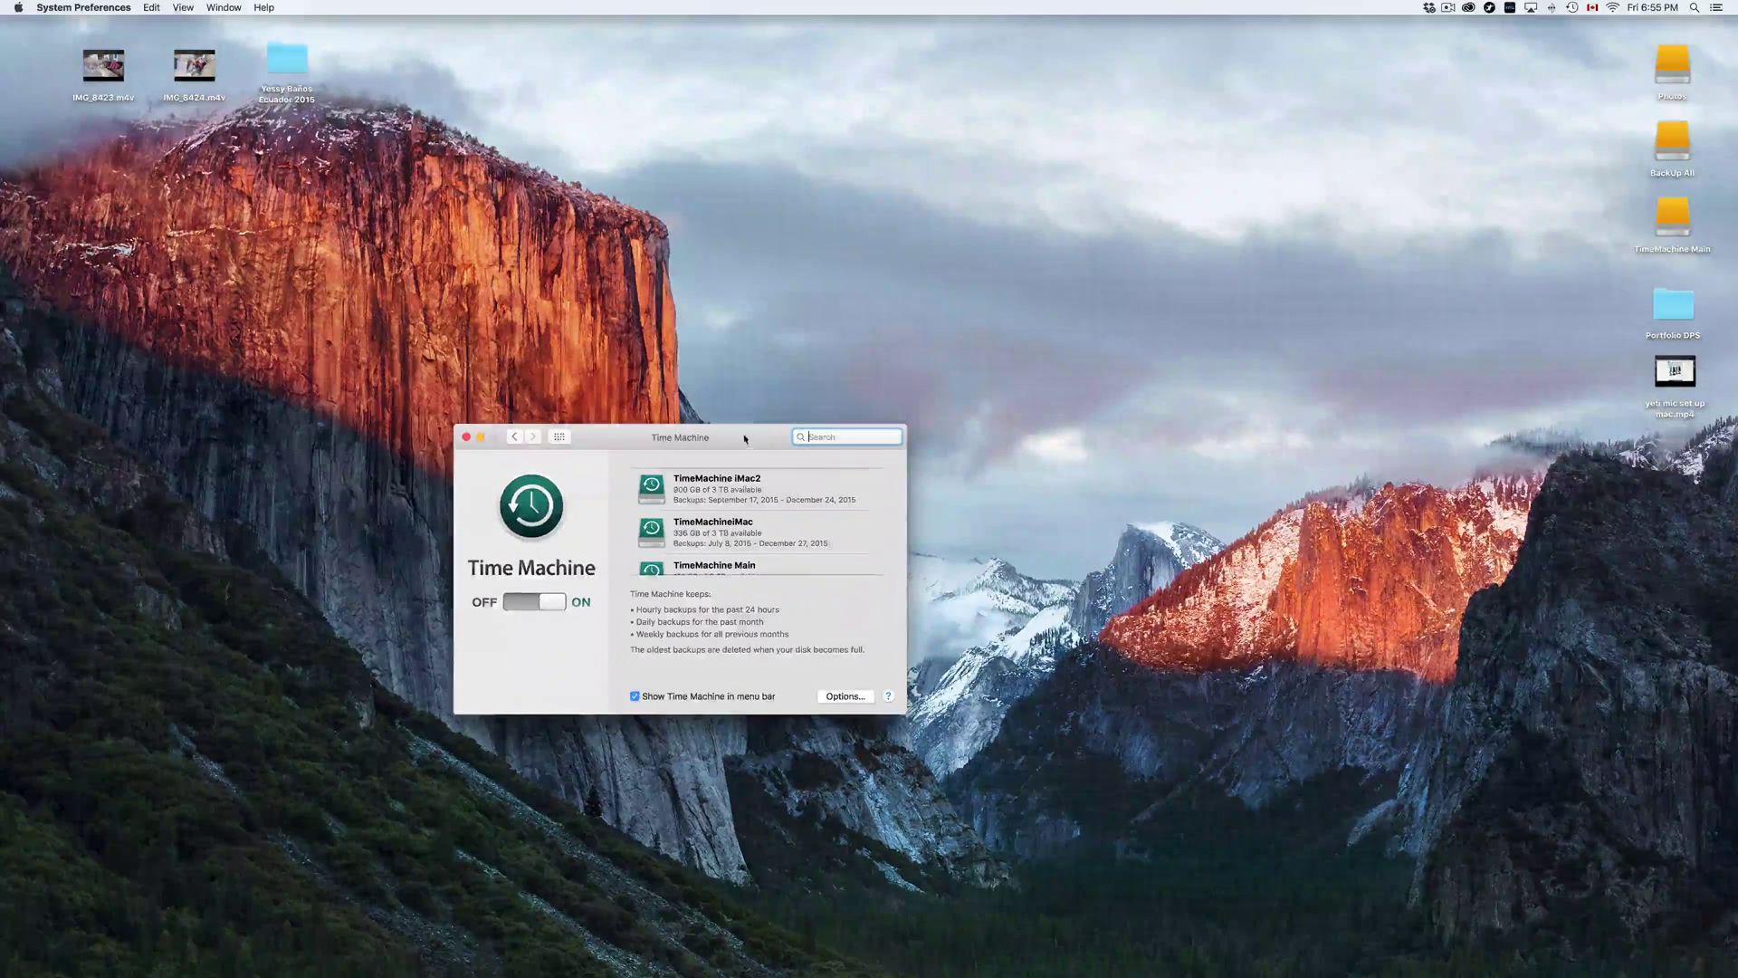
{"action": "left_click_drag", "start_coordinate": [744, 439], "coordinate": [737, 298]}
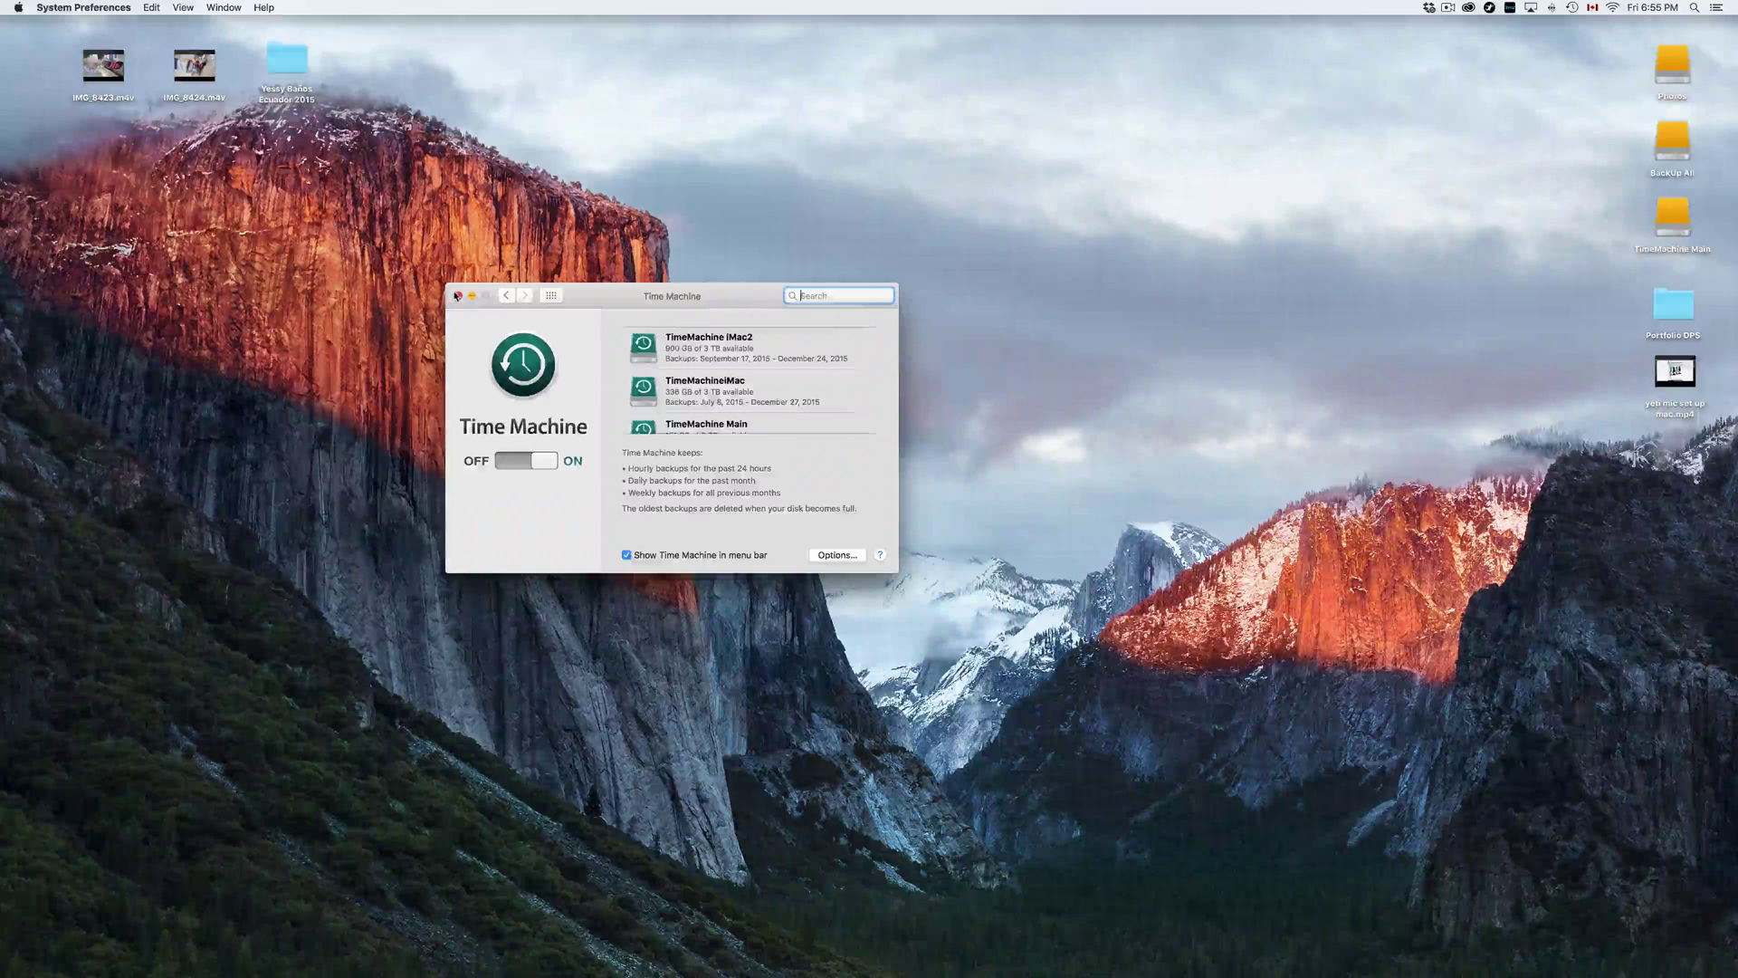
{"action": "left_click", "coordinate": [458, 296]}
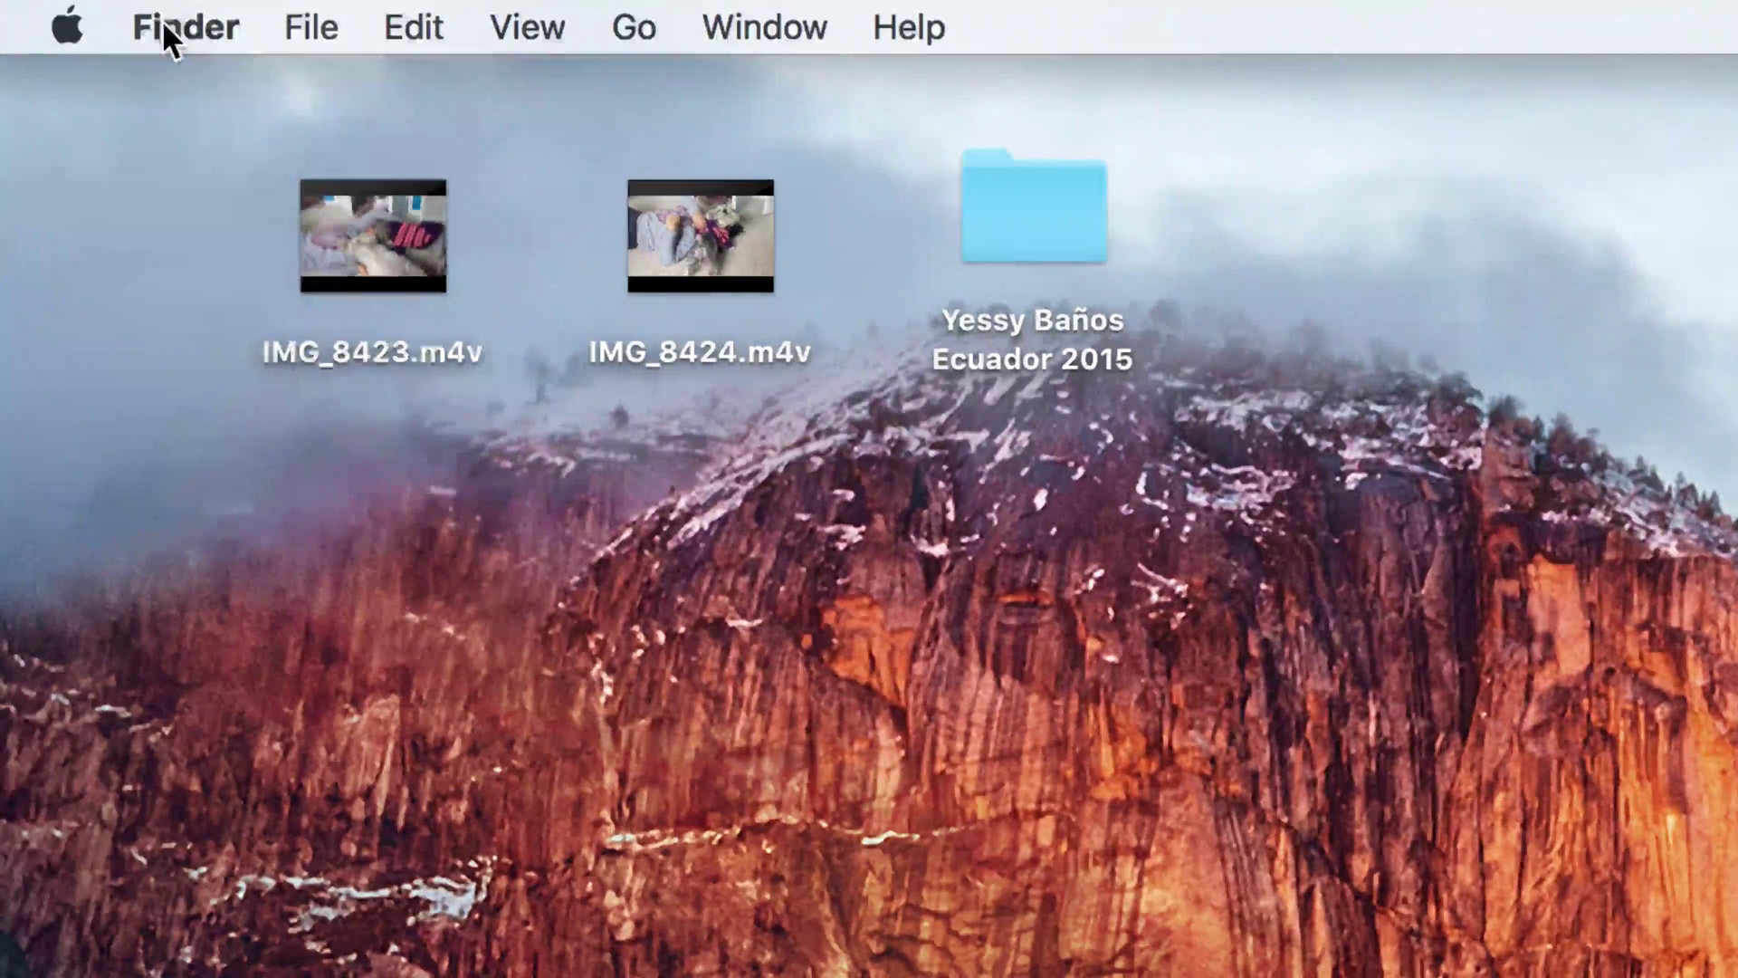
- Open the Finder preferences and move their window up toward the desktop icons
{"action": "left_click", "coordinate": [163, 21]}
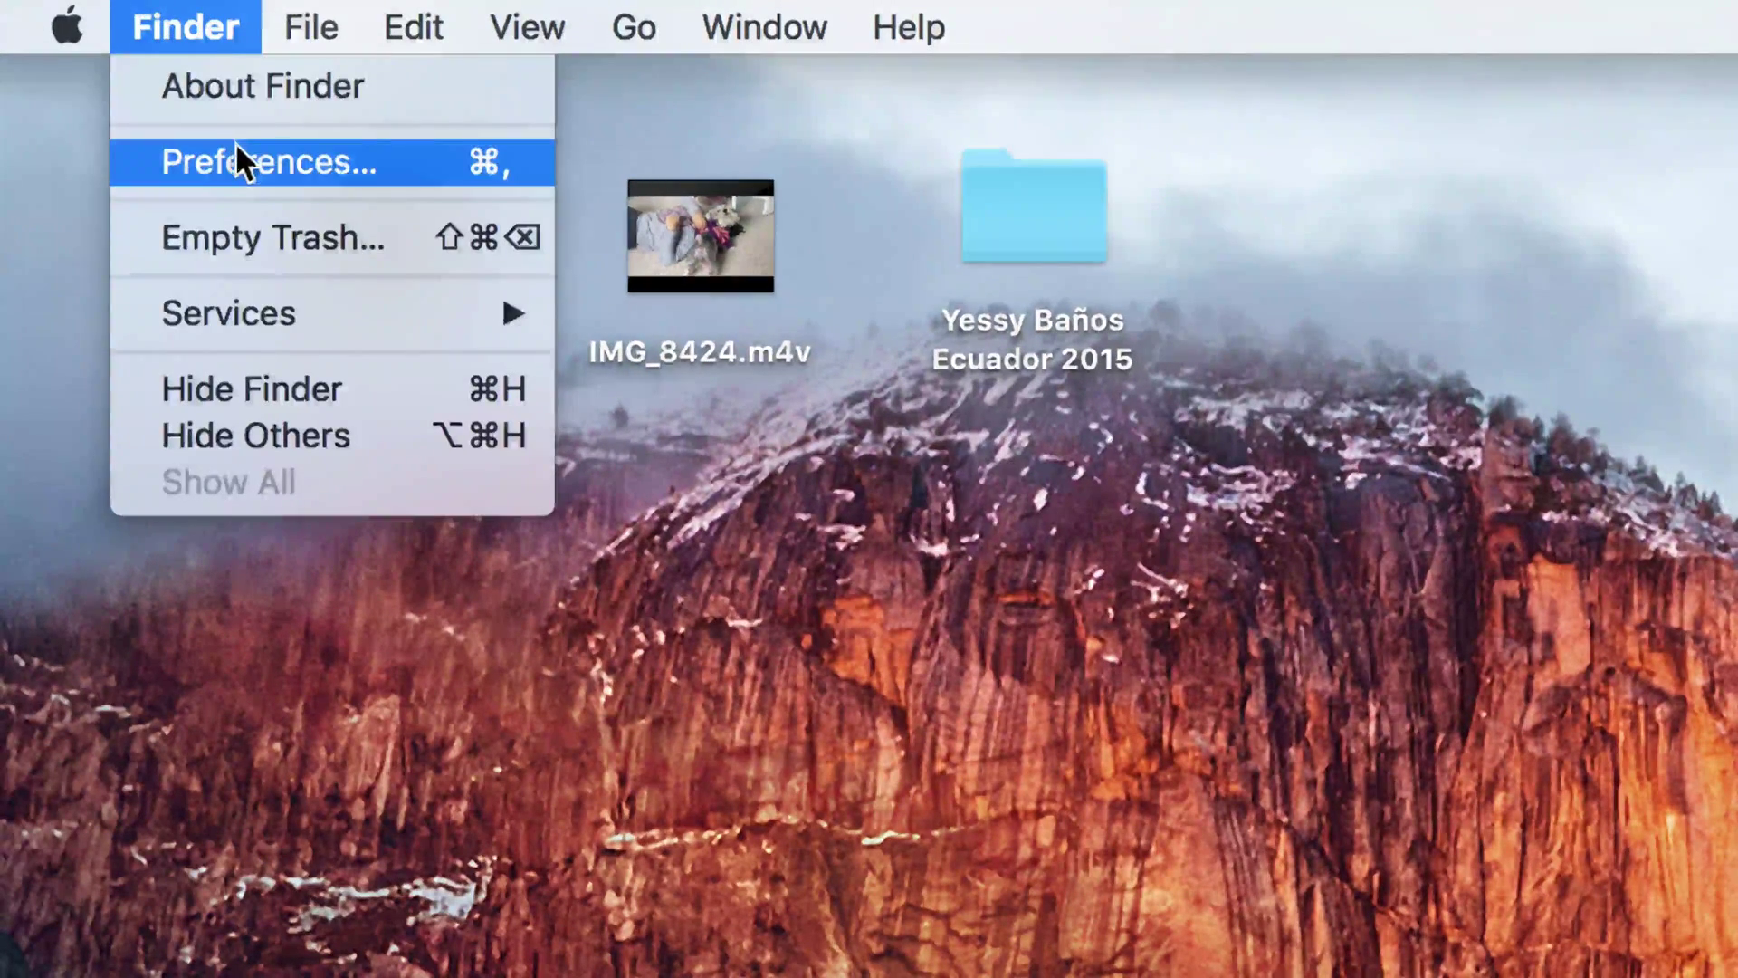
{"action": "left_click", "coordinate": [497, 276]}
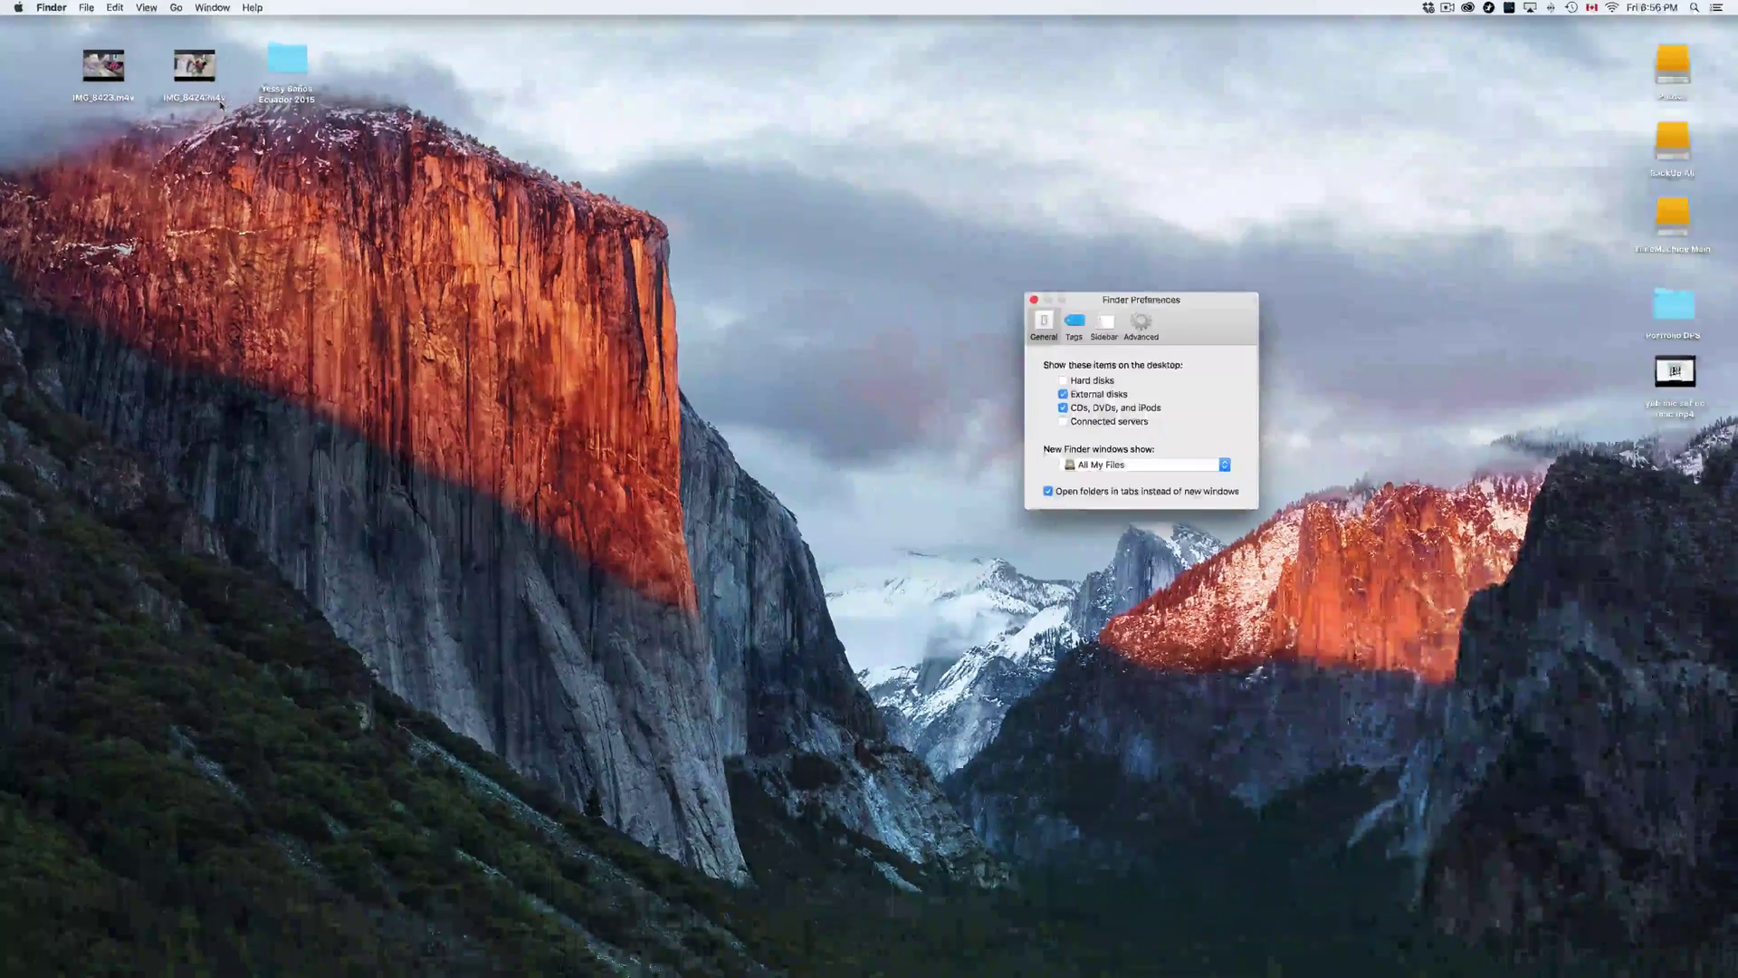
{"action": "left_click_drag", "start_coordinate": [1232, 345], "coordinate": [830, 174]}
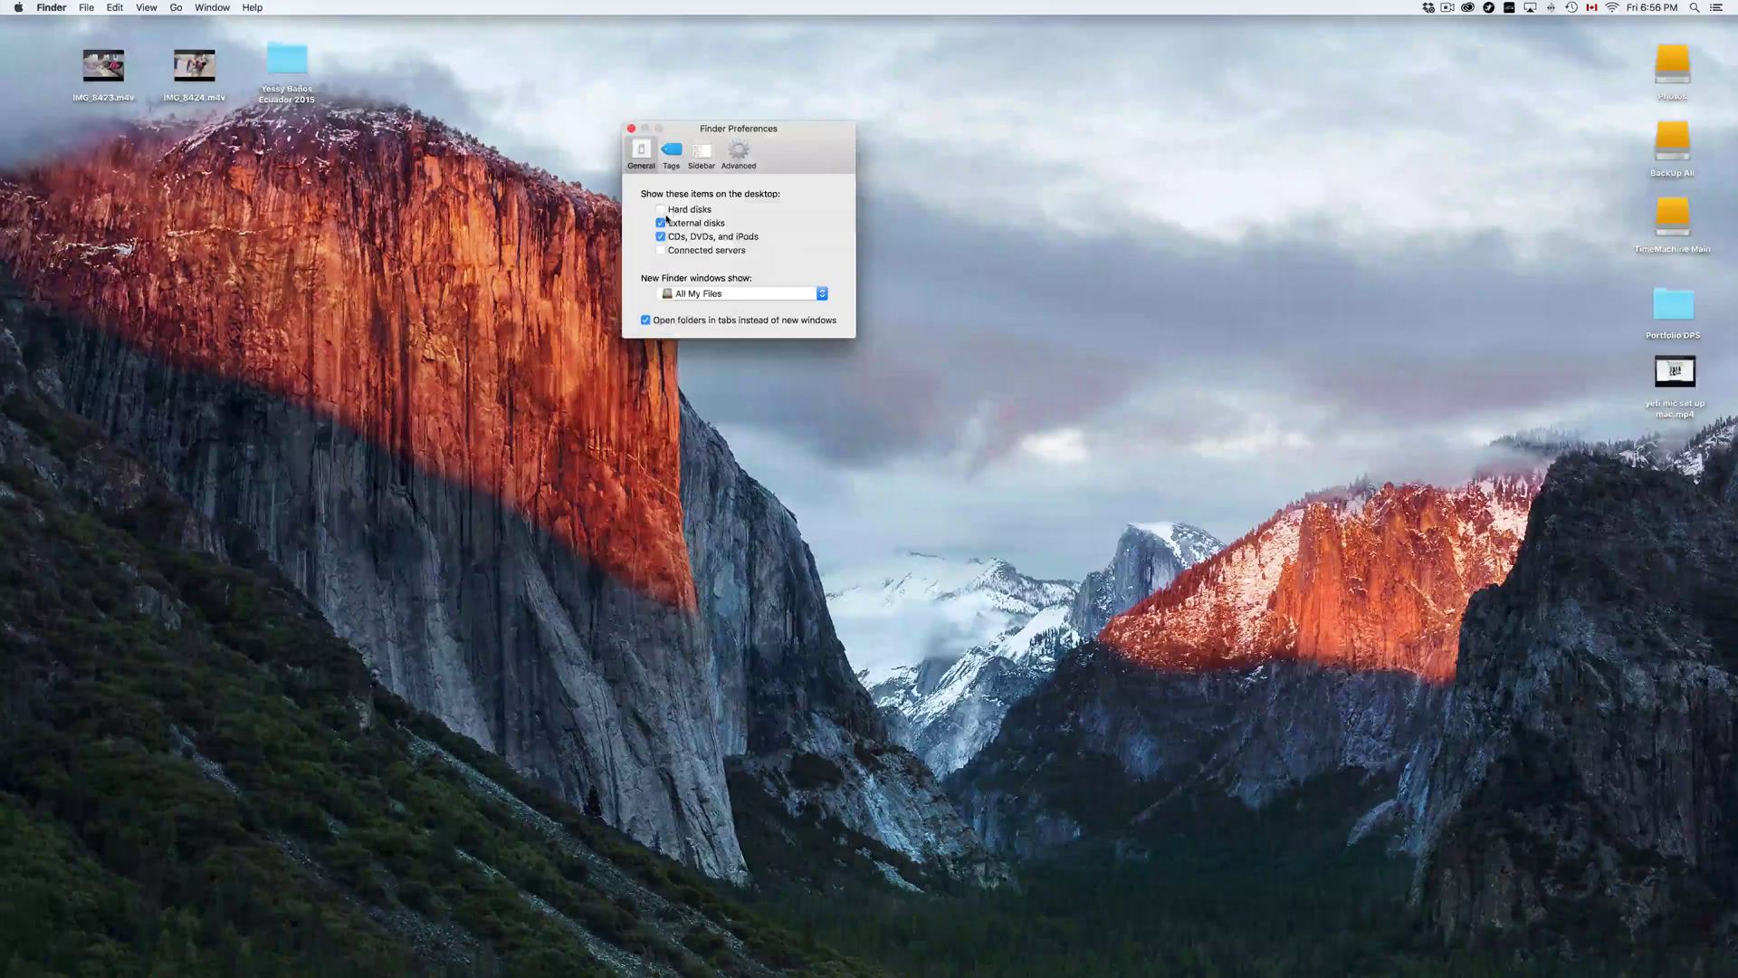
- Show hard disks on the desktop and place the Macintosh HD icon near the Finder Preferences window
{"action": "left_click", "coordinate": [660, 209]}
{"action": "left_click_drag", "start_coordinate": [1696, 742], "coordinate": [1064, 168]}
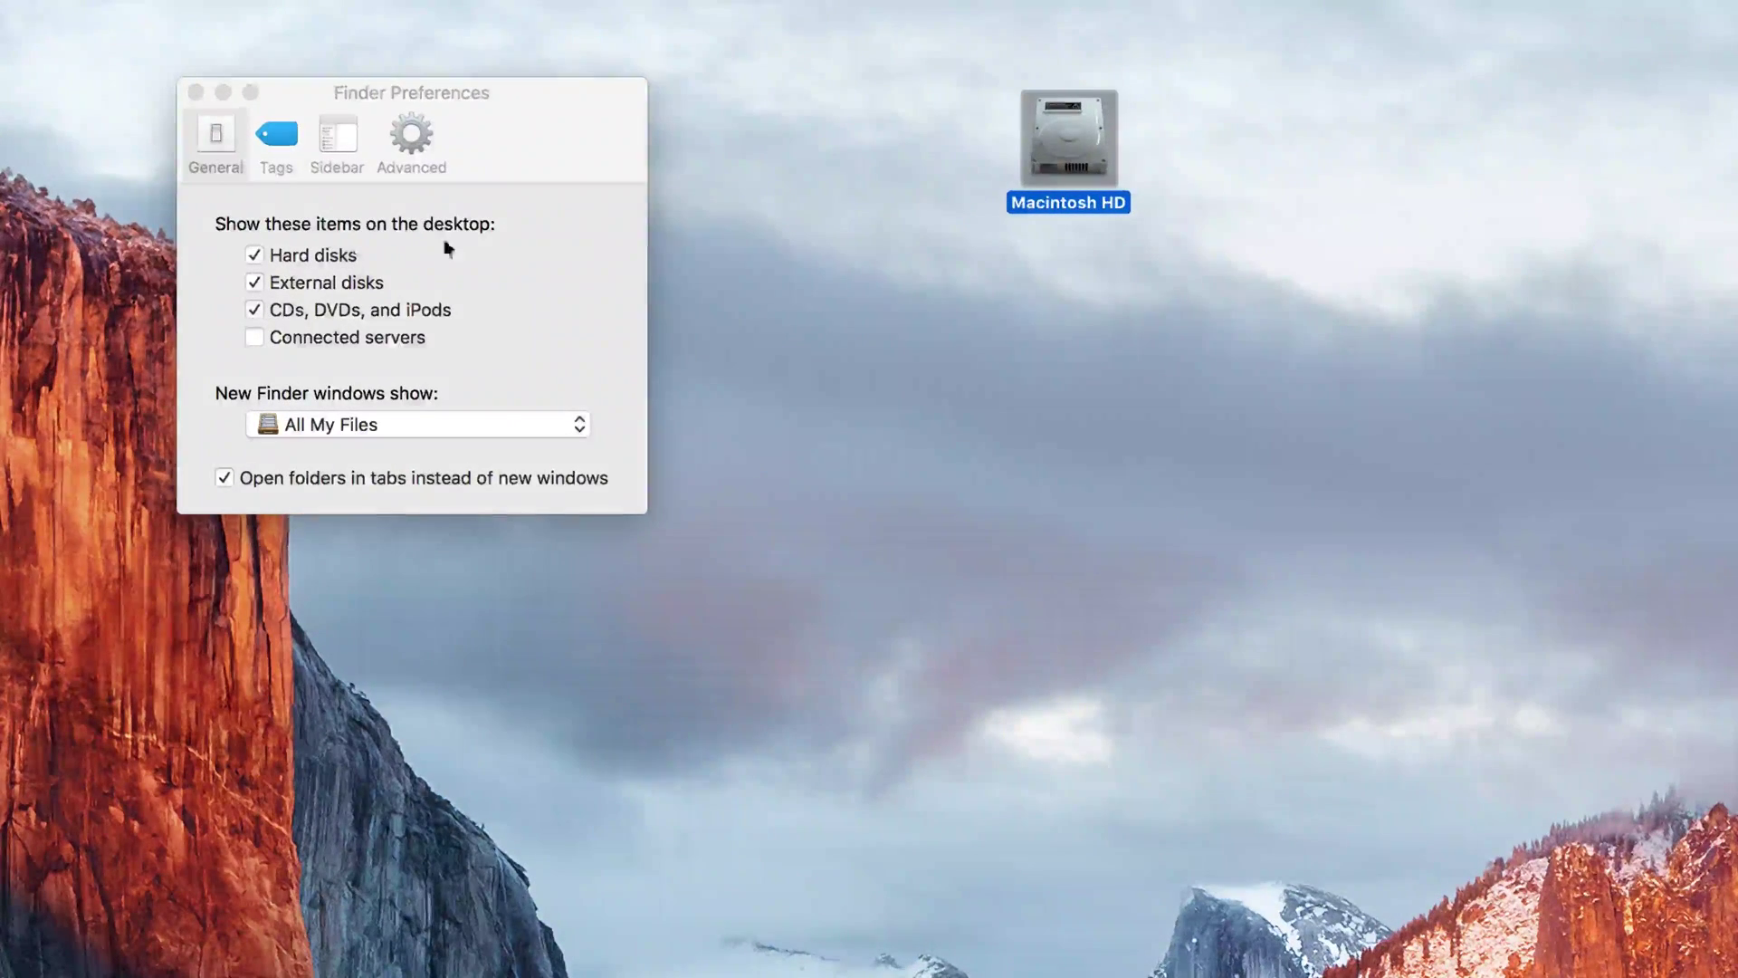
{"action": "left_click", "coordinate": [1227, 169]}
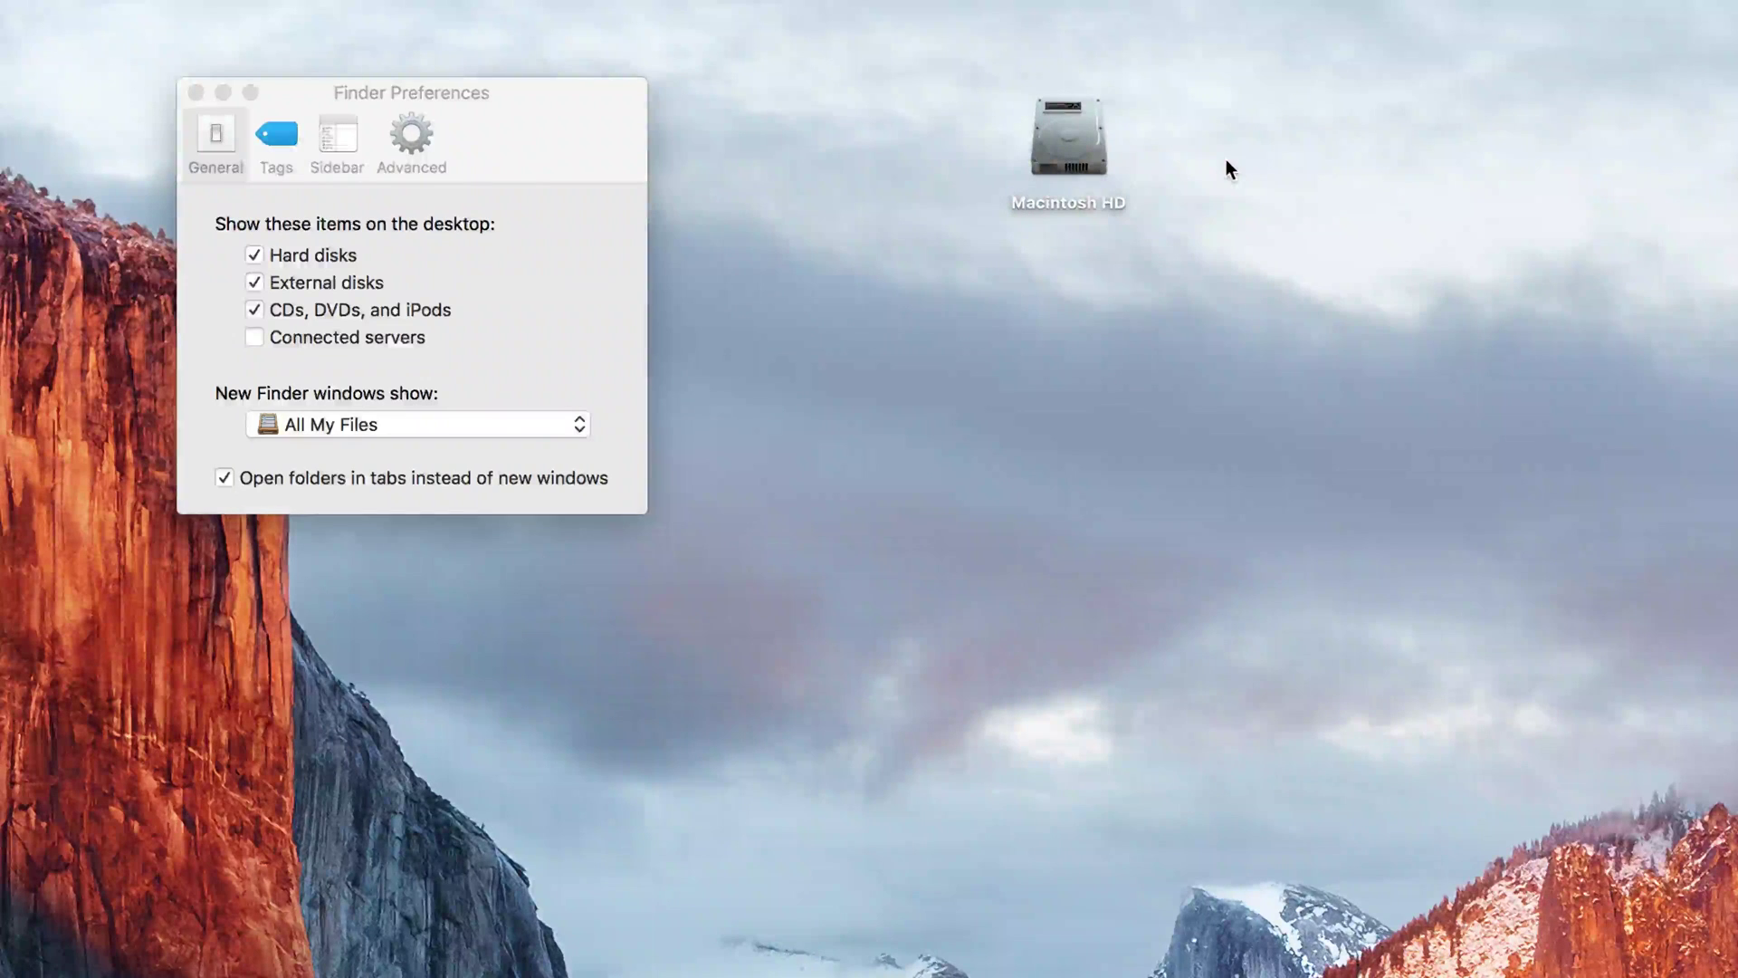
- Look inside Macintosh HD and close its window, hide hard disks from the desktop again, and close Finder Preferences
{"action": "double_click", "coordinate": [1078, 132]}
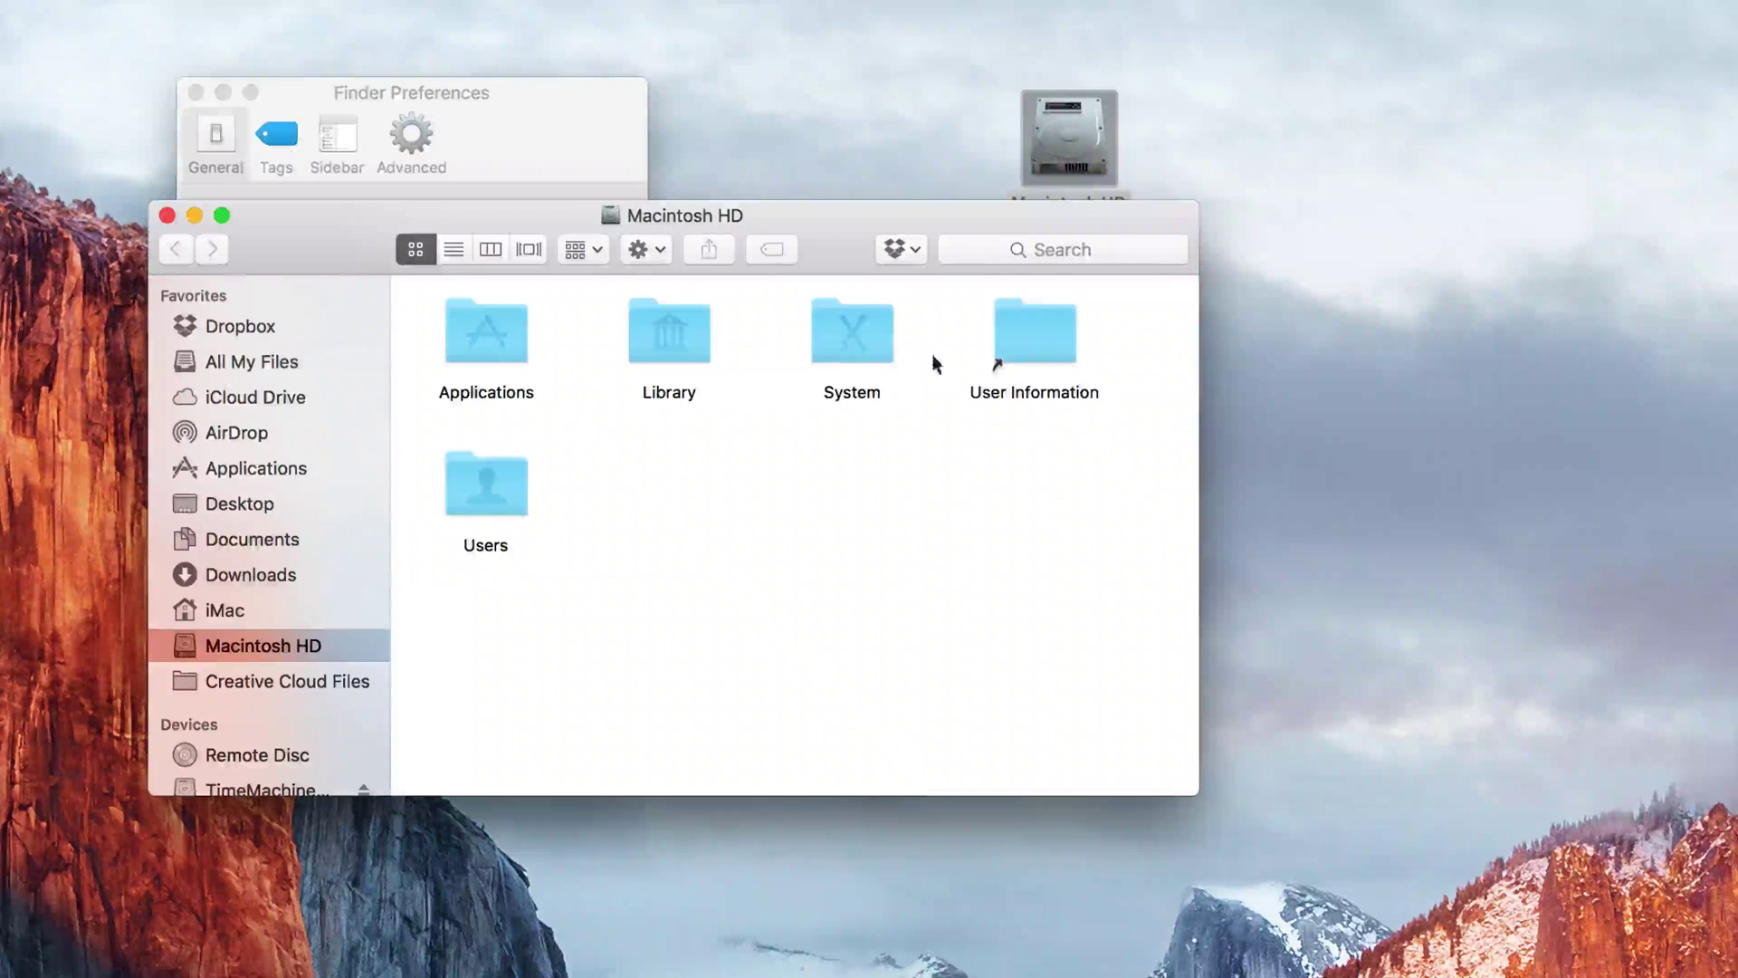
{"action": "left_click", "coordinate": [166, 216]}
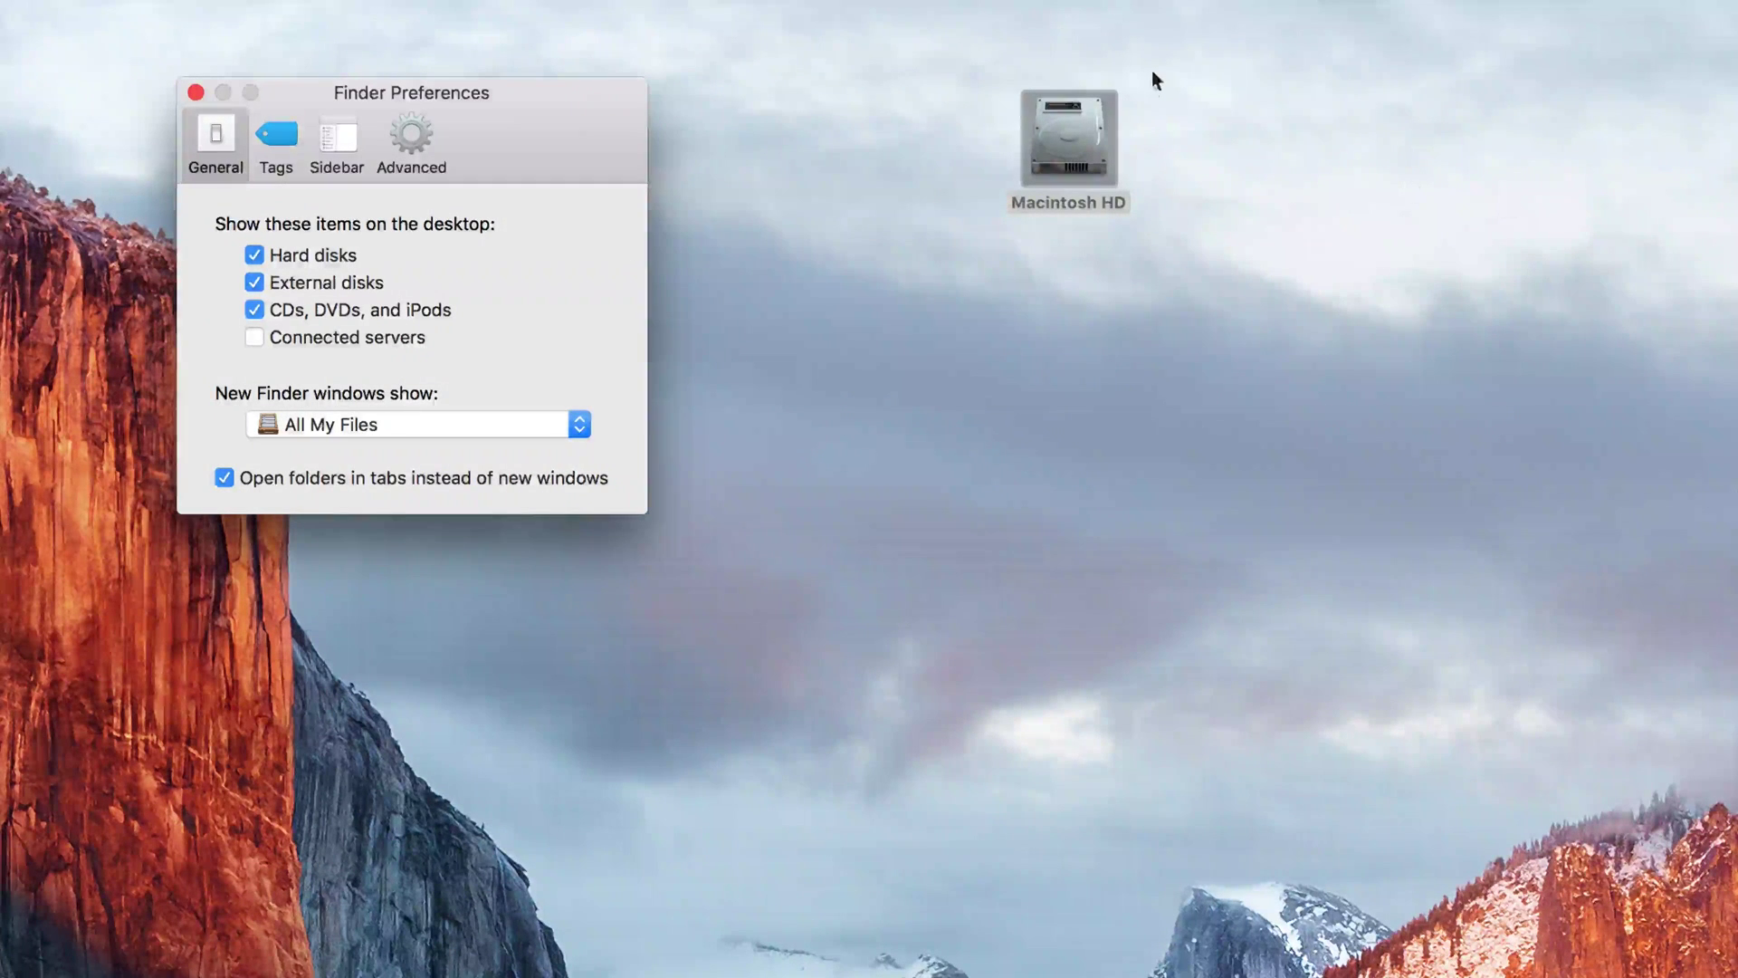
{"action": "left_click", "coordinate": [253, 255]}
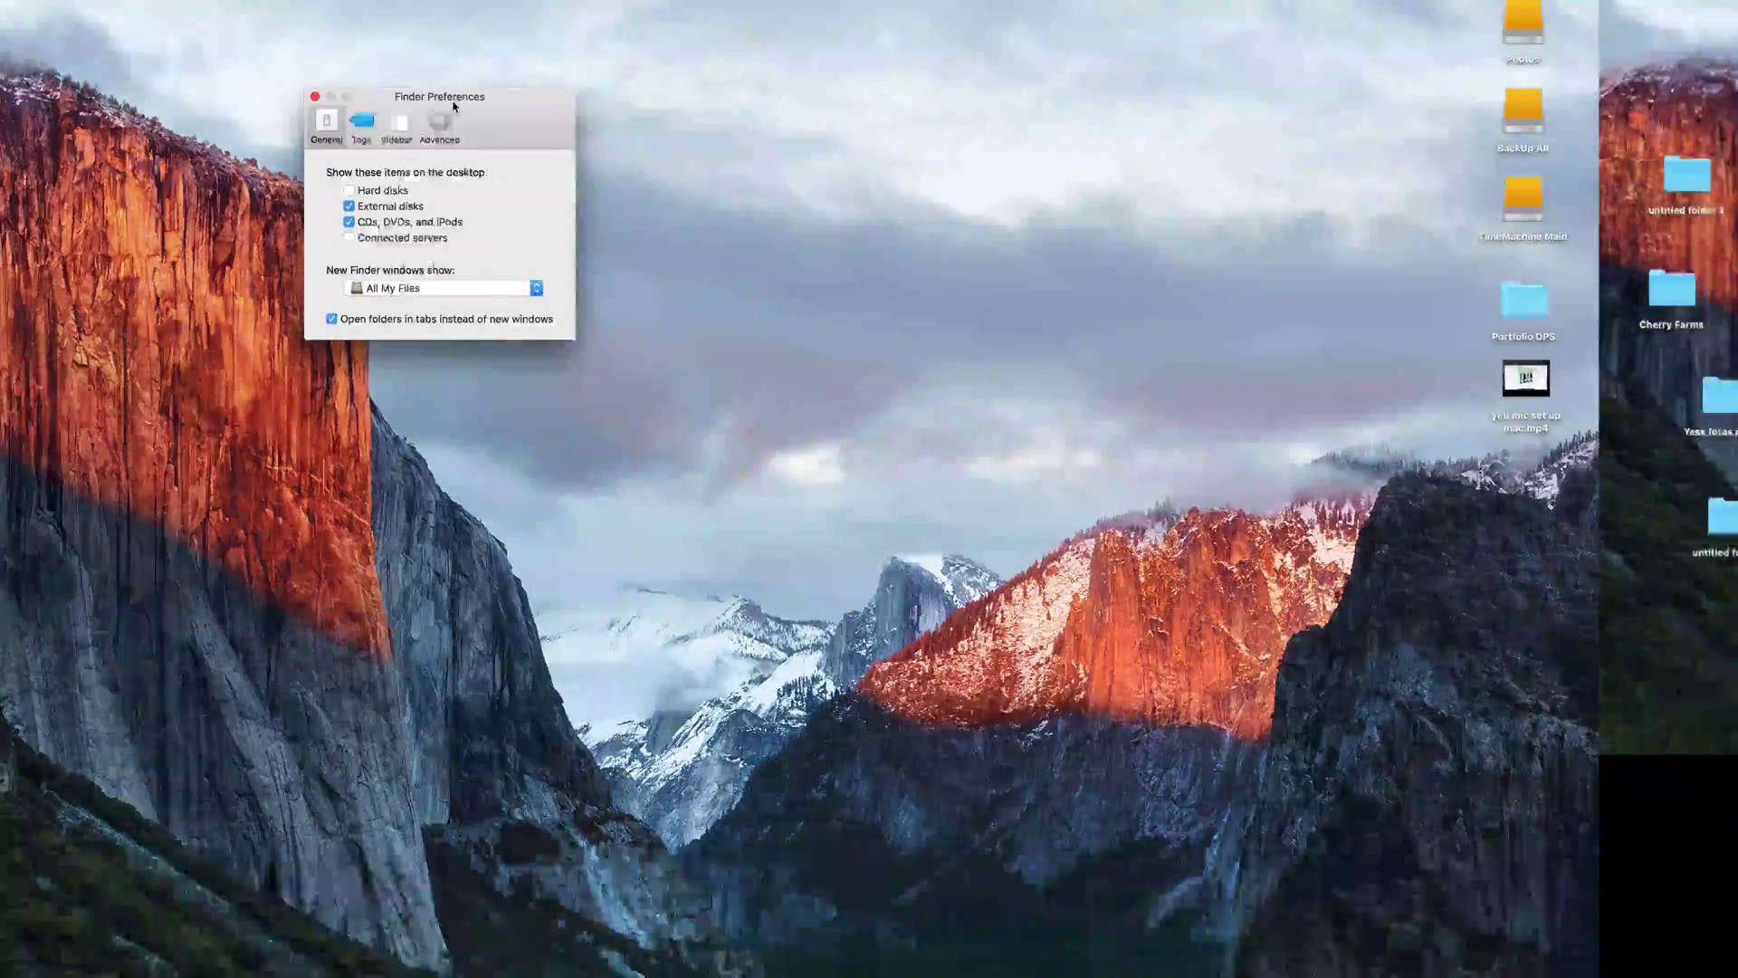
{"action": "key", "text": "super+w"}
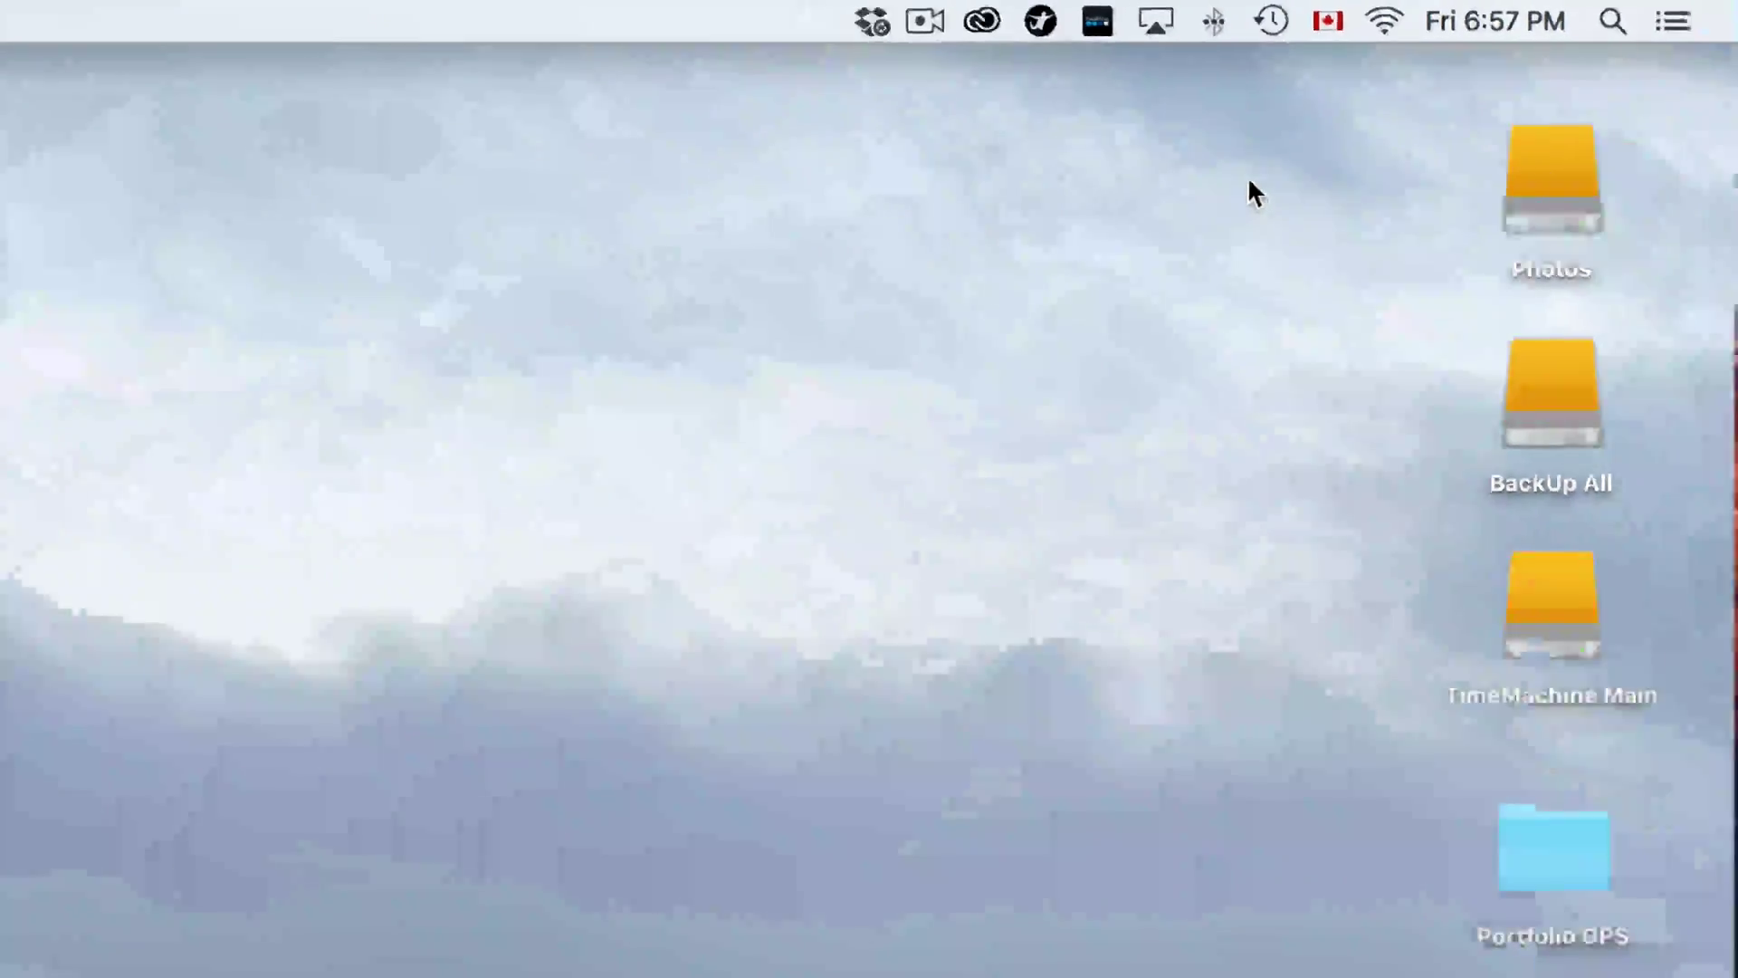
- Search the Mac for "disk", open Disk Utility and move its window up toward the upper middle of the desktop
{"action": "key", "text": "super+space"}
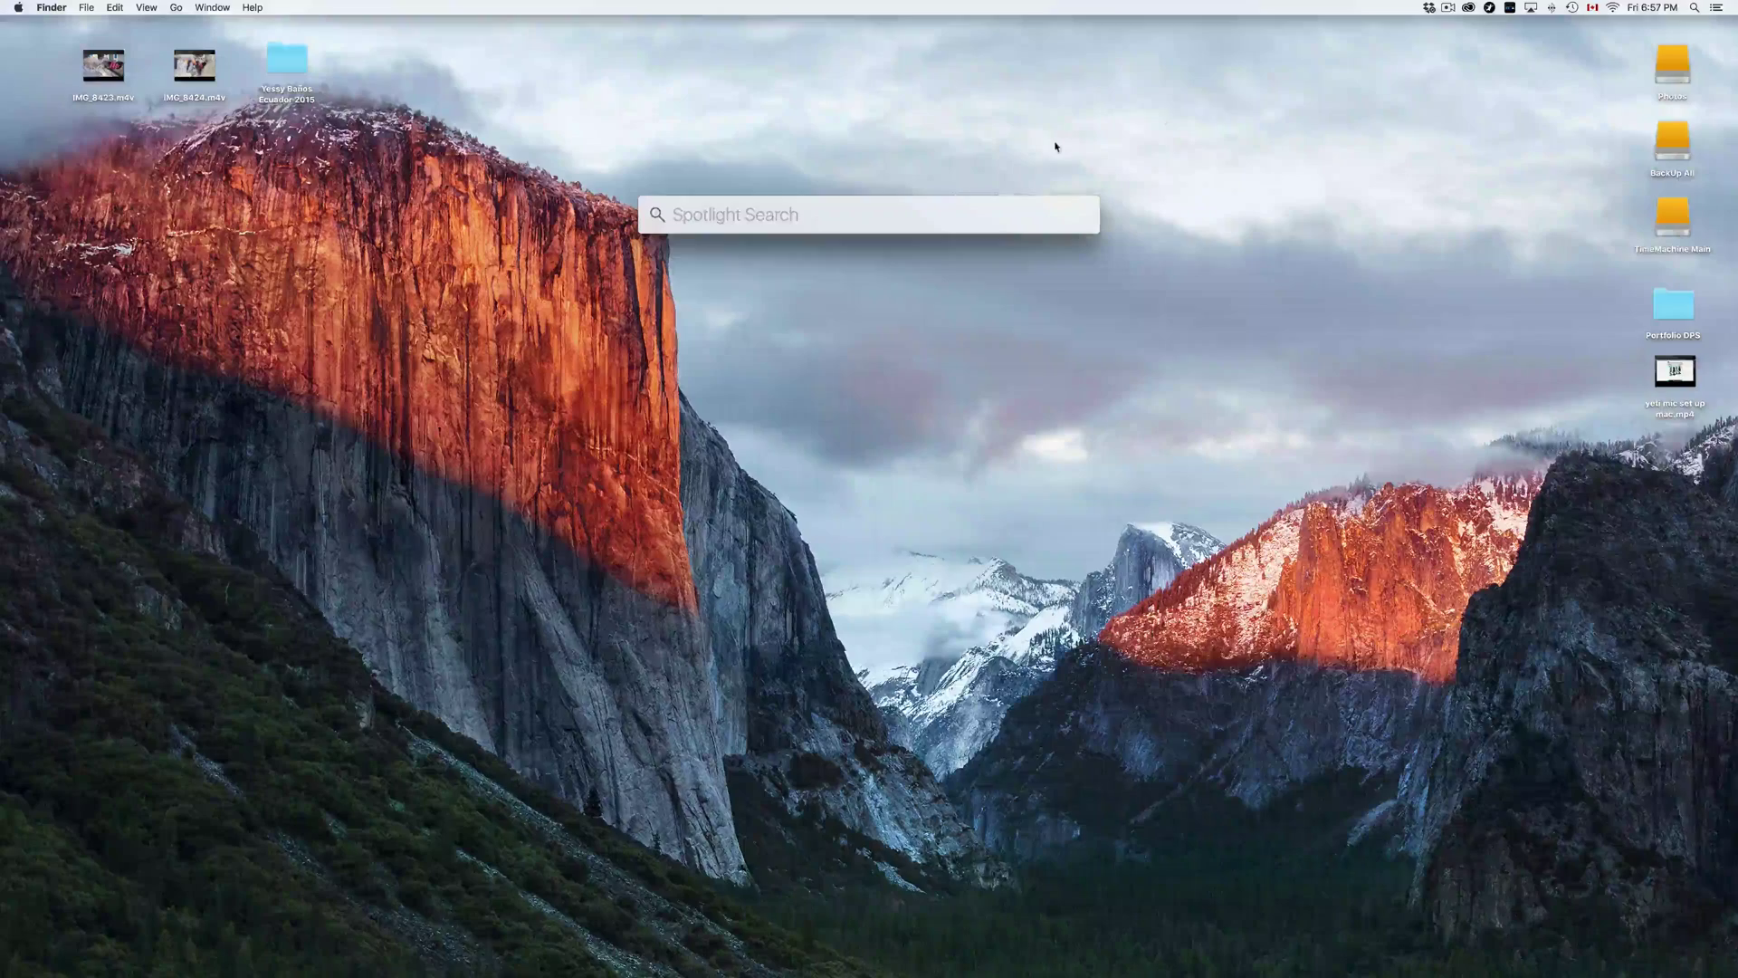
{"action": "type", "text": "dis"}
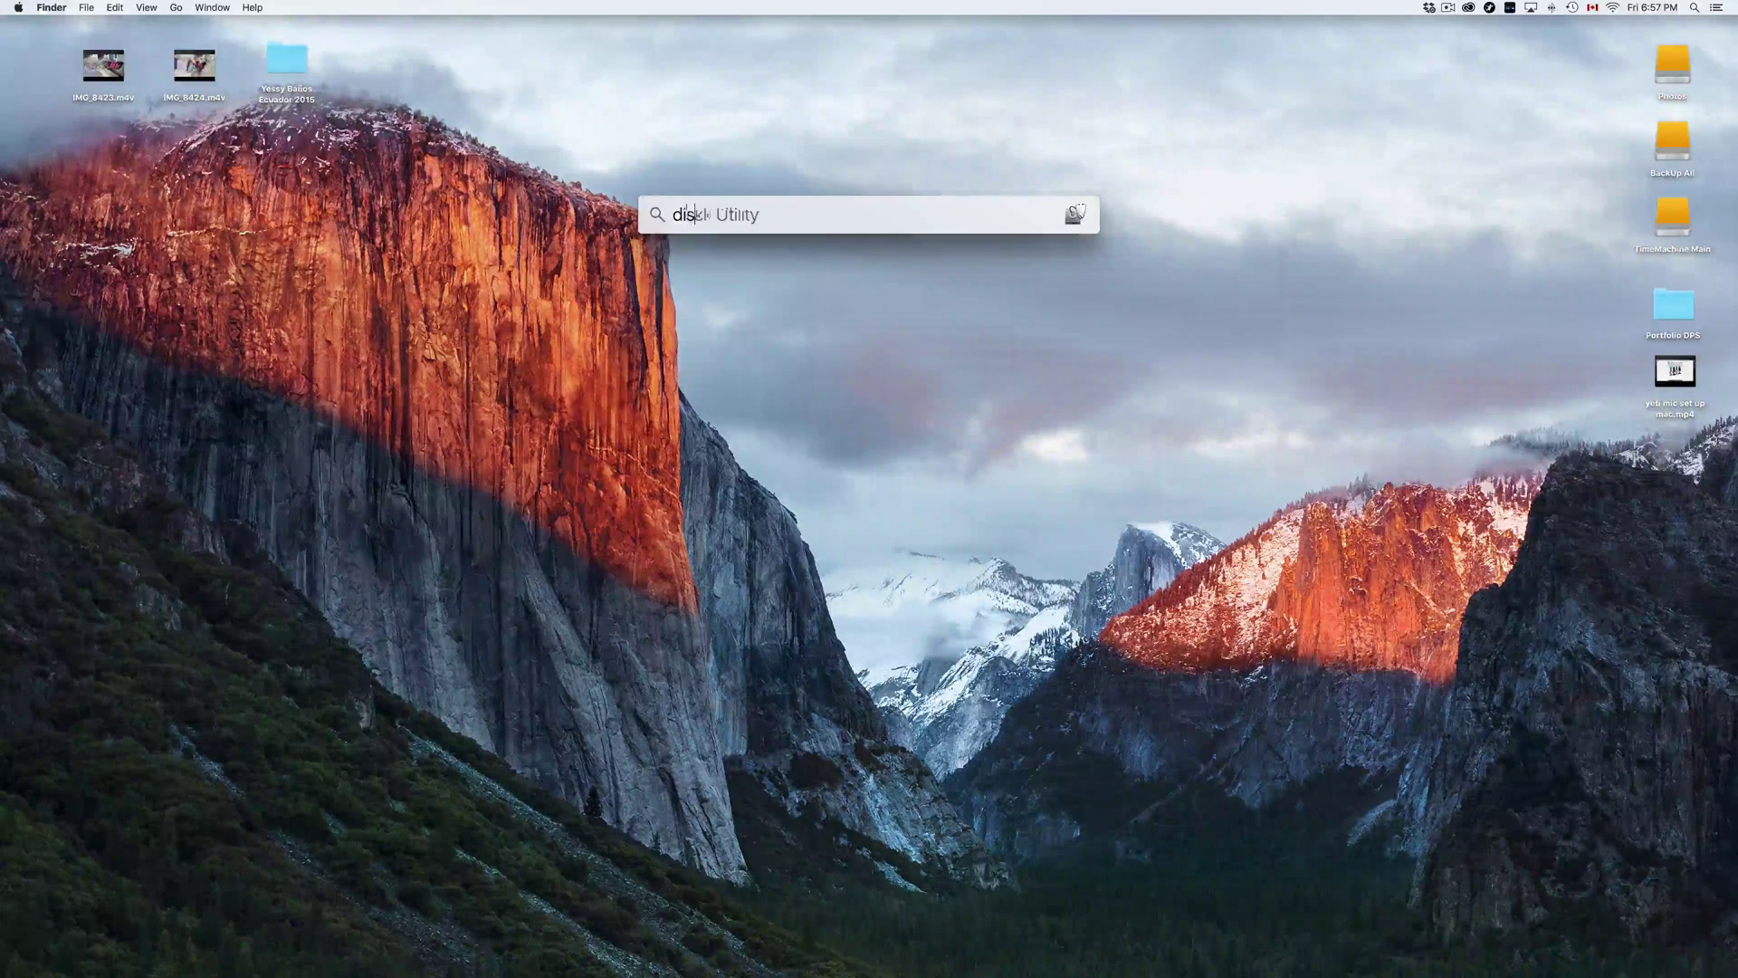
{"action": "type", "text": "k"}
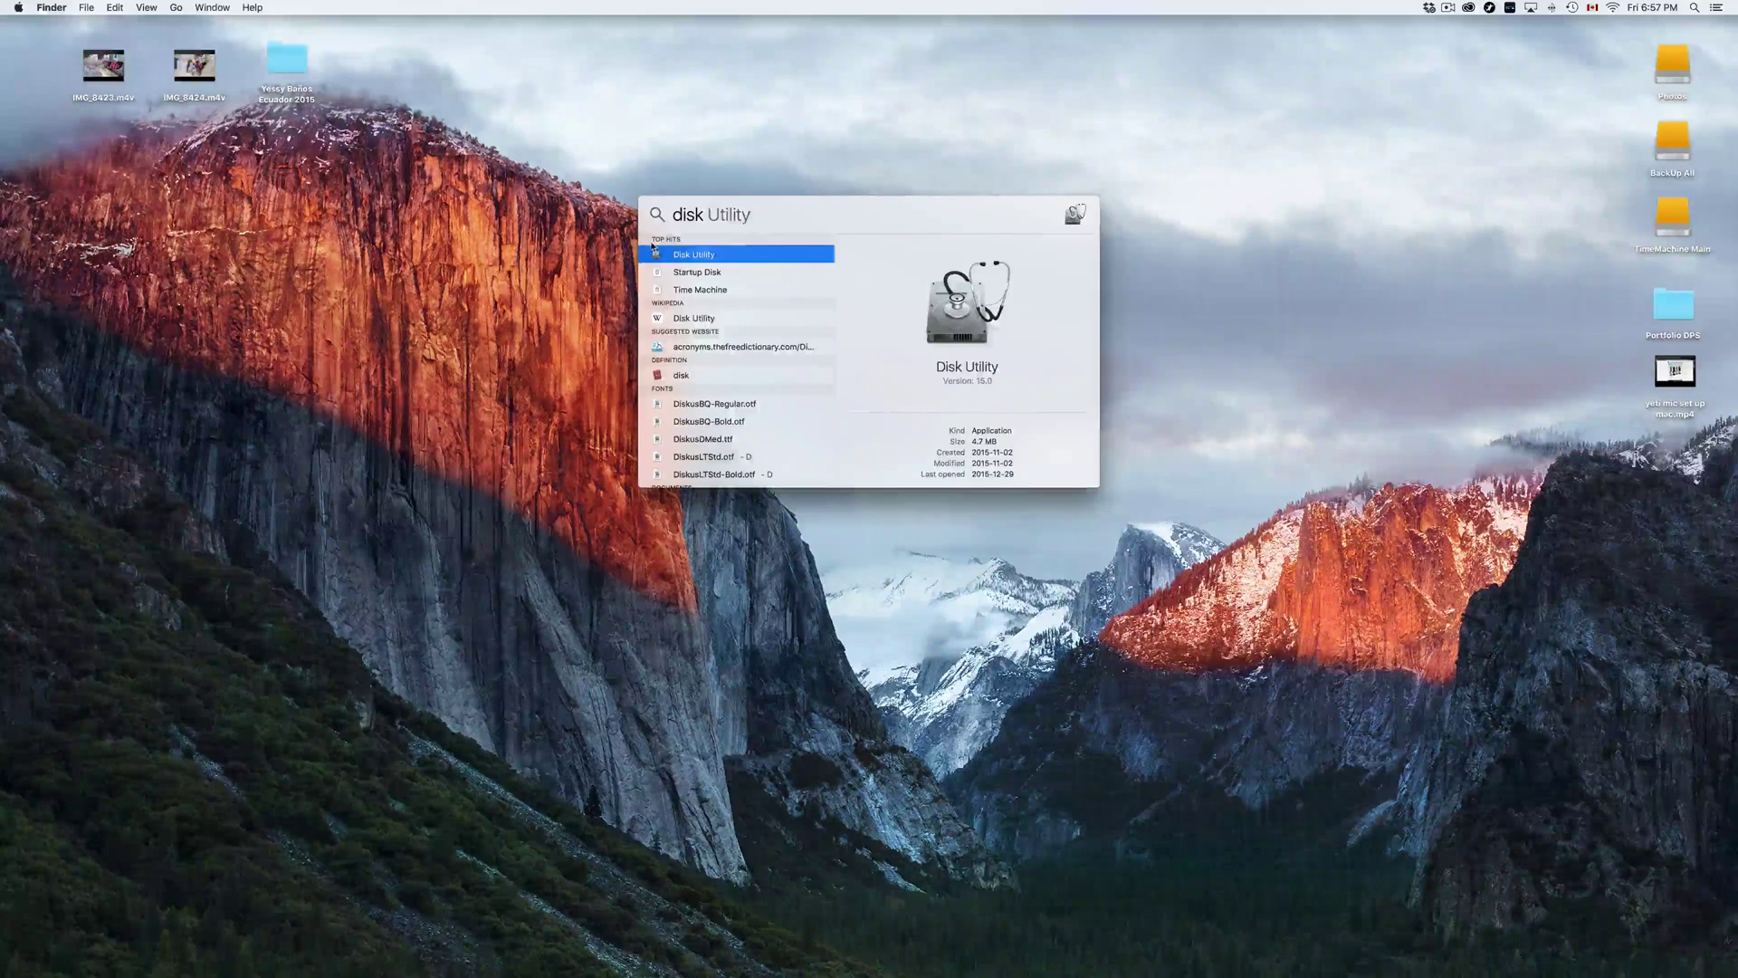
{"action": "left_click", "coordinate": [694, 255]}
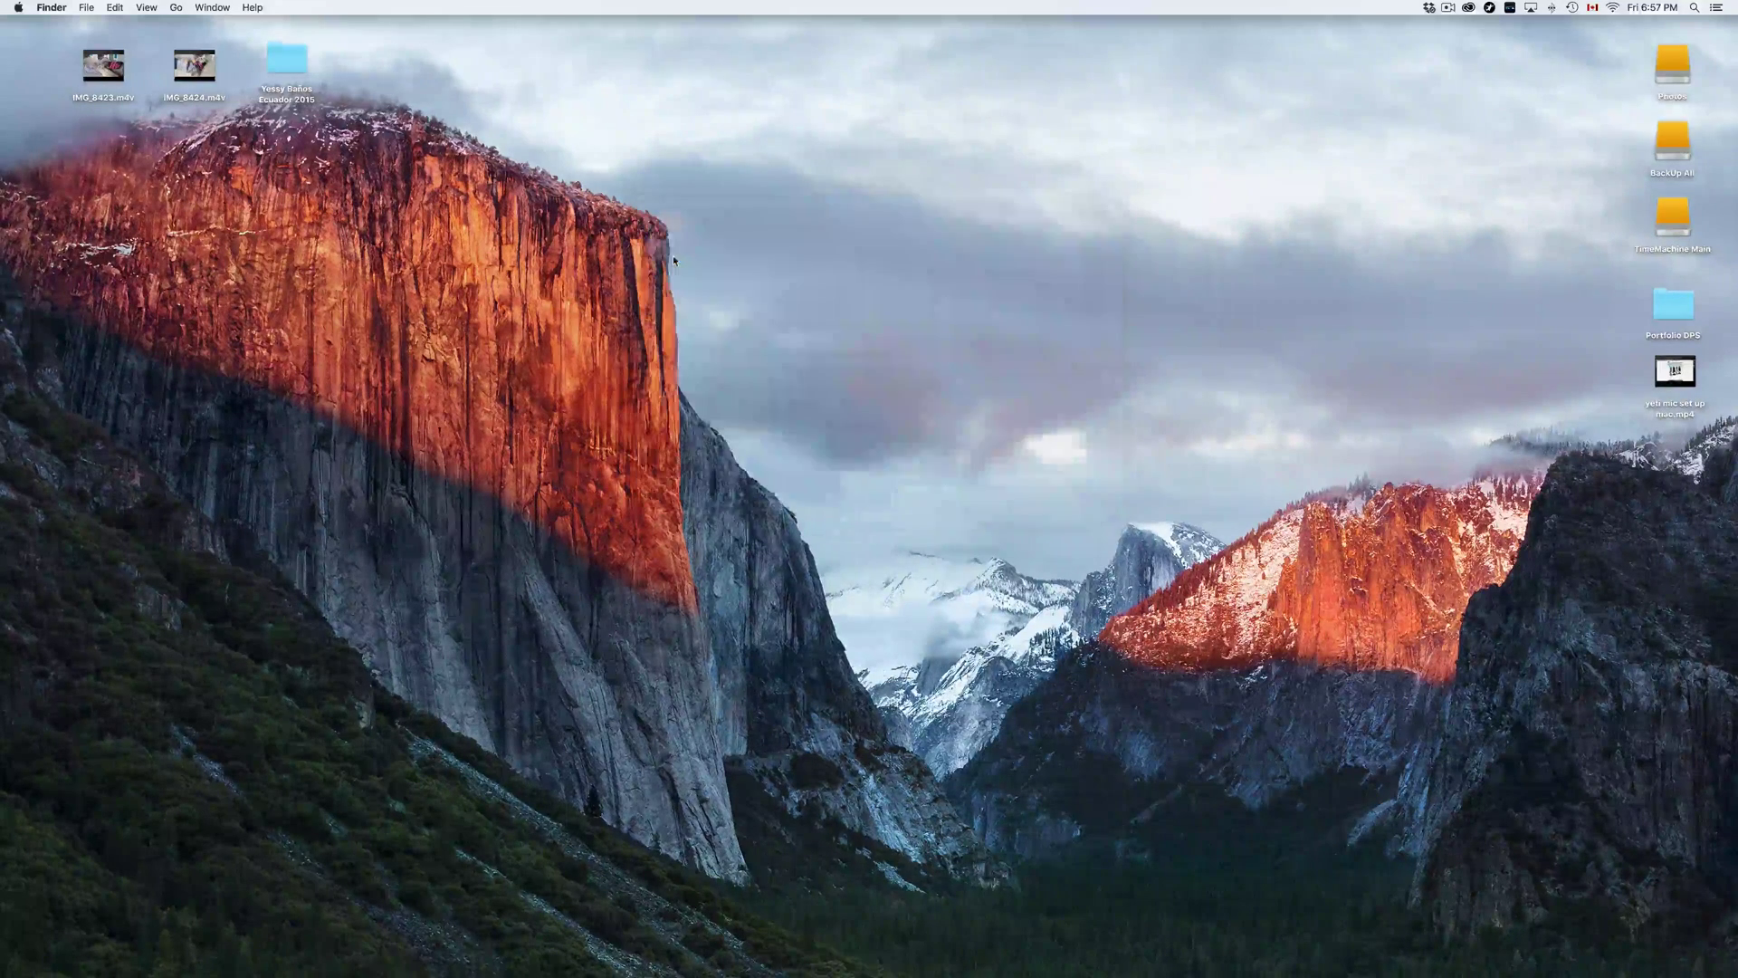
{"action": "left_click_drag", "start_coordinate": [1147, 249], "coordinate": [955, 132]}
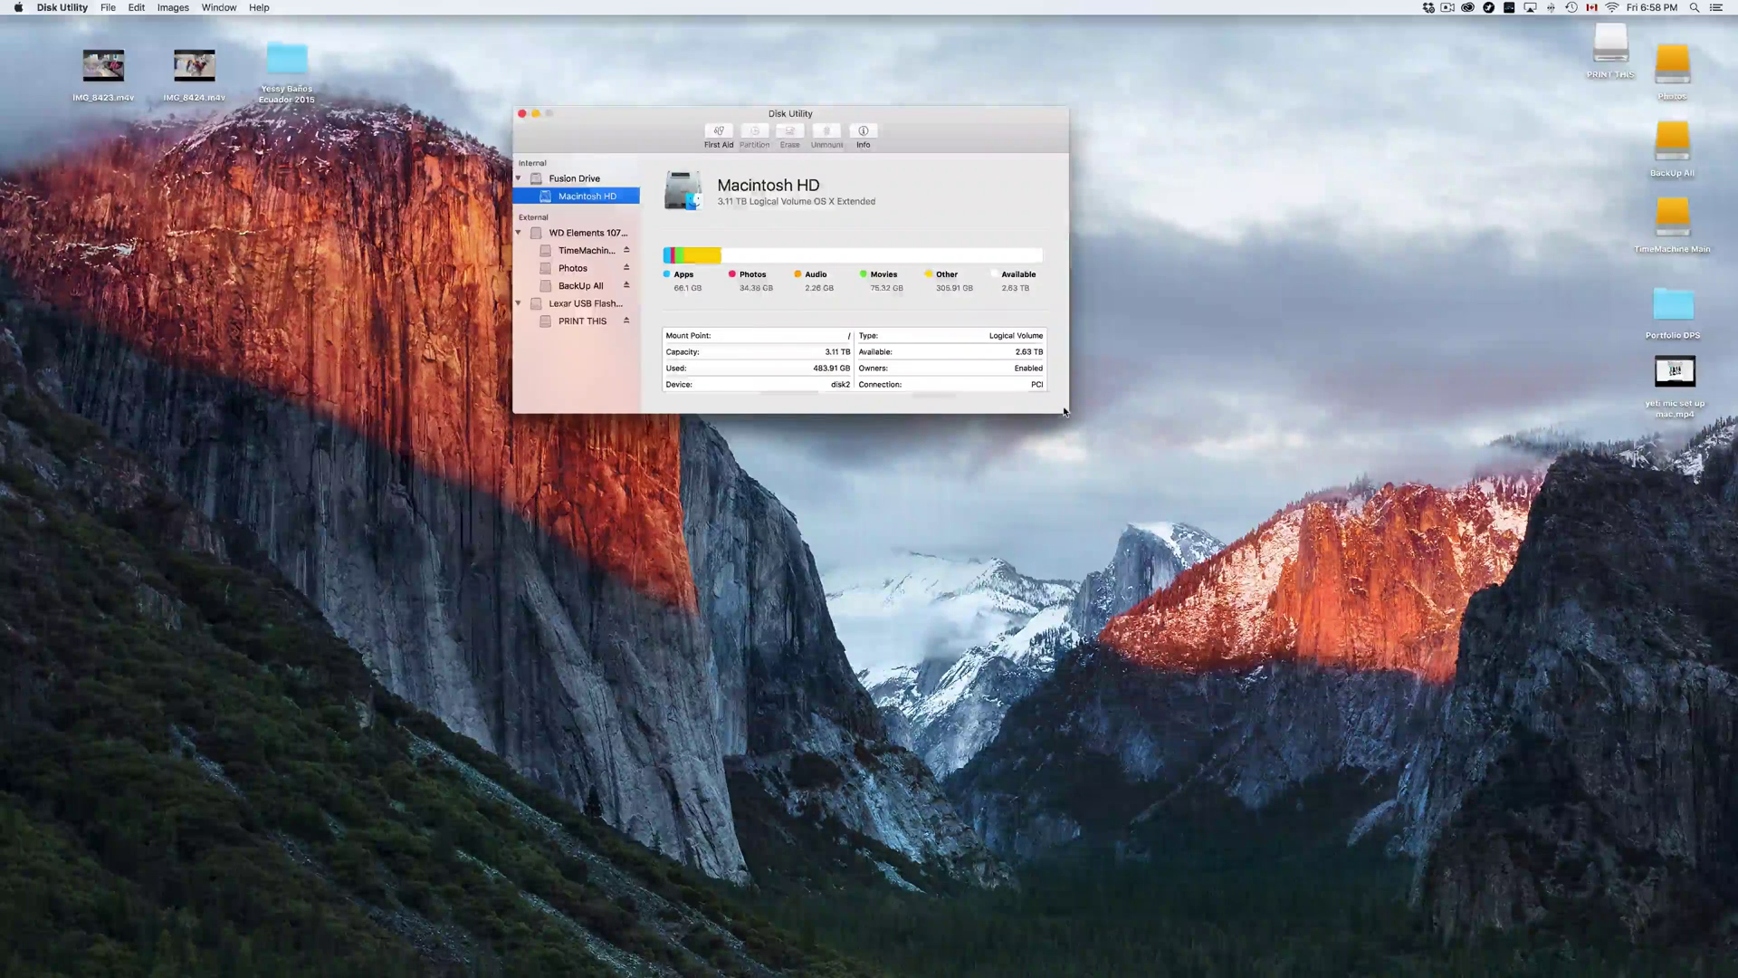
- Select the Lexar USB flash drive in Disk Utility, reposition the window, and open the drive's erase settings
{"action": "left_click", "coordinate": [584, 306]}
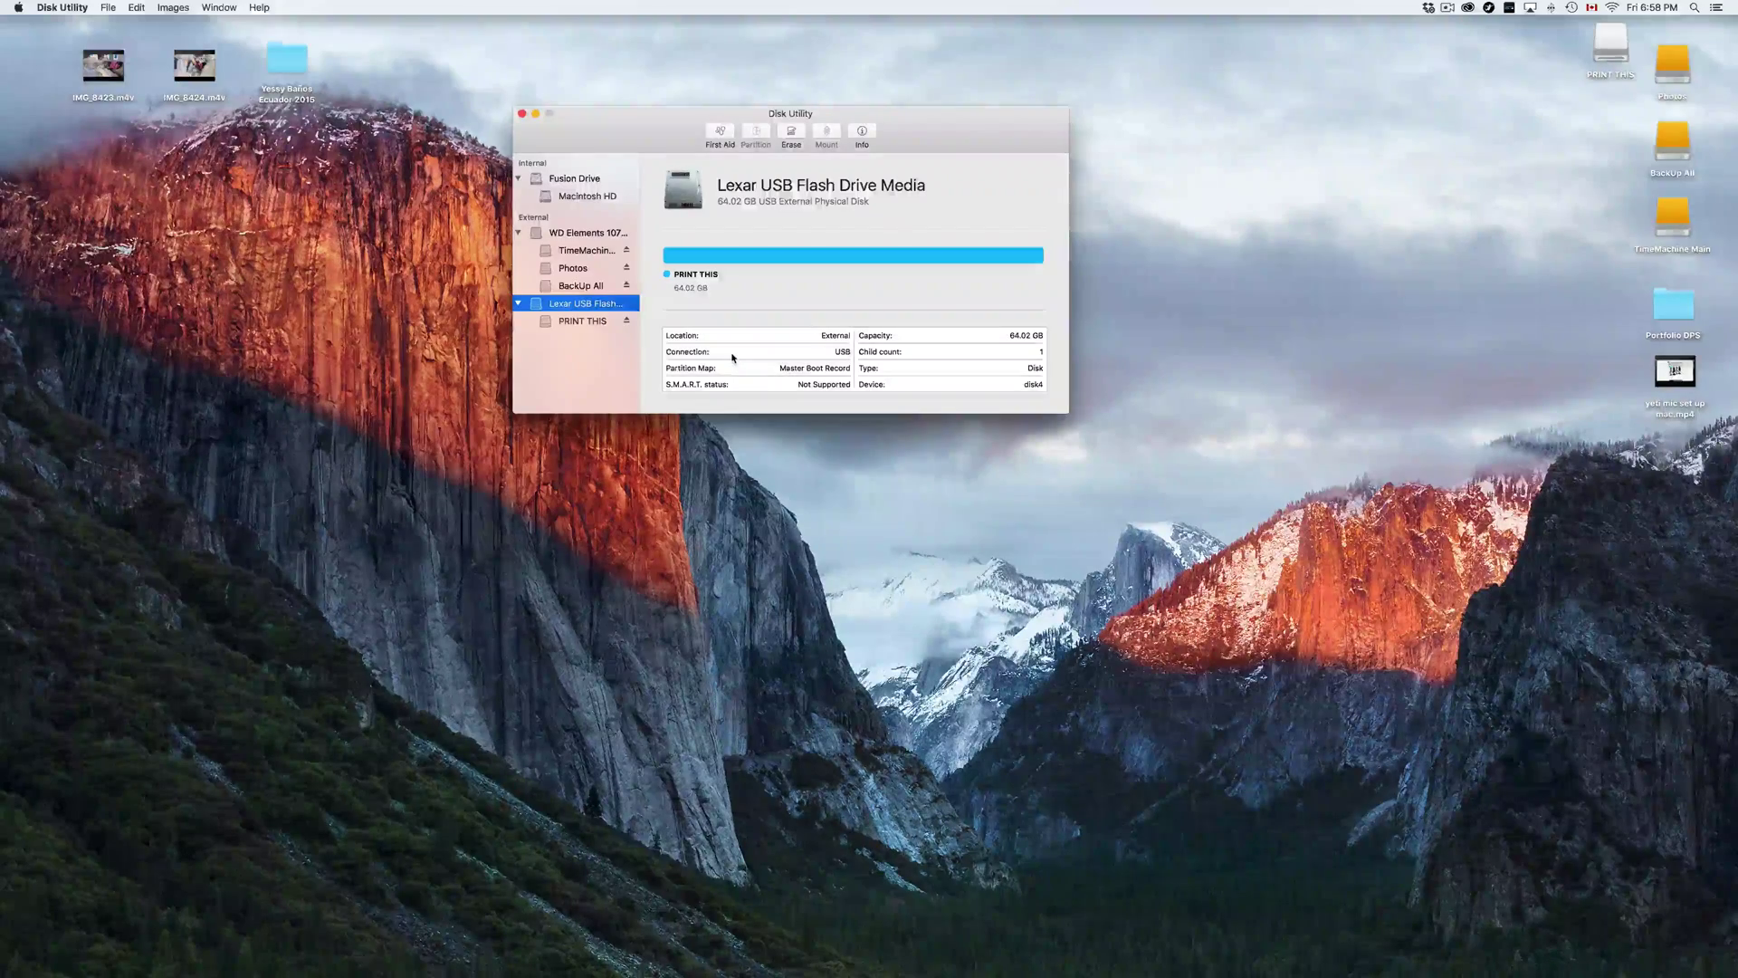
{"action": "left_click_drag", "start_coordinate": [948, 135], "coordinate": [952, 239]}
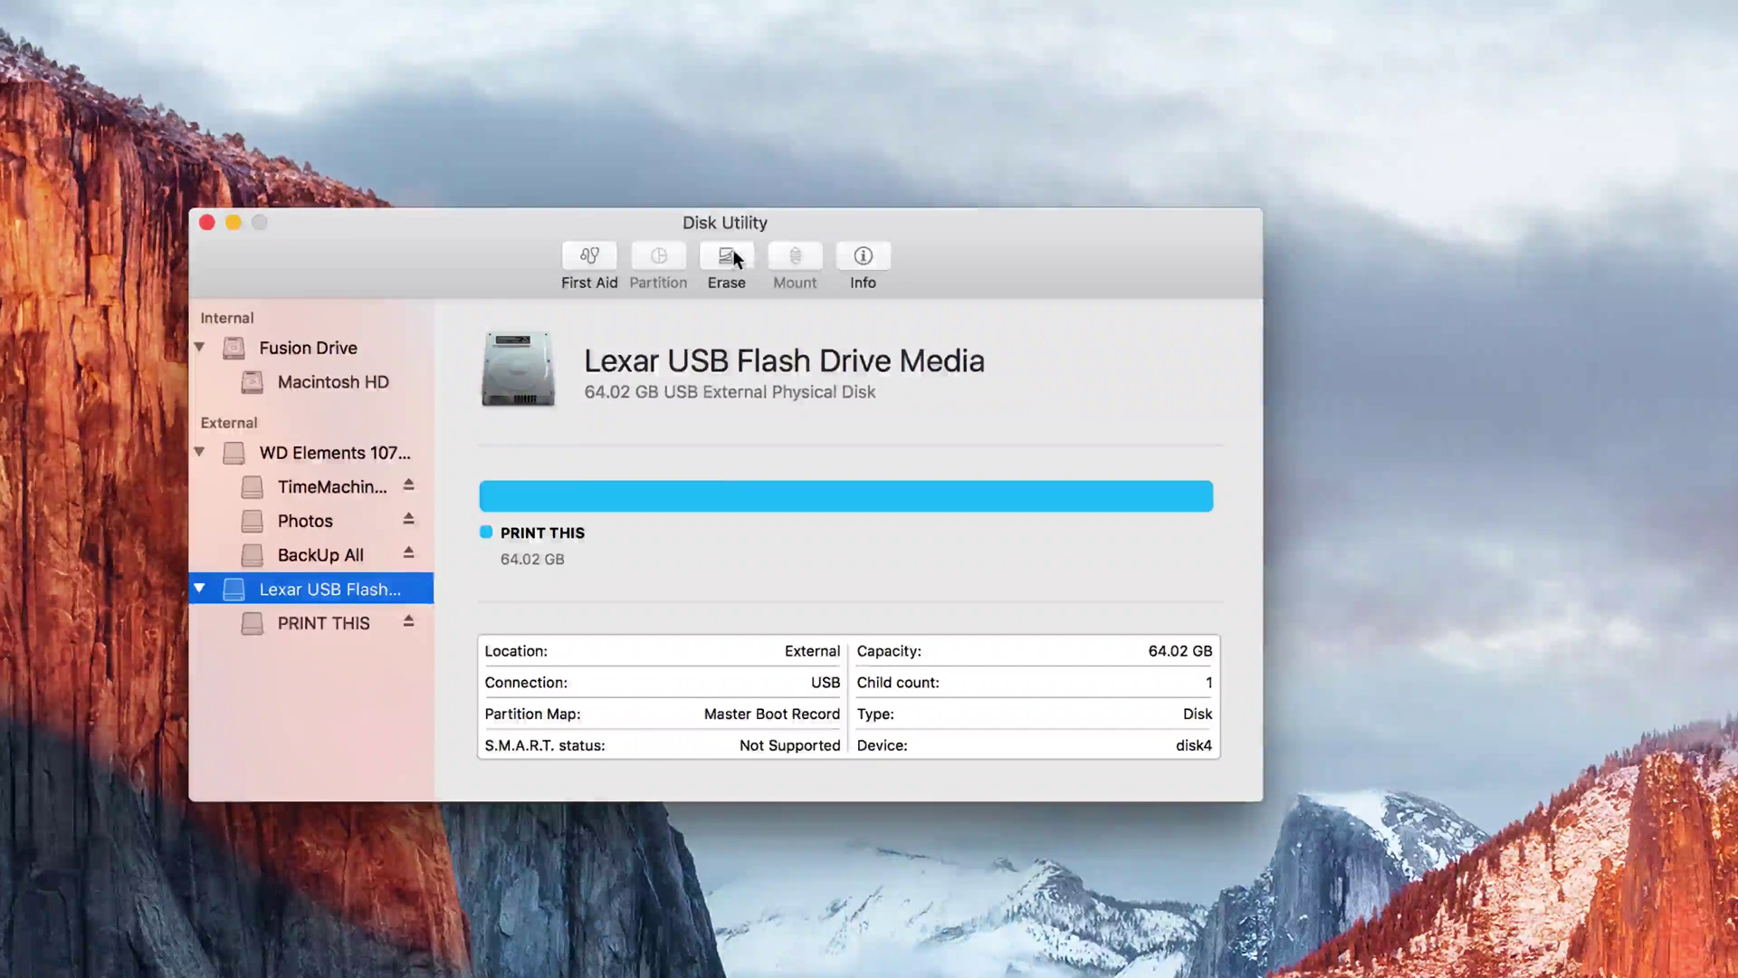
{"action": "left_click", "coordinate": [731, 255]}
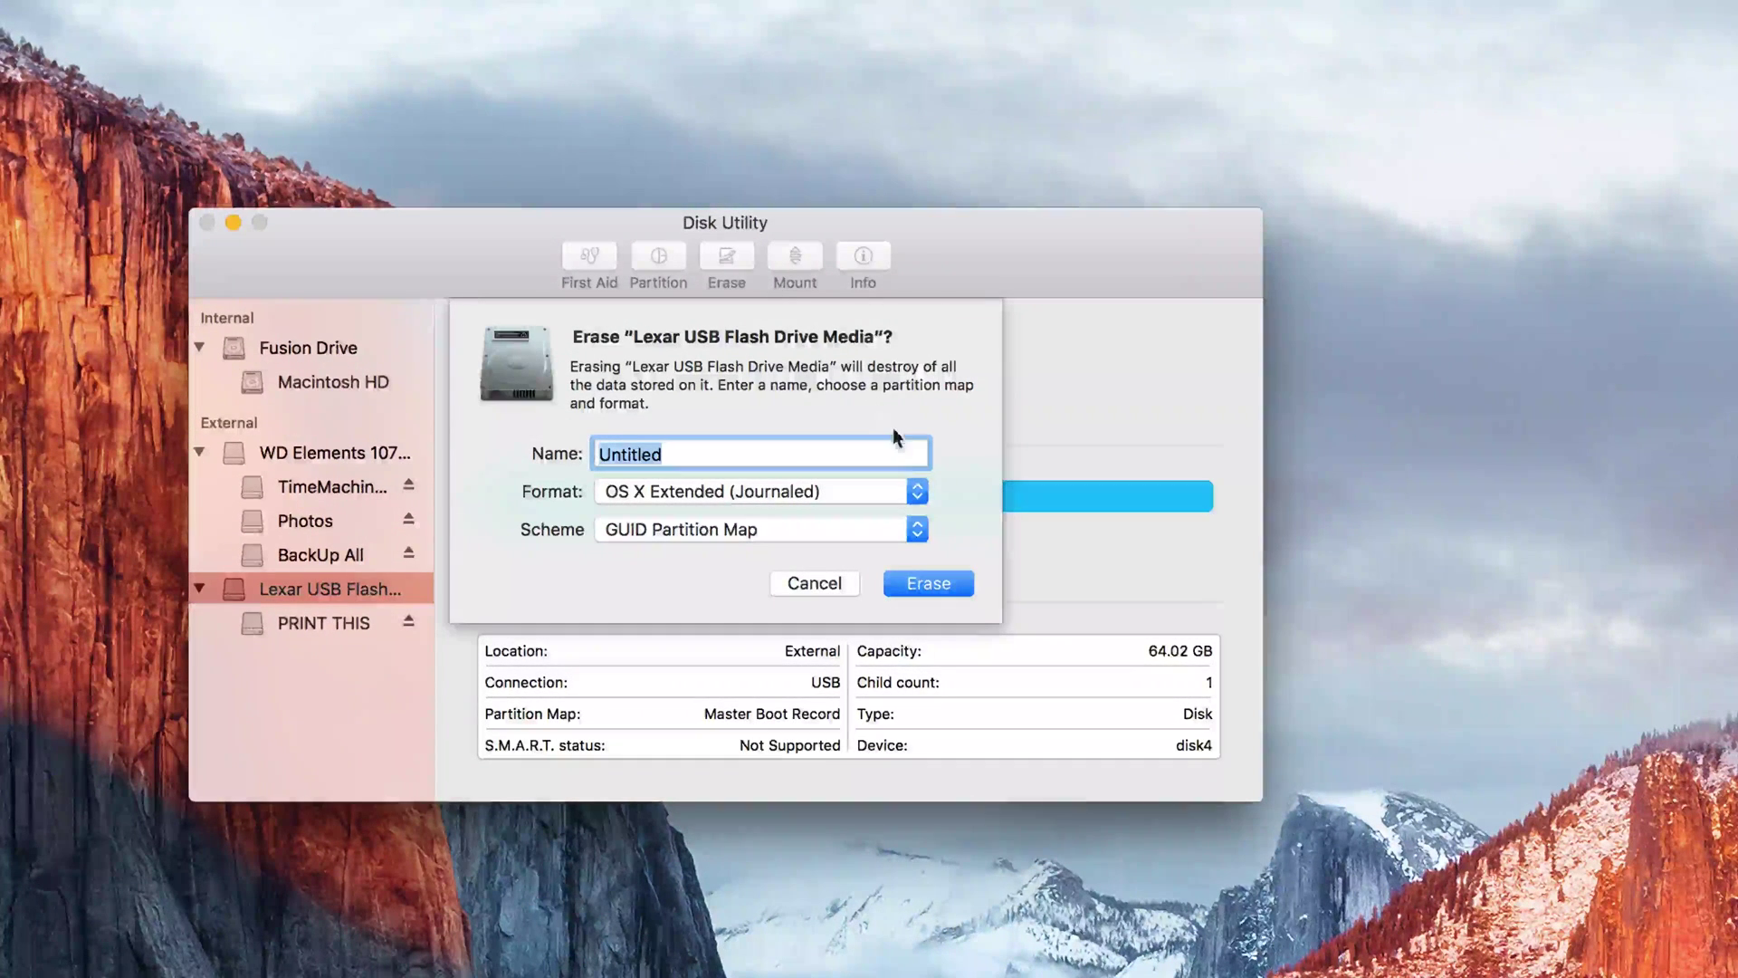
- Try the OS X Extended (Journaled), MS-DOS (FAT) and ExFAT formats for erasing the Lexar flash drive
{"action": "left_click", "coordinate": [917, 494]}
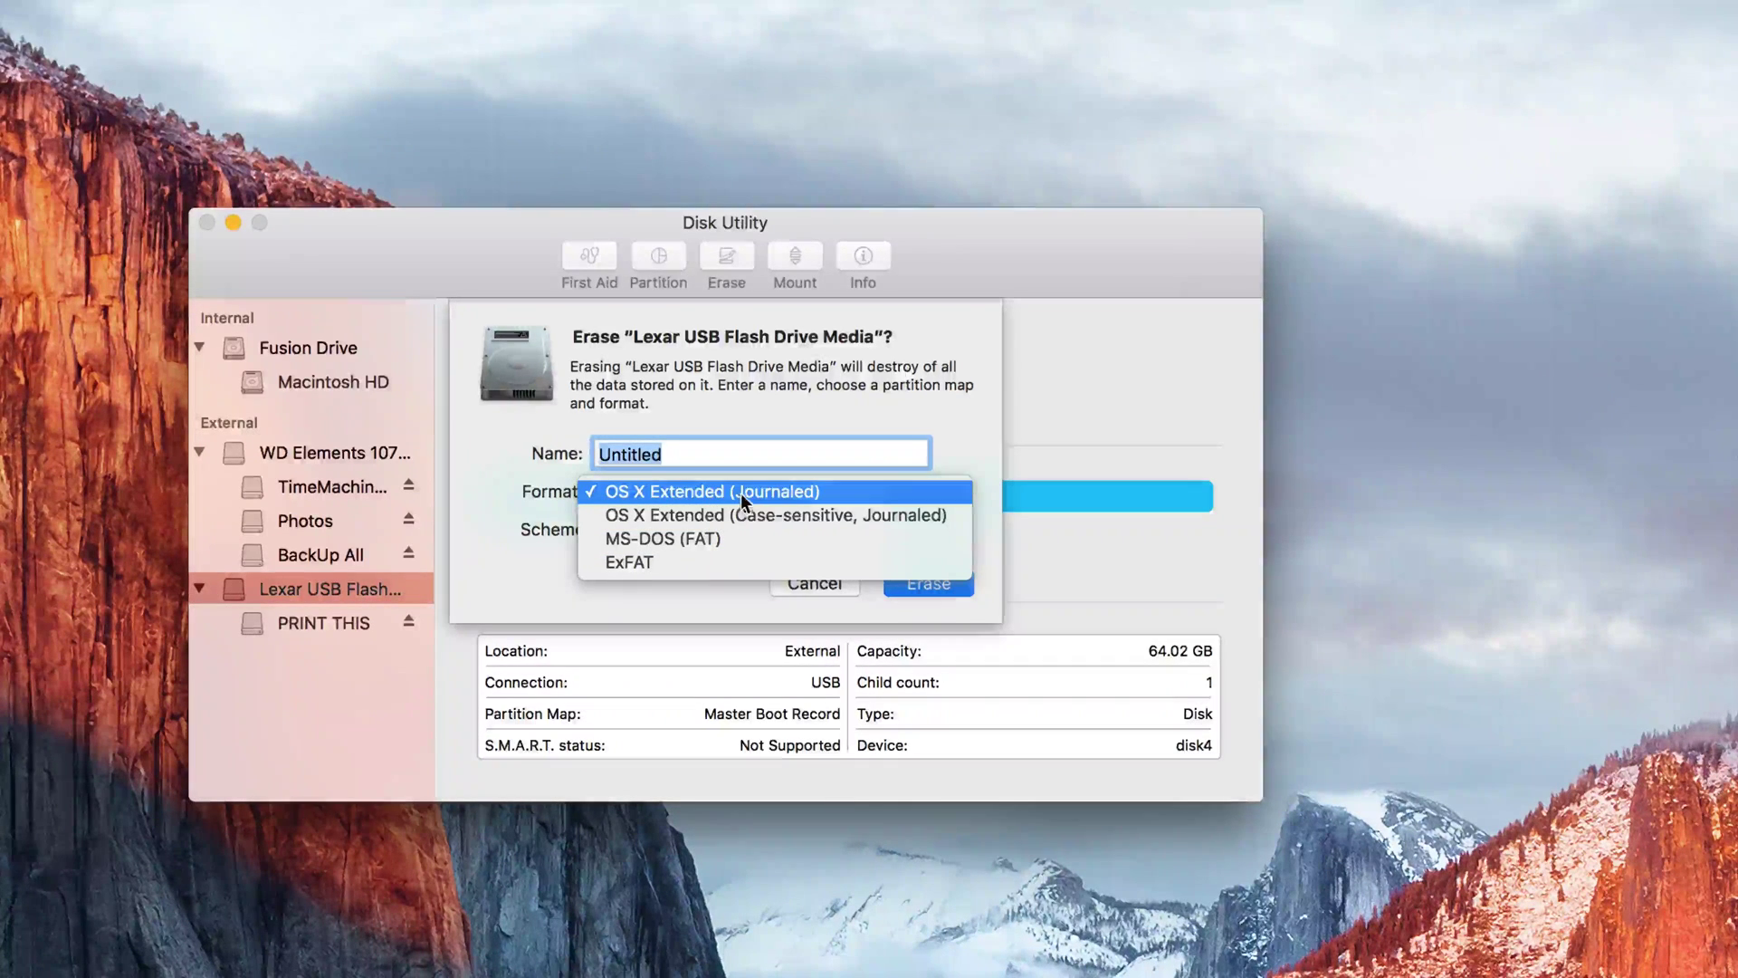
{"action": "left_click", "coordinate": [659, 494]}
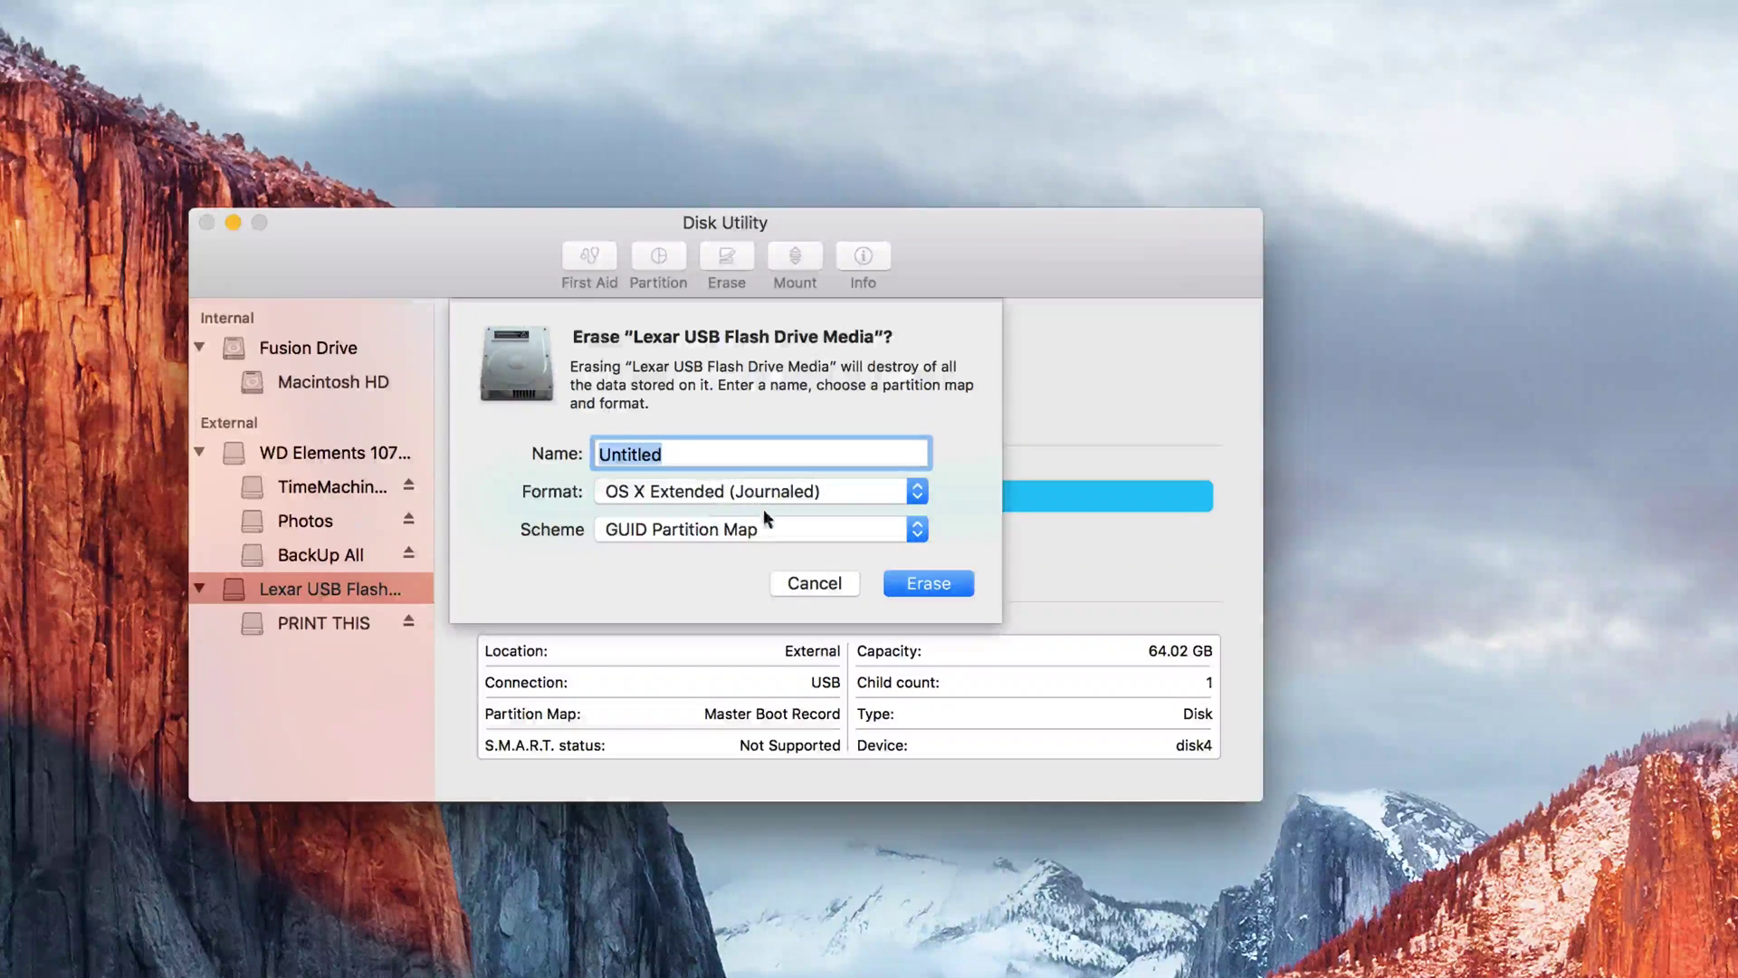
{"action": "left_click", "coordinate": [676, 497]}
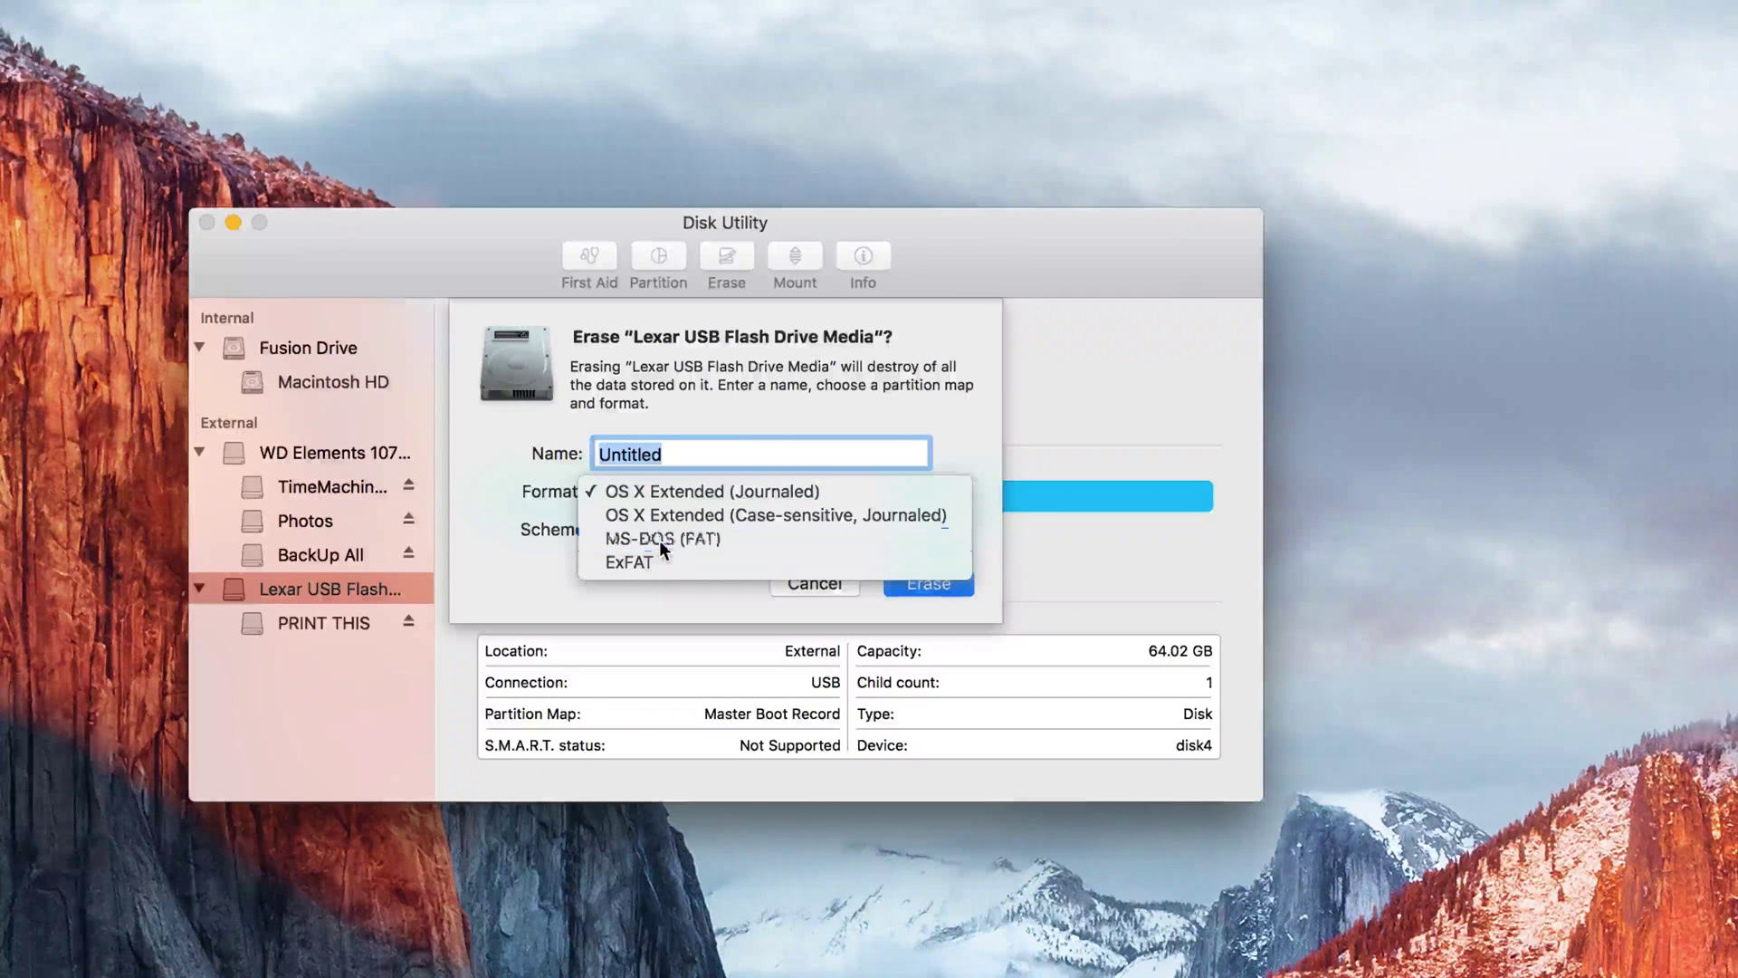
{"action": "left_click", "coordinate": [659, 539]}
{"action": "left_click", "coordinate": [688, 498]}
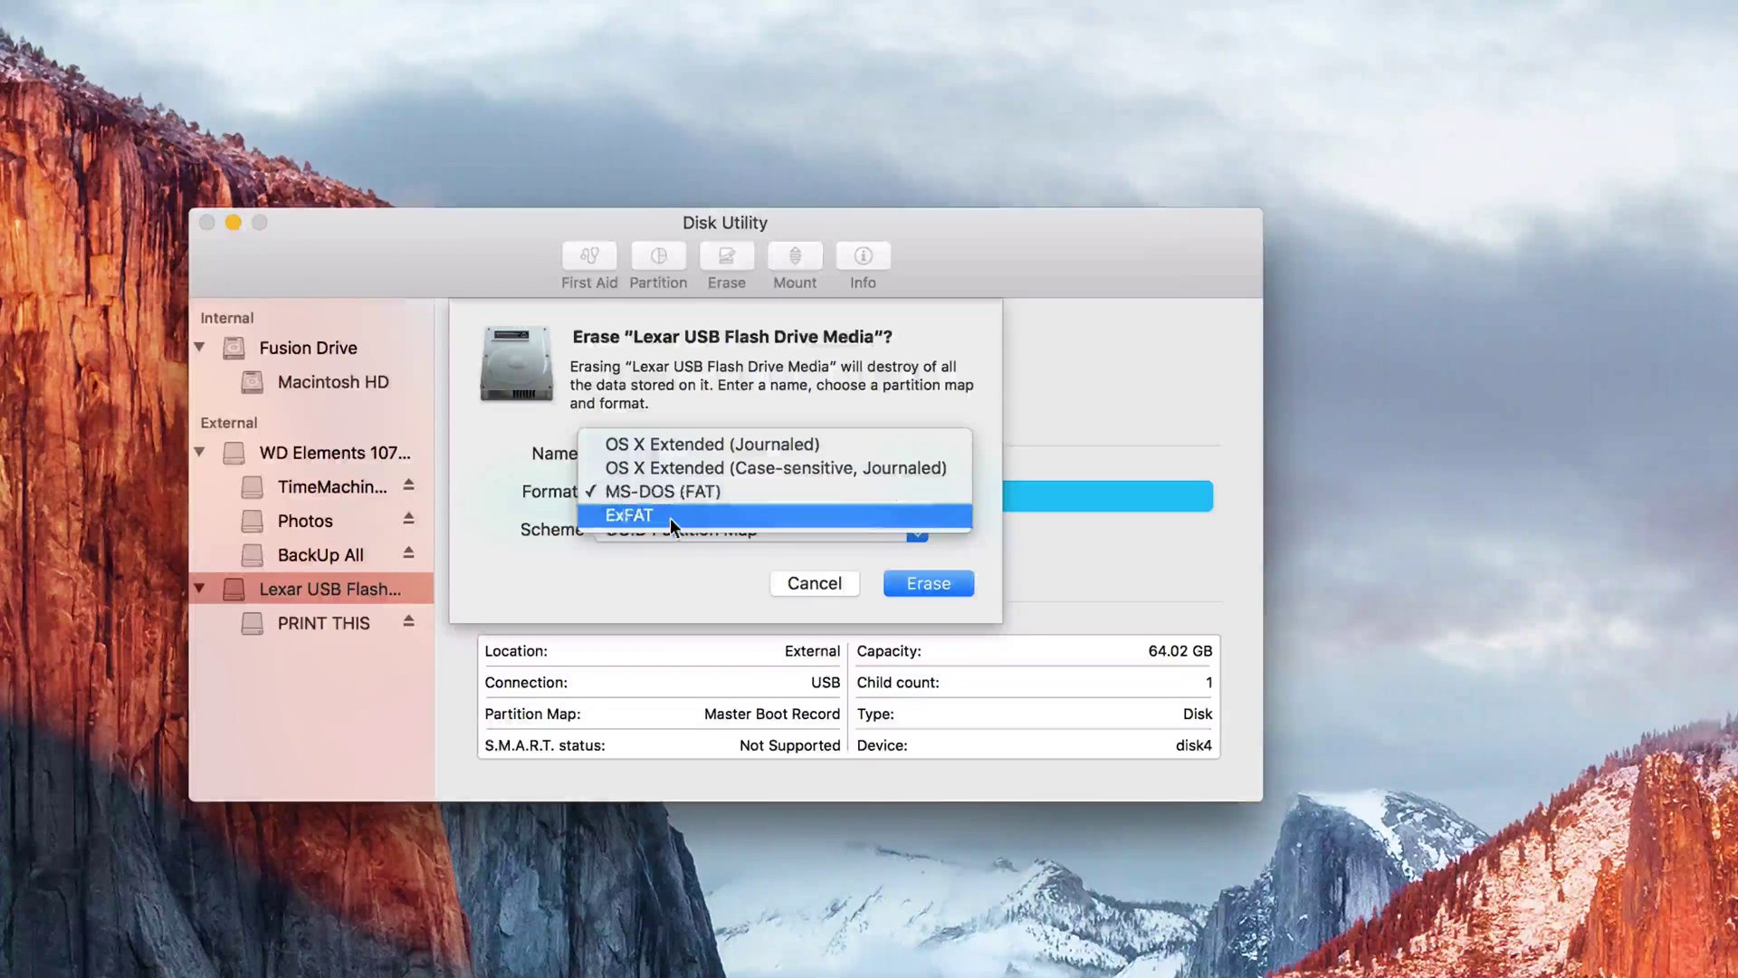
{"action": "left_click", "coordinate": [670, 518]}
{"action": "left_click", "coordinate": [672, 498]}
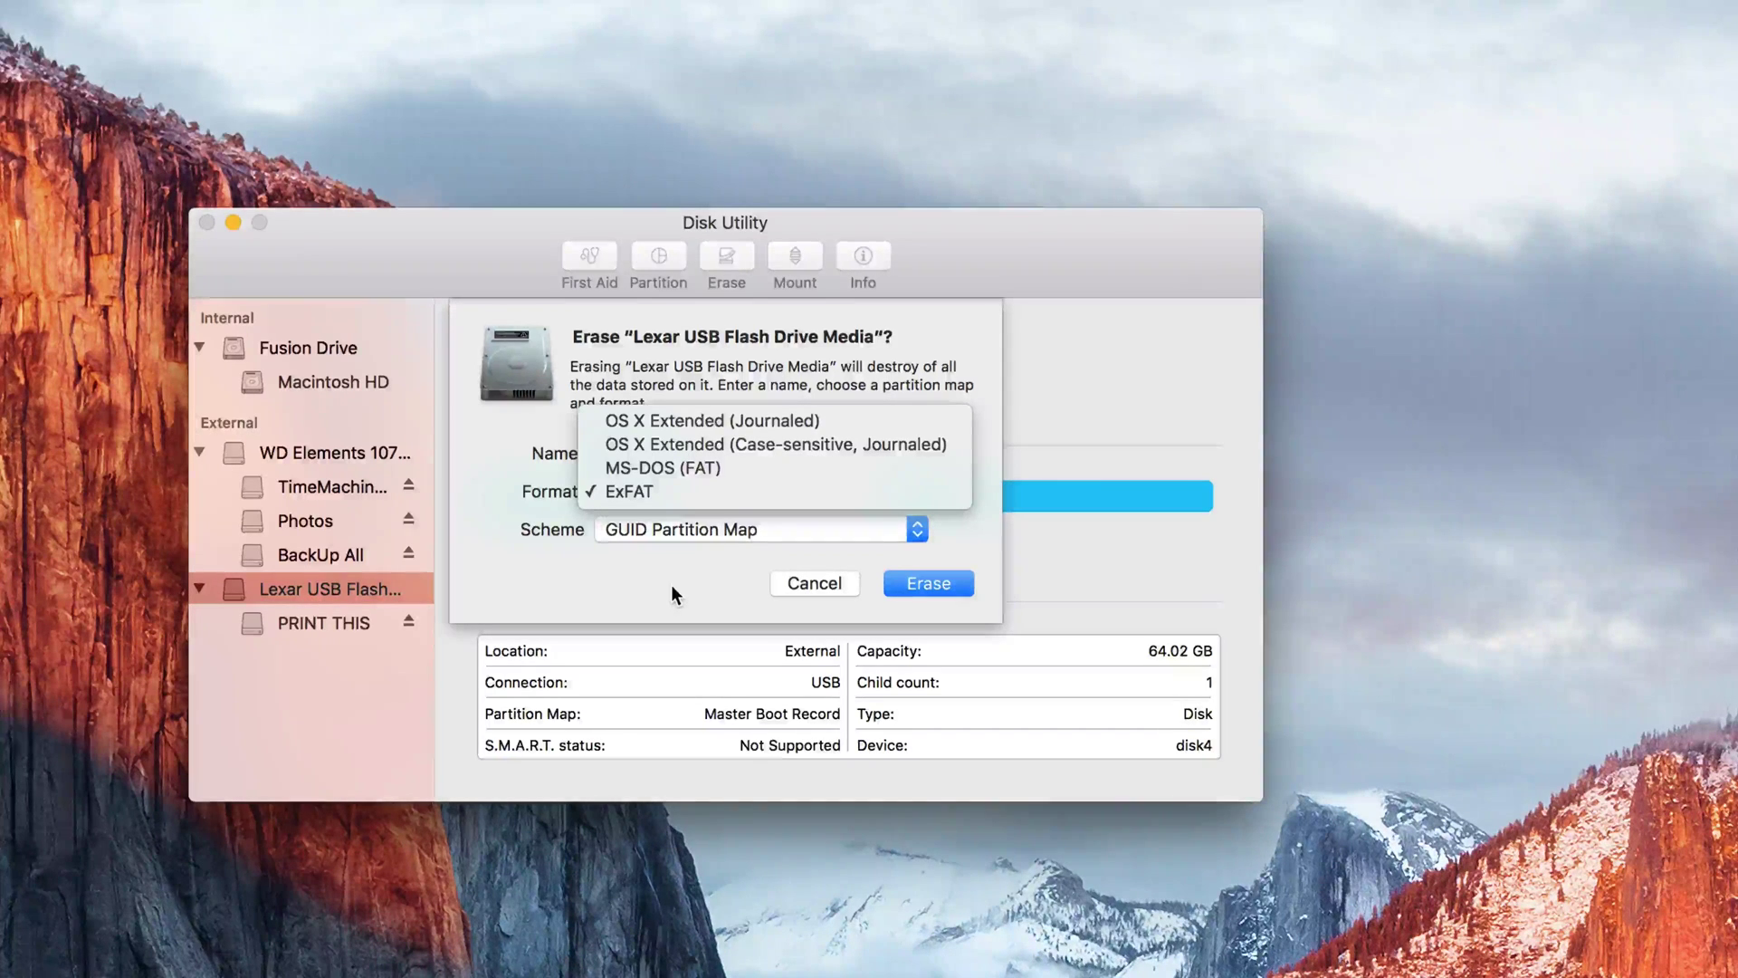
{"action": "left_click", "coordinate": [792, 583]}
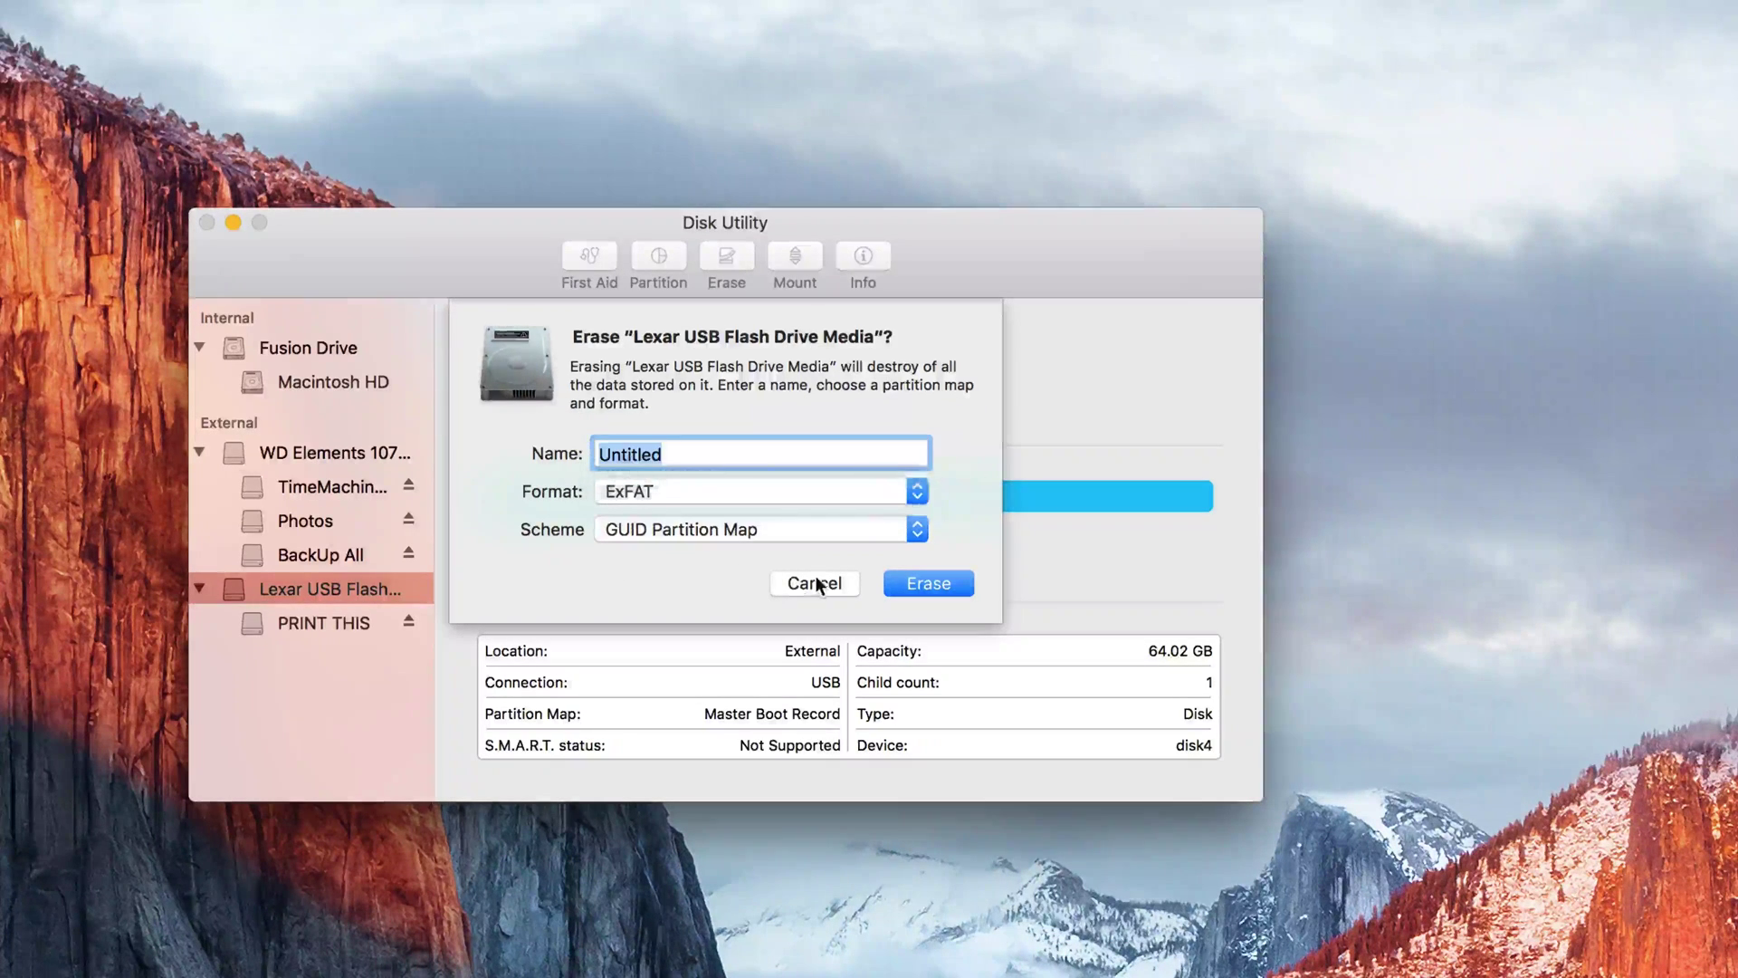
- Erase the Lexar flash drive with the MS-DOS (FAT) format and the name 64gb
{"action": "left_click", "coordinate": [682, 493]}
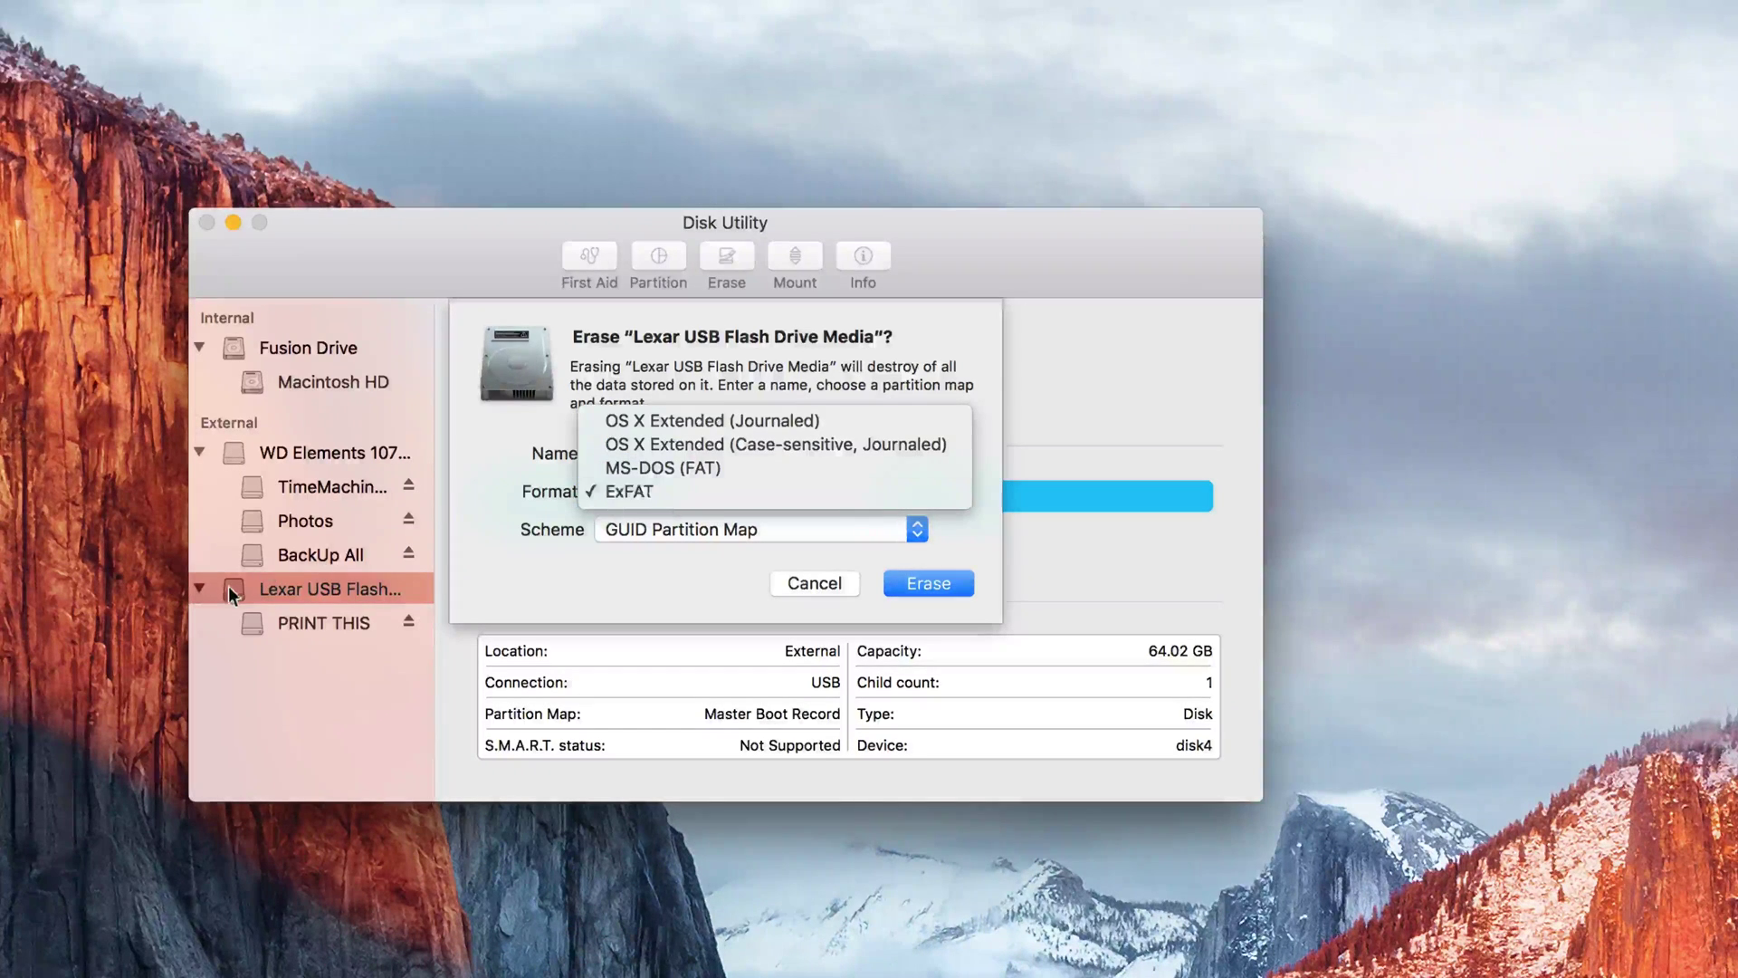
{"action": "left_click", "coordinate": [769, 471]}
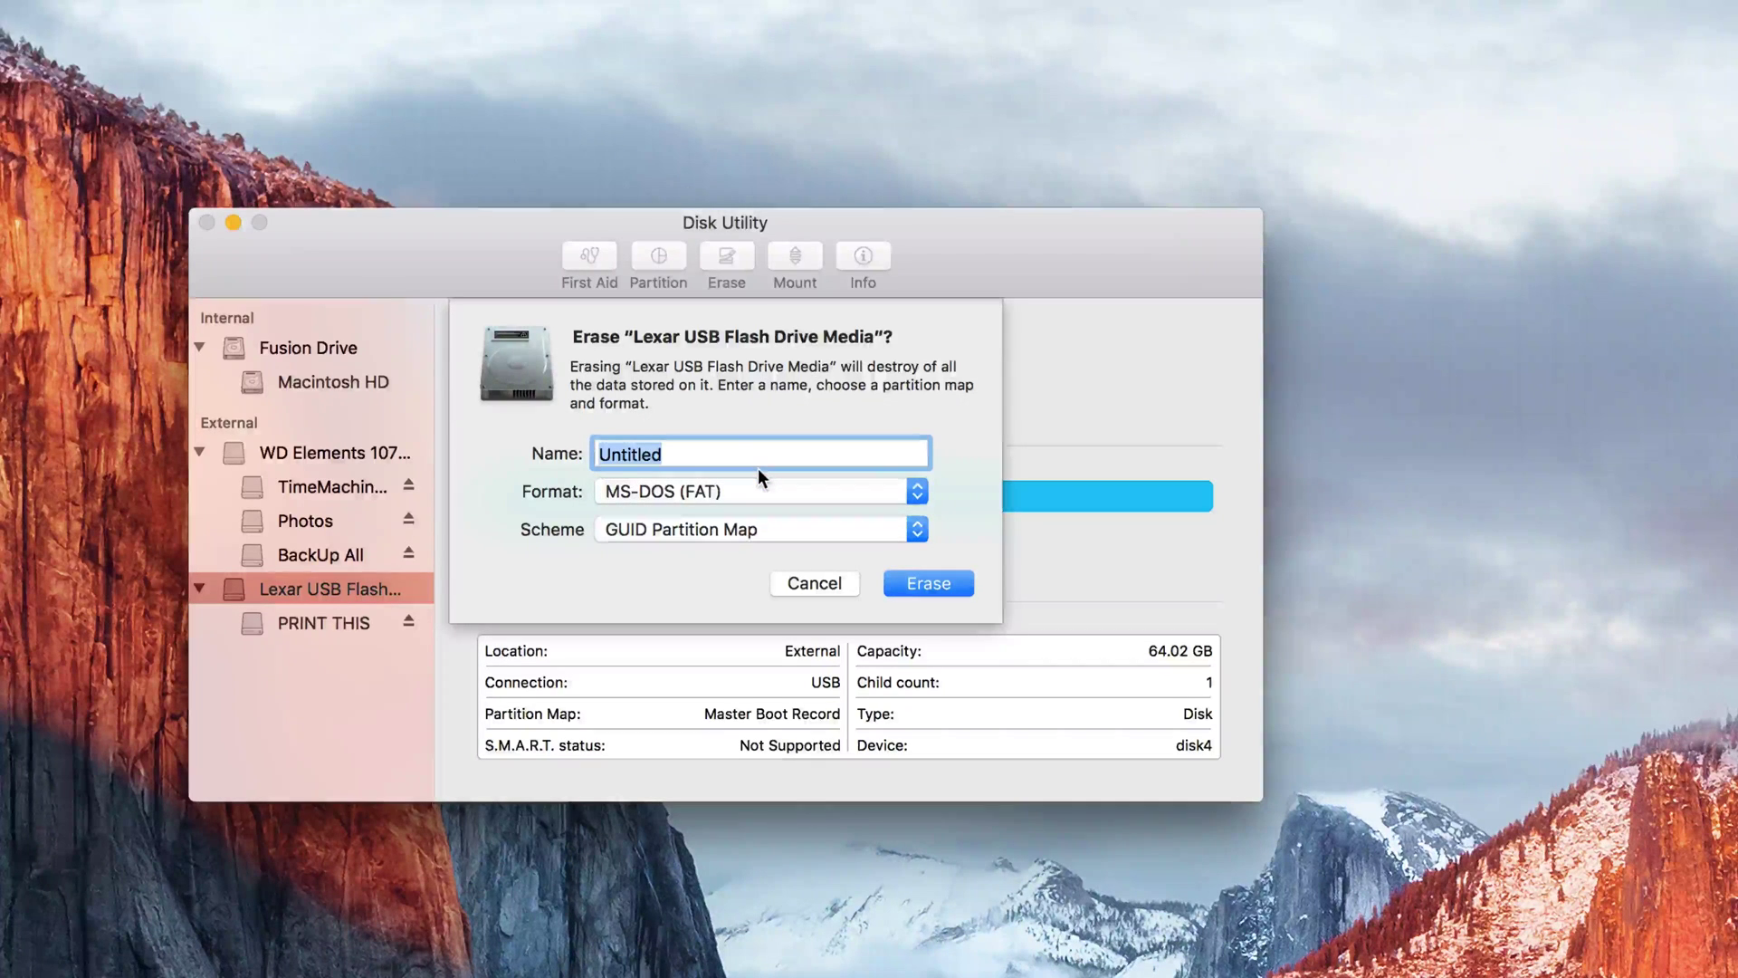
{"action": "left_click", "coordinate": [711, 453]}
{"action": "key", "text": "Tab"}
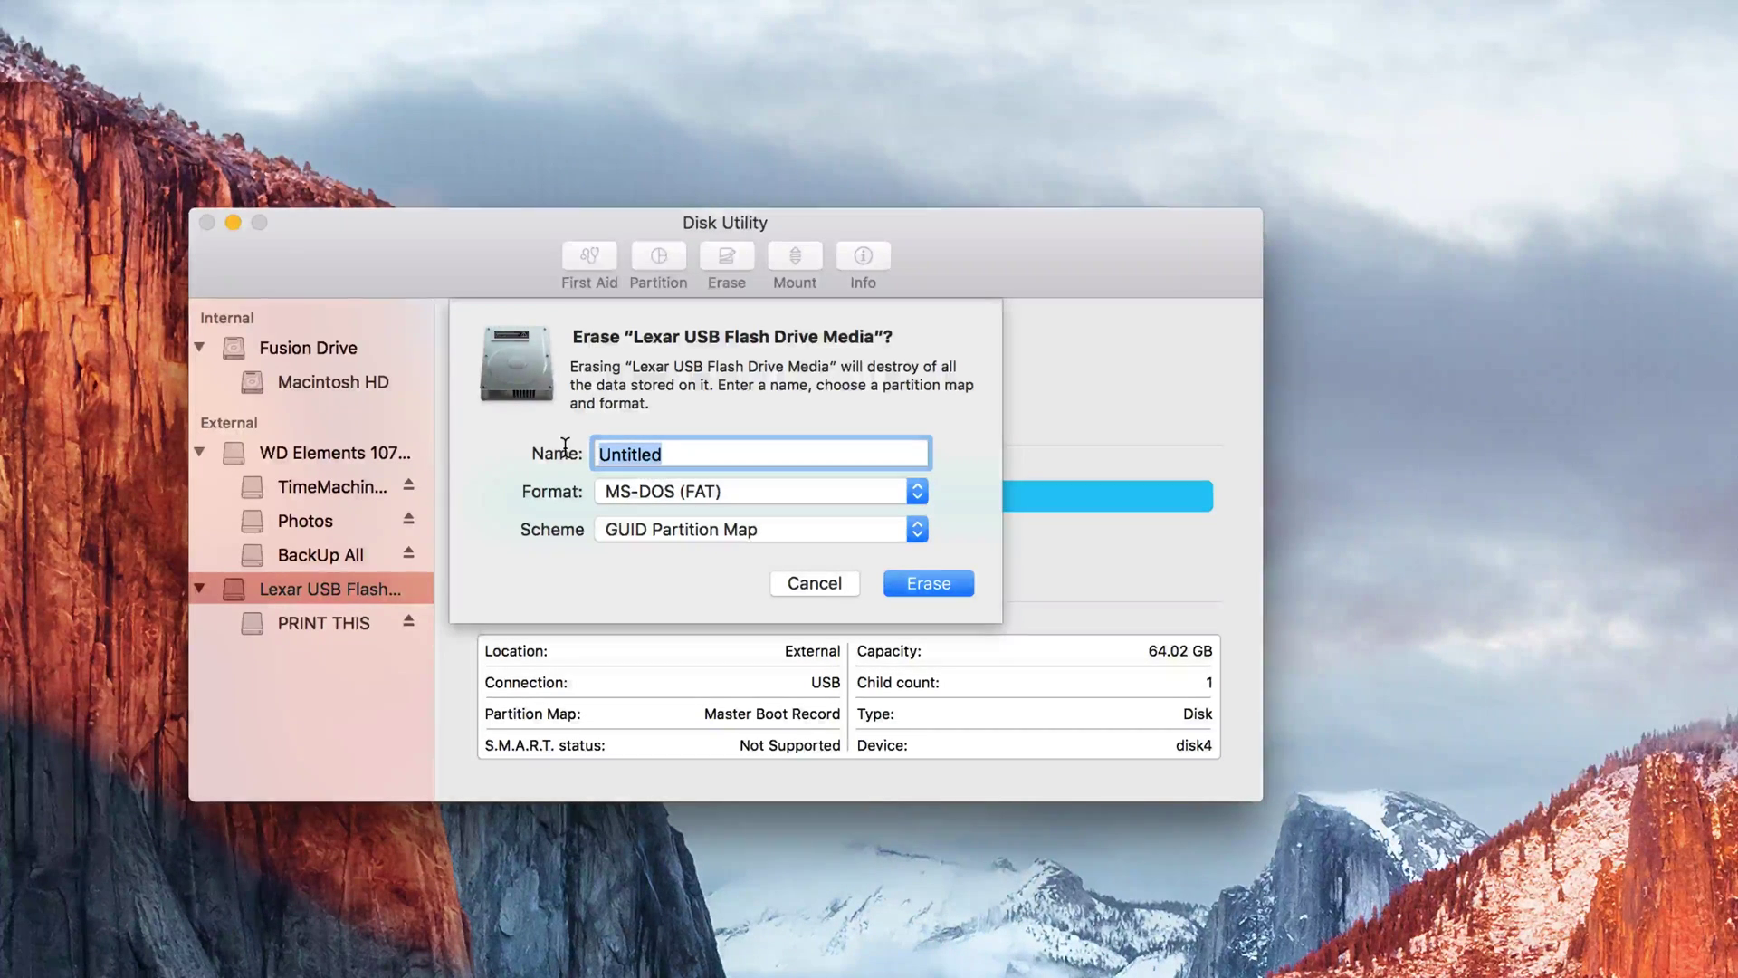
{"action": "key", "text": "BackSpace"}
{"action": "type", "text": "64g"}
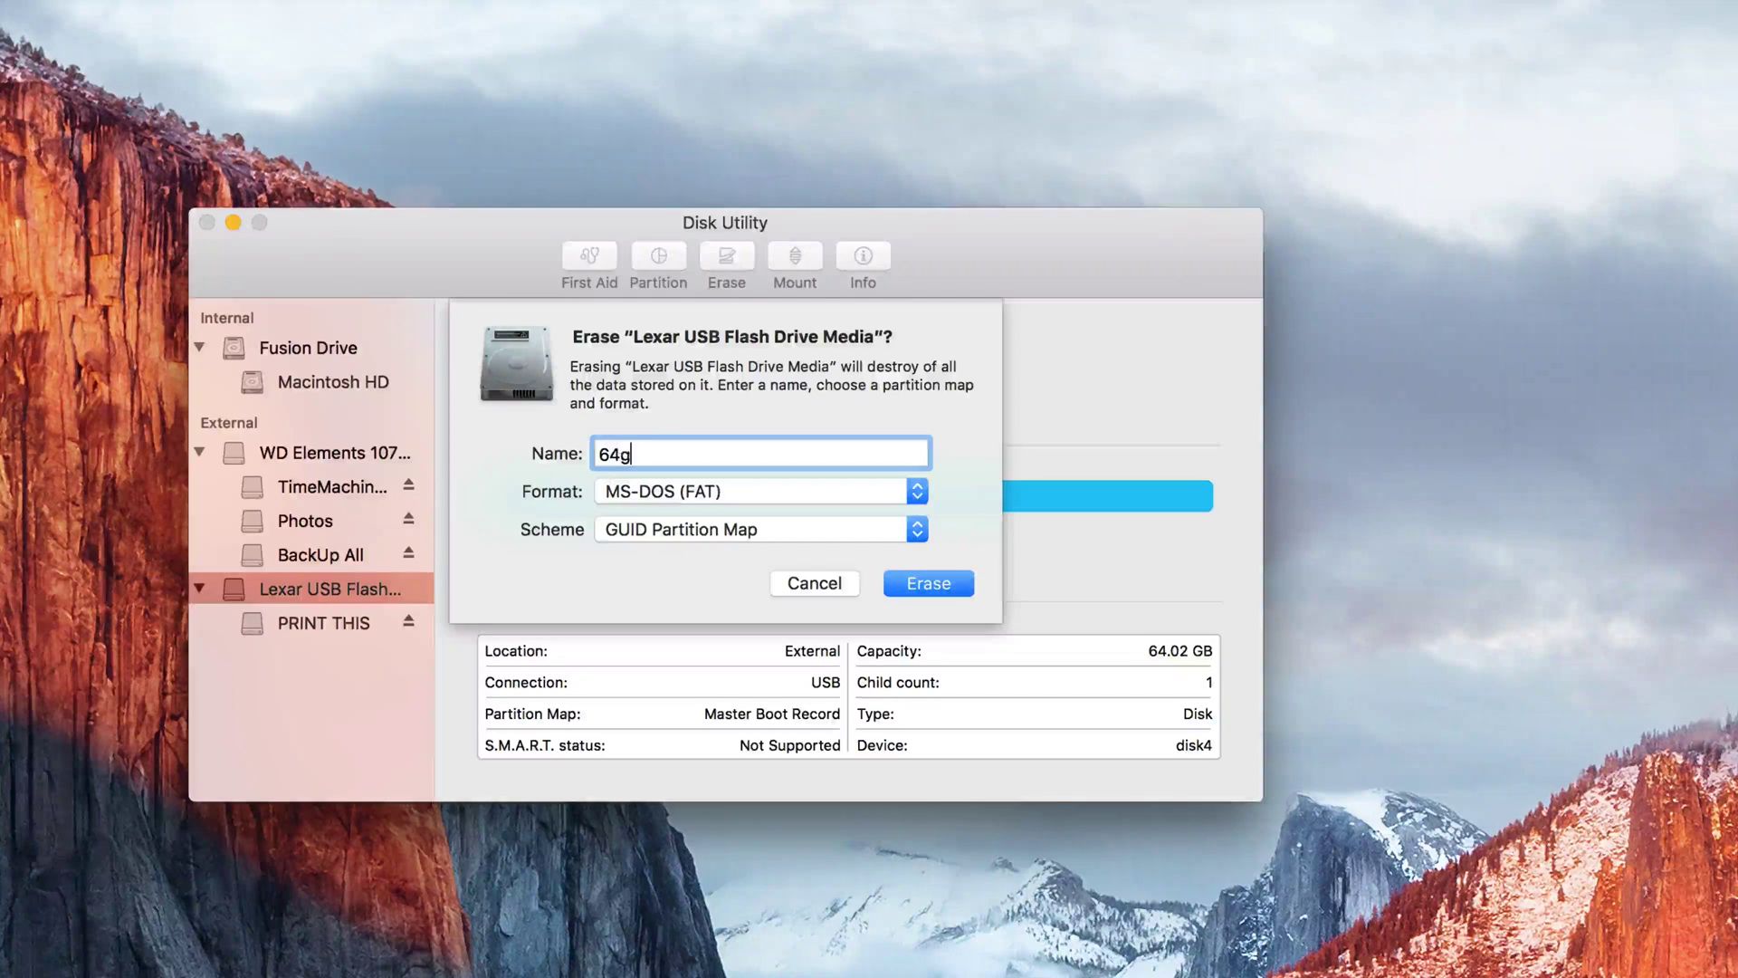
{"action": "type", "text": "b"}
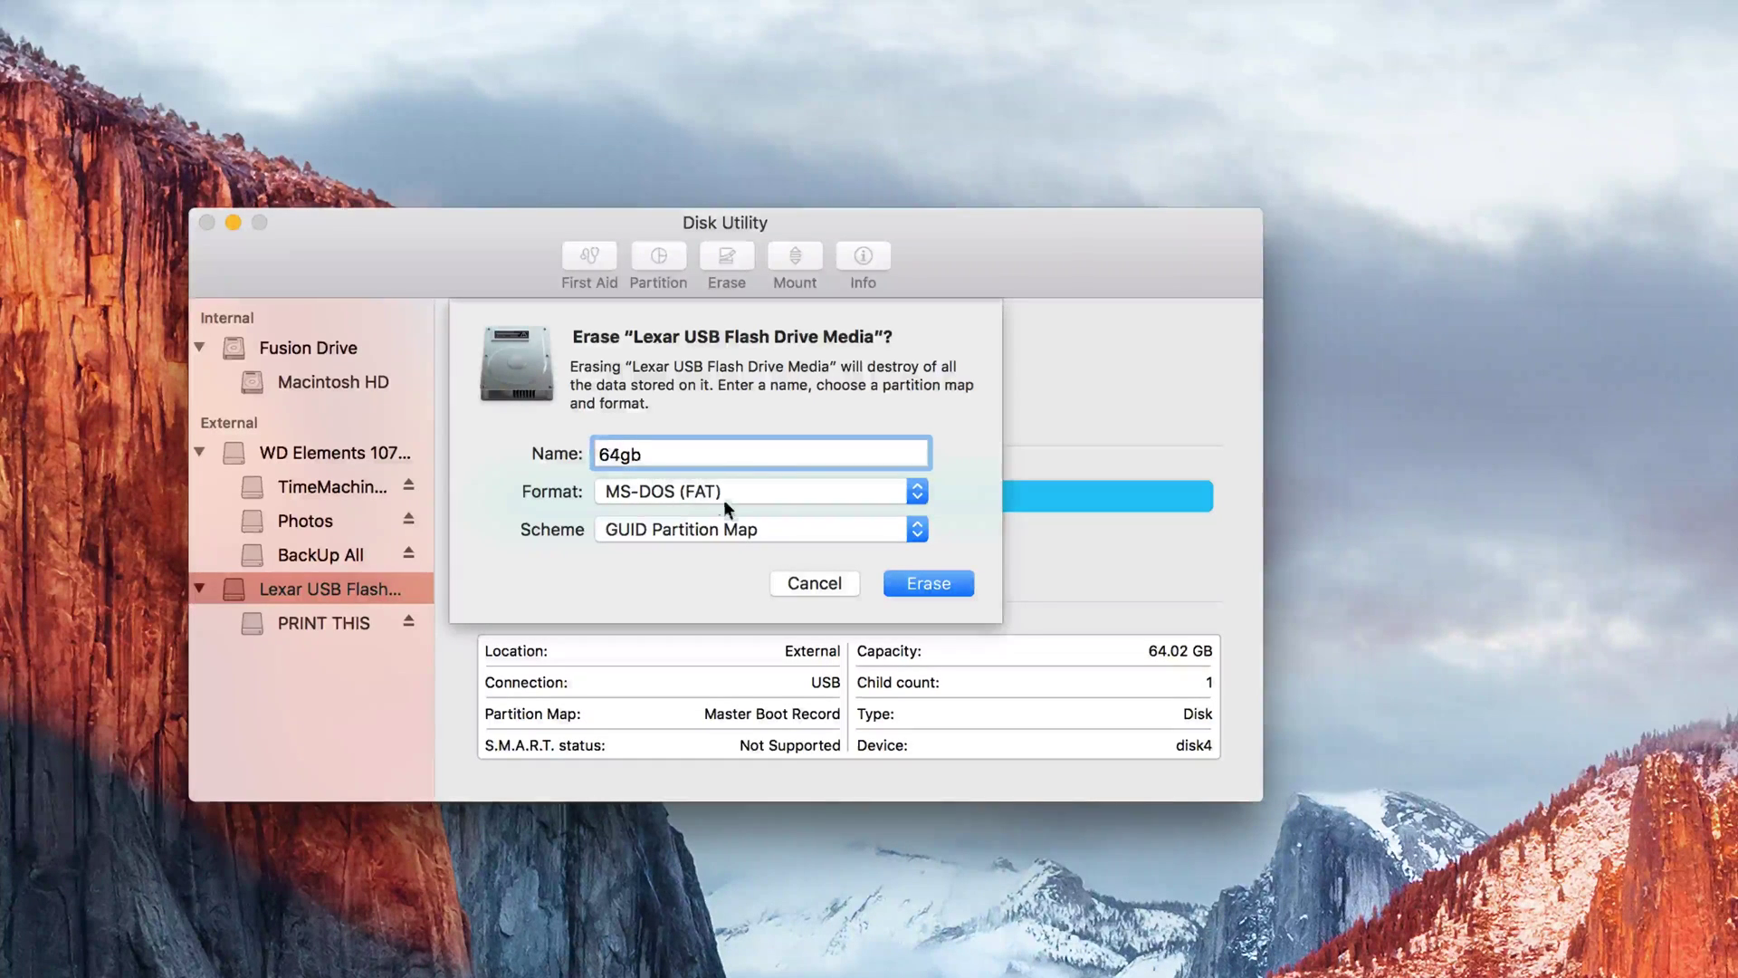
{"action": "left_click", "coordinate": [931, 585]}
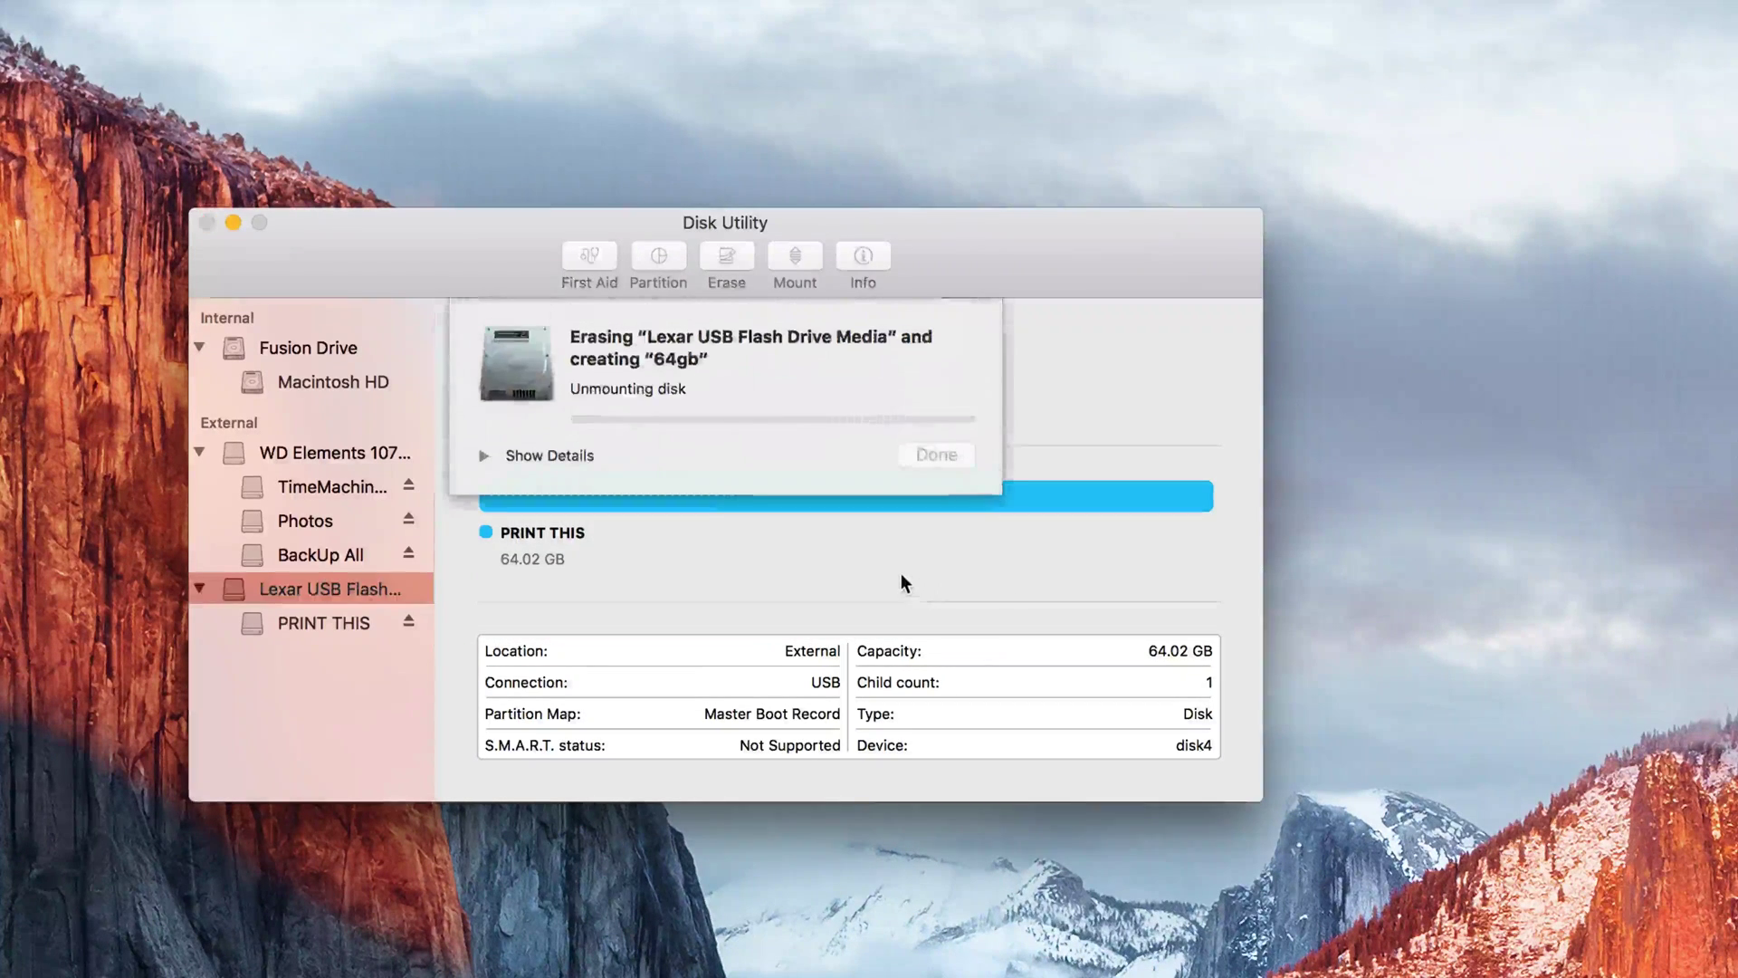
- Show the details of the erase process, finish it once complete, and close Disk Utility
{"action": "left_click", "coordinate": [484, 456]}
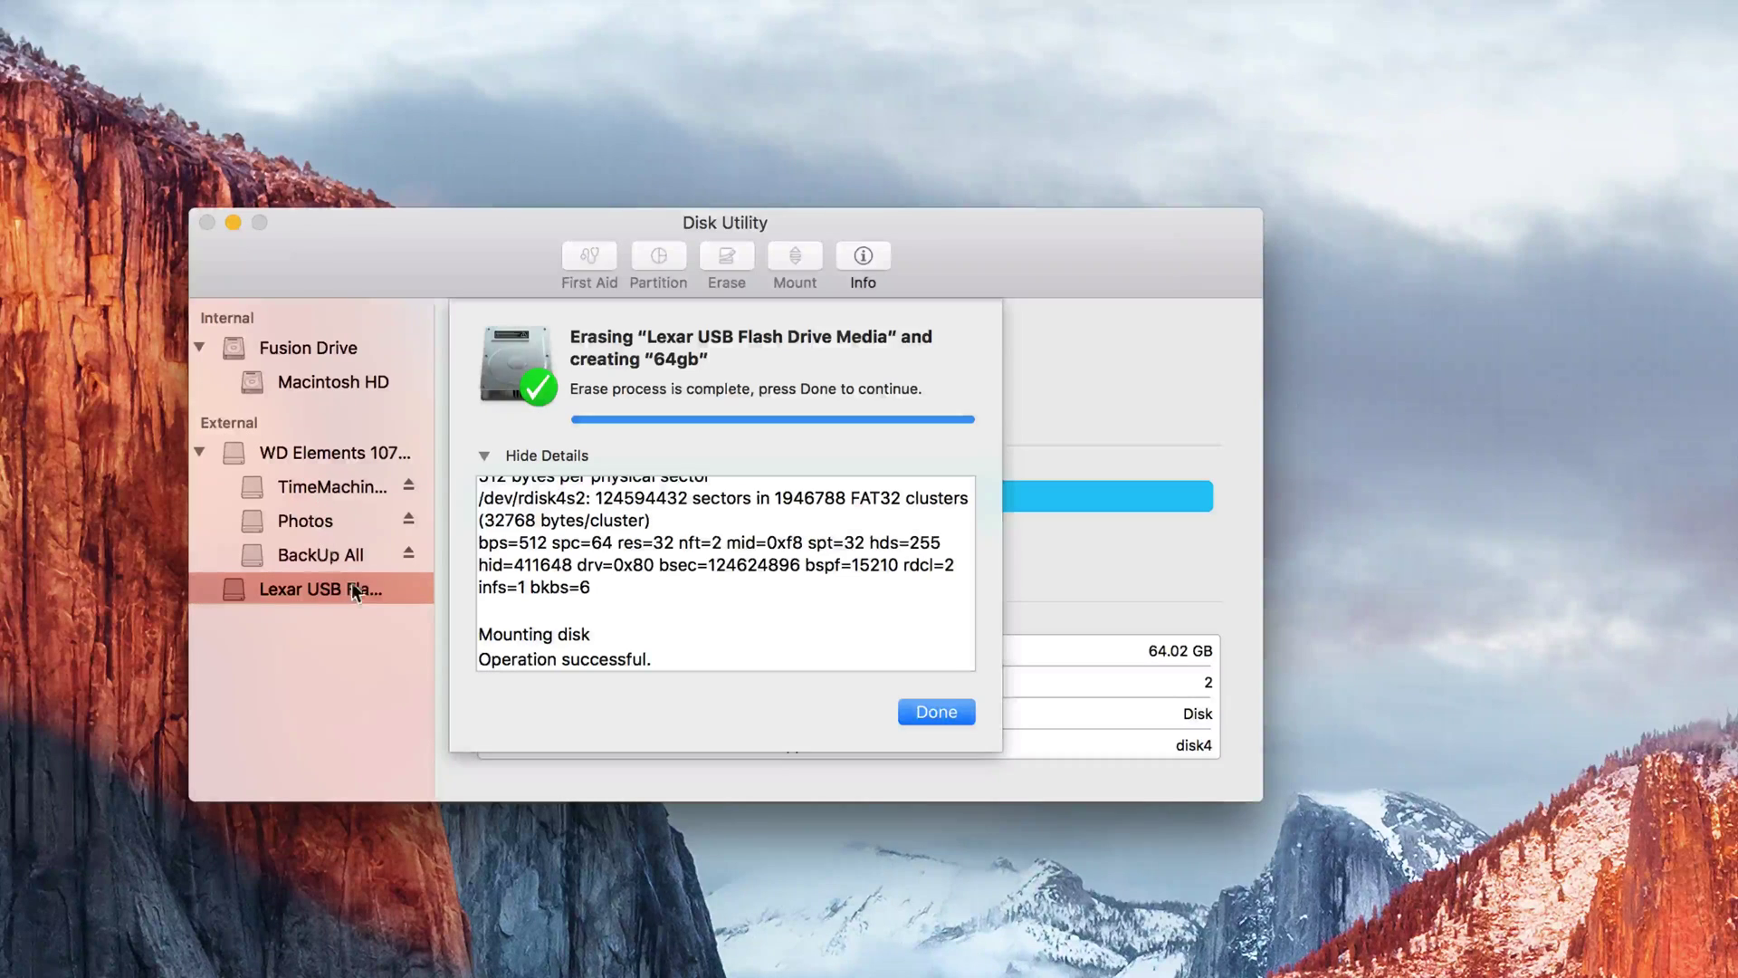
{"action": "left_click", "coordinate": [932, 715]}
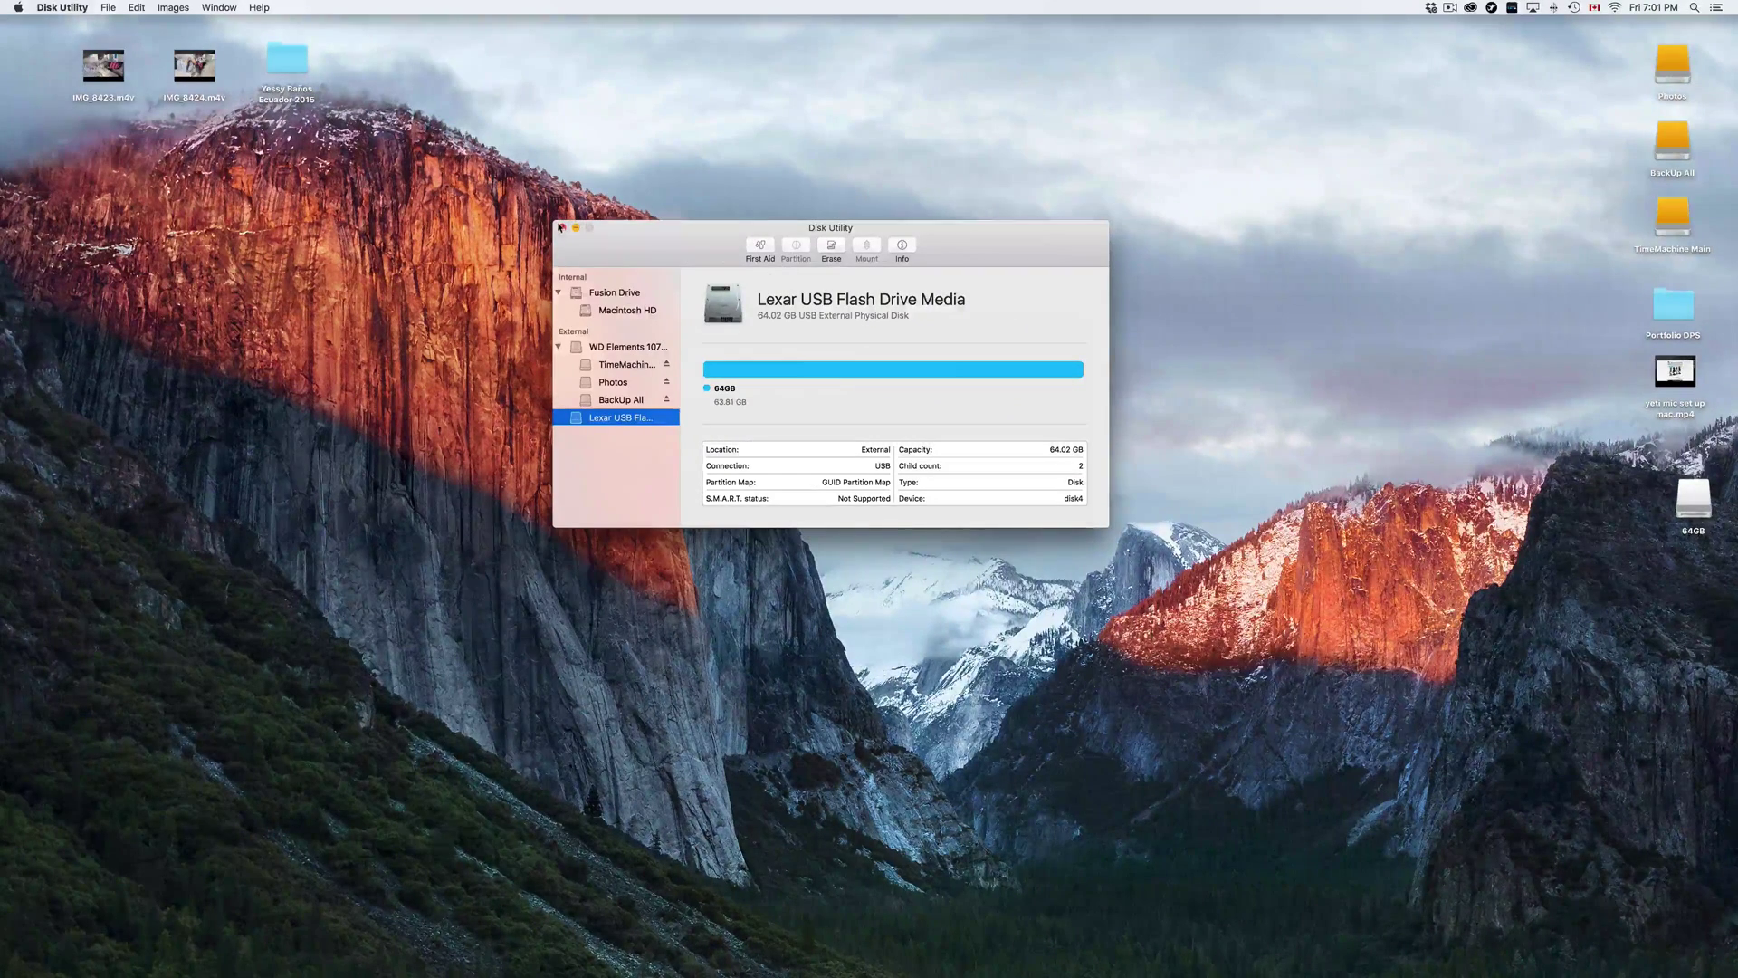
{"action": "left_click", "coordinate": [563, 229]}
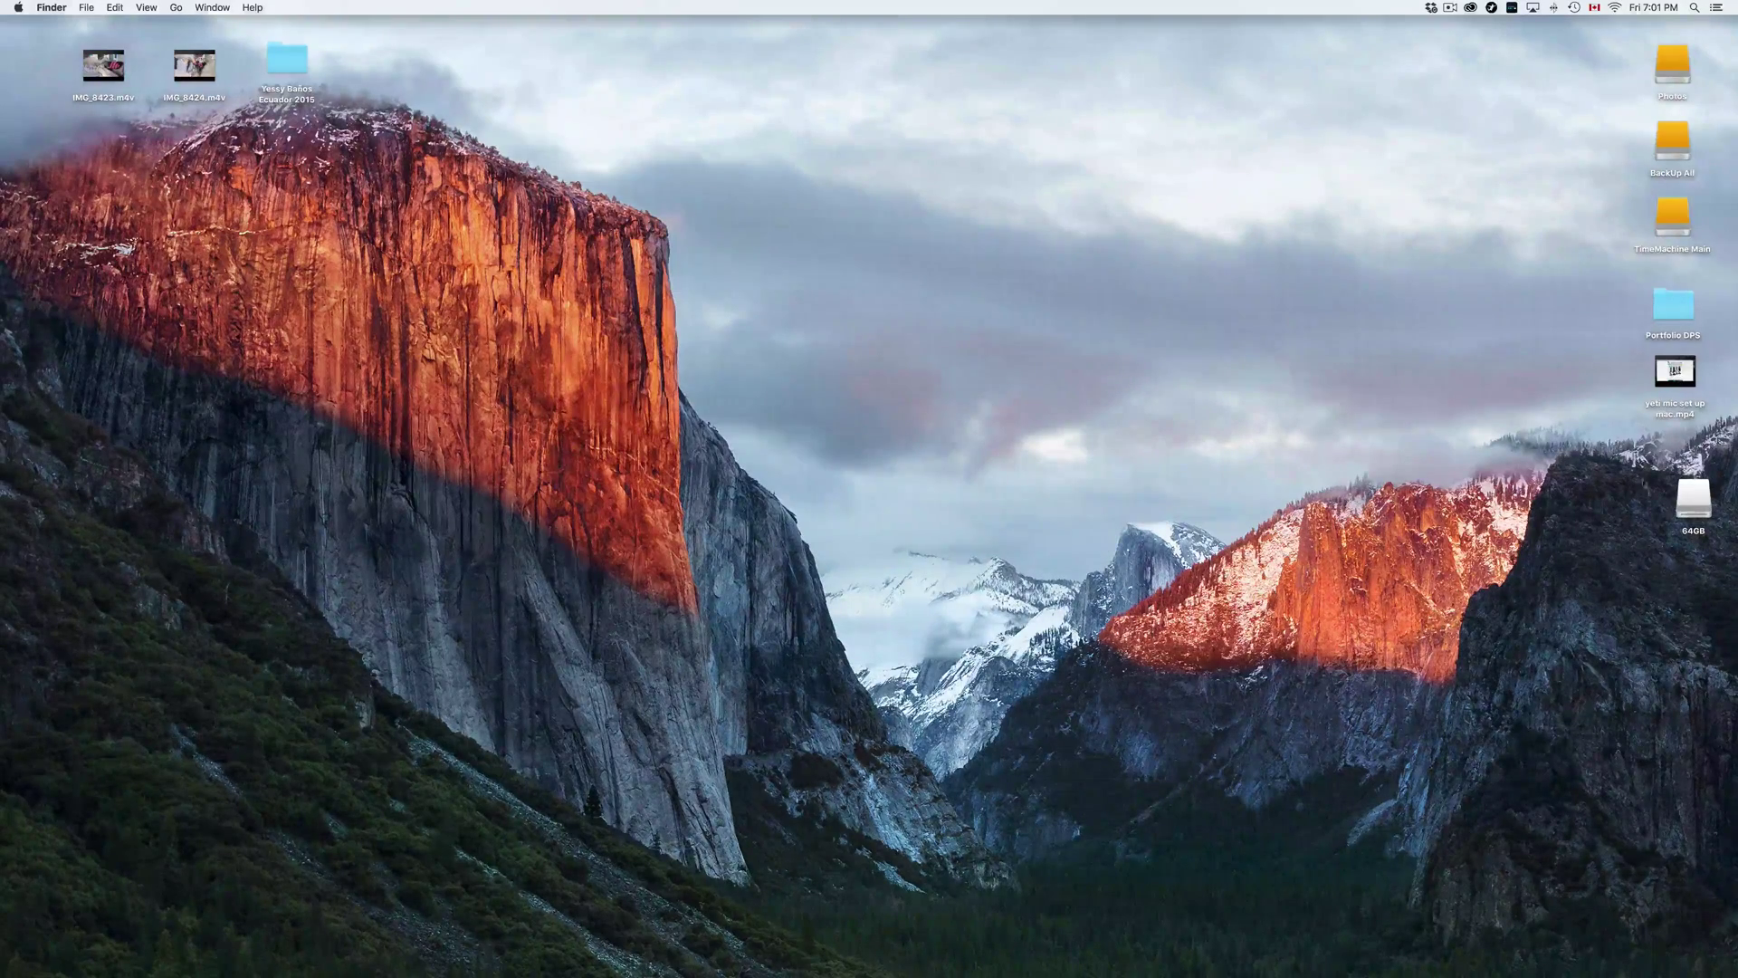
- Place the 64GB drive icon near the upper middle of the desktop, open the drive and move its window beside the icon
{"action": "left_click_drag", "start_coordinate": [1685, 502], "coordinate": [1050, 274]}
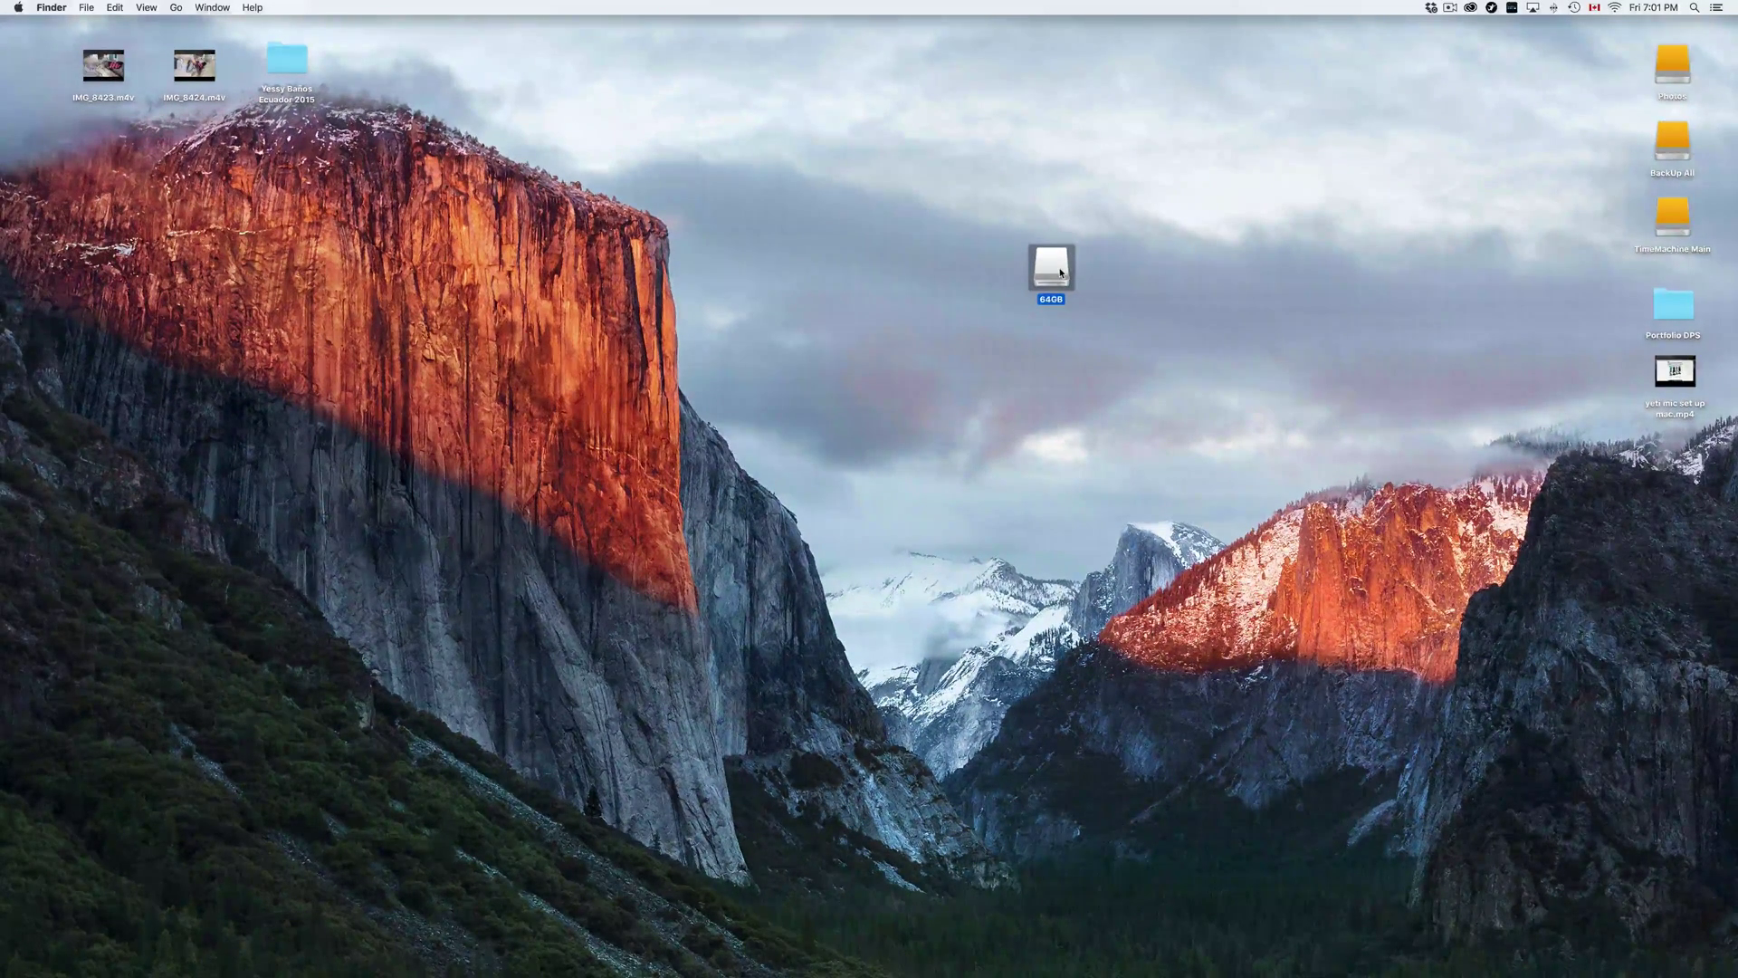
{"action": "double_click", "coordinate": [1061, 273]}
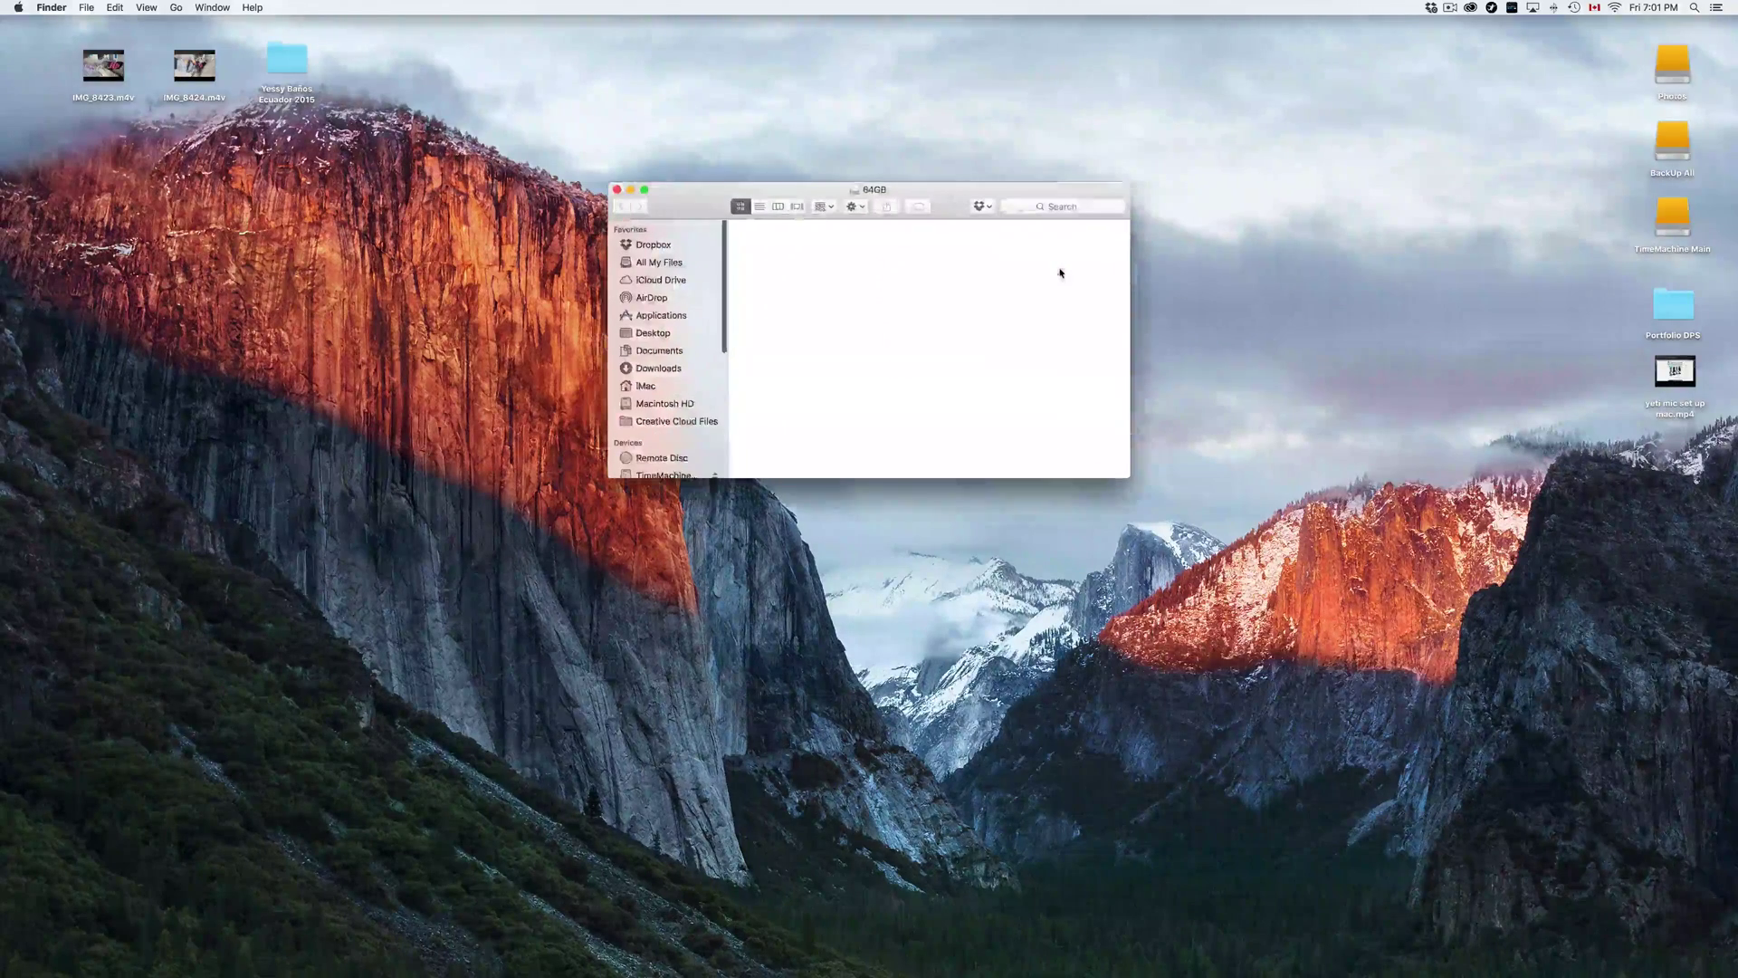
{"action": "left_click_drag", "start_coordinate": [962, 185], "coordinate": [770, 236]}
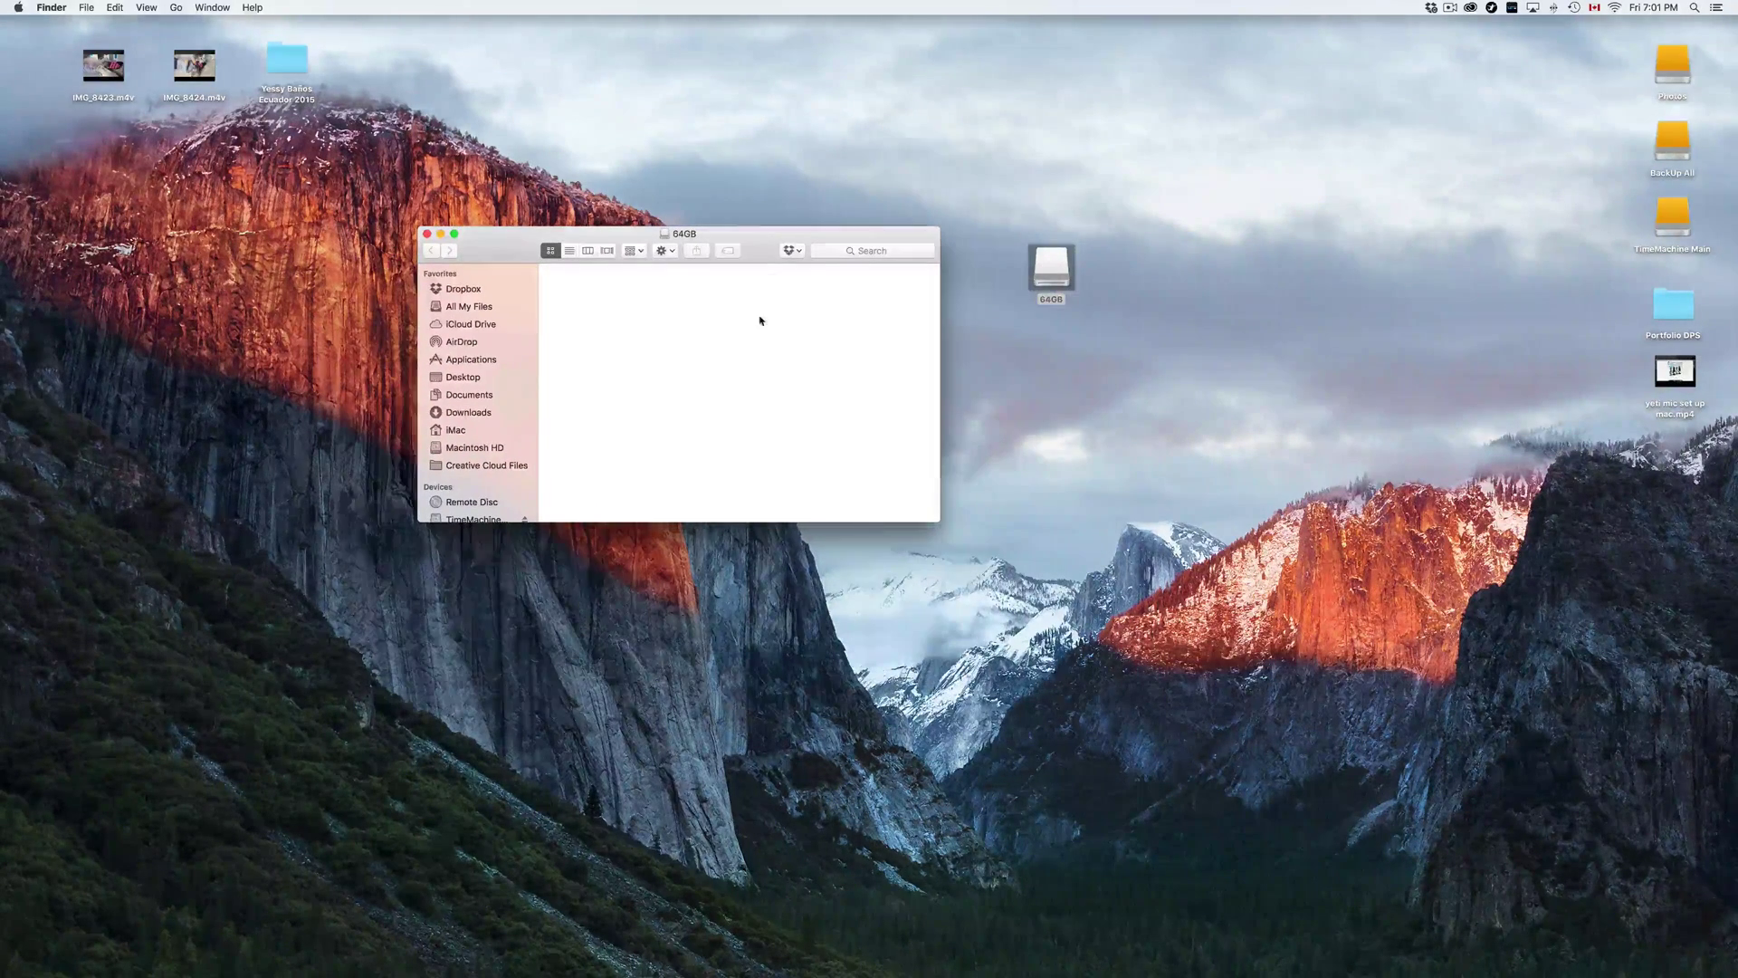
- Place "yeti mic set up mac.mp4" beside the 64GB drive icon and copy the file onto the drive
{"action": "left_click_drag", "start_coordinate": [1675, 372], "coordinate": [1142, 304]}
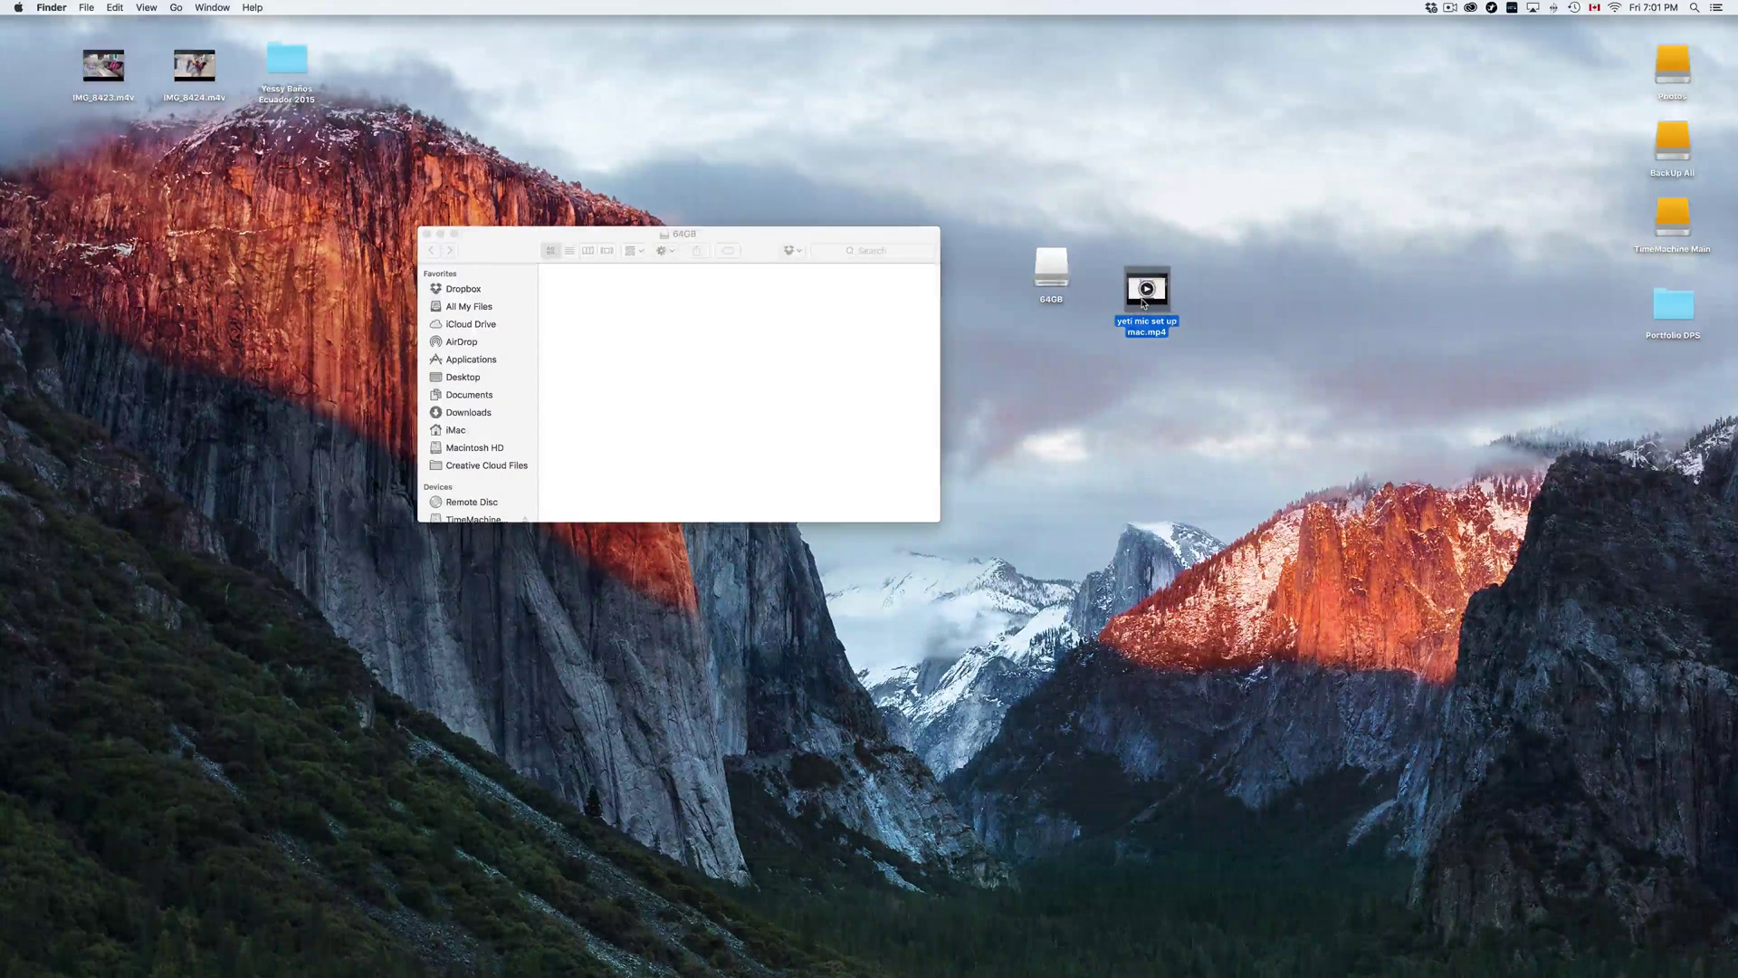
{"action": "right_click", "coordinate": [1143, 303]}
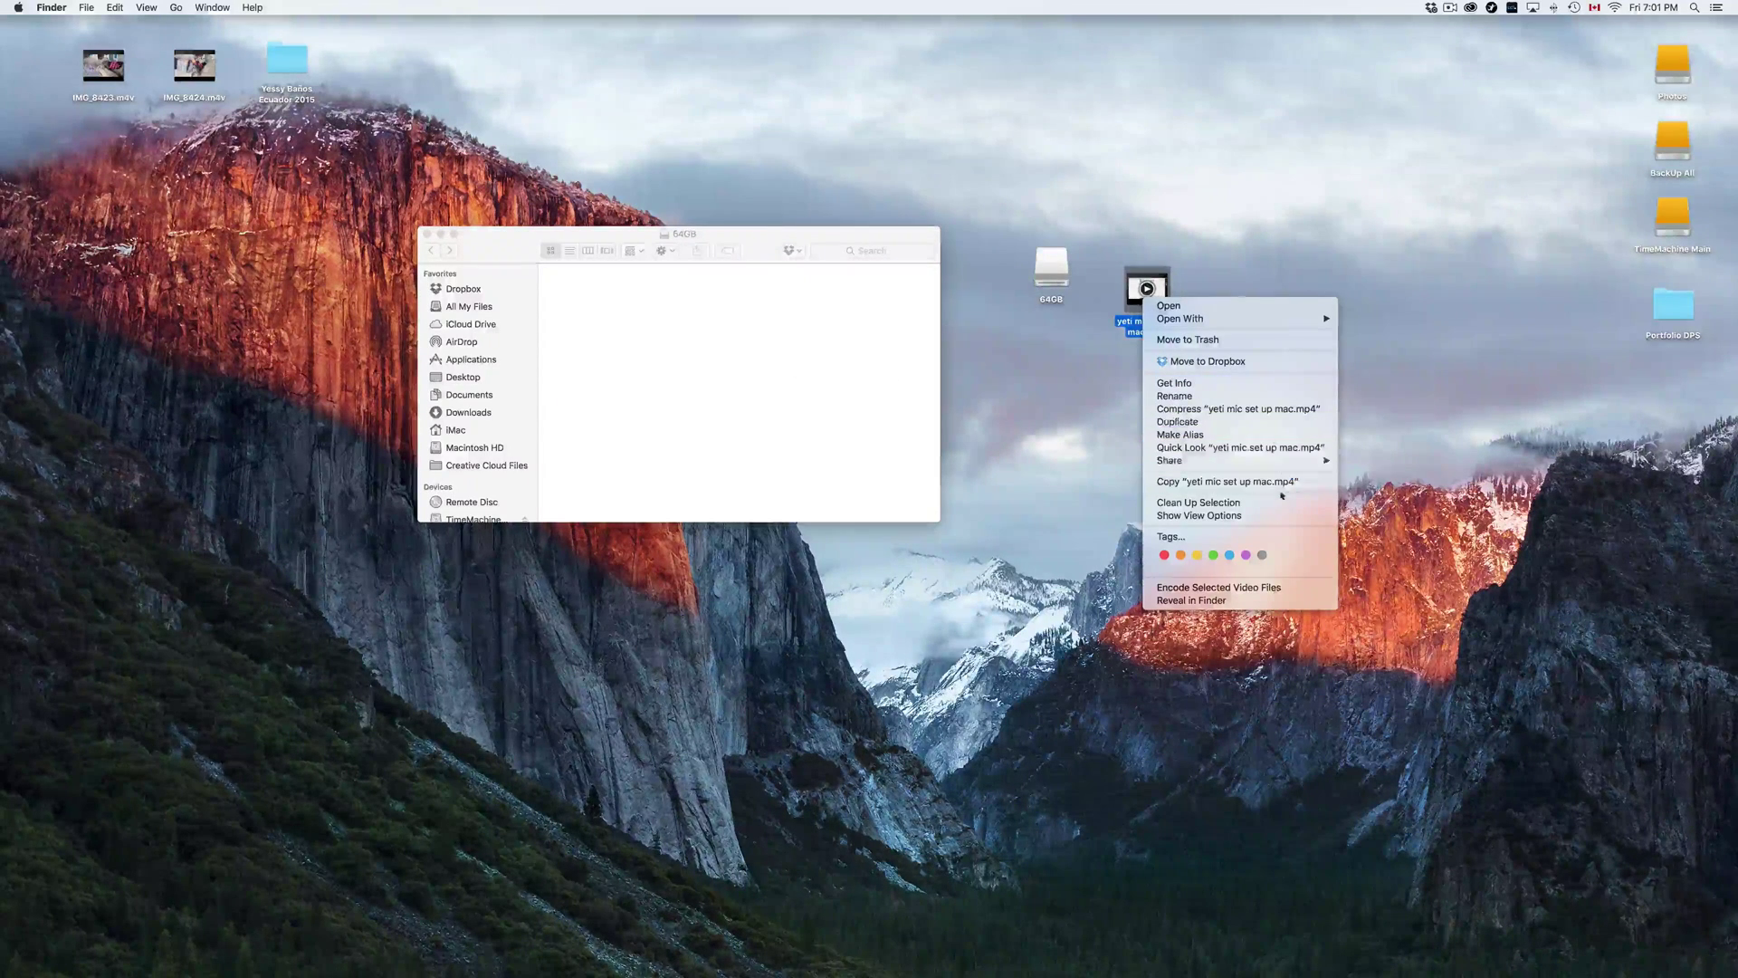
{"action": "left_click", "coordinate": [1230, 482]}
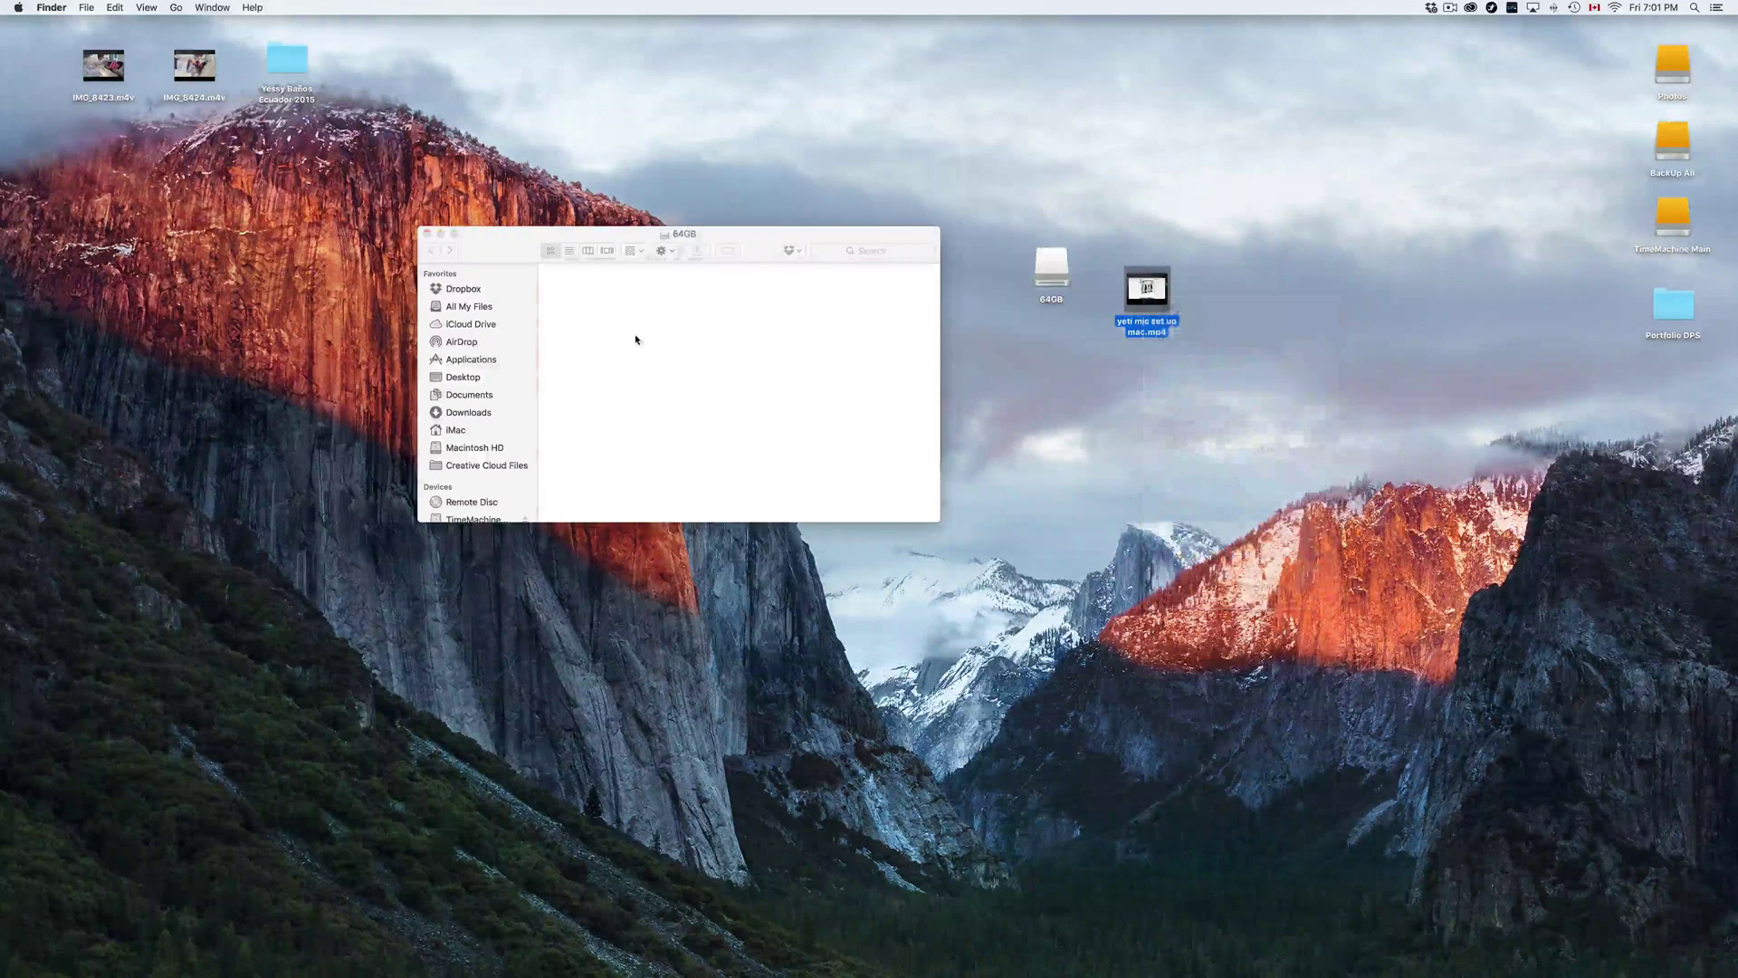
{"action": "left_click", "coordinate": [636, 338]}
{"action": "right_click", "coordinate": [607, 337]}
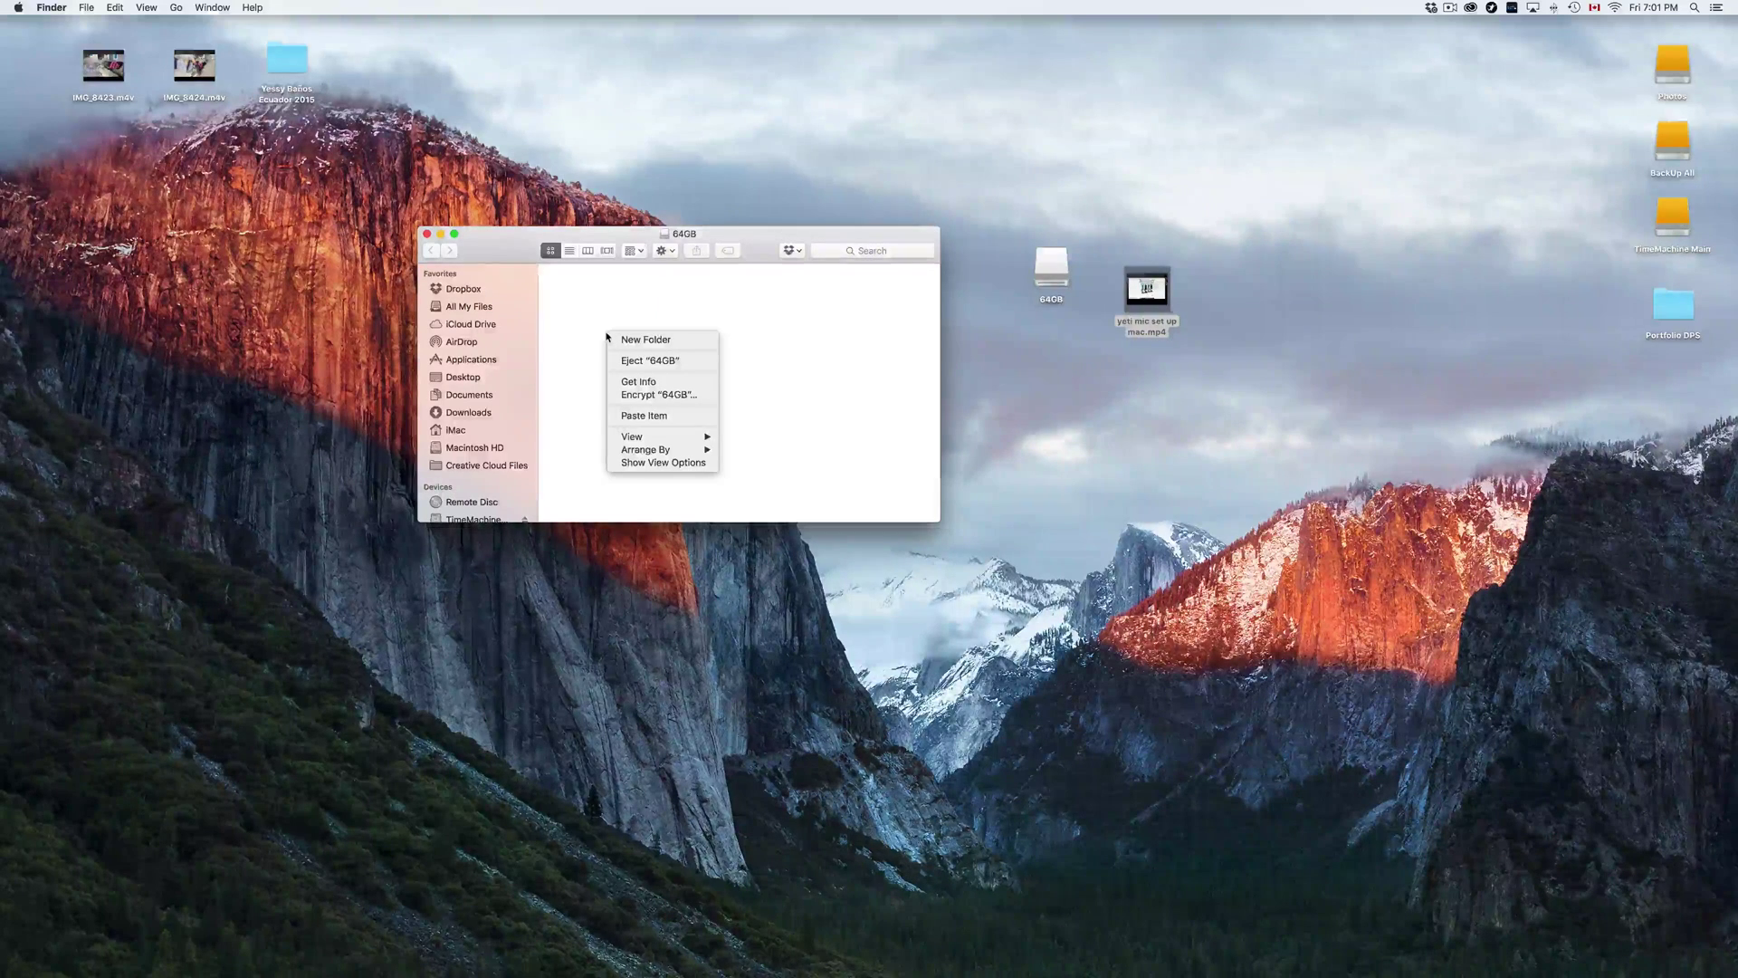
{"action": "left_click", "coordinate": [680, 414]}
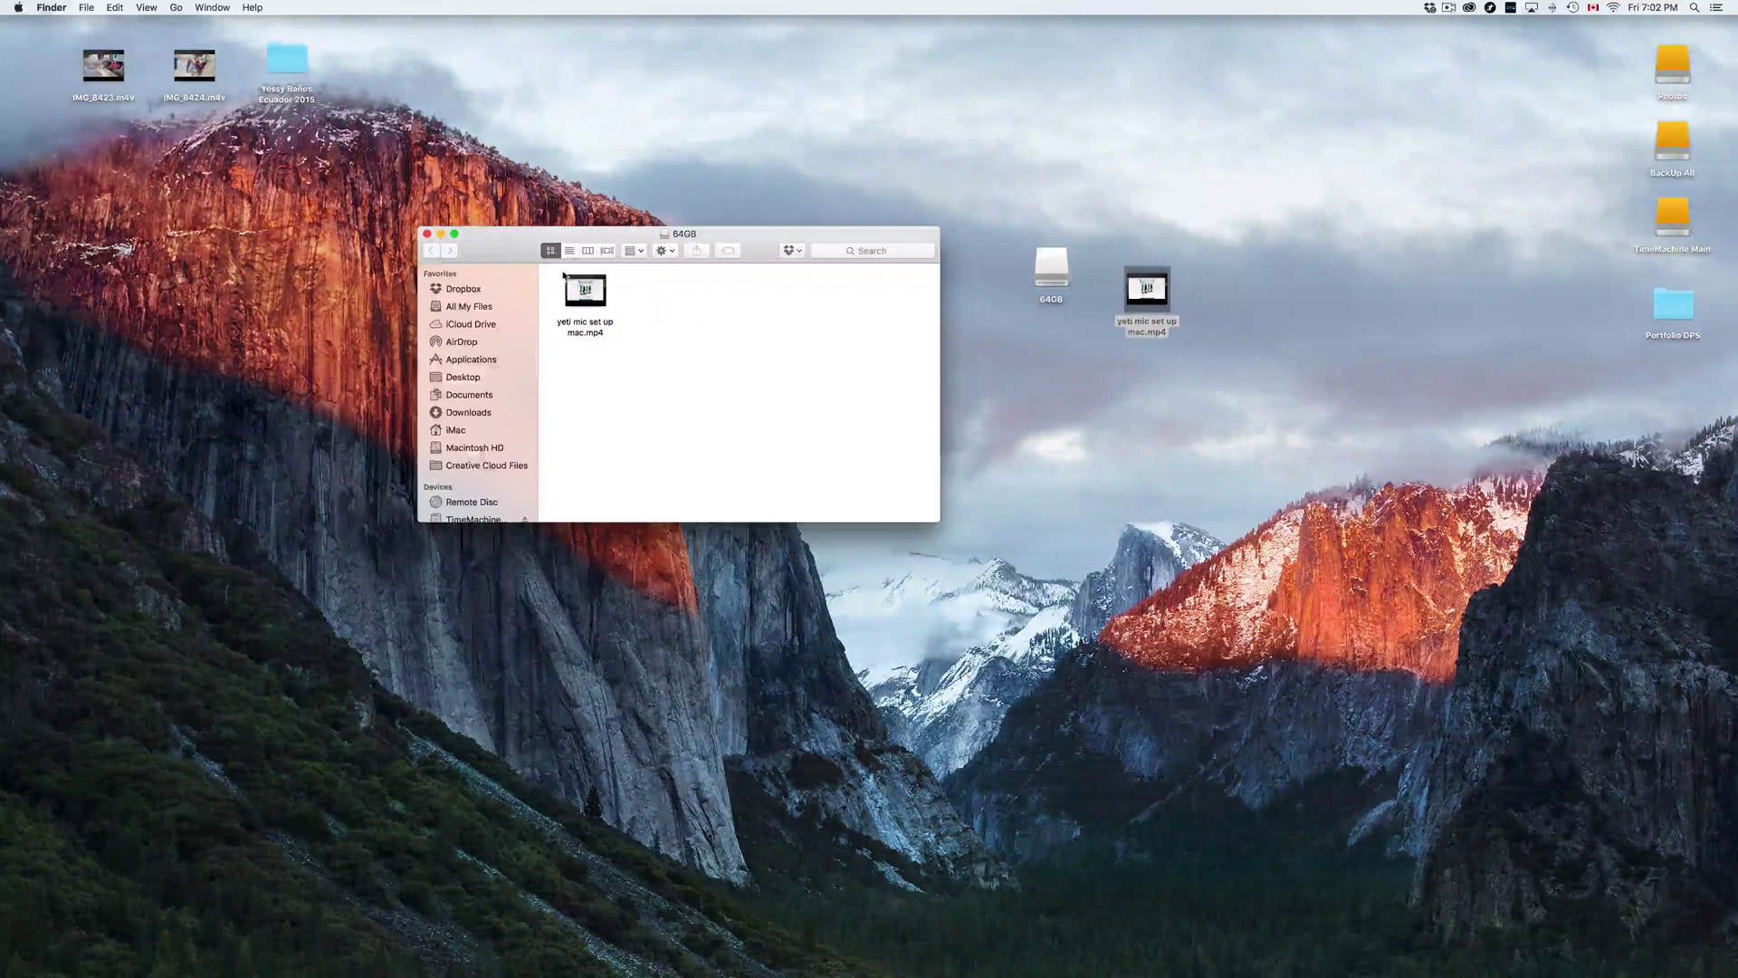
- Open System Preferences, move its window off the 64GB drive's contents, look over the panes, and close it
{"action": "mouse_move", "coordinate": [853, 960]}
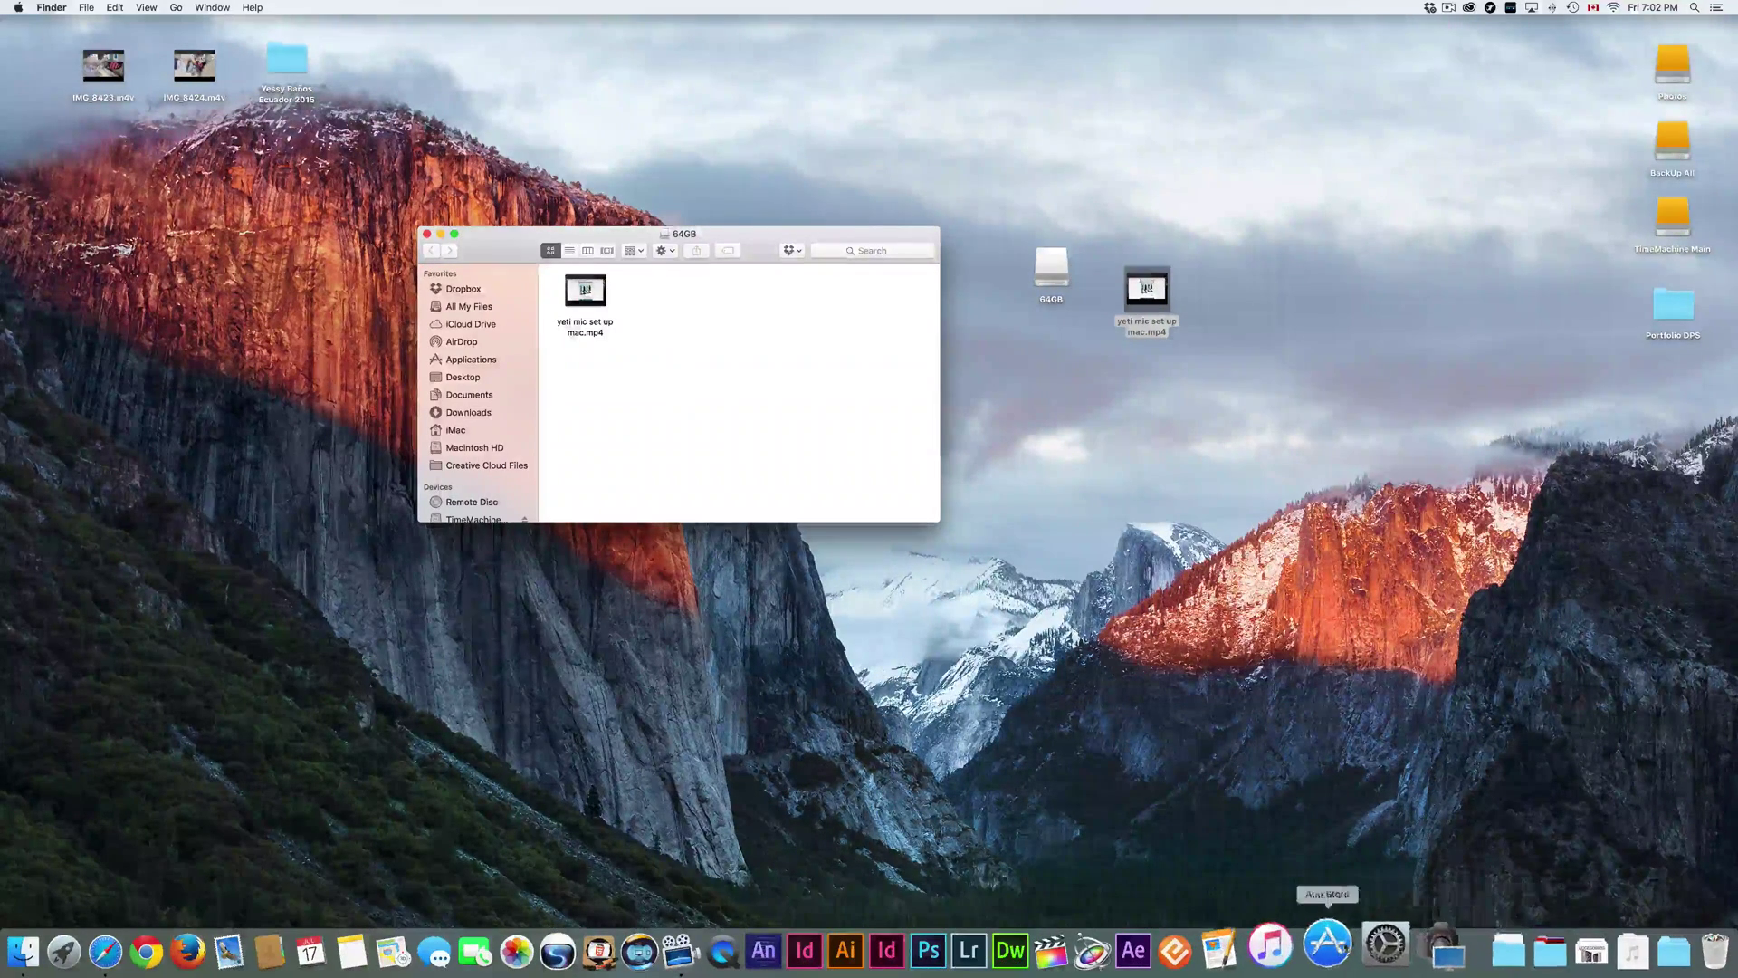
{"action": "left_click", "coordinate": [1385, 944]}
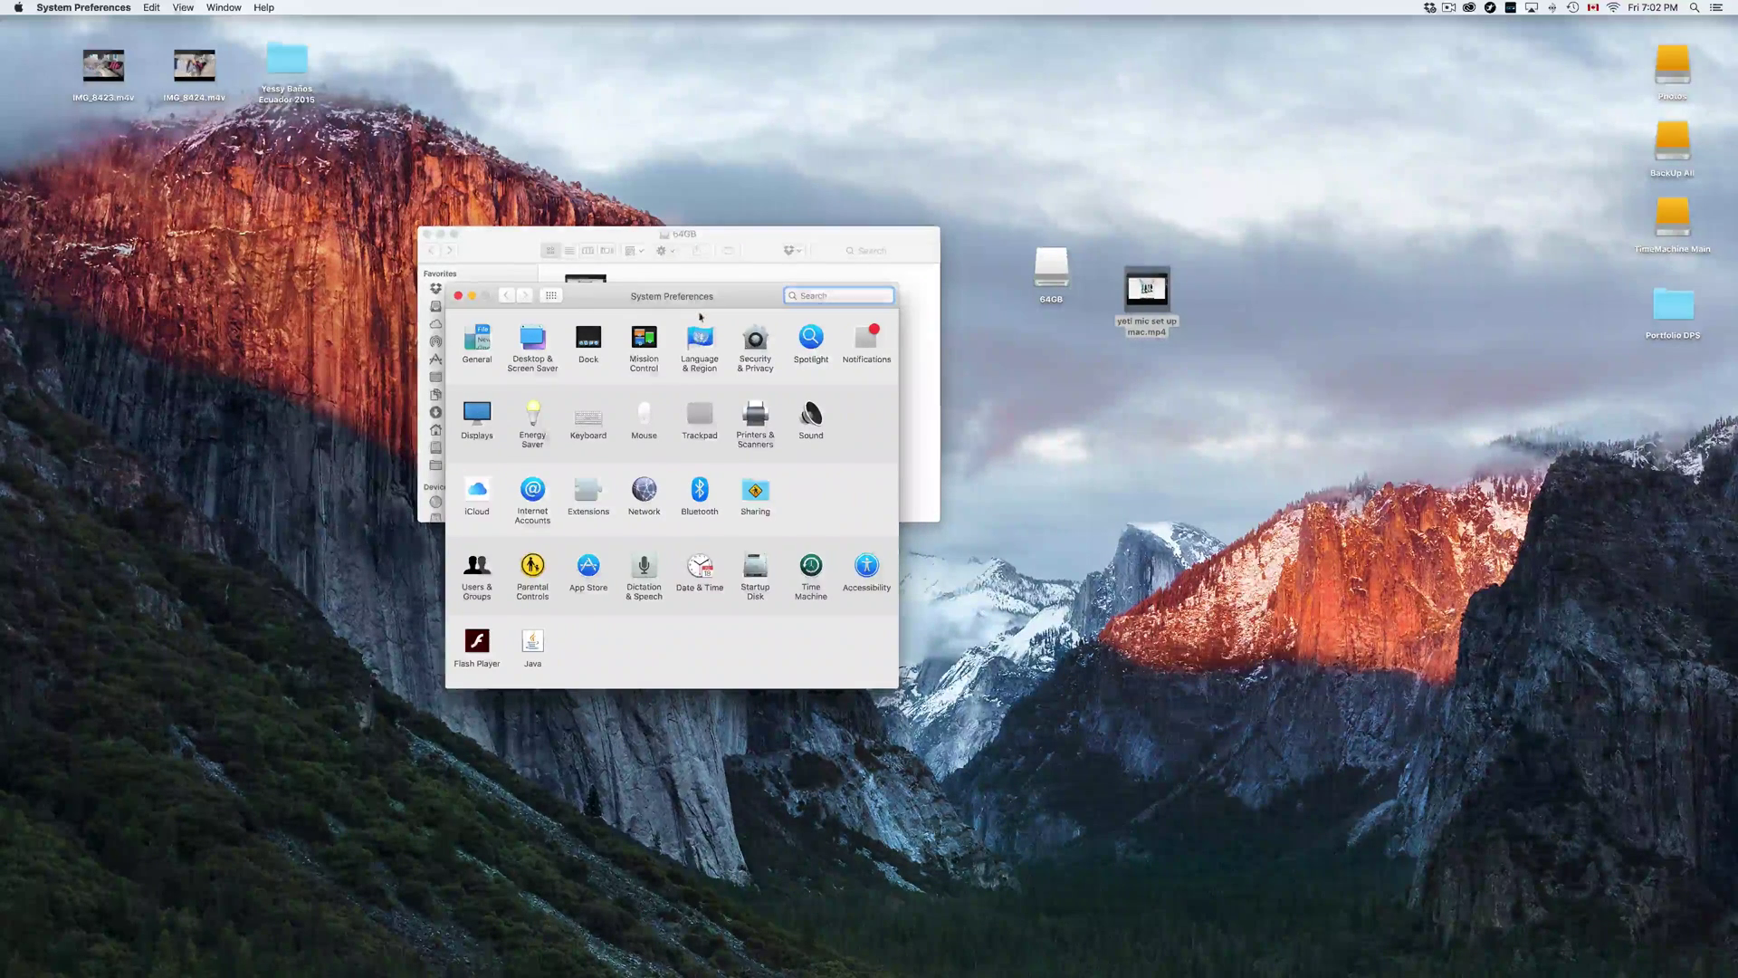
{"action": "left_click_drag", "start_coordinate": [694, 302], "coordinate": [967, 392]}
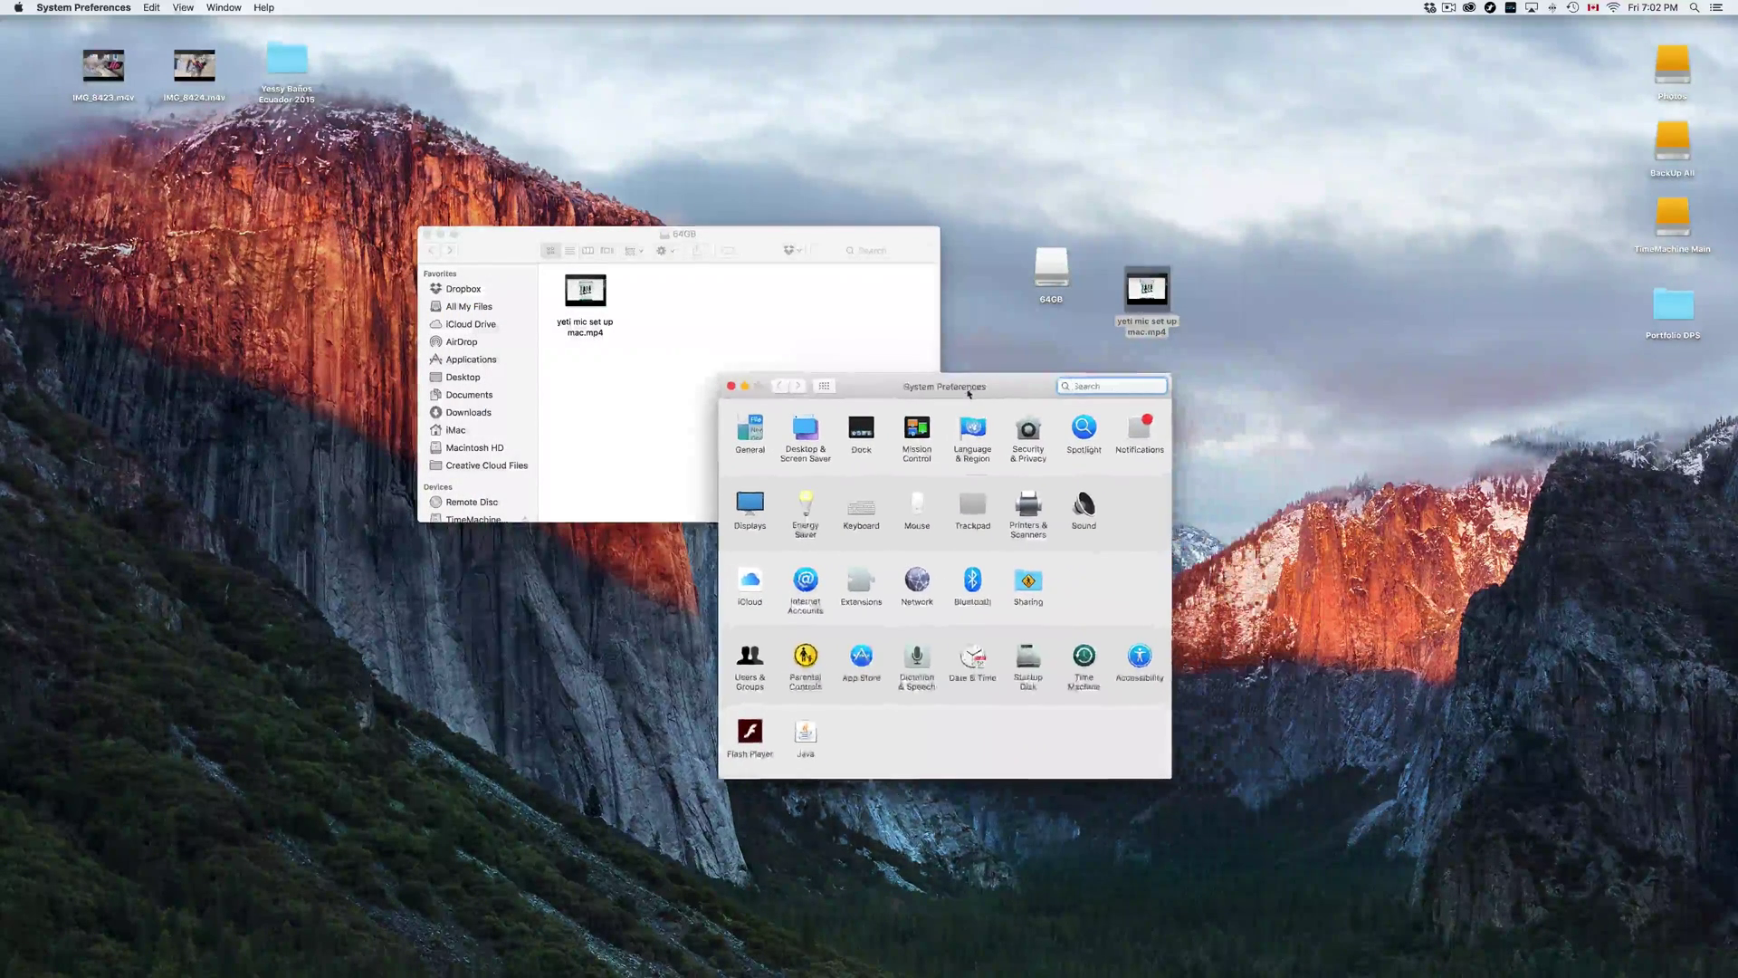
{"action": "mouse_move", "coordinate": [634, 969]}
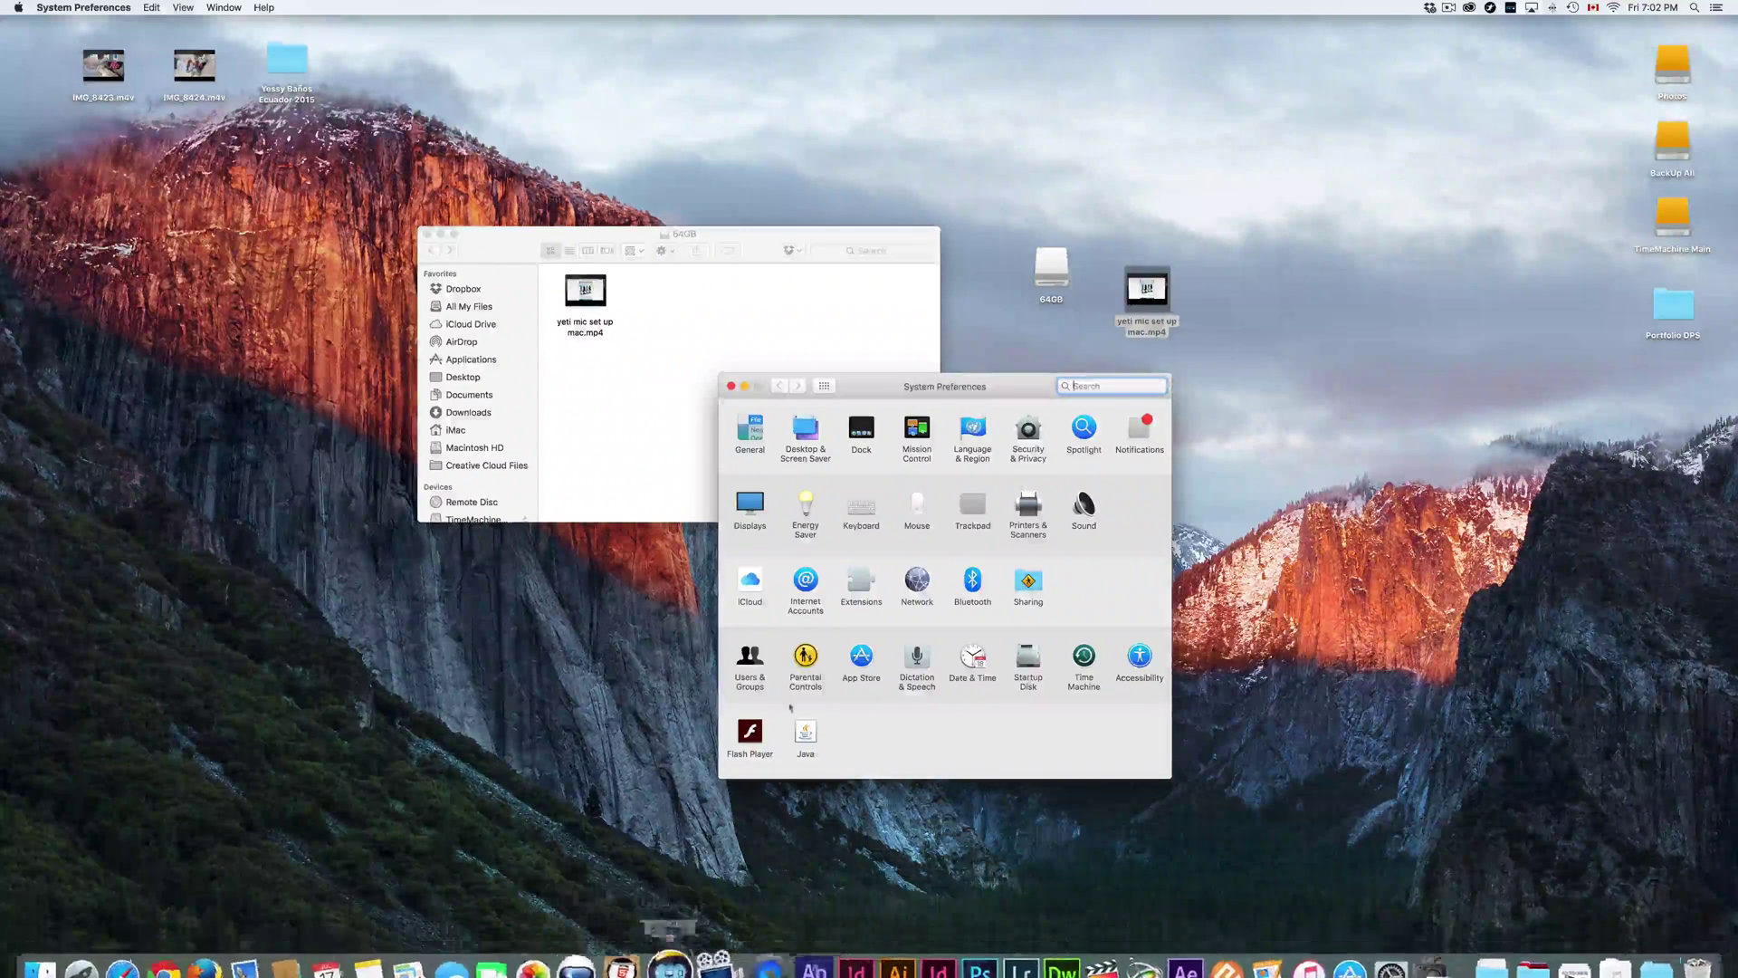
{"action": "left_click", "coordinate": [729, 386]}
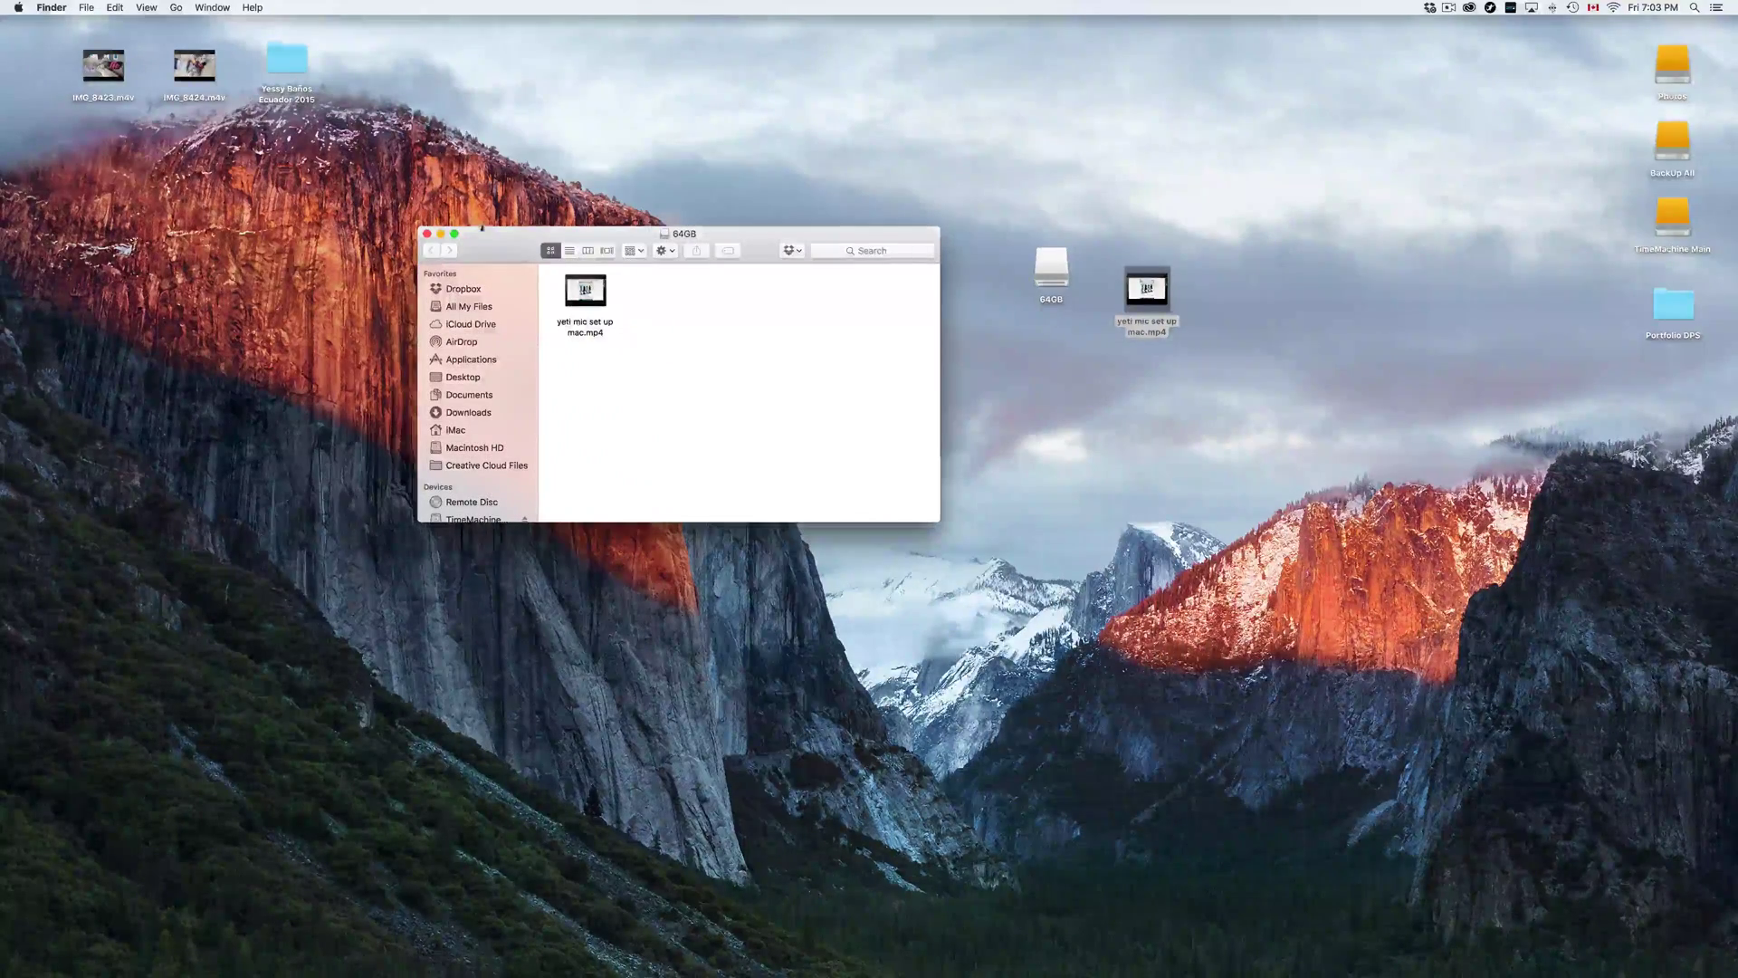
{"action": "left_click_drag", "start_coordinate": [481, 228], "coordinate": [600, 313]}
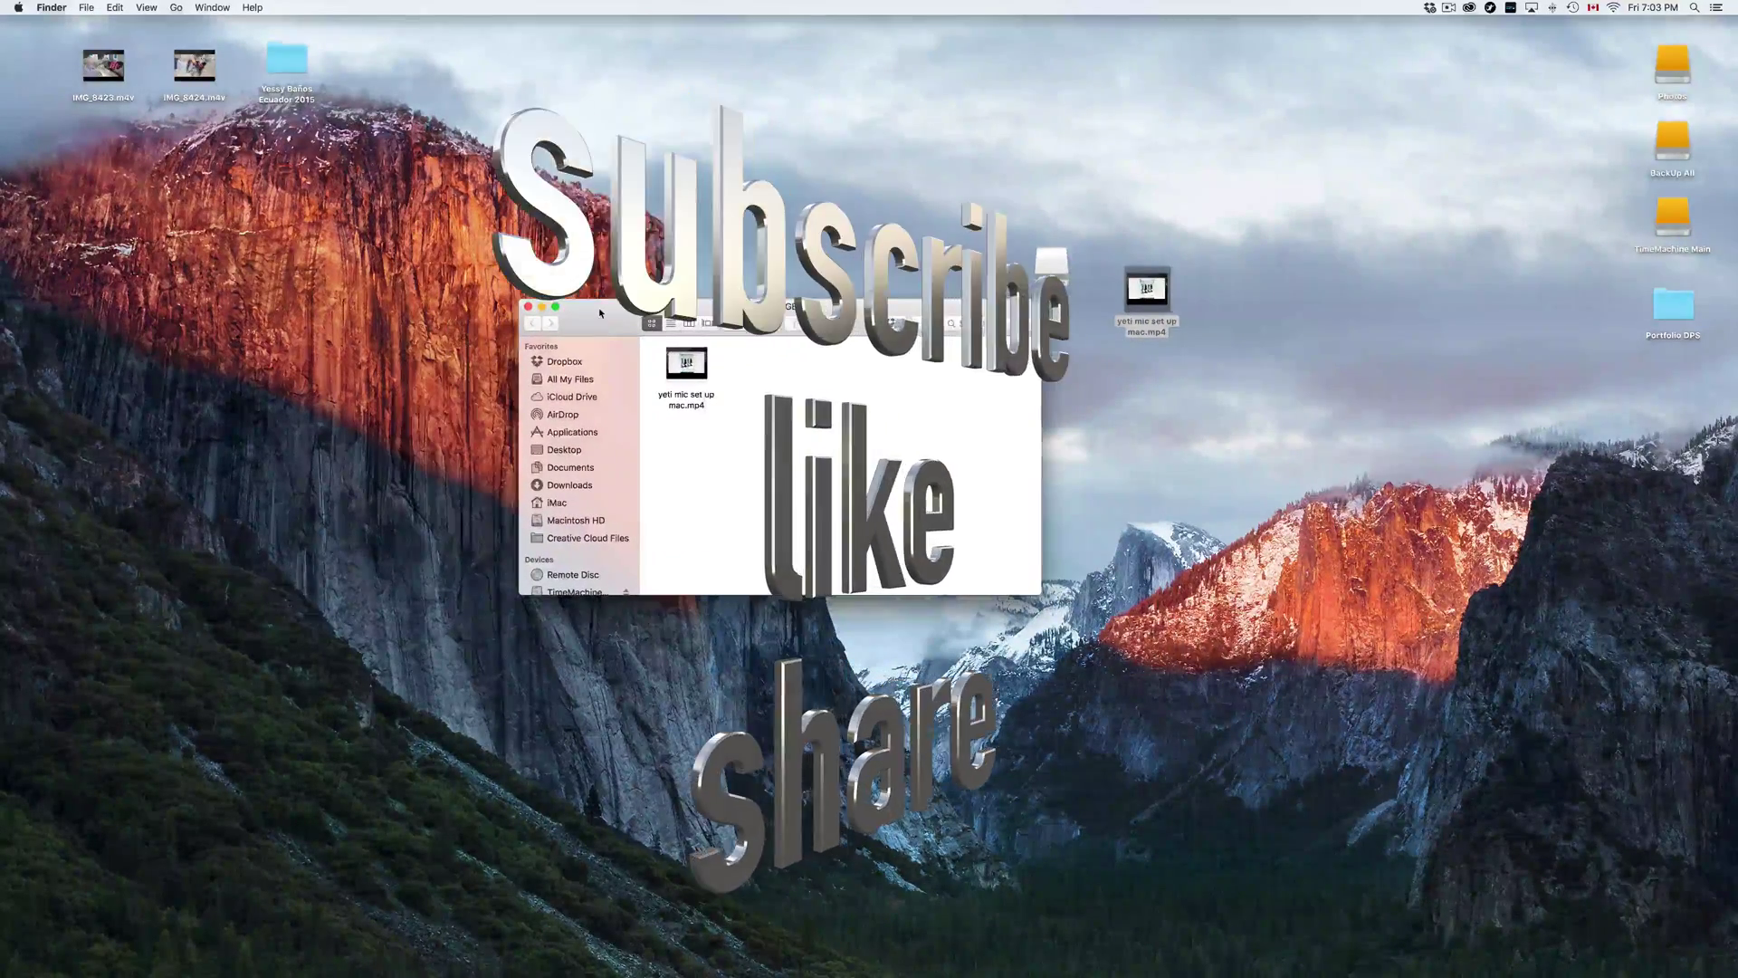
{"action": "left_click_drag", "start_coordinate": [1138, 288], "coordinate": [1145, 313]}
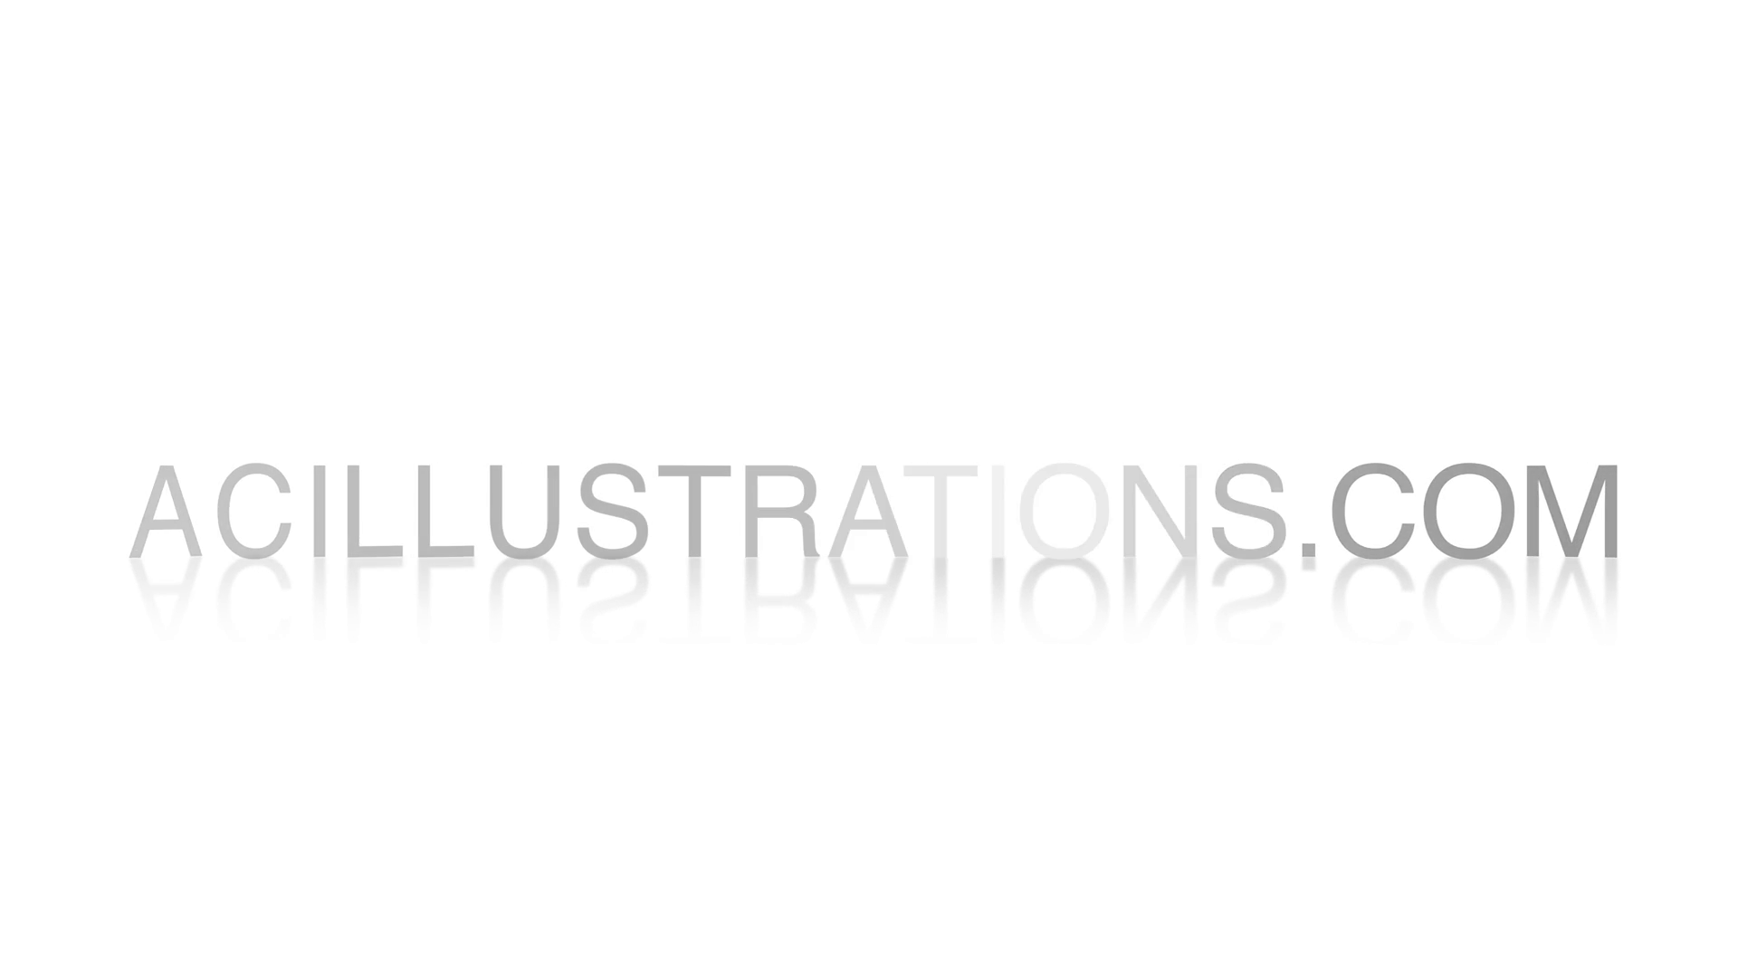